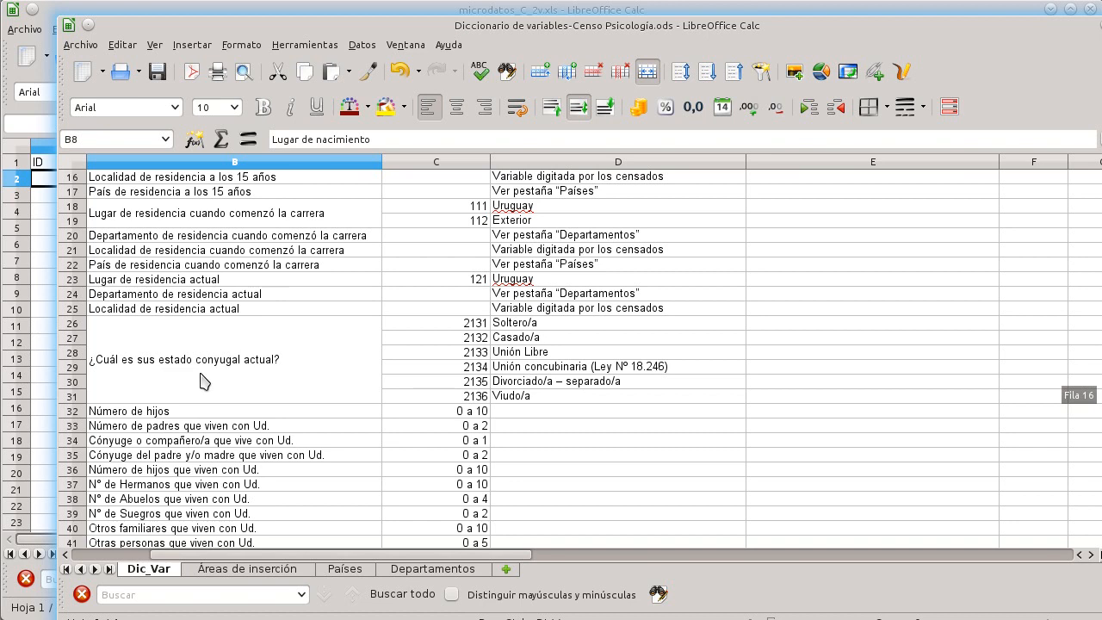
Step: Scroll through the variable dictionary sheet to review the variable descriptions and their category codes
click(198, 369)
scroll(196, 373, down, 2)
scroll(258, 369, down, 2)
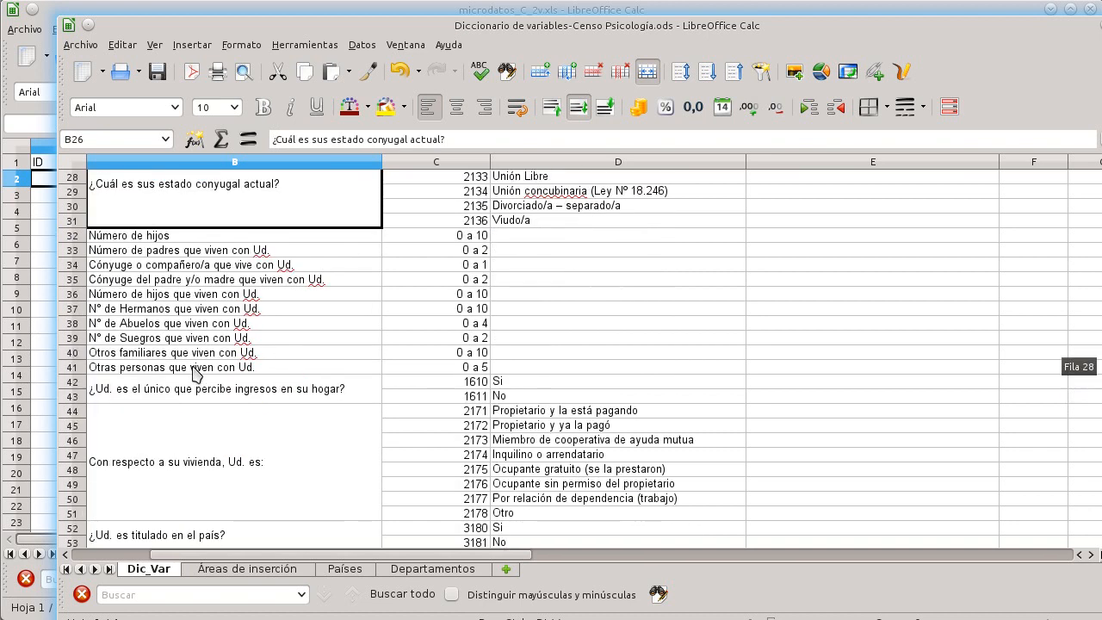
scroll(172, 436, down, 5)
click(200, 319)
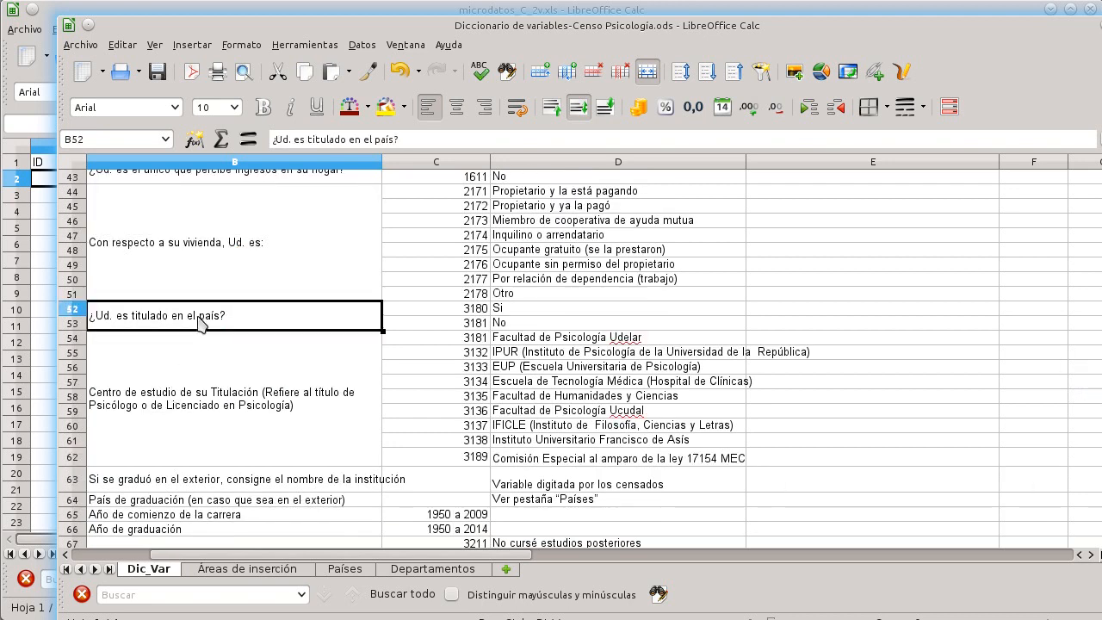
scroll(199, 387, down, 4)
scroll(196, 388, down, 4)
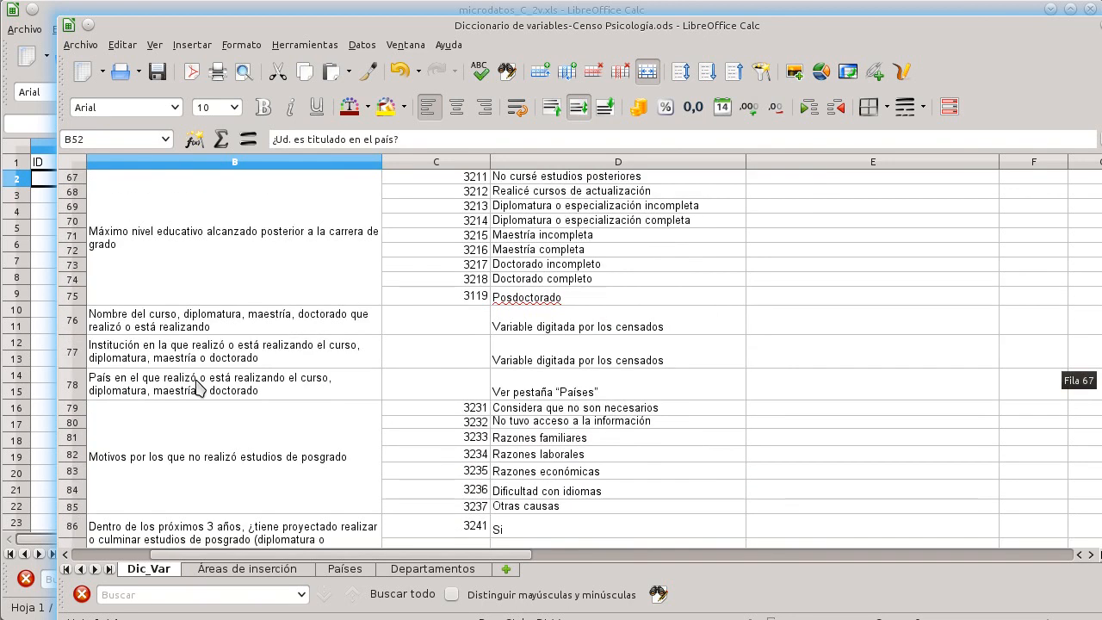
scroll(196, 387, down, 10)
scroll(196, 388, down, 5)
scroll(196, 387, down, 2)
scroll(196, 388, up, 20)
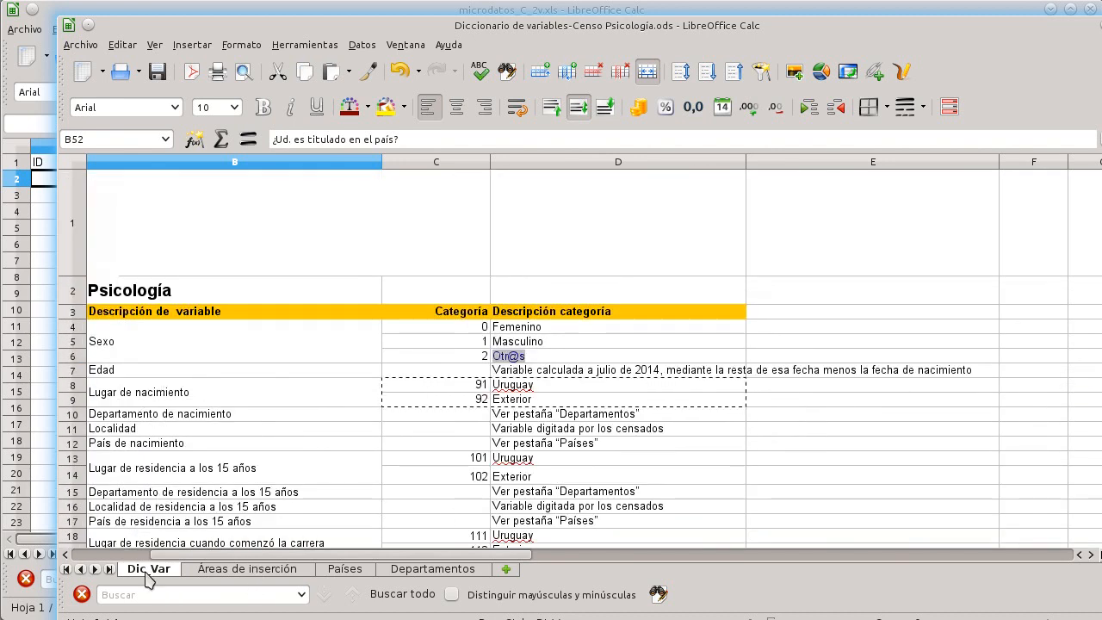
scroll(312, 386, down, 1)
scroll(352, 344, up, 1)
Step: Inspect the Sexo variable's category codes and their descriptions in the dictionary
click(193, 360)
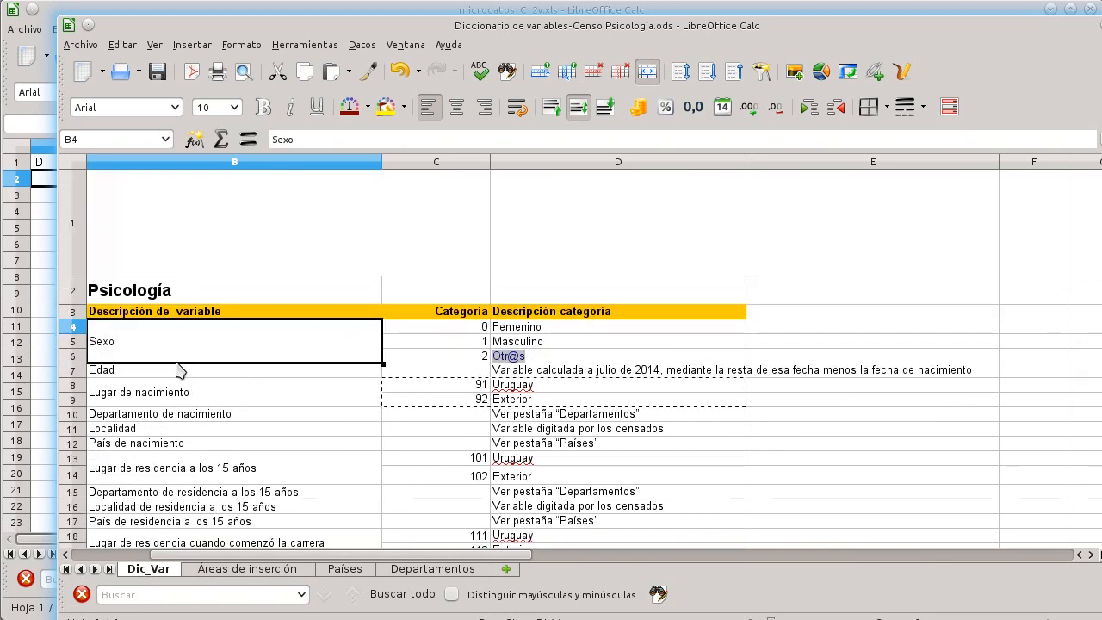
click(456, 329)
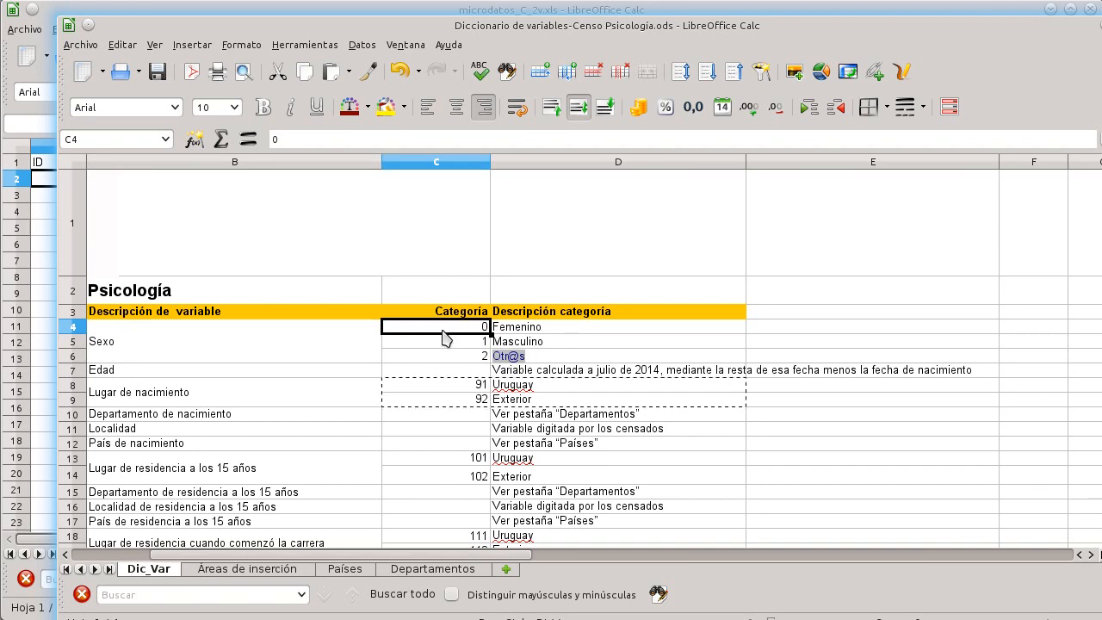
click(528, 326)
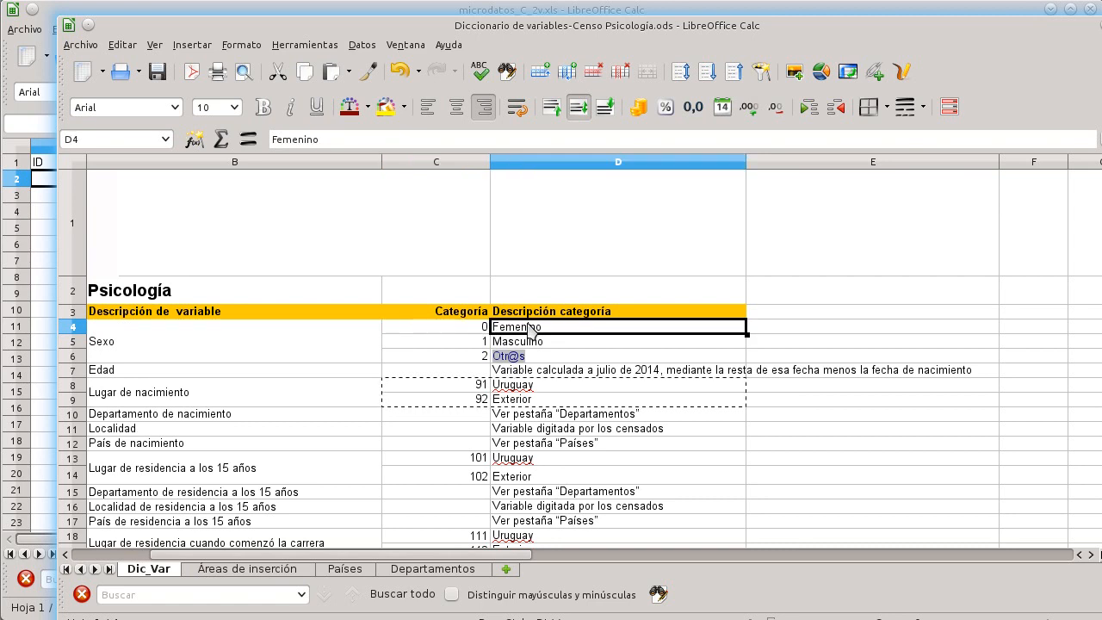
click(484, 330)
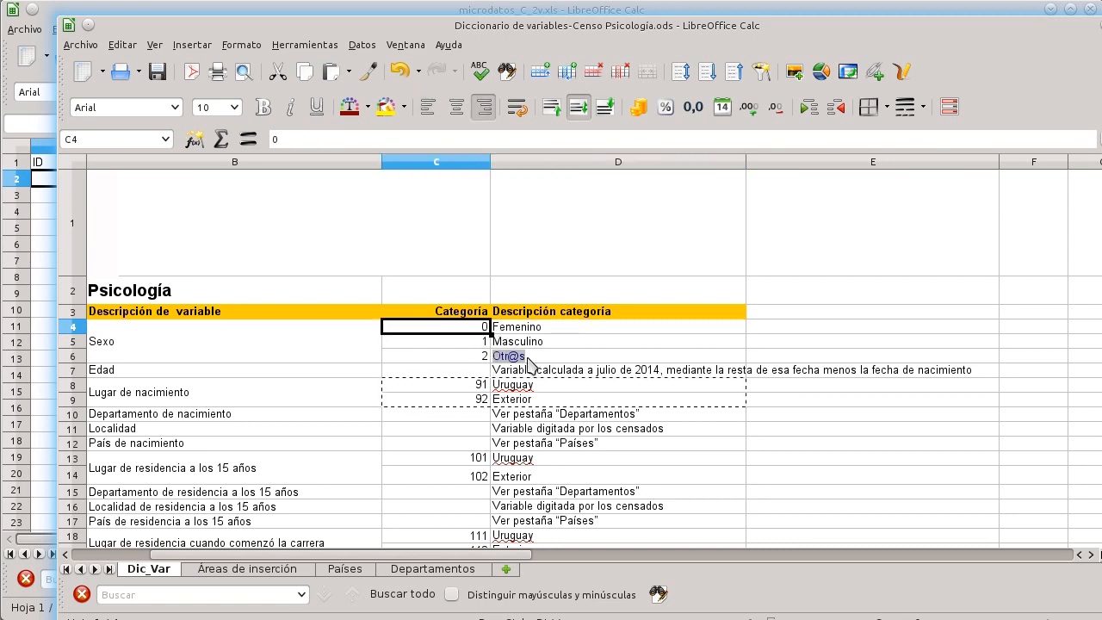
click(528, 360)
click(483, 358)
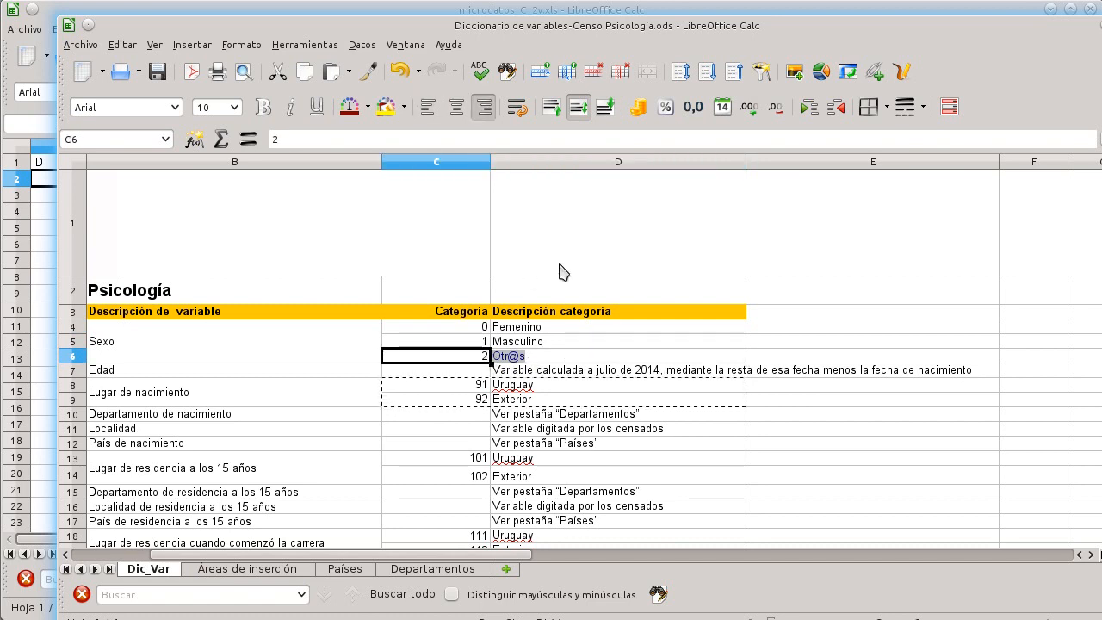
Step: Switch to the microdatos_C_2v.xls spreadsheet and browse the survey data rows
click(288, 13)
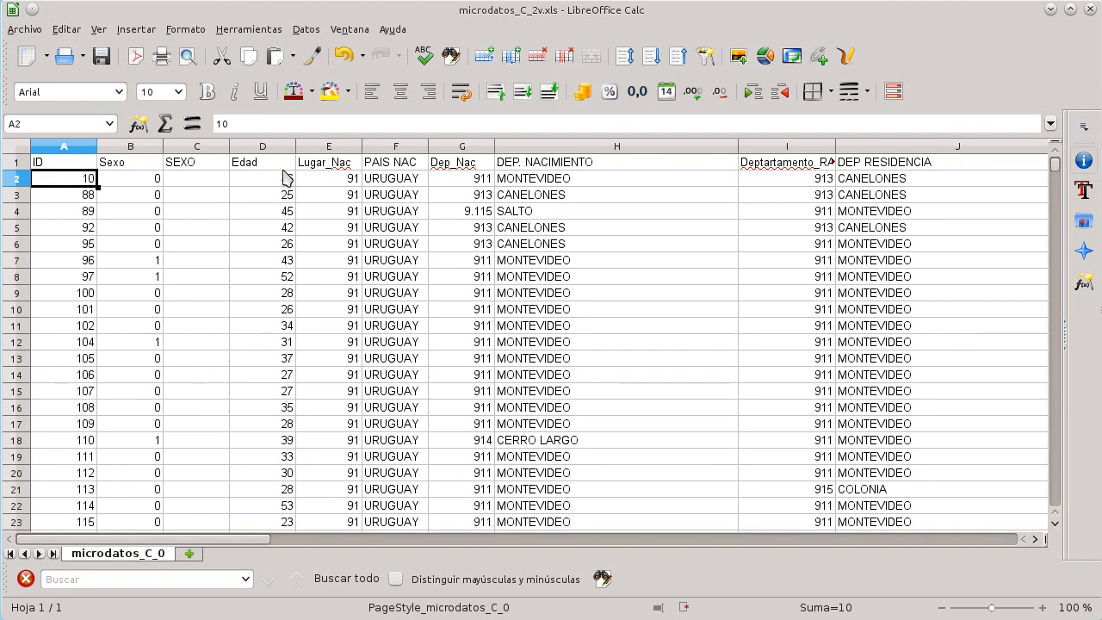
drag(192, 538, 163, 538)
scroll(76, 226, down, 4)
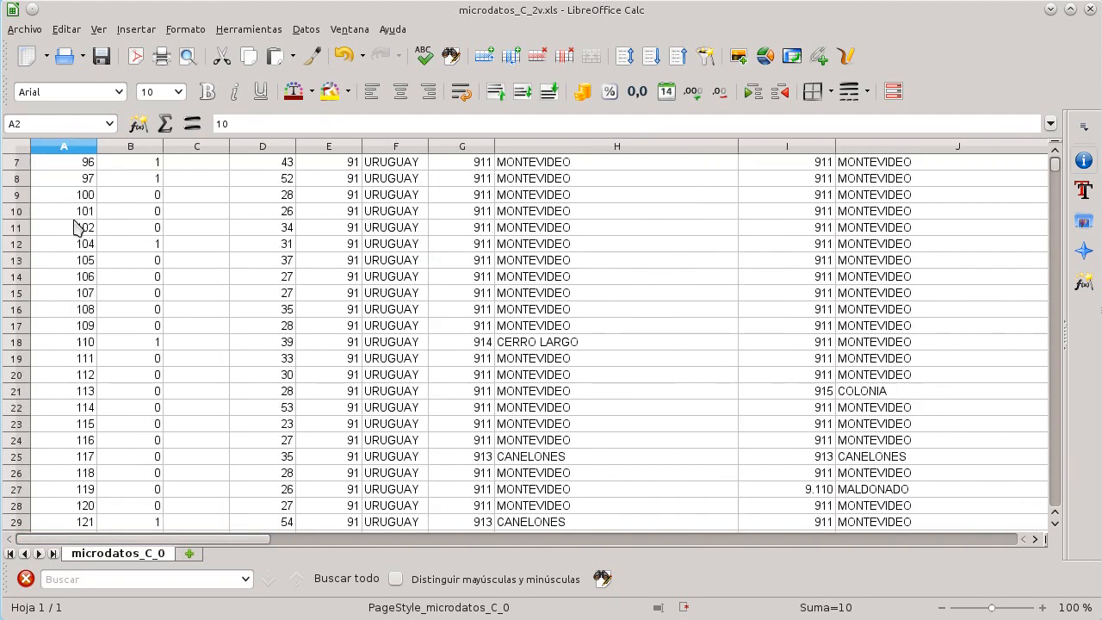
scroll(76, 227, up, 4)
click(77, 228)
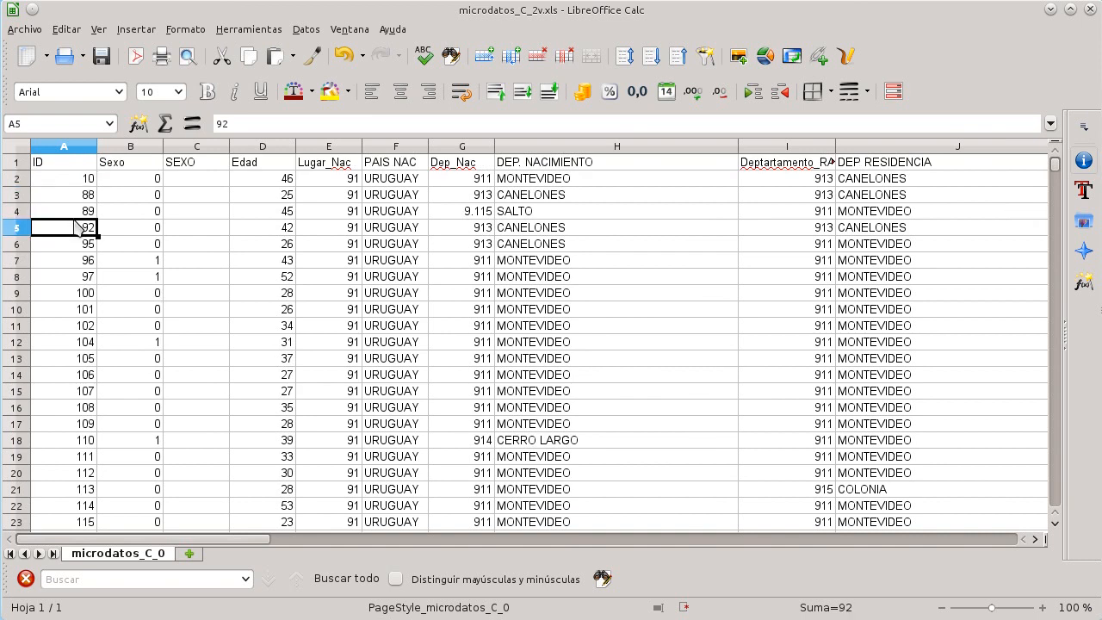
Step: Jump between the first and last data rows to check how far the records extend
key(ctrl+Down)
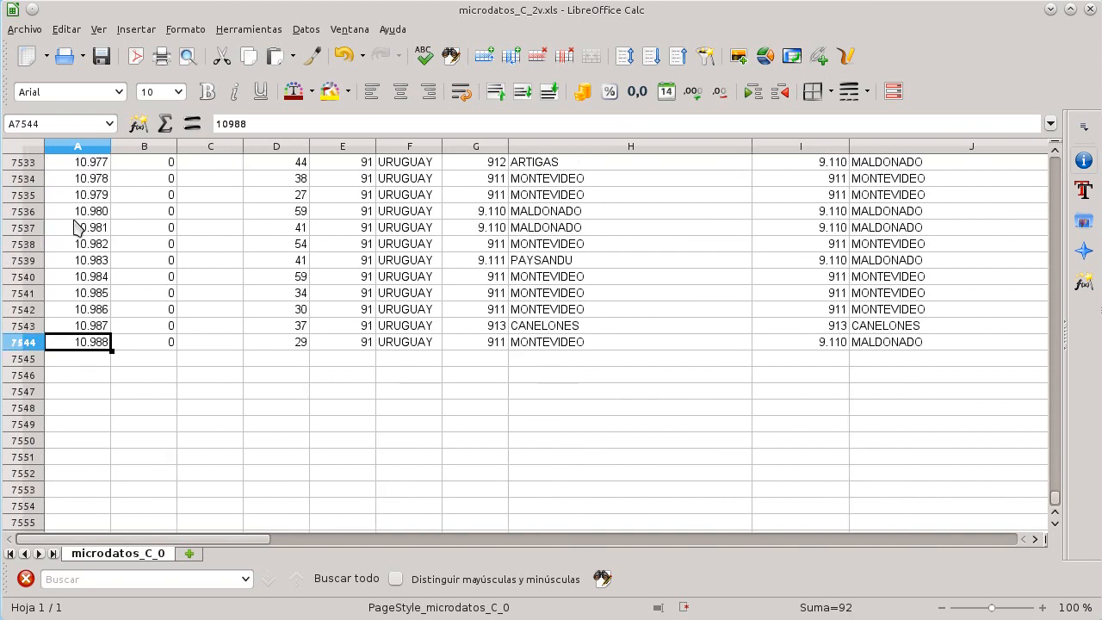
key(ctrl+Home)
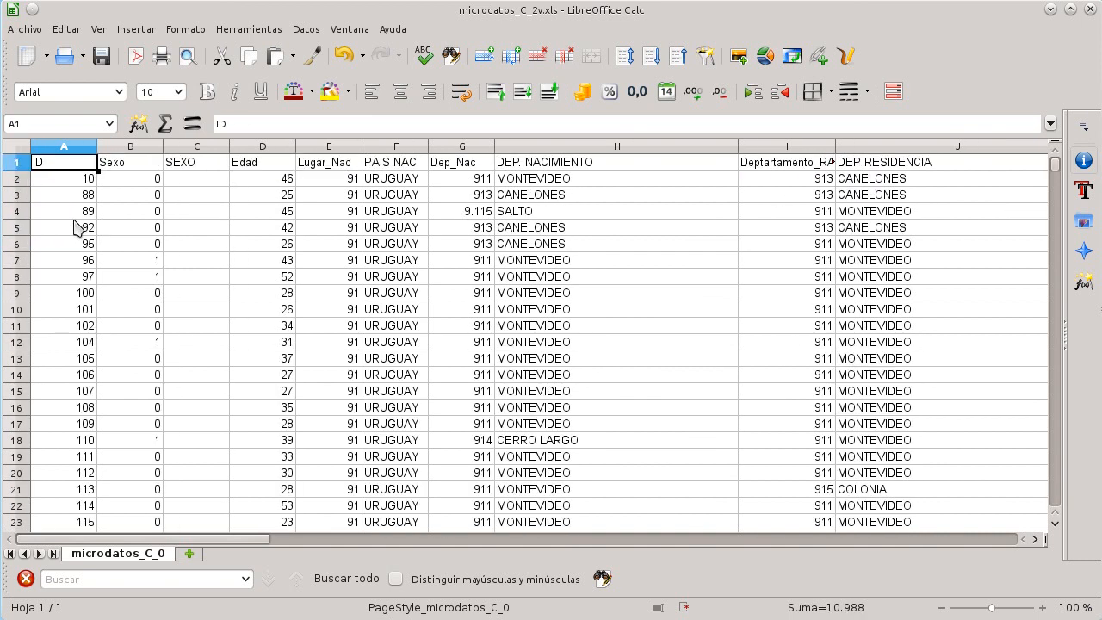
key(Down)
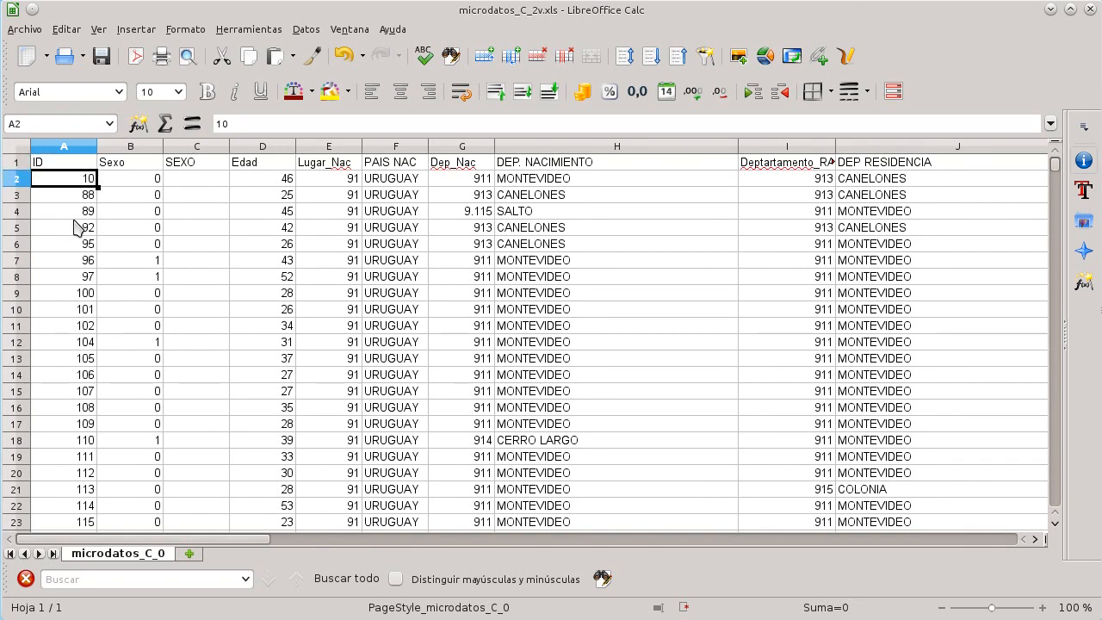
key(ctrl+Down)
key(Up)
key(Down)
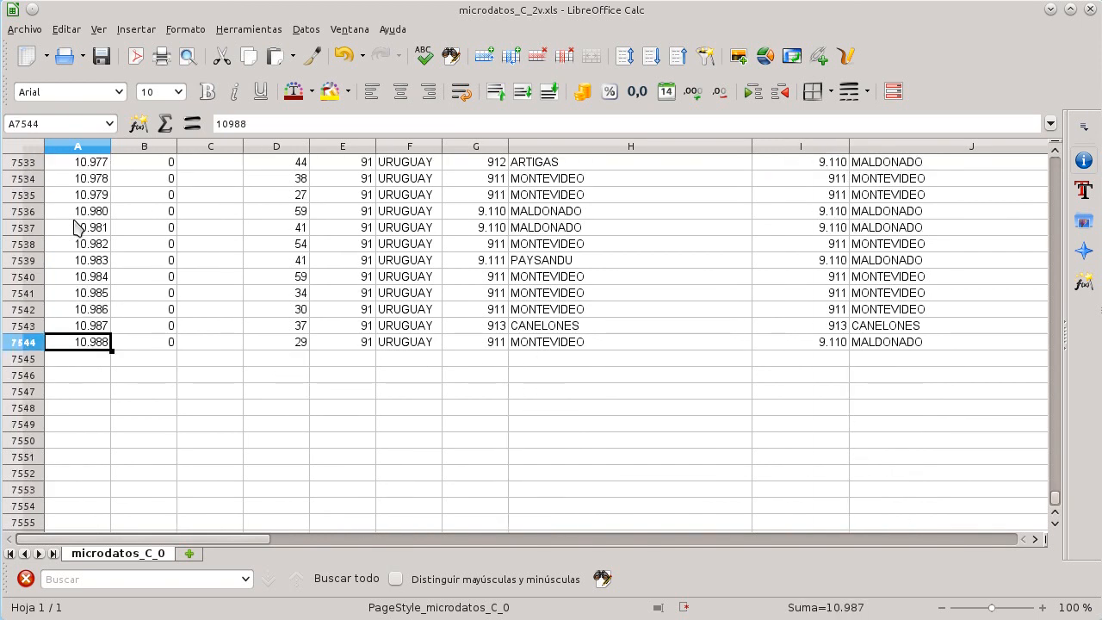
key(ctrl+Home)
key(Right)
key(Right)
key(Right)
key(Right)
key(Left)
key(Left)
key(Left)
key(Left)
key(Down)
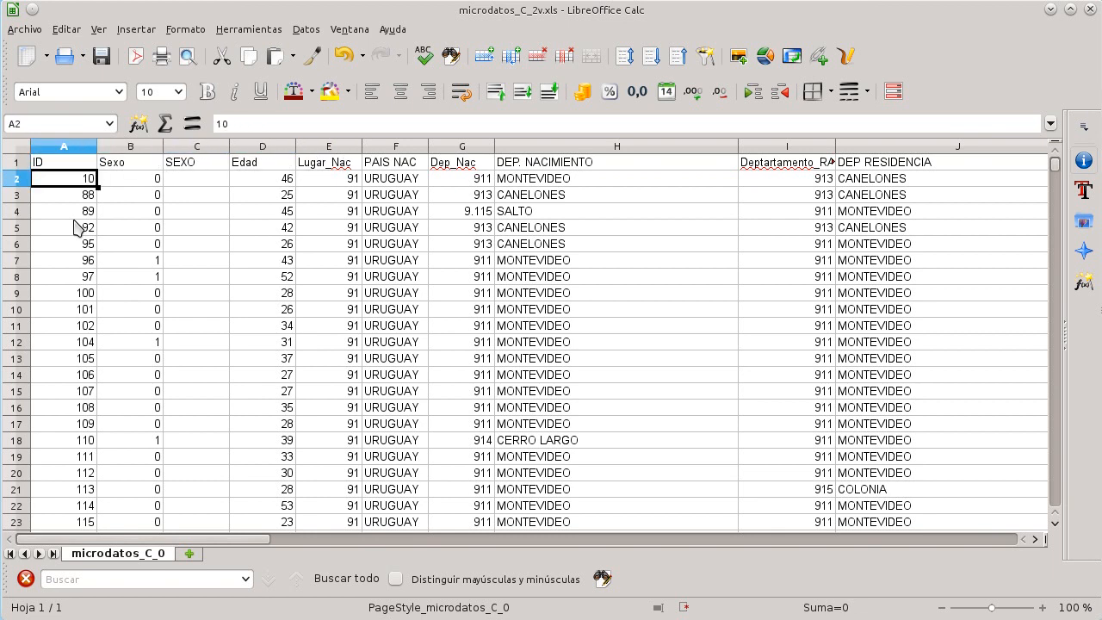
key(ctrl+Down)
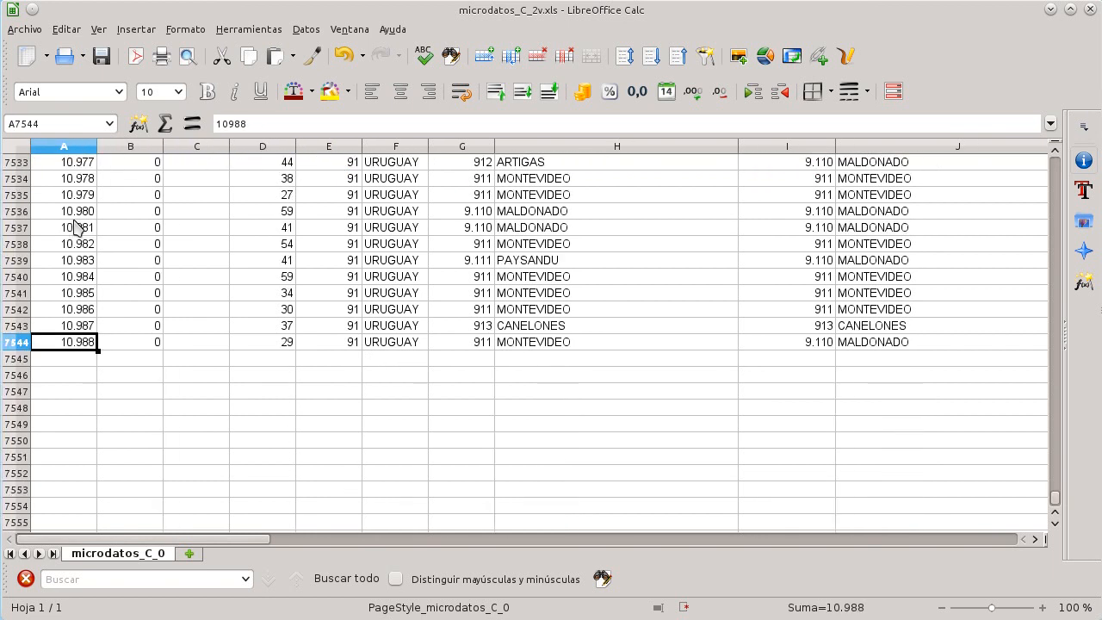
key(ctrl+Home)
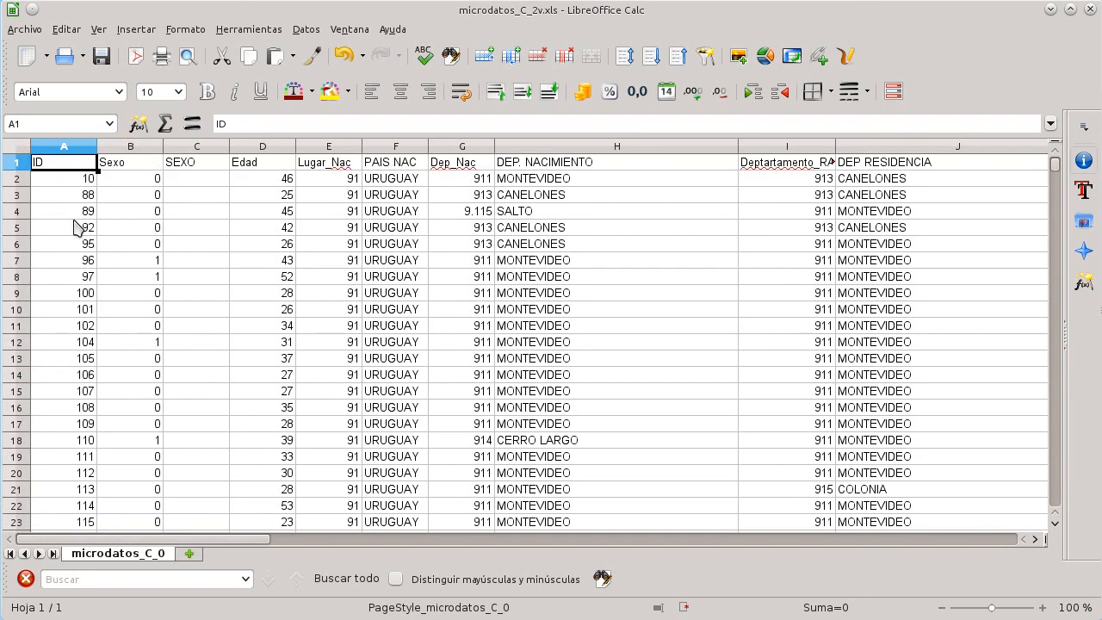
Step: Step through the Sexo column values and move to the empty SEXO cell C2
key(Right)
key(Left)
key(Right)
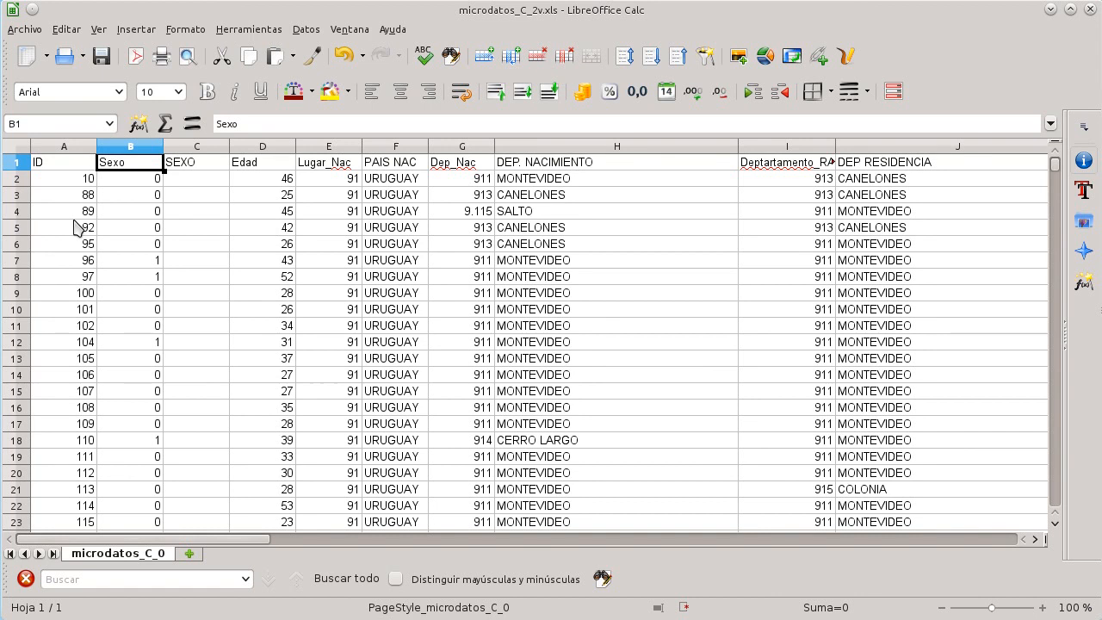
key(Down)
key(Down)
key(Down)
key(Down)
key(Down)
key(Down)
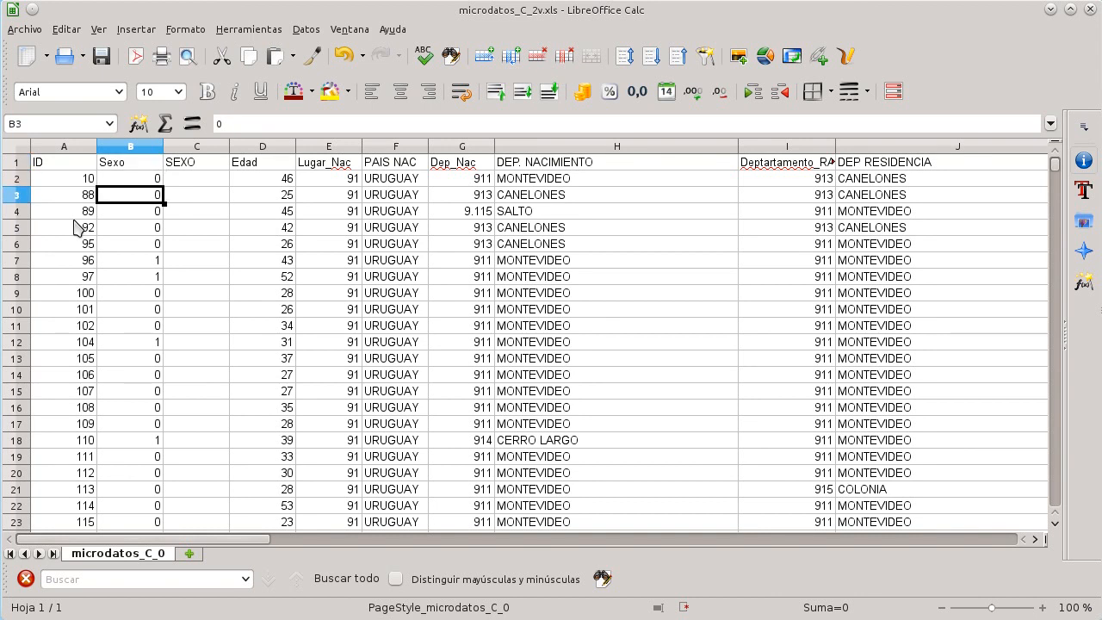
key(Down)
key(Down)
key(Down)
key(Down)
key(Down)
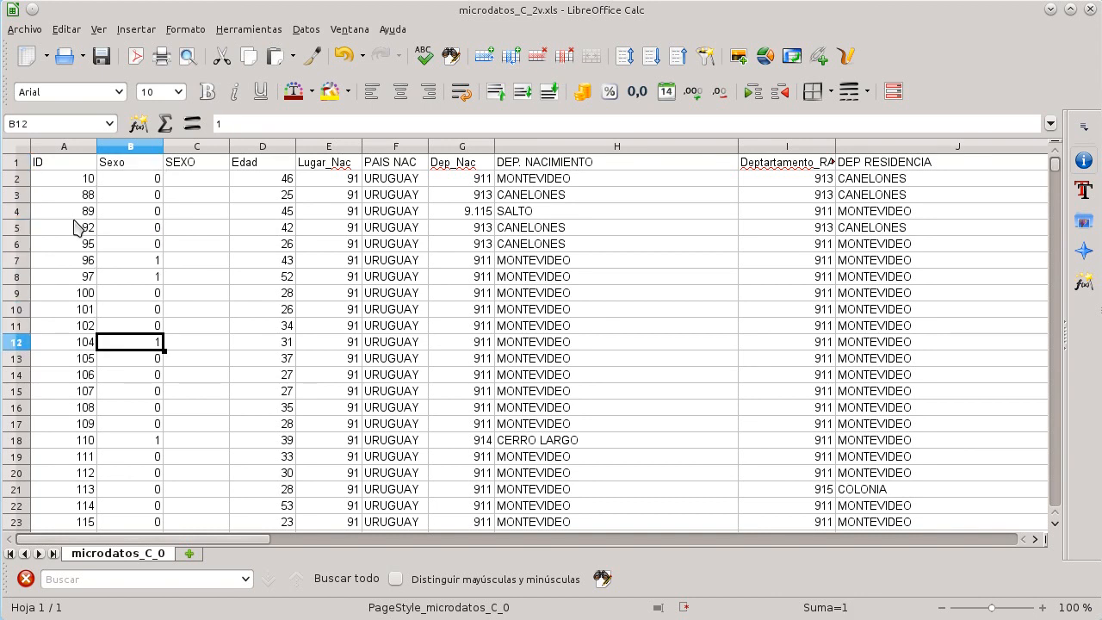
key(Up)
key(Up)
key(Up)
key(Up)
key(Up)
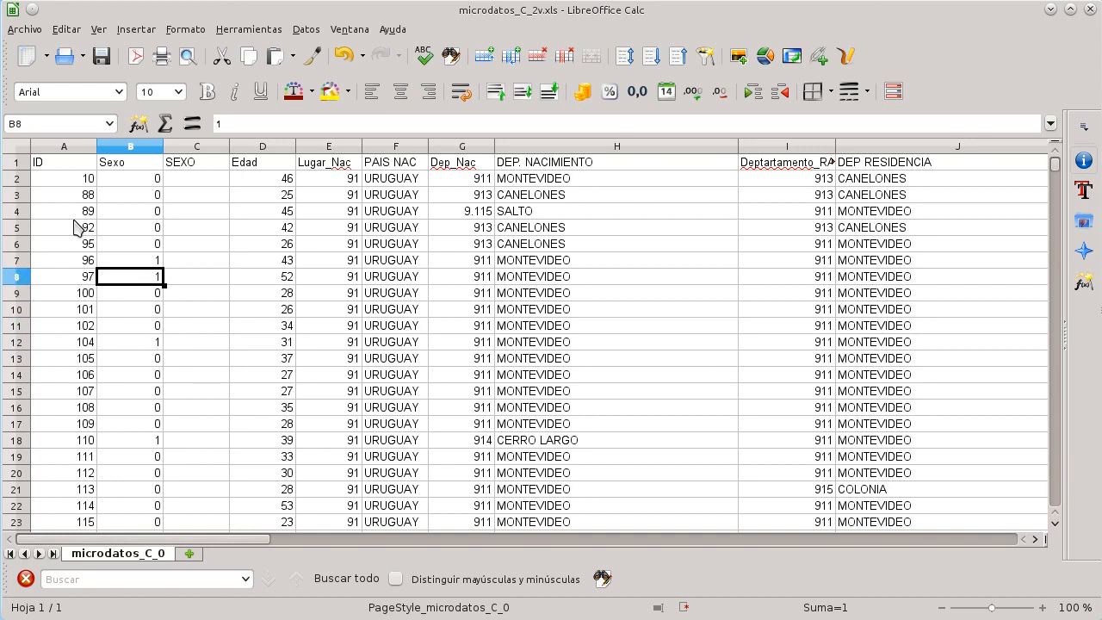
key(Up)
key(Up)
key(Up)
key(Up)
key(Up)
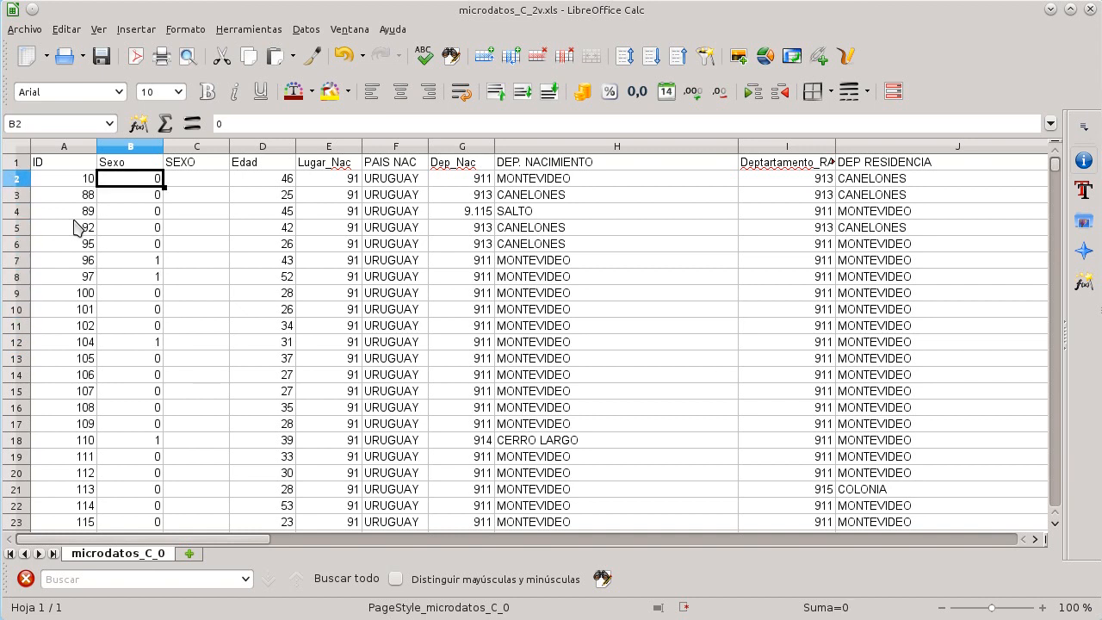
key(Right)
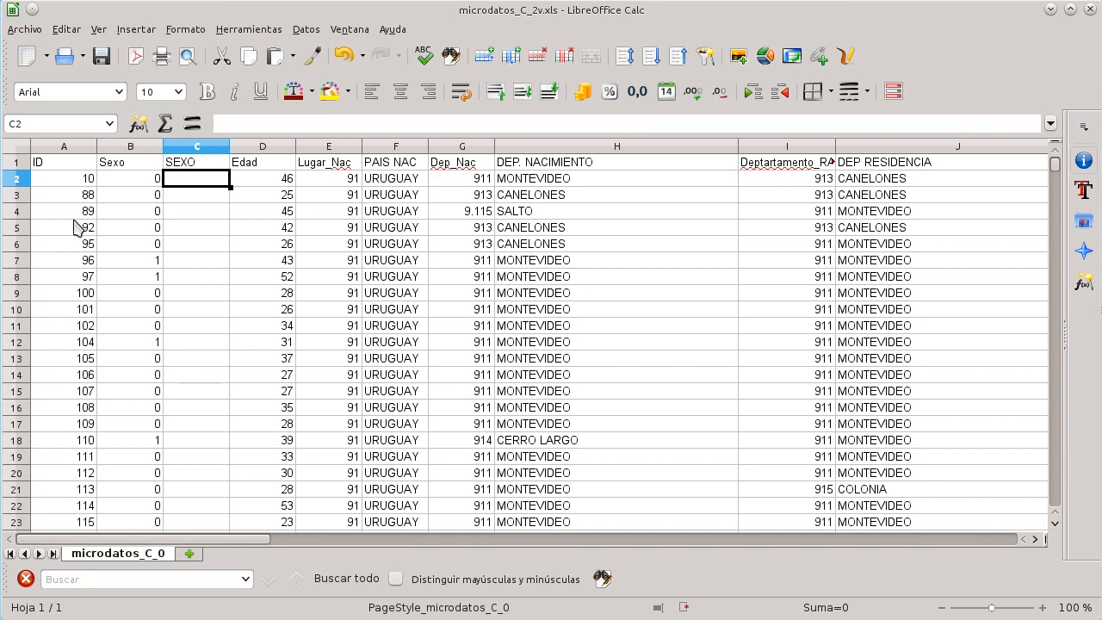
Step: Switch to the dictionary to recheck the Sexo category codes, and return to the microdata sheet
key(alt+Tab)
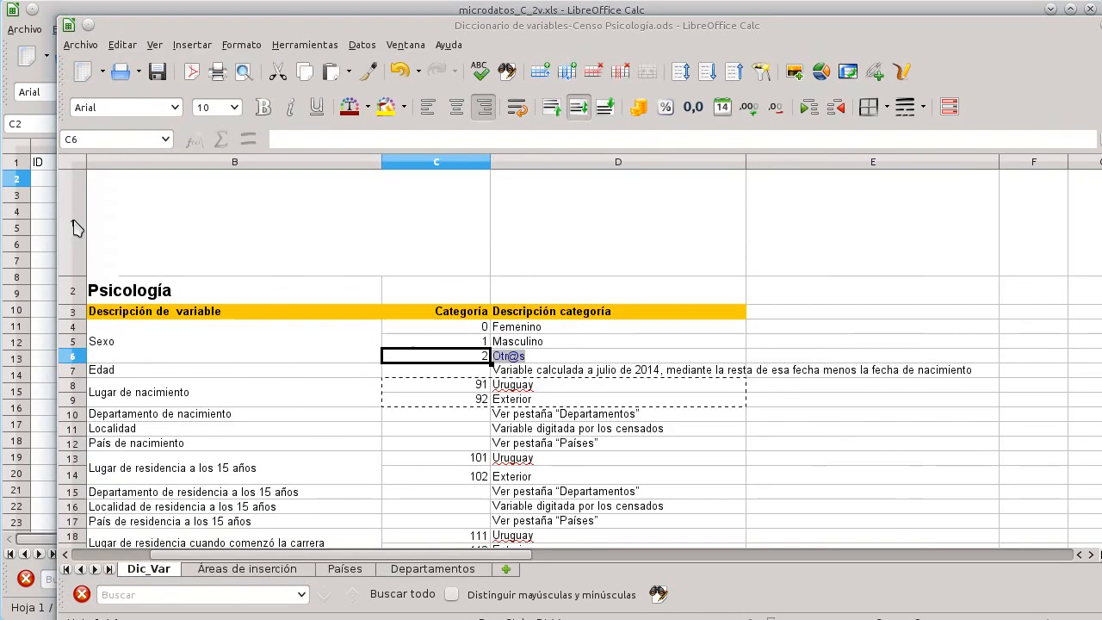
click(484, 327)
click(483, 341)
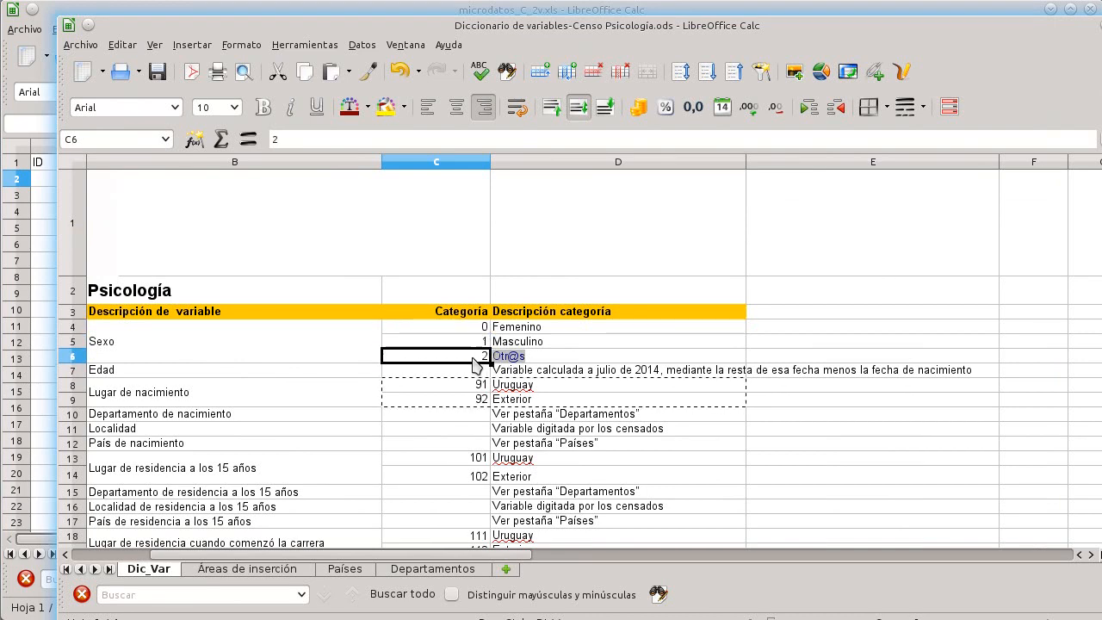
key(alt+Tab)
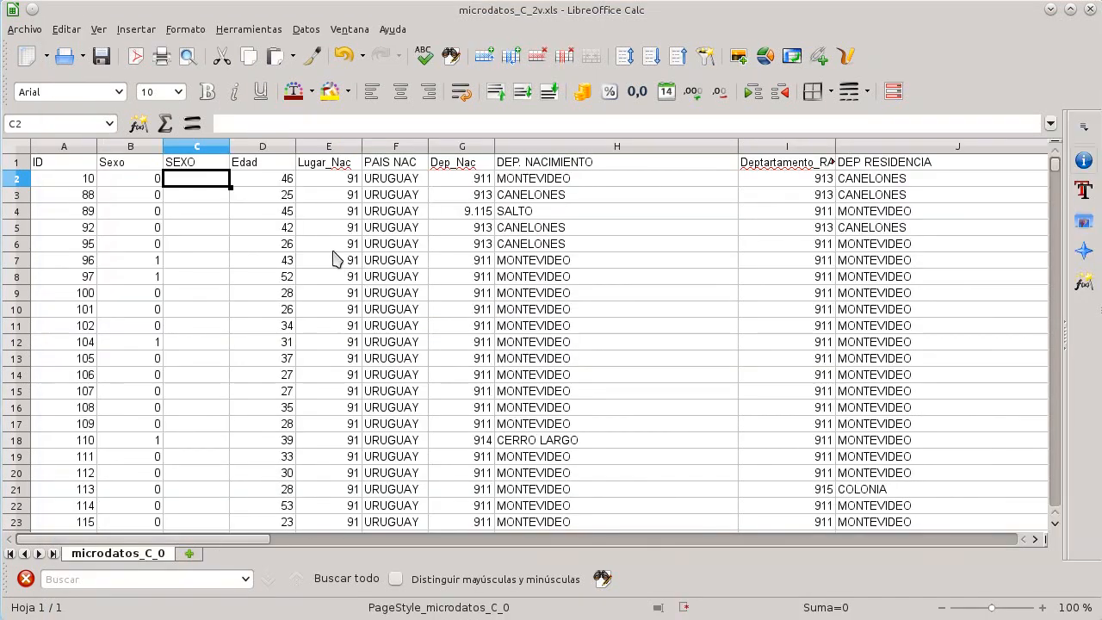
Step: Start a SI formula in SEXO cell C2 that returns "FEMENINO" when the Sexo value in B2 equals 0
click(250, 124)
text(=)
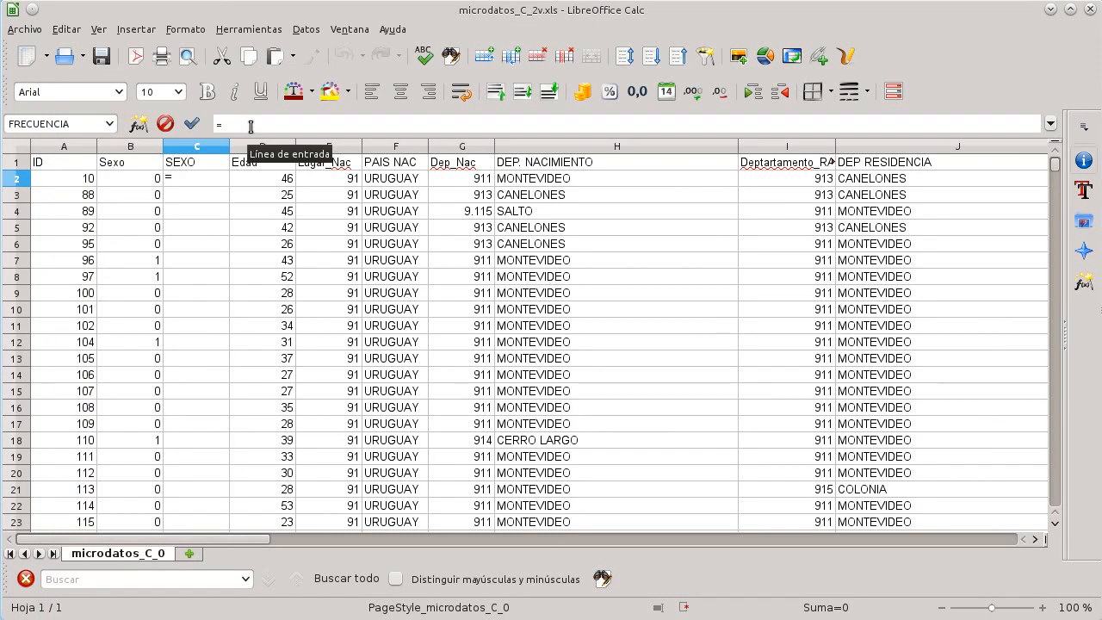
text(si)
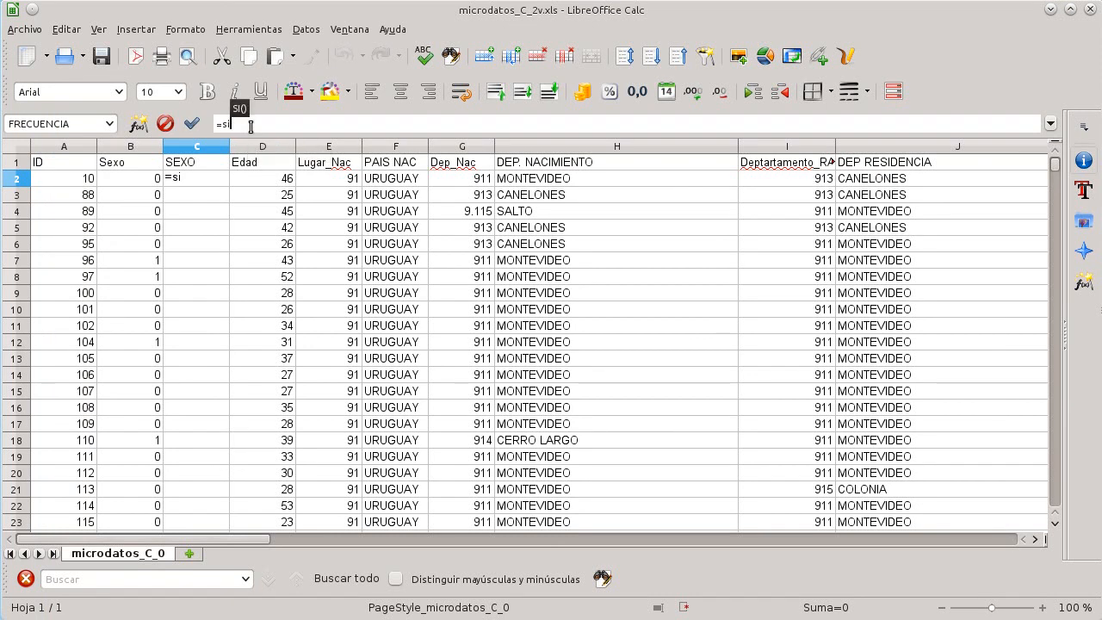
text(())
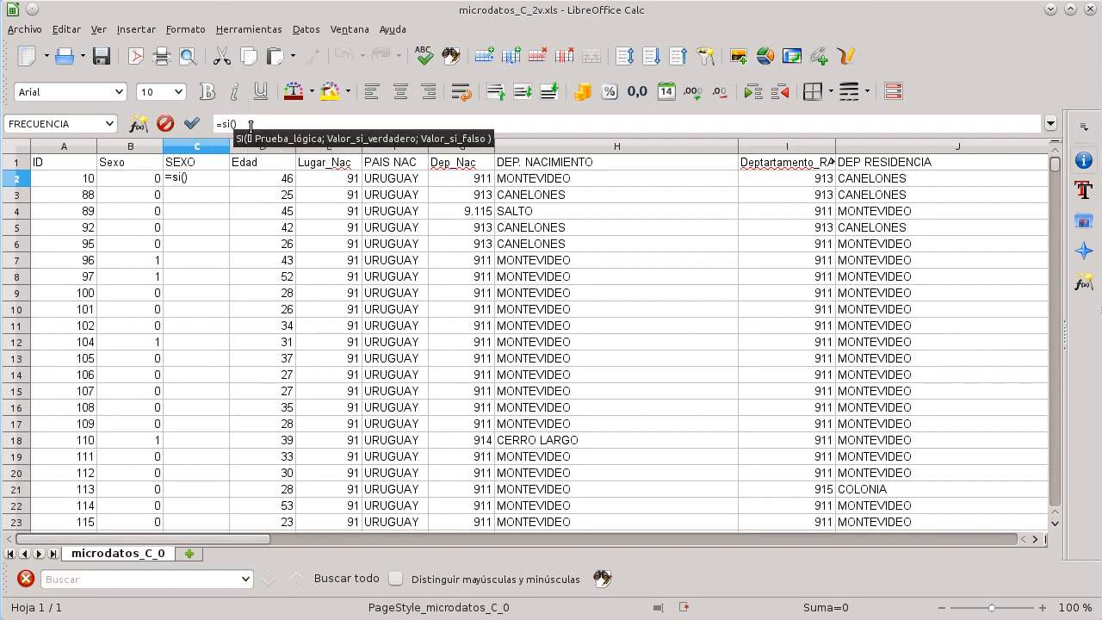
text(b)
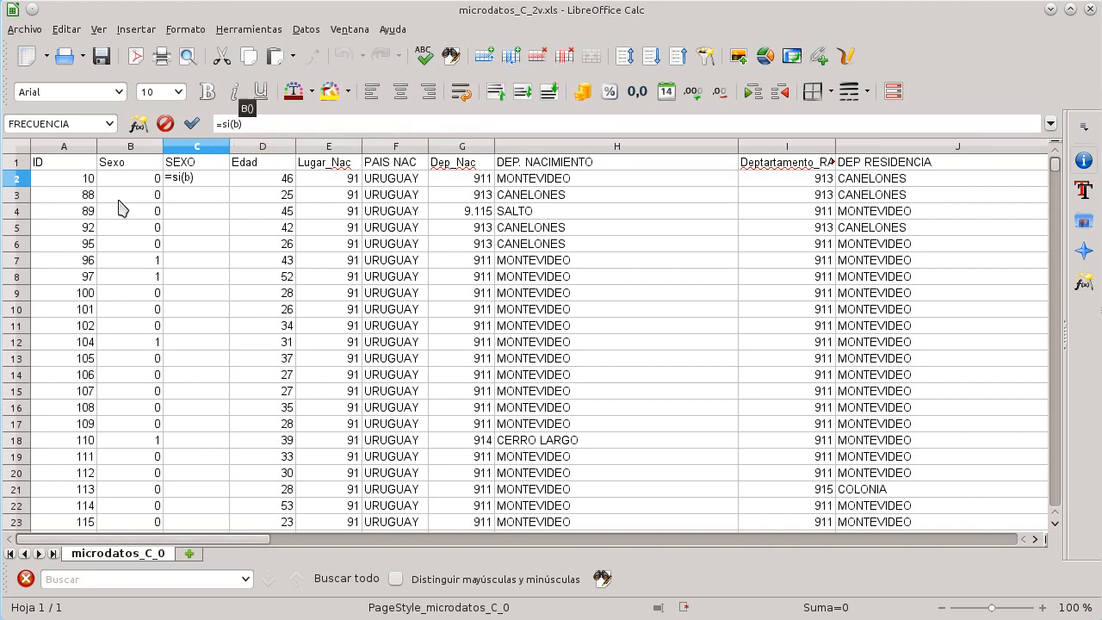
text(2)
text(=)
text(0;)
text(")
text(FEM)
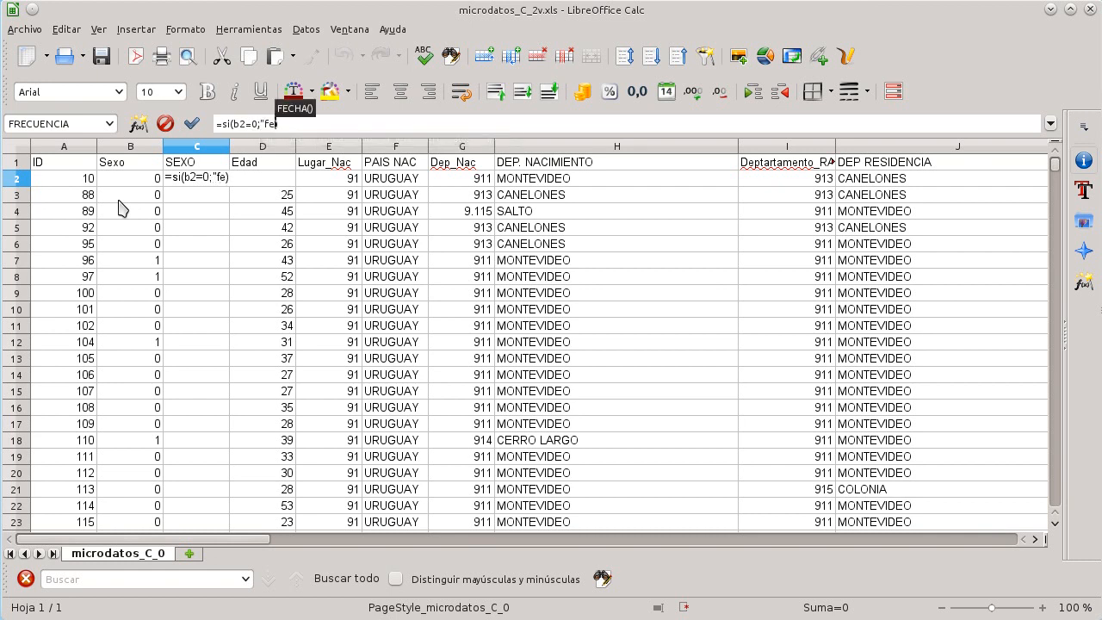
text(ENINO";)
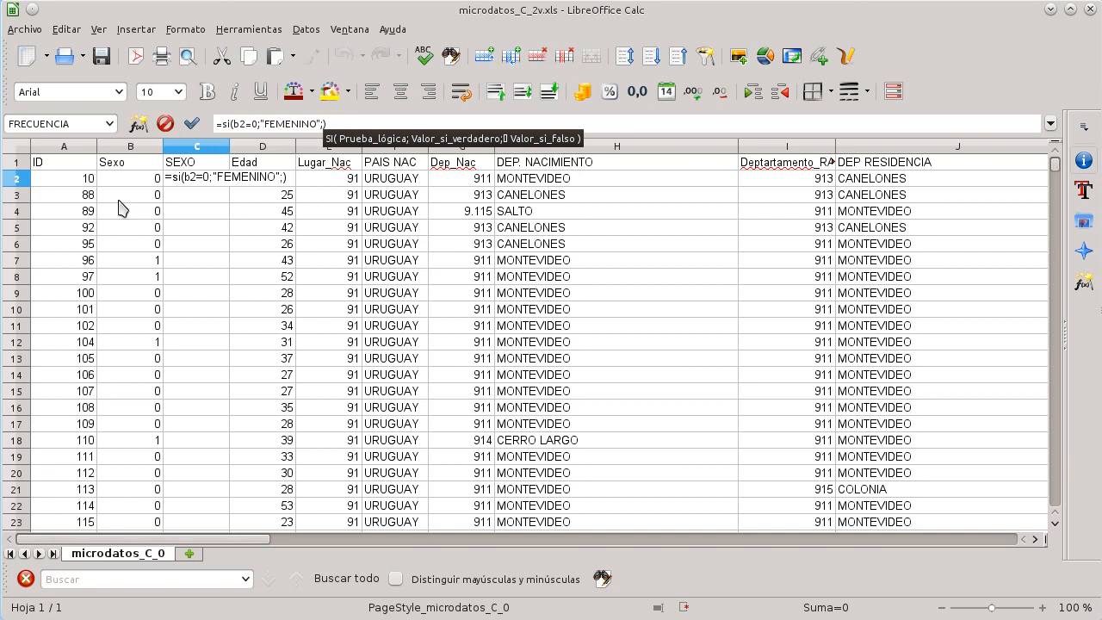
Step: Nest a second SI returning "MASCULINO" when B2 equals 1 and "OTR@S" otherwise, and confirm the formula
text(SI)
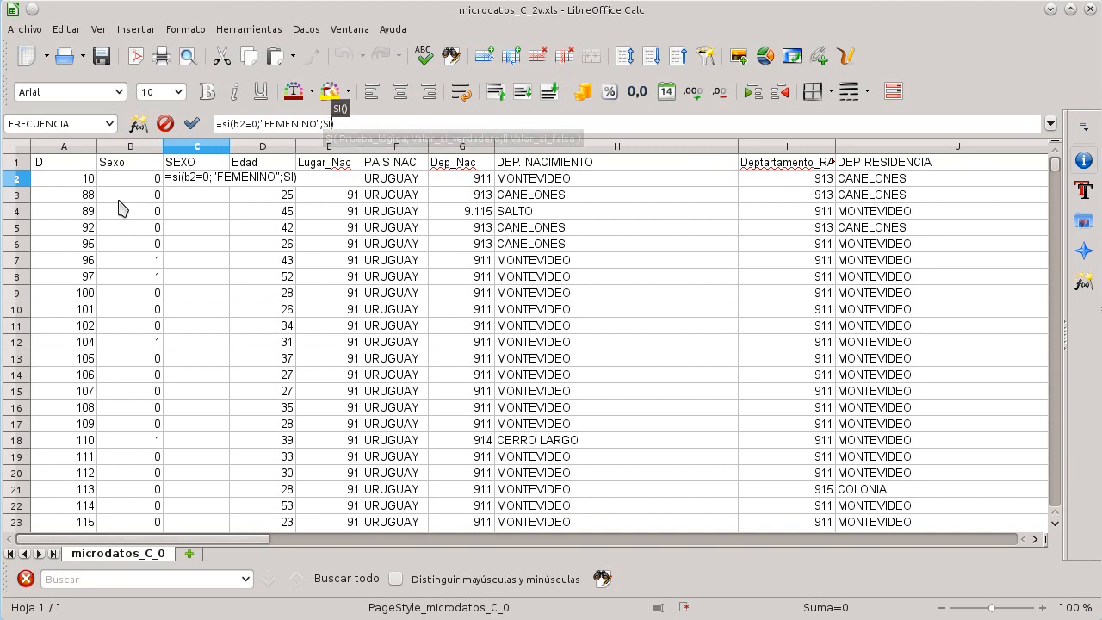
text(()
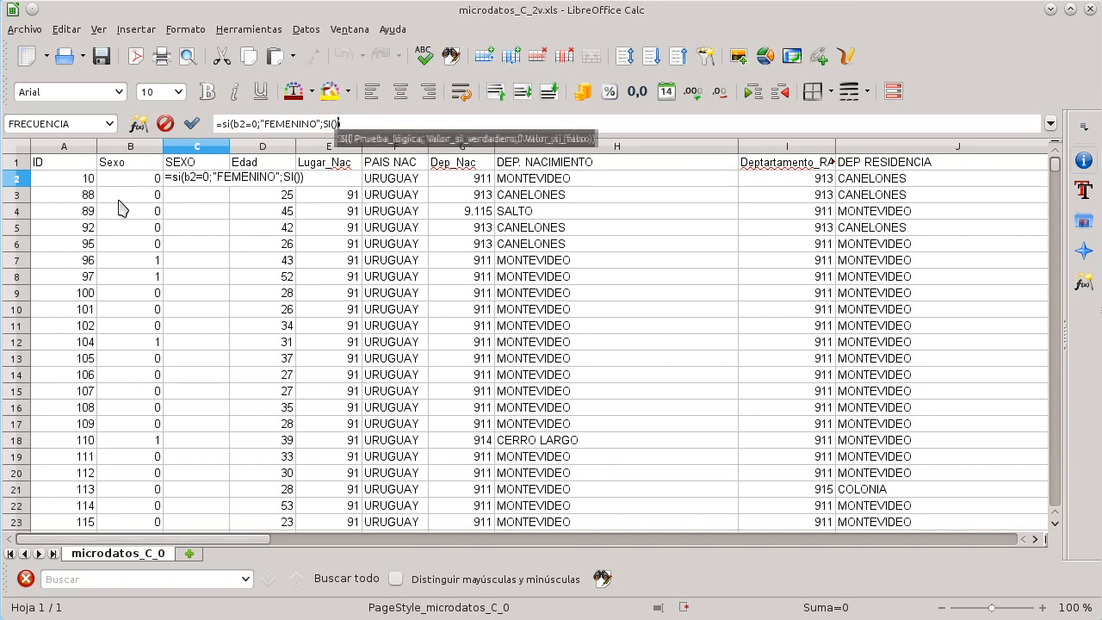
key(Left)
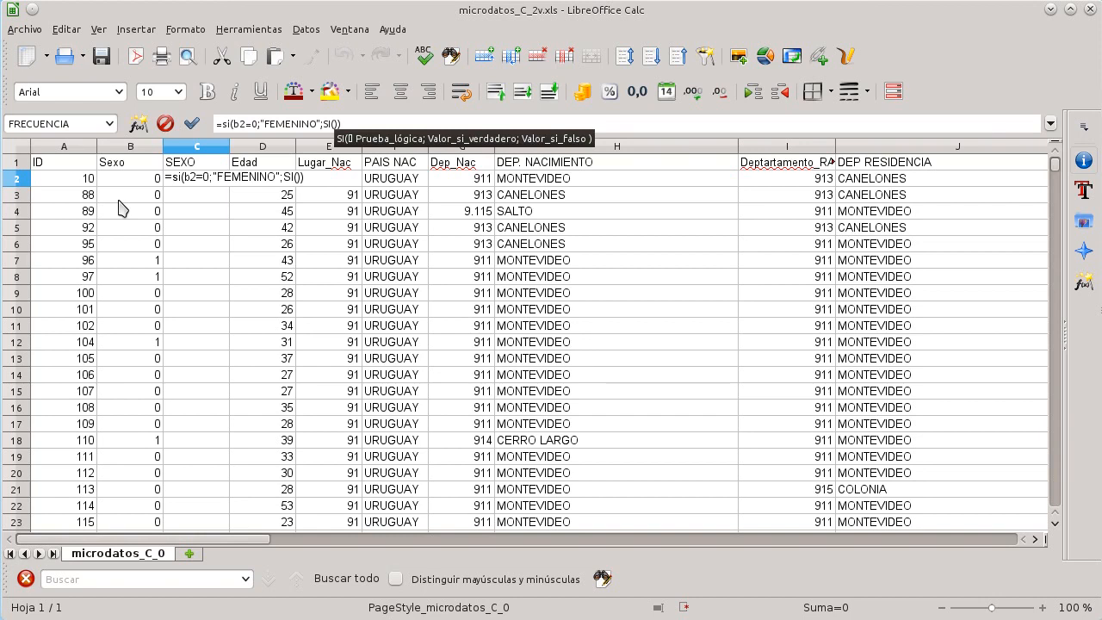
text(1)
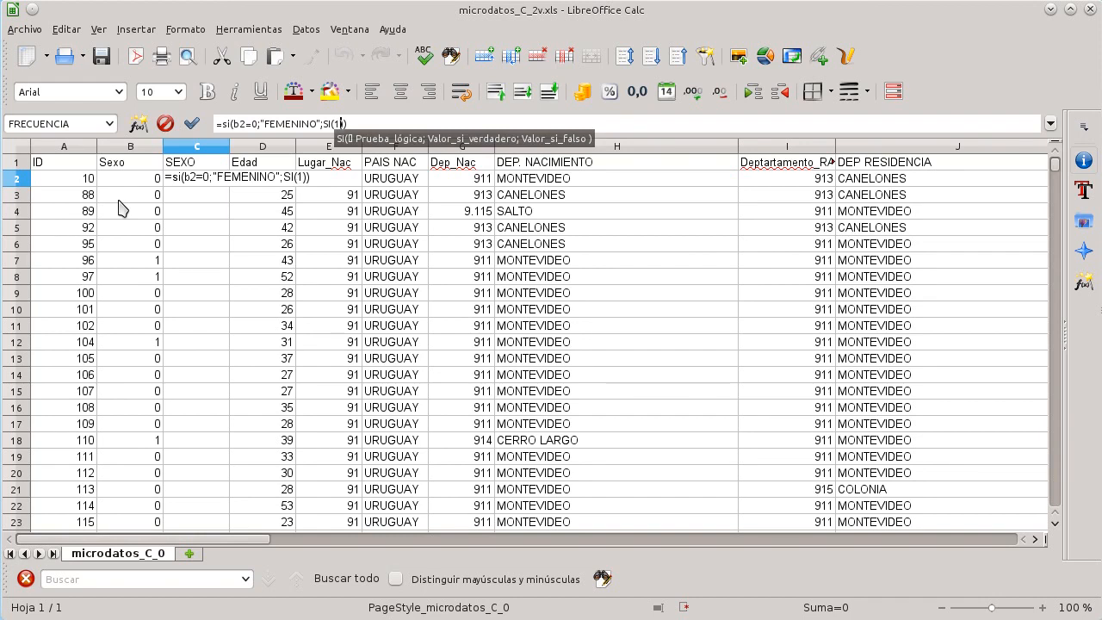
key(BackSpace)
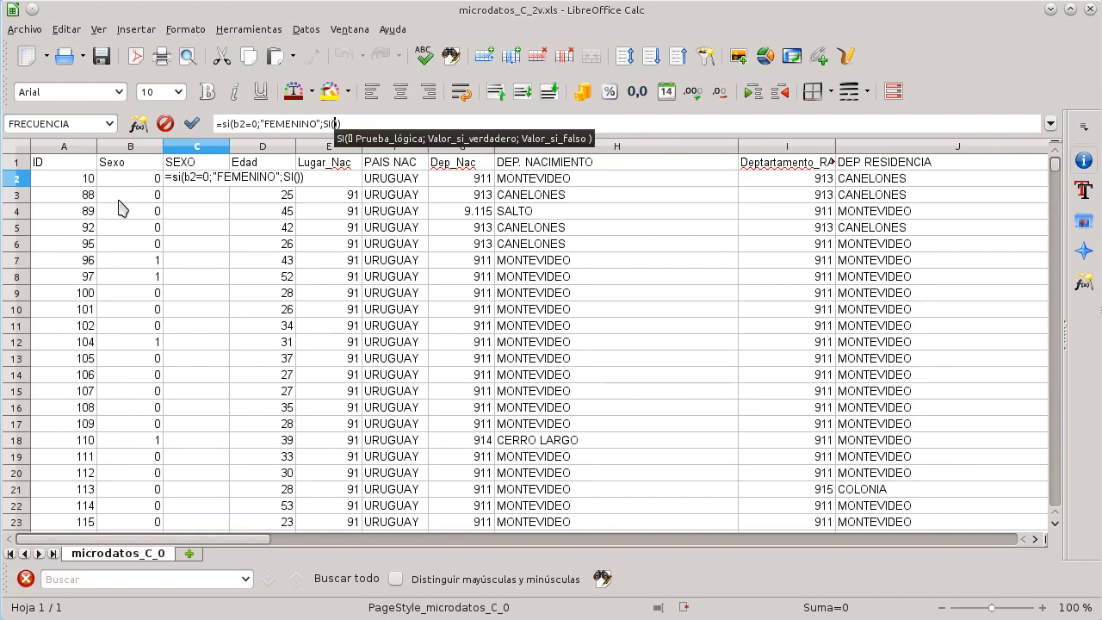
text(B2)
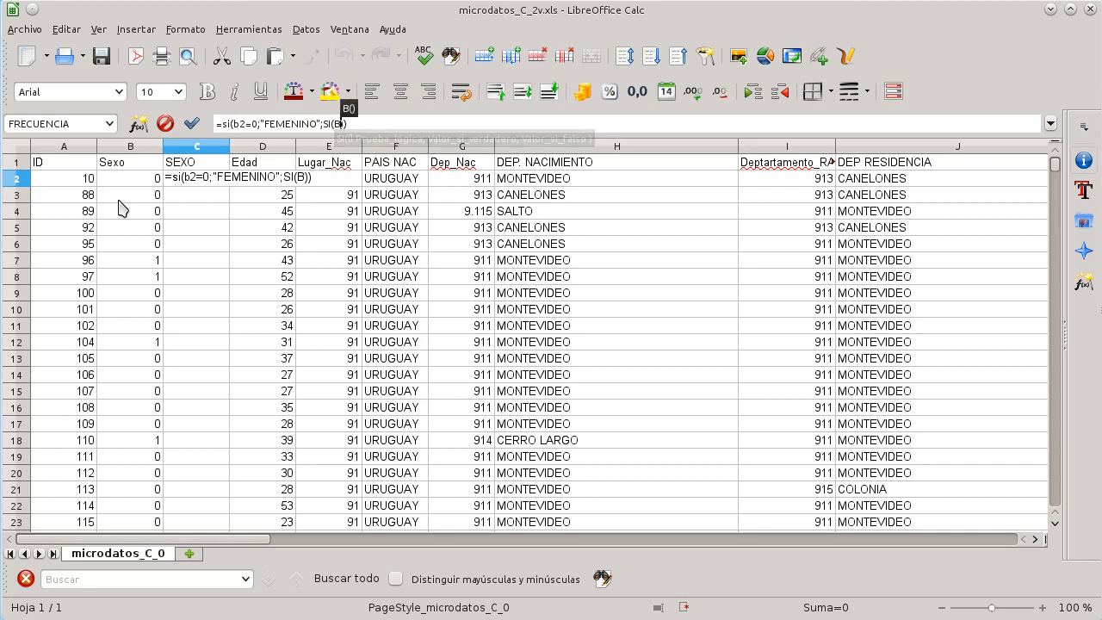
text(=1)
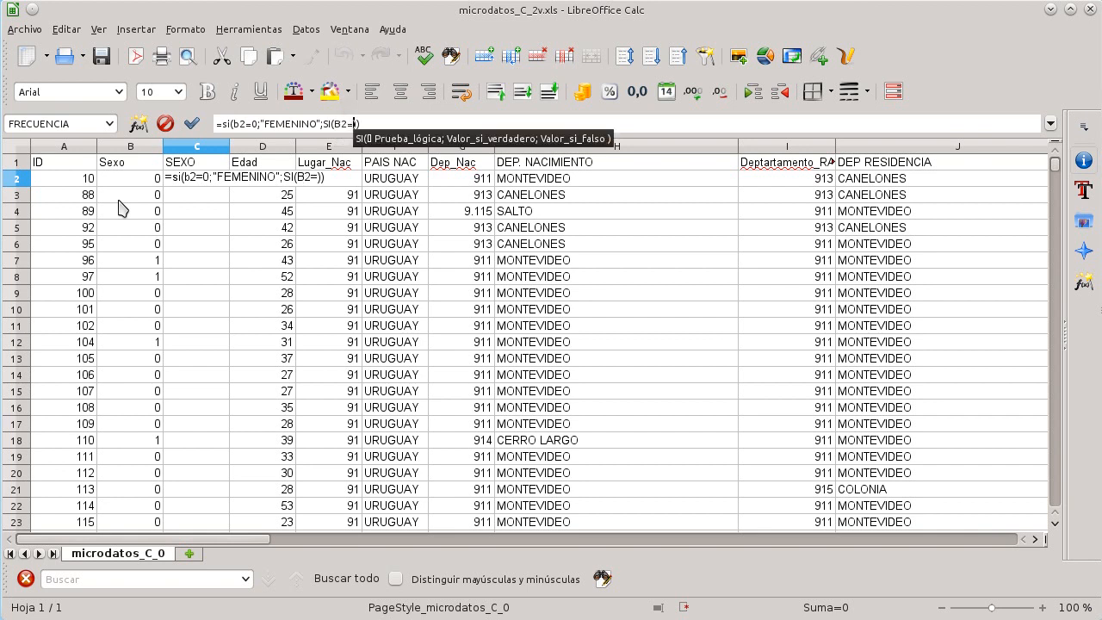
text(;")
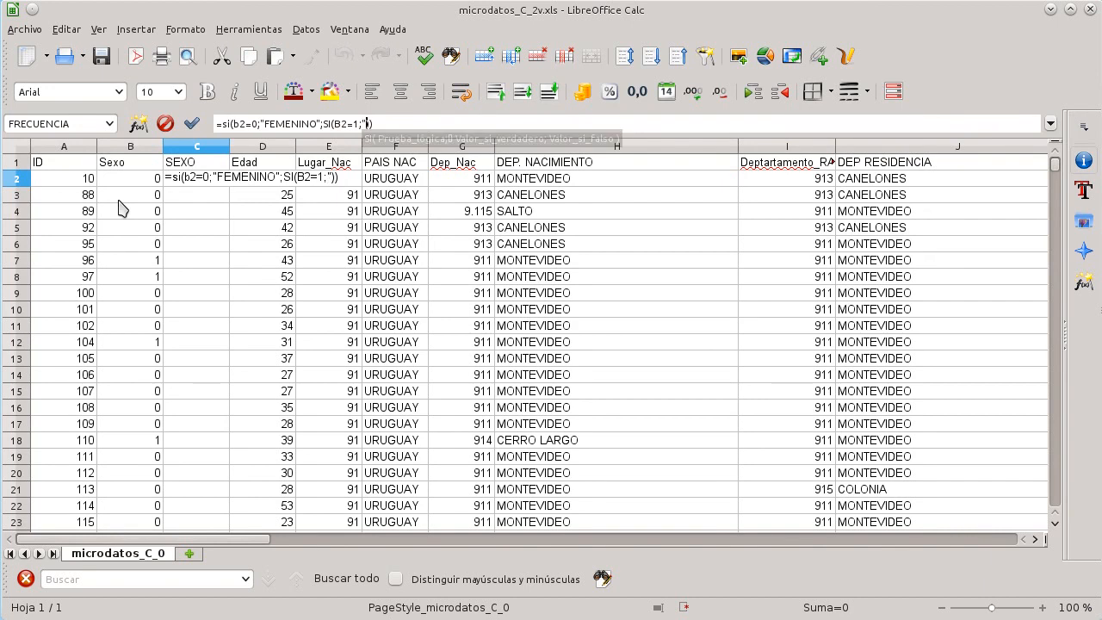
text(MASCULINO)
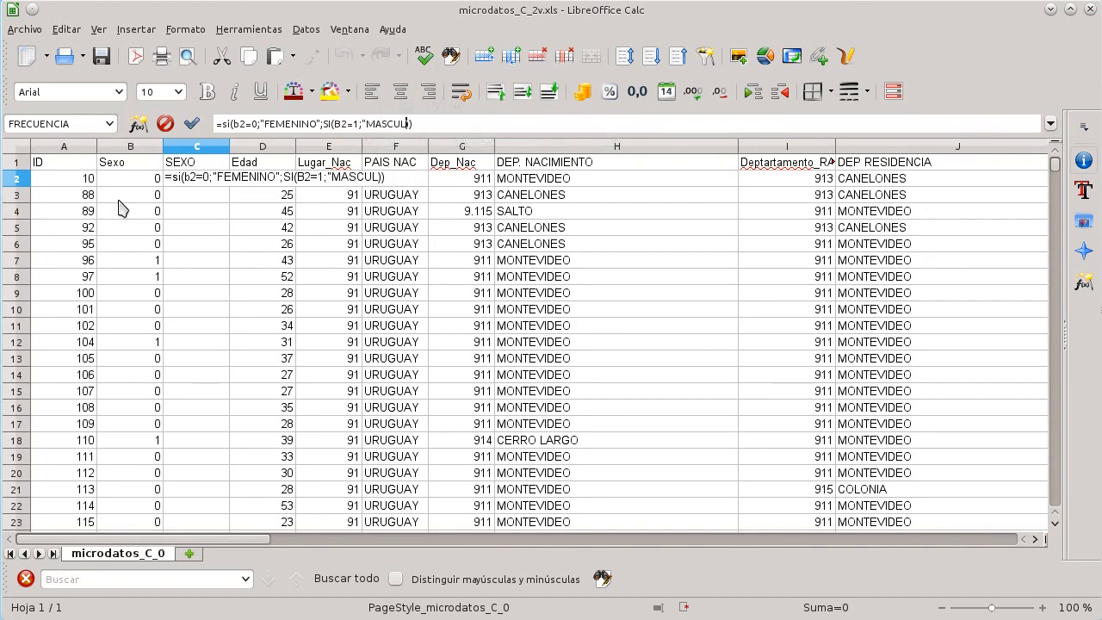
text(";)
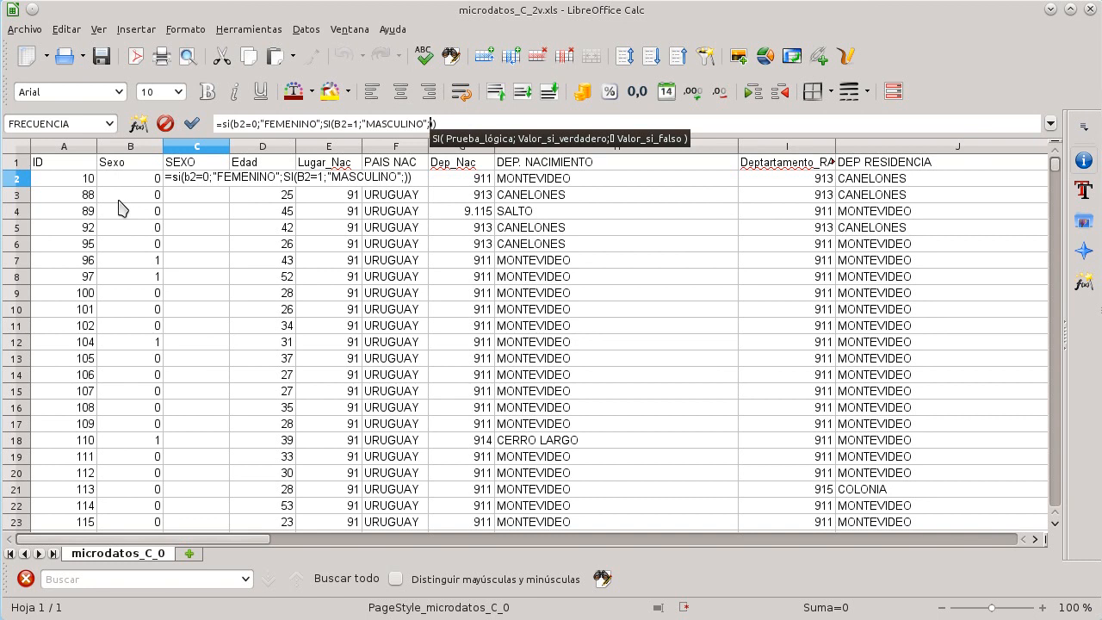
text("OT)
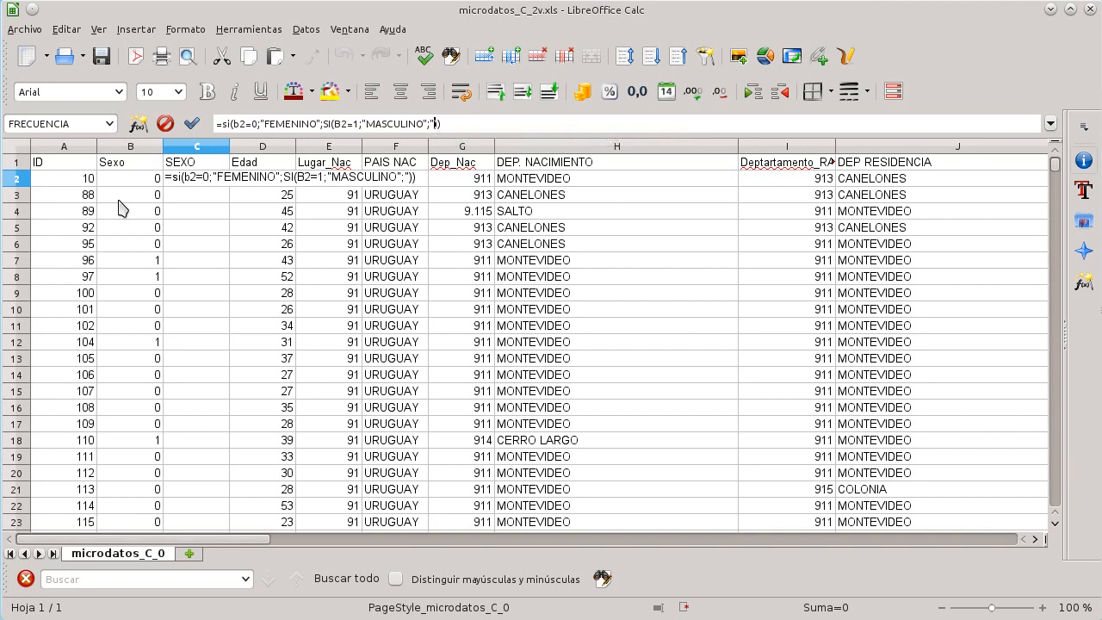
text(R@S")
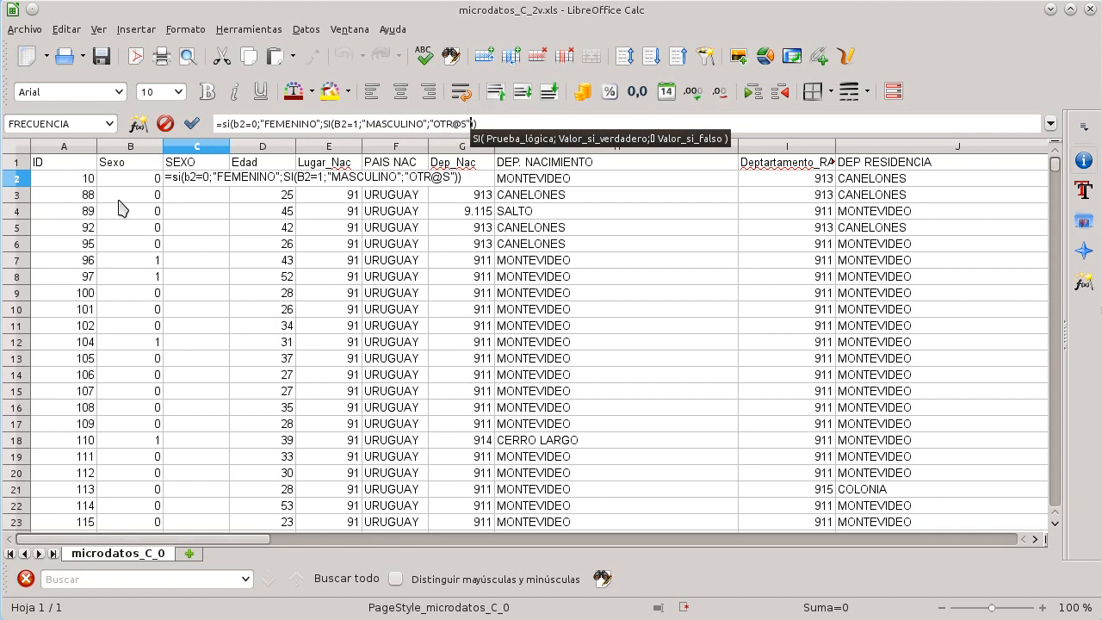
key(Right)
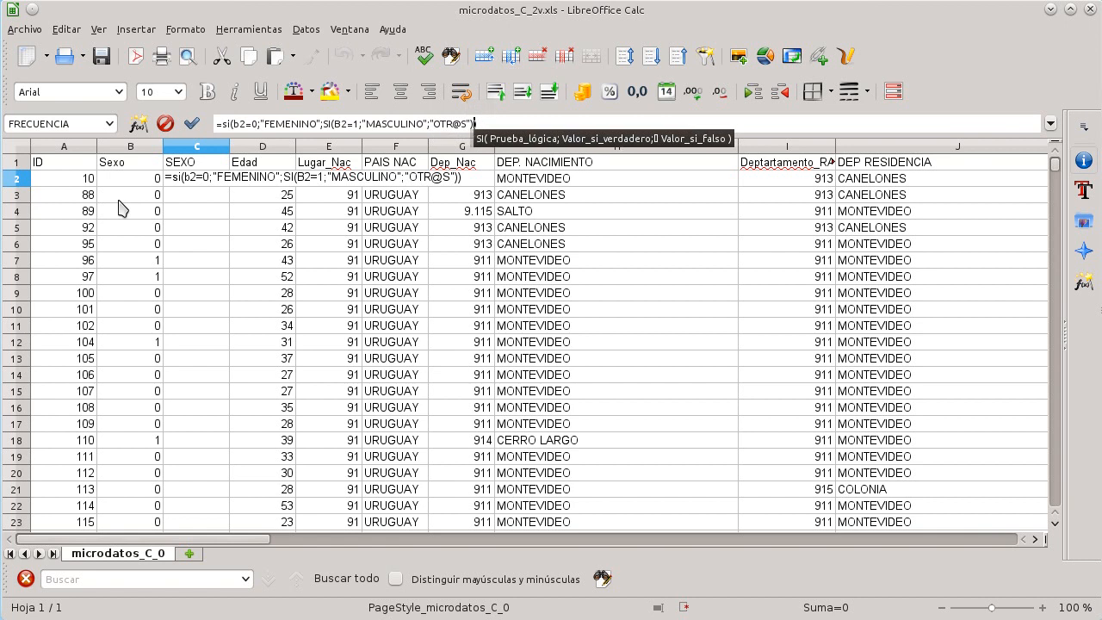
text())
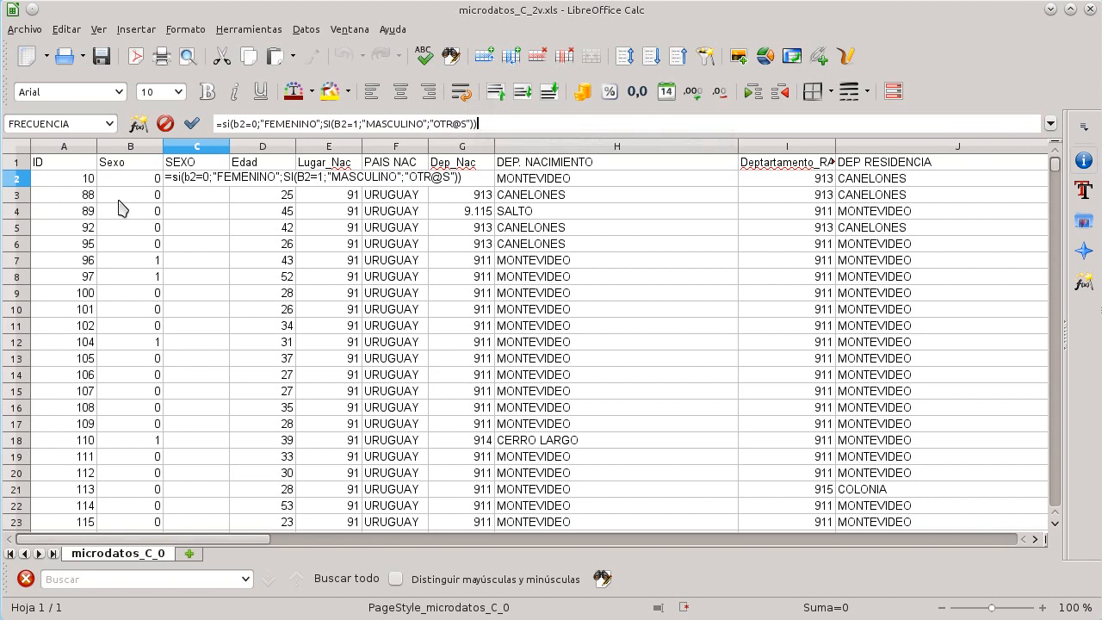
key(Return)
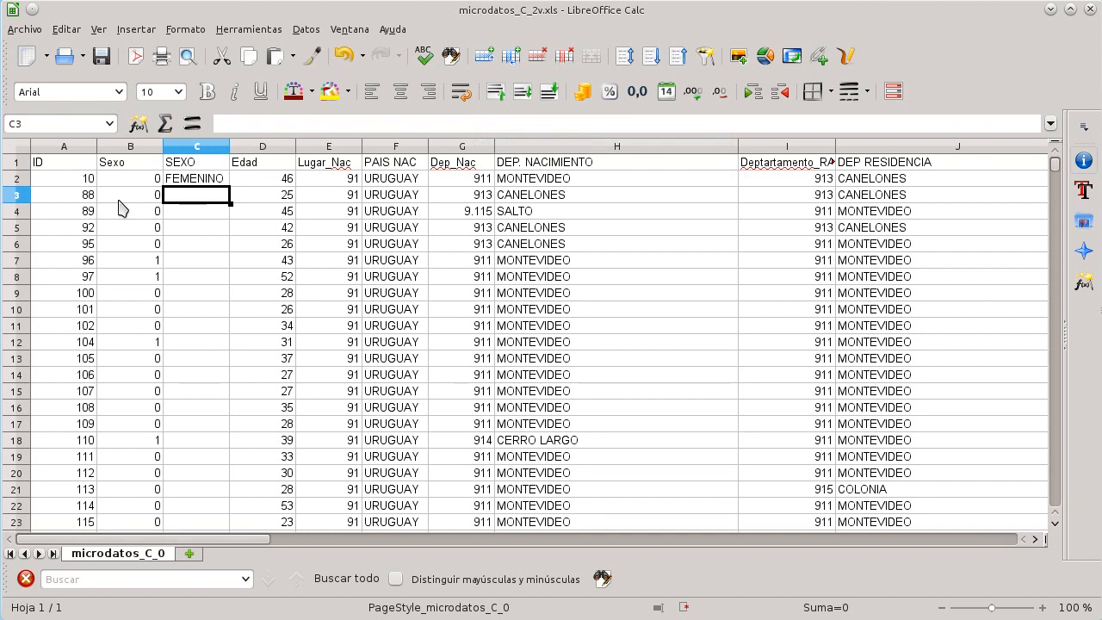
Step: Copy the C2 formula down the SEXO column through all data rows
key(Up)
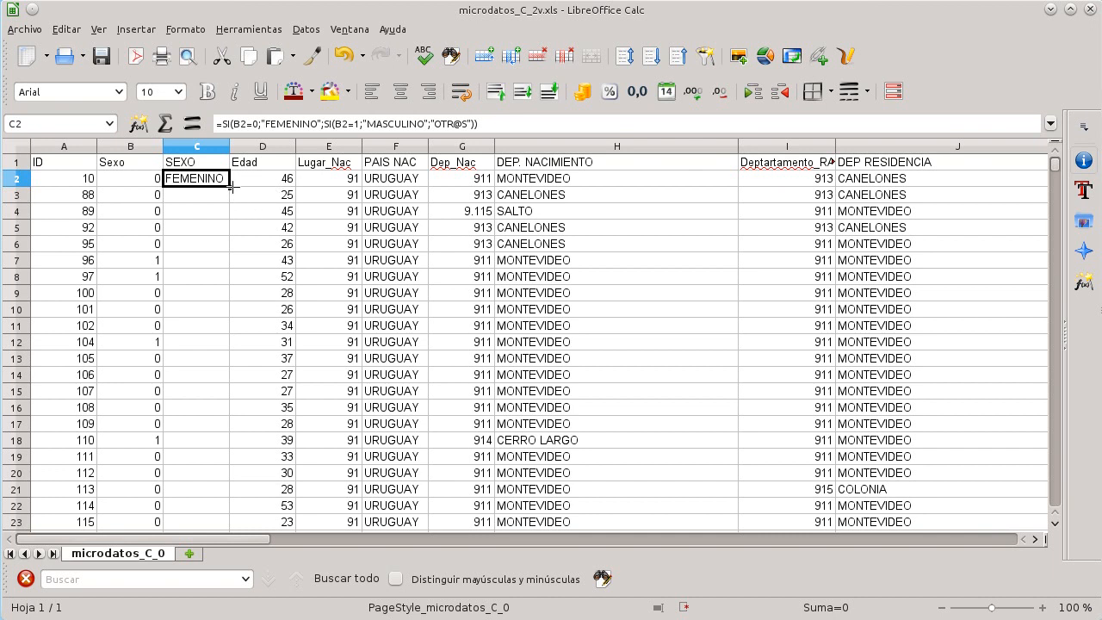
drag(230, 211, 228, 266)
click(225, 246)
click(226, 266)
click(229, 275)
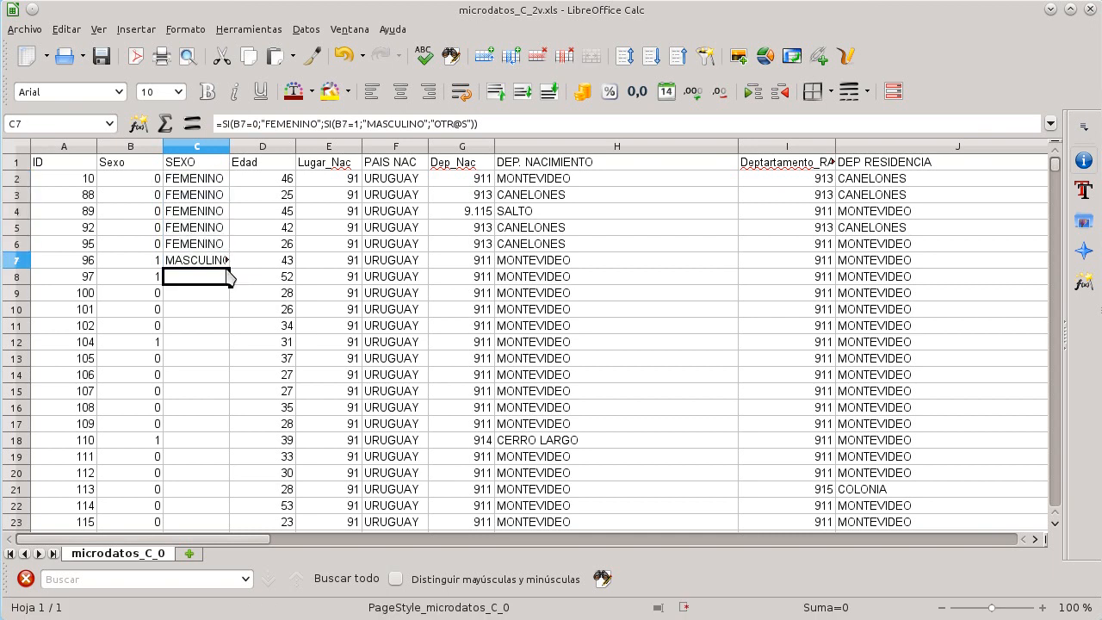
click(211, 264)
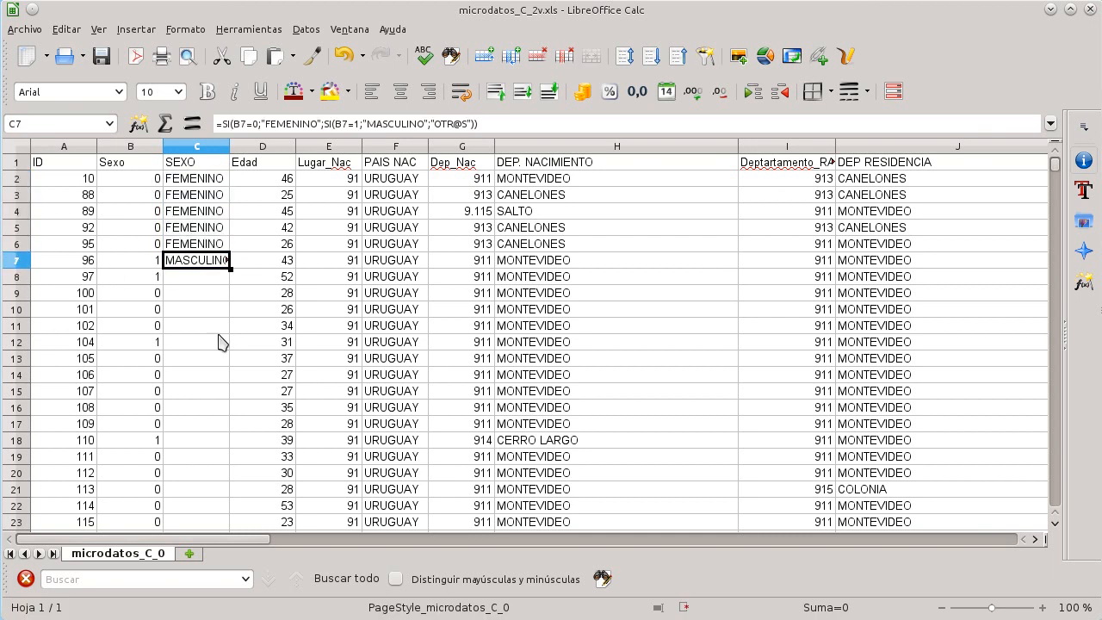
double_click(229, 269)
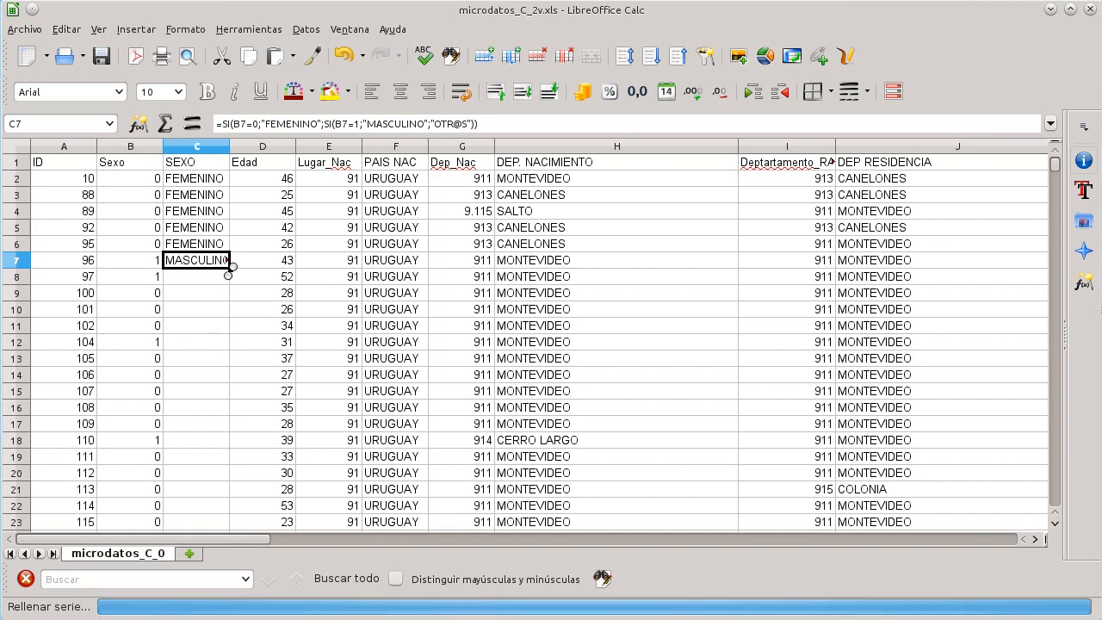
click(215, 295)
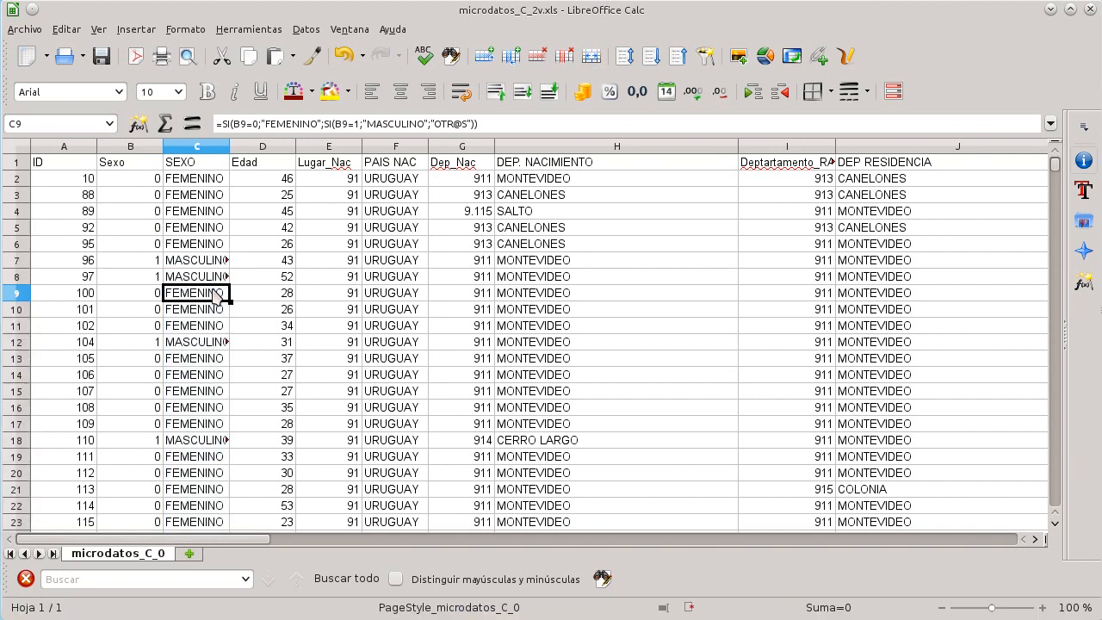
Step: Jump between the top and bottom of the SEXO column to check the filled range
key(ctrl+Down)
key(ctrl+Up)
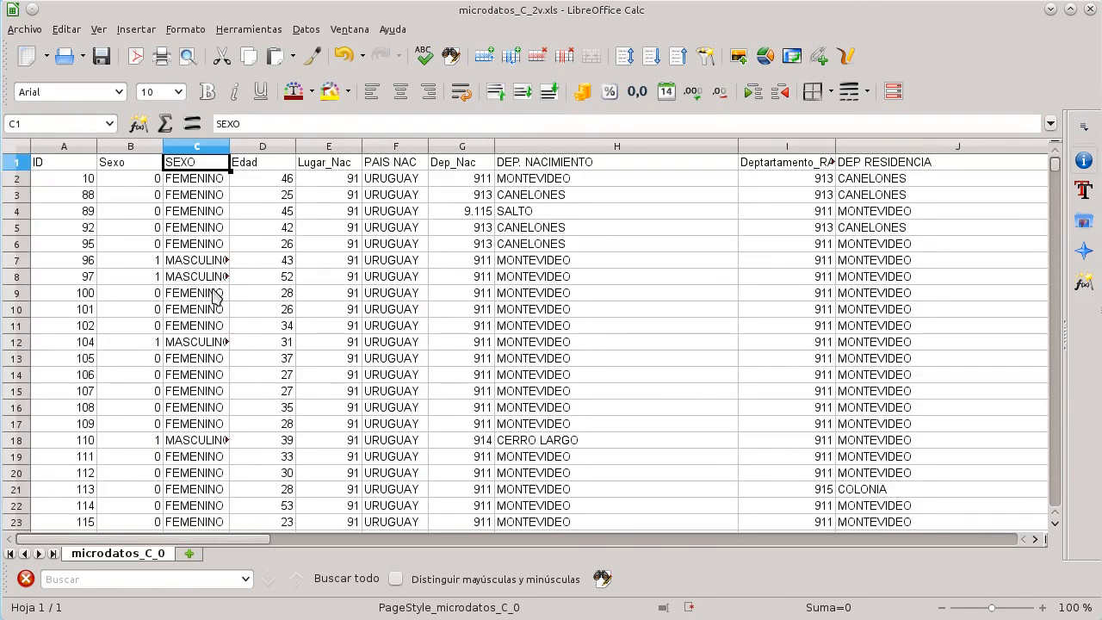
key(ctrl+Down)
key(Up)
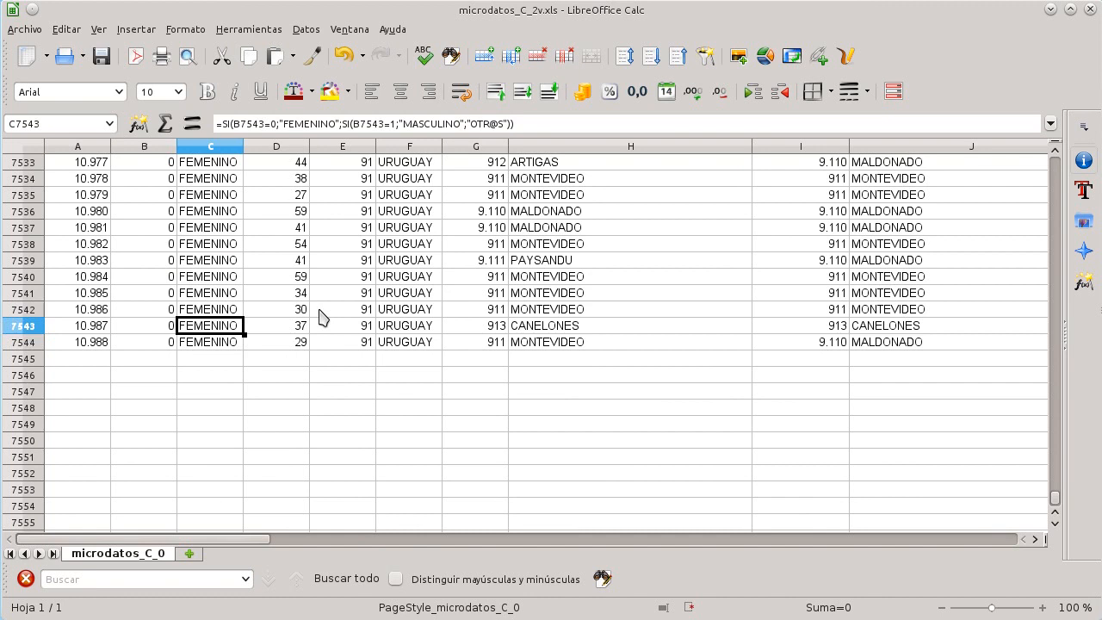
scroll(320, 317, up, 4)
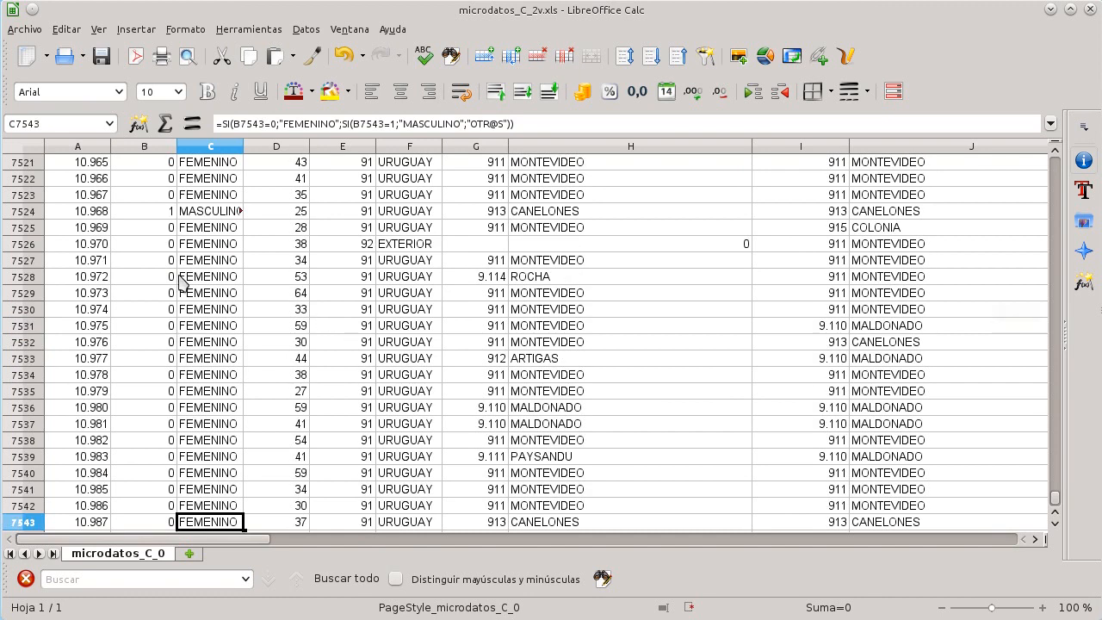
scroll(183, 284, up, 20)
scroll(213, 260, down, 3)
Step: Inspect SEXO cells and scroll through the rows to verify the labels match the Sexo codes
click(211, 226)
click(209, 213)
click(209, 198)
click(209, 209)
click(208, 242)
click(207, 215)
click(209, 195)
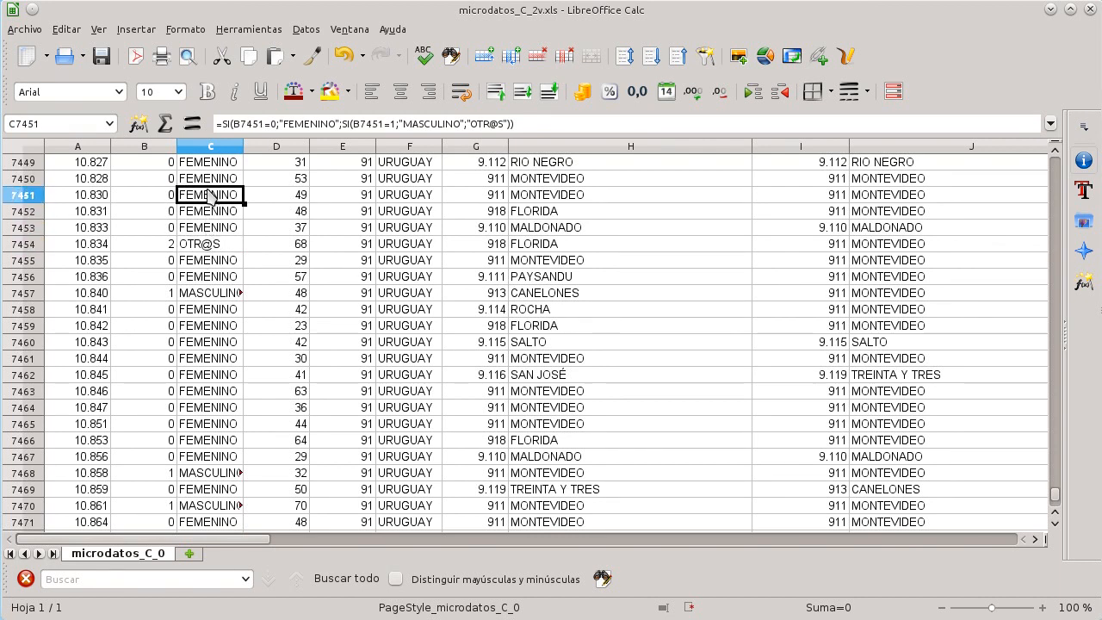
click(223, 250)
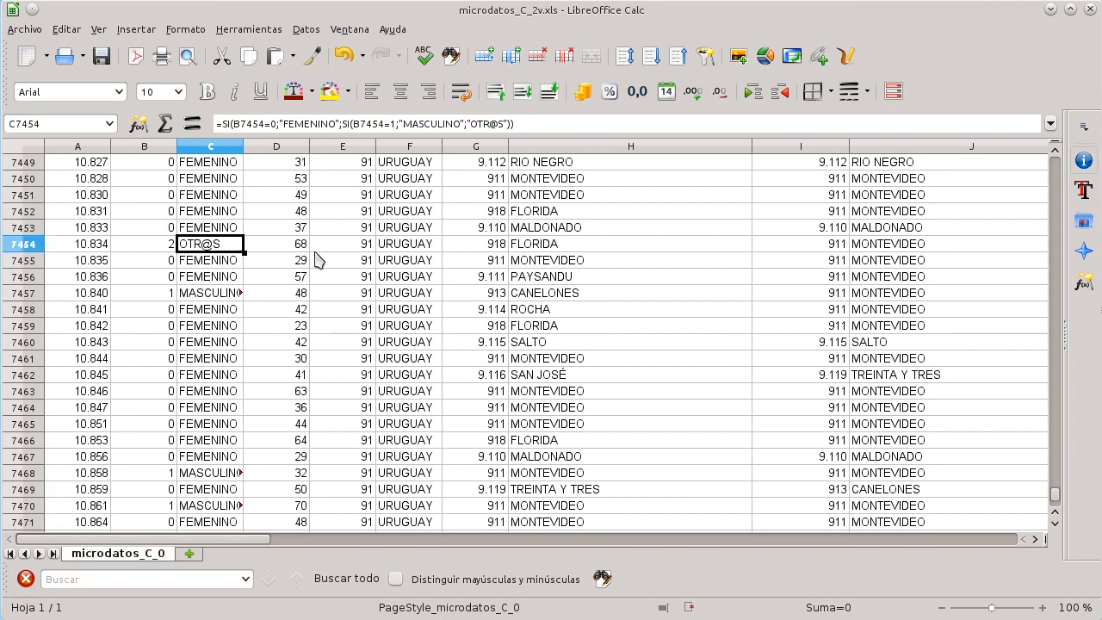
scroll(222, 245, up, 11)
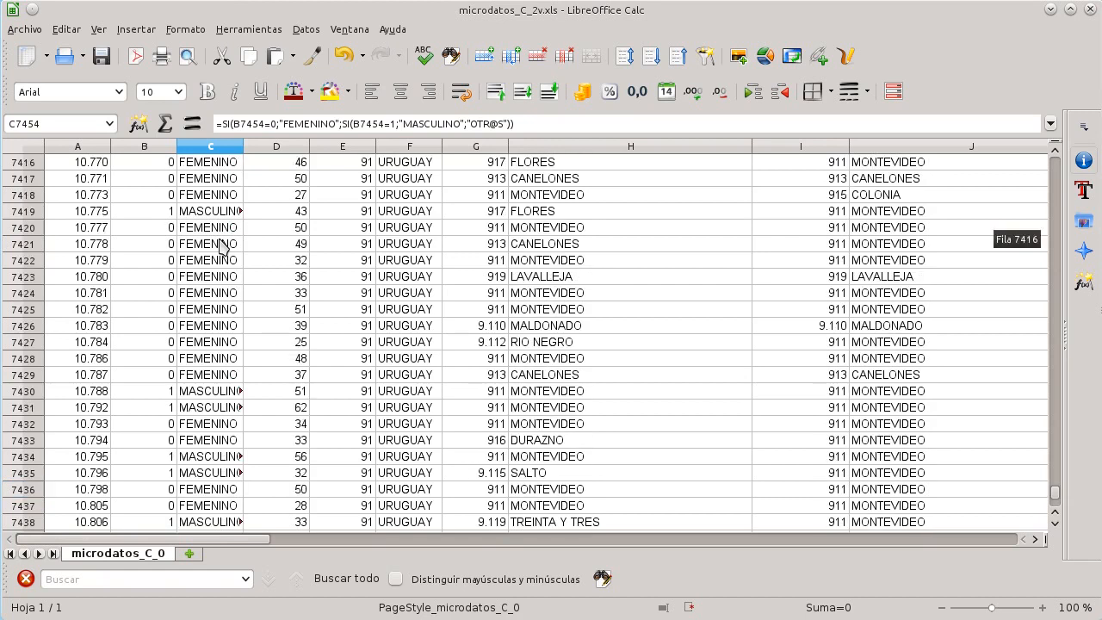
scroll(222, 245, up, 20)
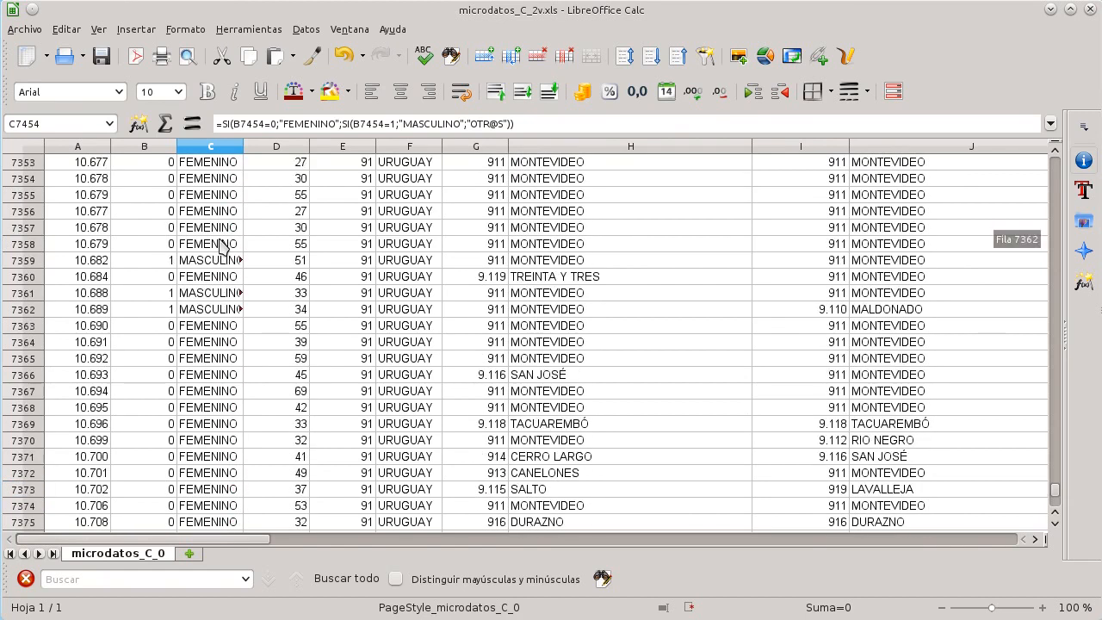
scroll(222, 245, up, 19)
scroll(223, 246, up, 20)
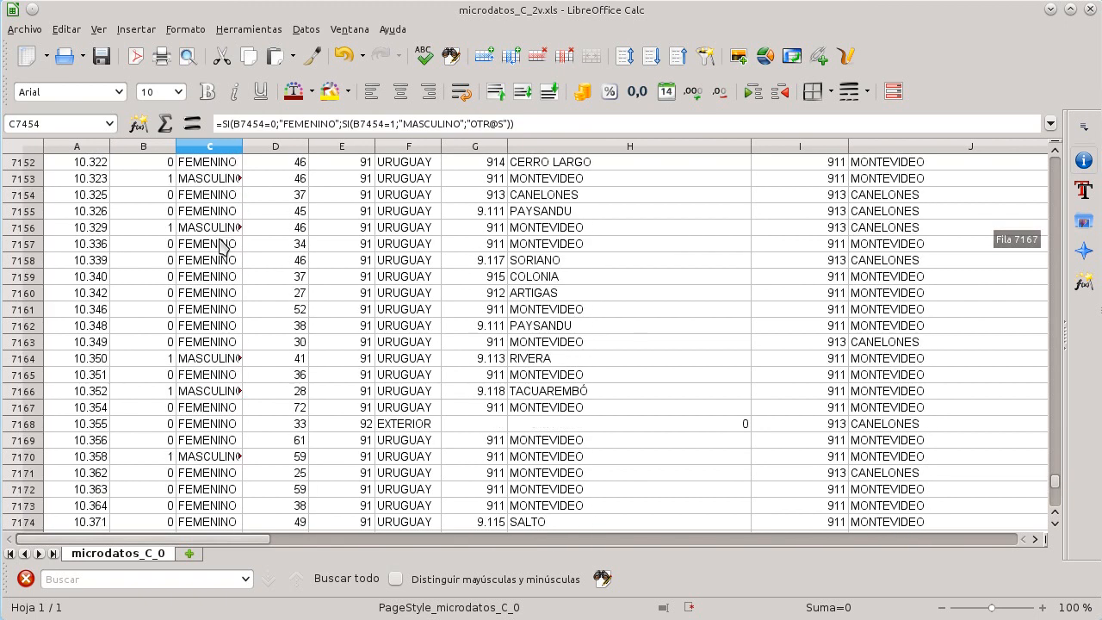
scroll(222, 245, up, 20)
scroll(222, 245, up, 20)
scroll(222, 245, down, 4)
scroll(1044, 425, down, 1)
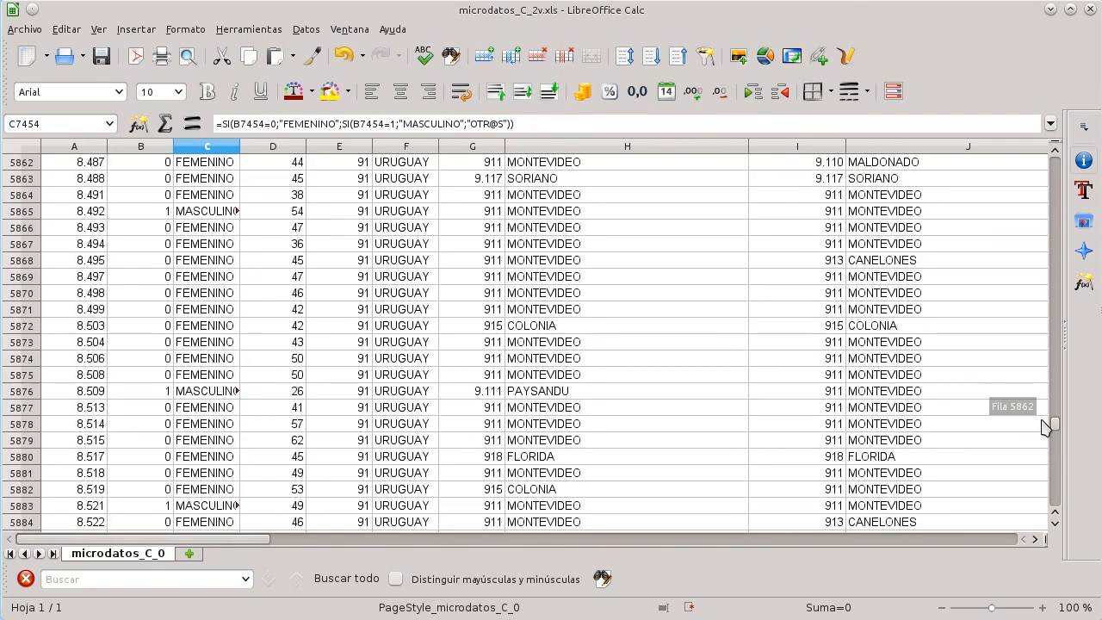
Step: Return to the top of the sheet and examine the Edad and Lugar_Nac columns cell by cell
drag(1044, 426, 964, 277)
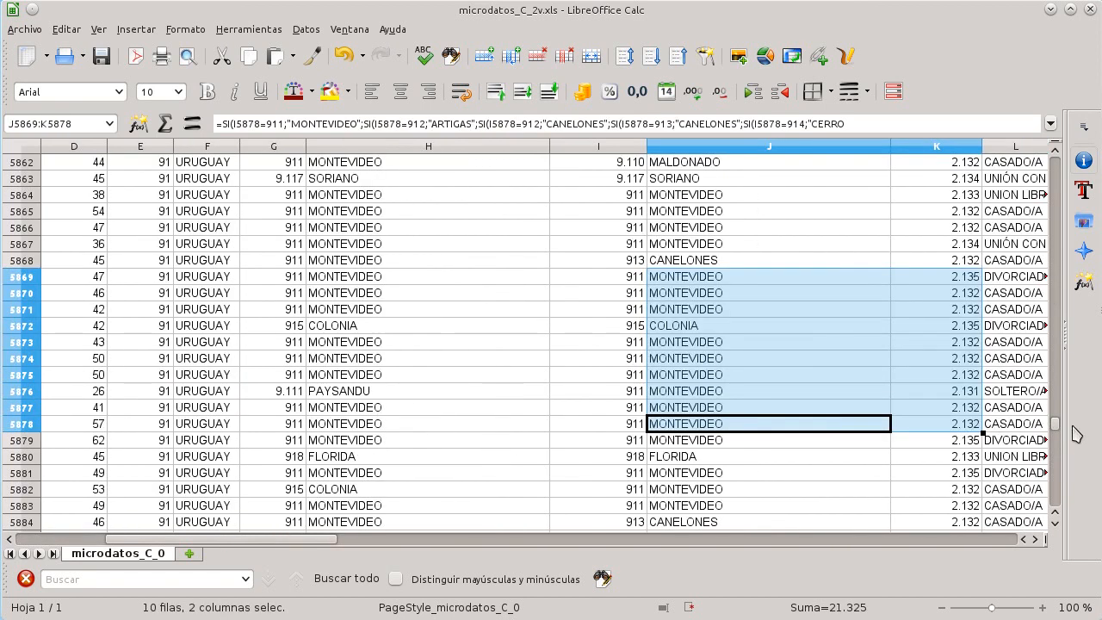
drag(1056, 431, 1055, 160)
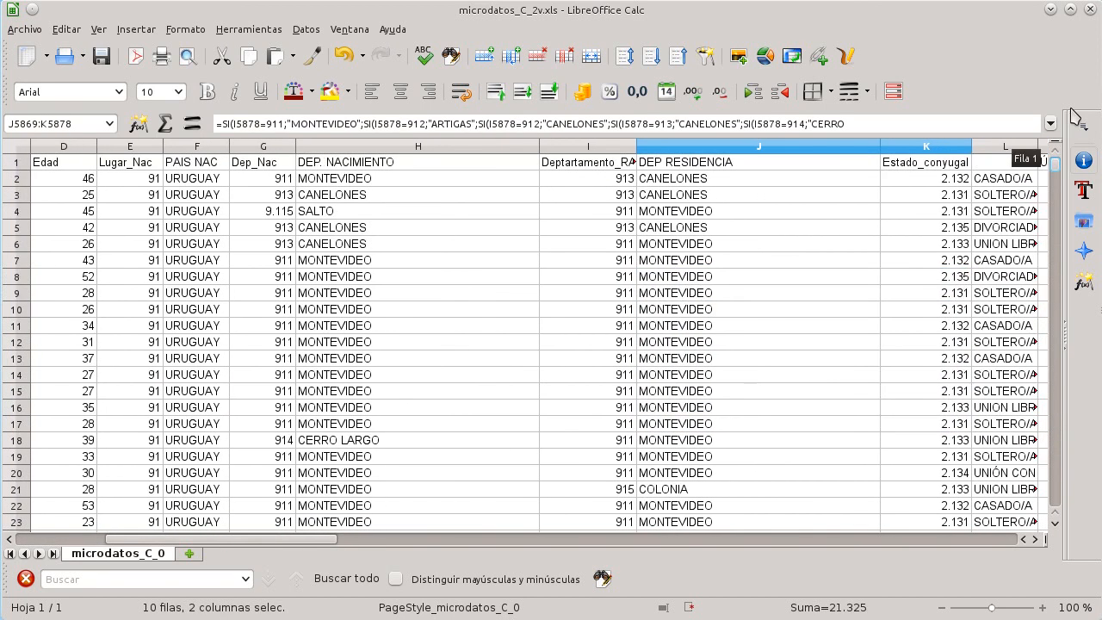
drag(340, 535, 213, 491)
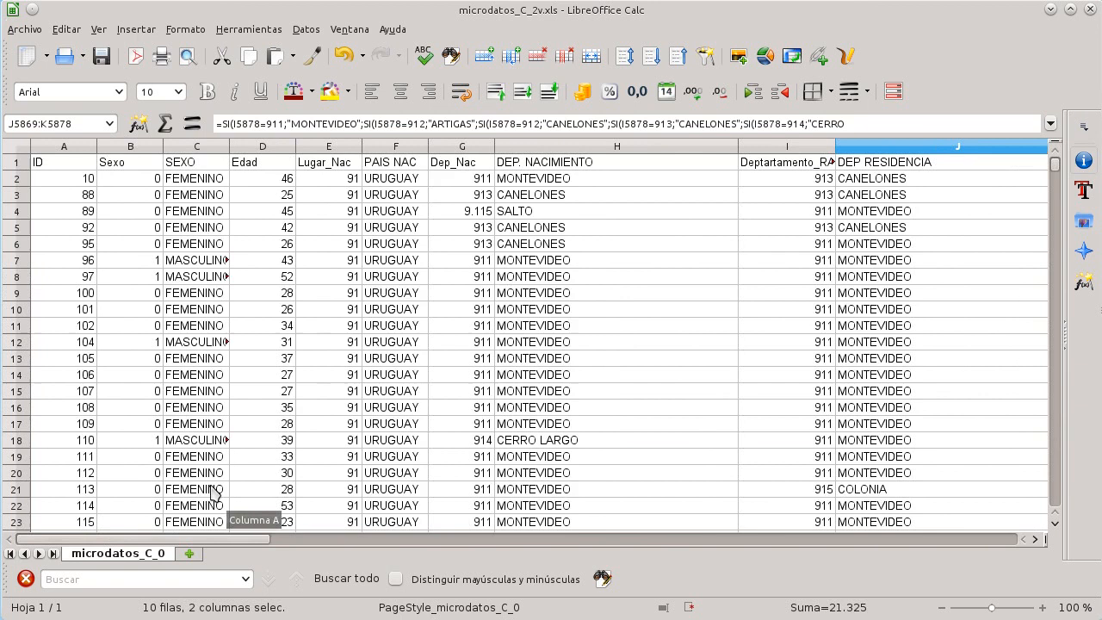
click(284, 164)
key(Down)
key(Down)
key(Down)
key(Down)
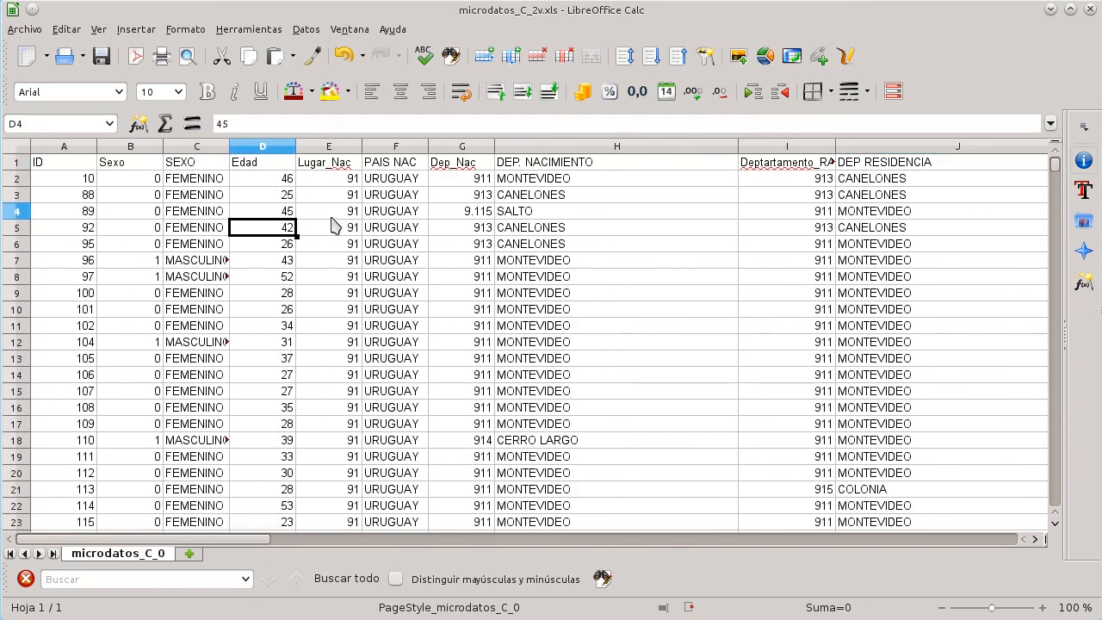
key(Up)
key(Up)
key(Up)
key(Up)
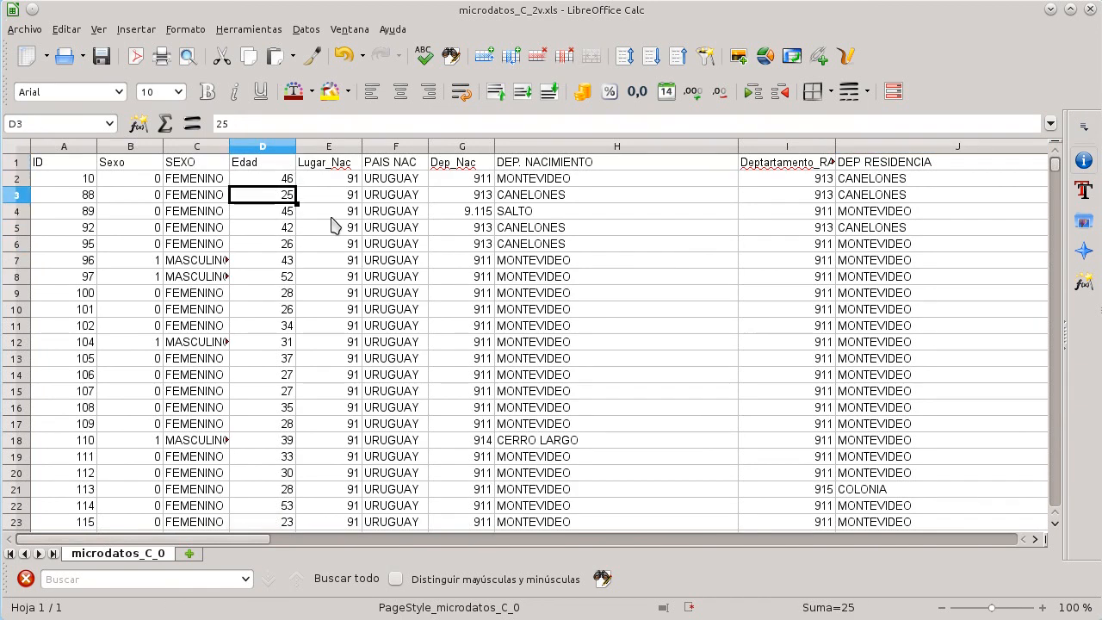
key(Right)
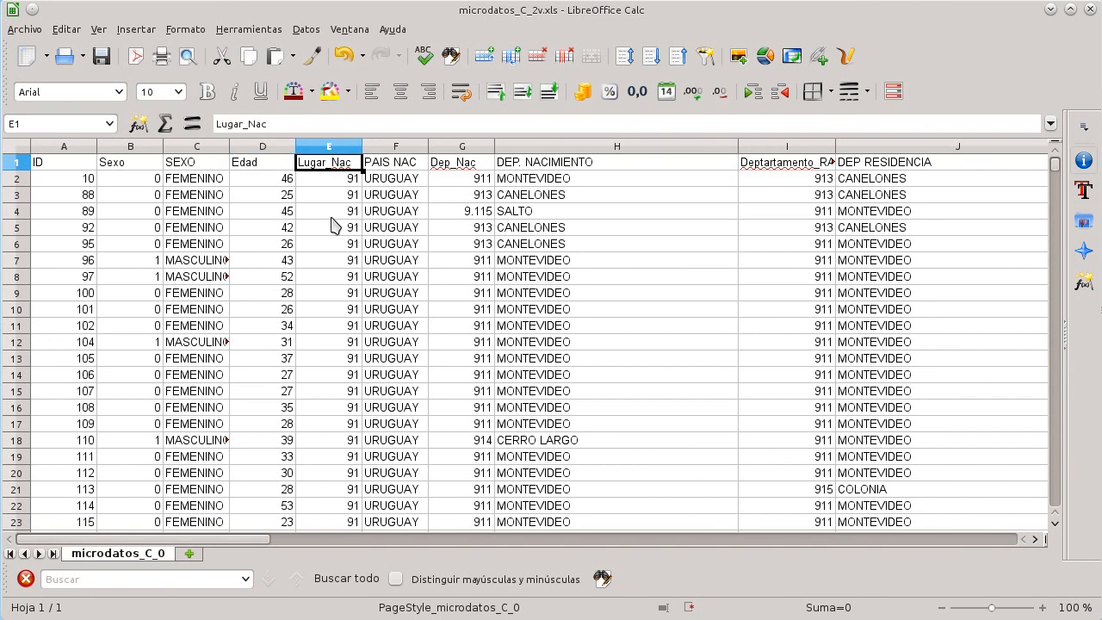
key(Down)
key(Down)
key(Down)
key(Down)
key(Down)
key(Down)
key(Down)
key(Down)
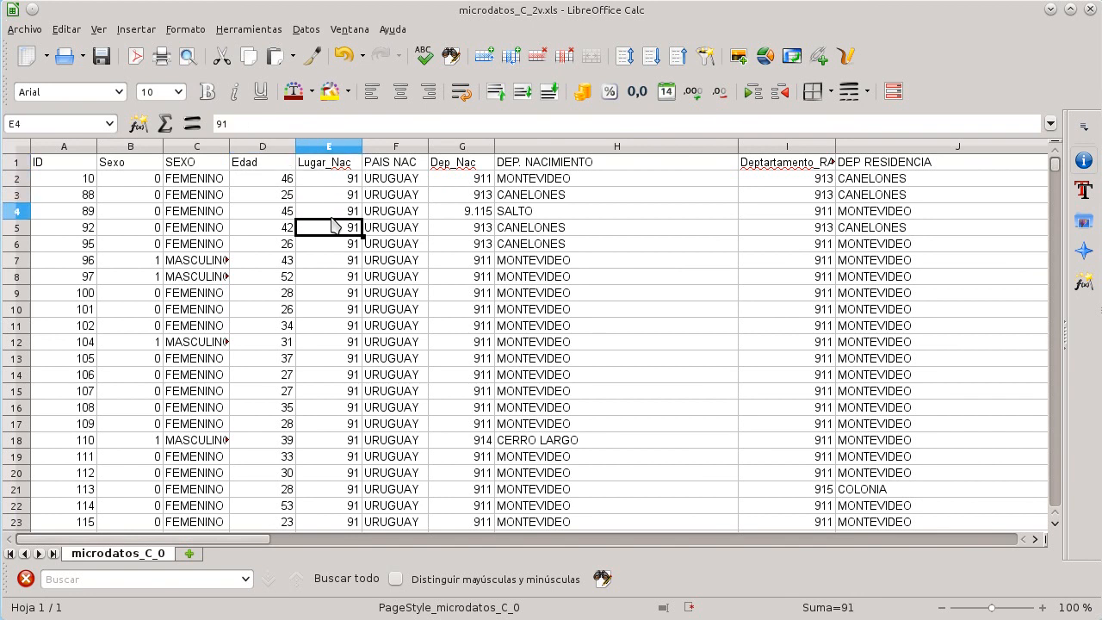
key(Down)
key(Down)
key(Down)
key(Up)
key(Up)
key(Up)
key(Up)
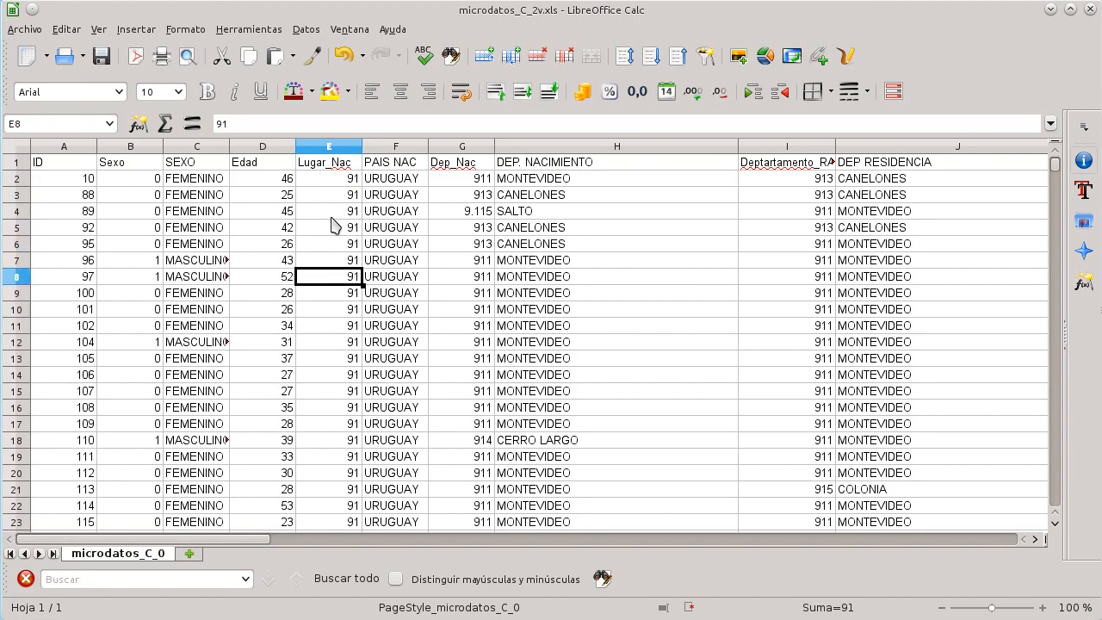
Step: Check the dictionary's category codes for Lugar de nacimiento, then return to the PAIS NAC column of the microdata
key(alt+Tab)
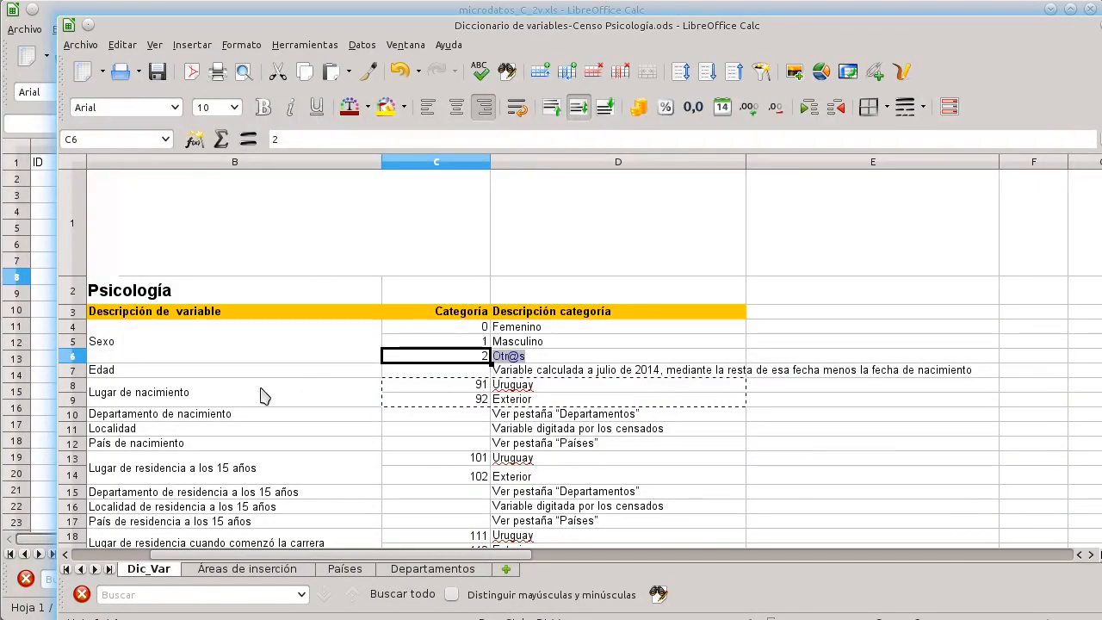
click(250, 403)
key(Up)
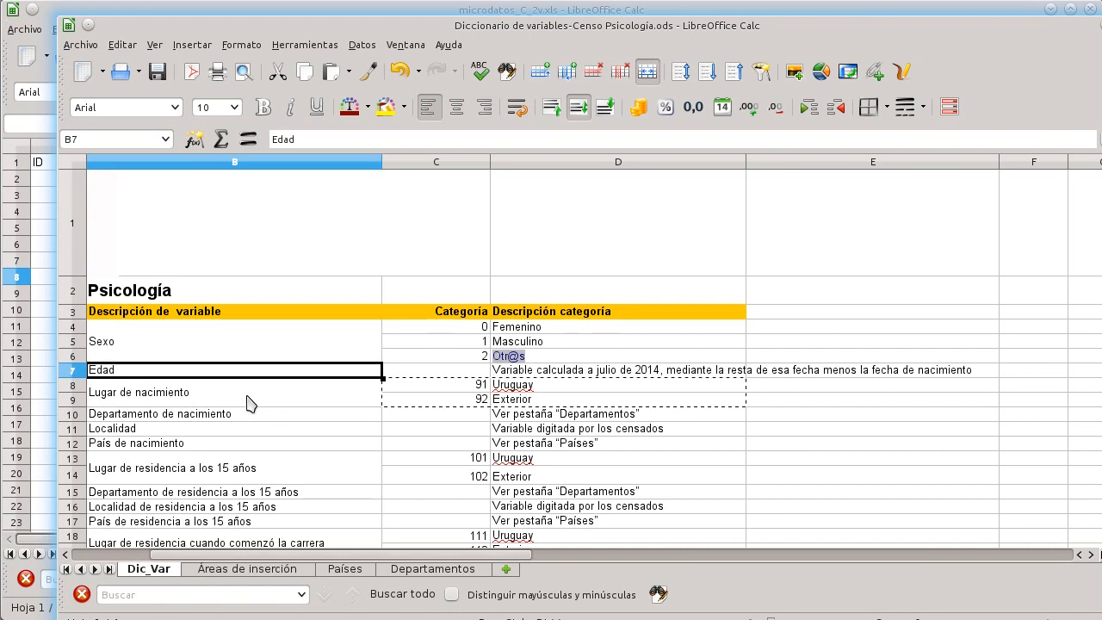
key(Down)
key(Right)
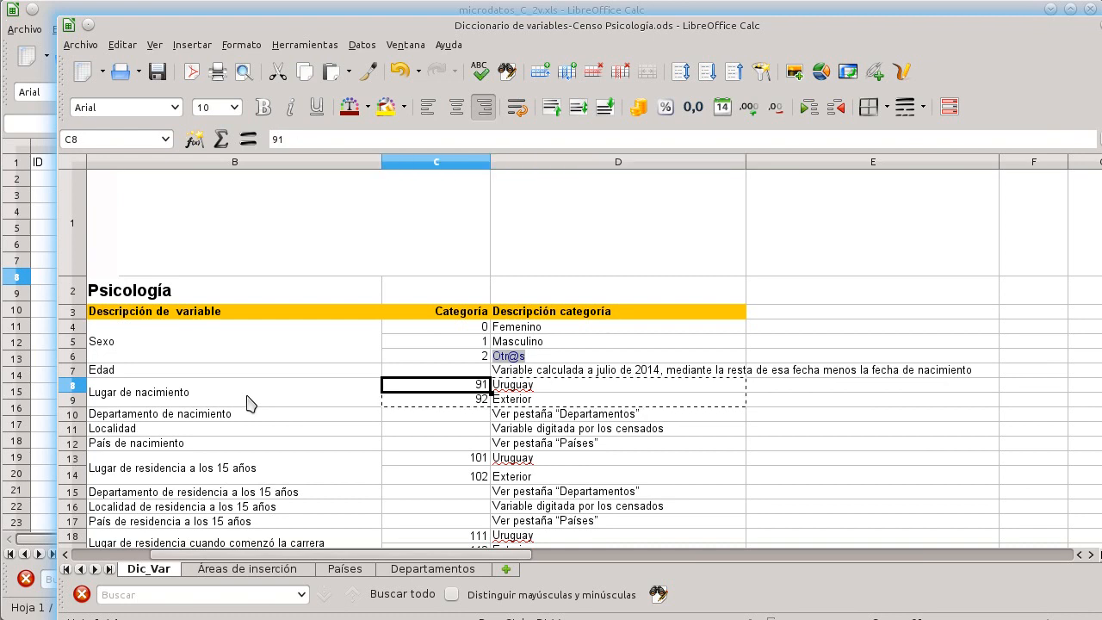
key(Down)
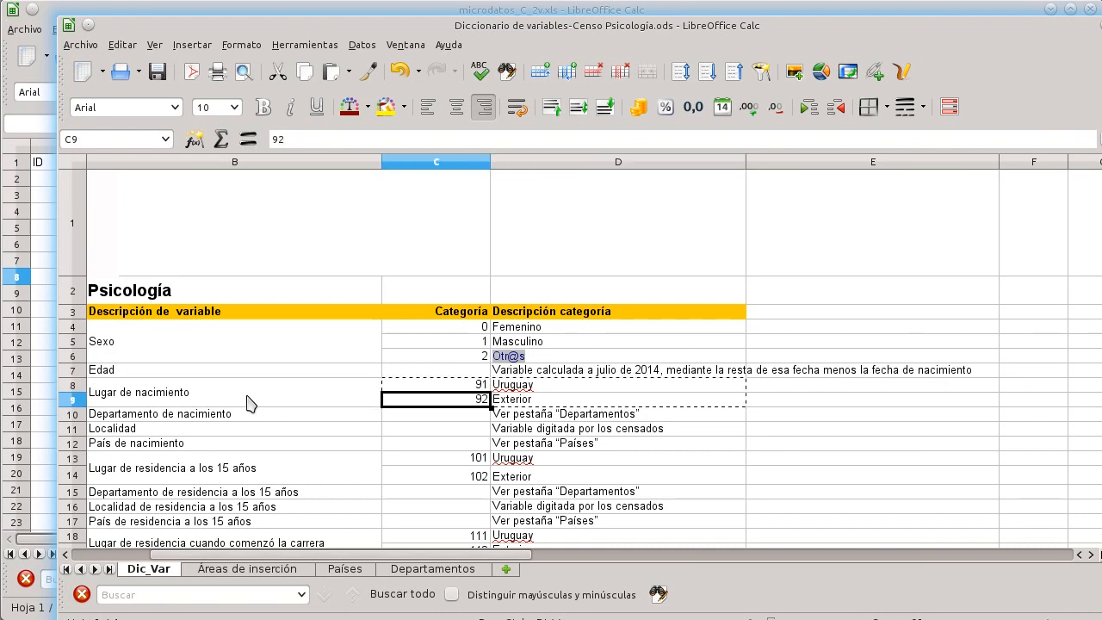
key(alt+Tab)
key(Up)
key(Up)
key(Up)
key(Up)
key(Up)
key(Up)
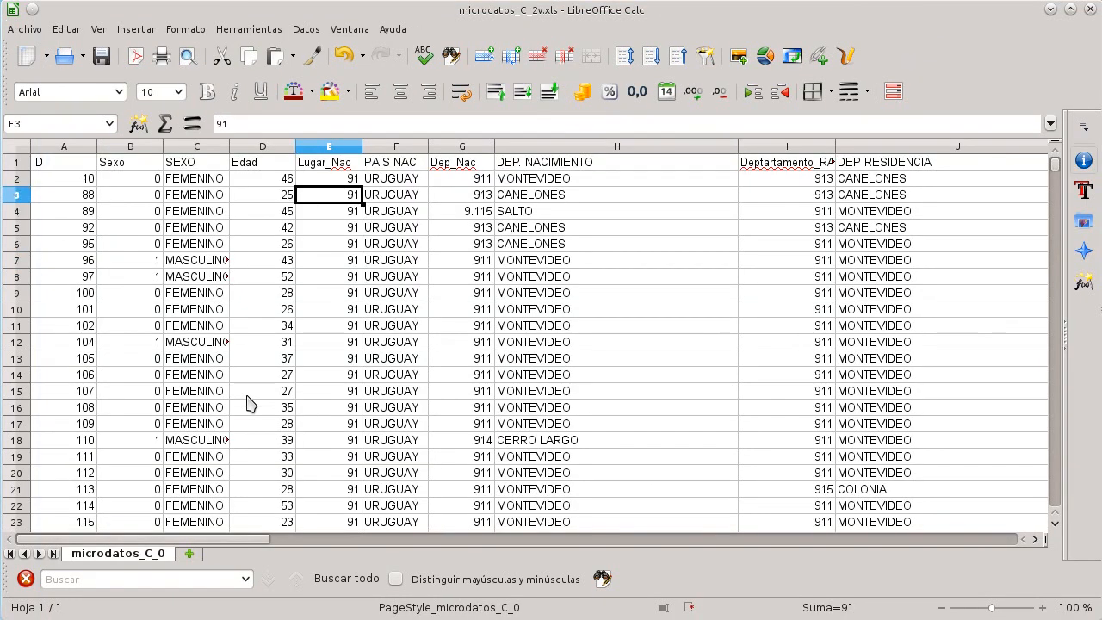
key(Right)
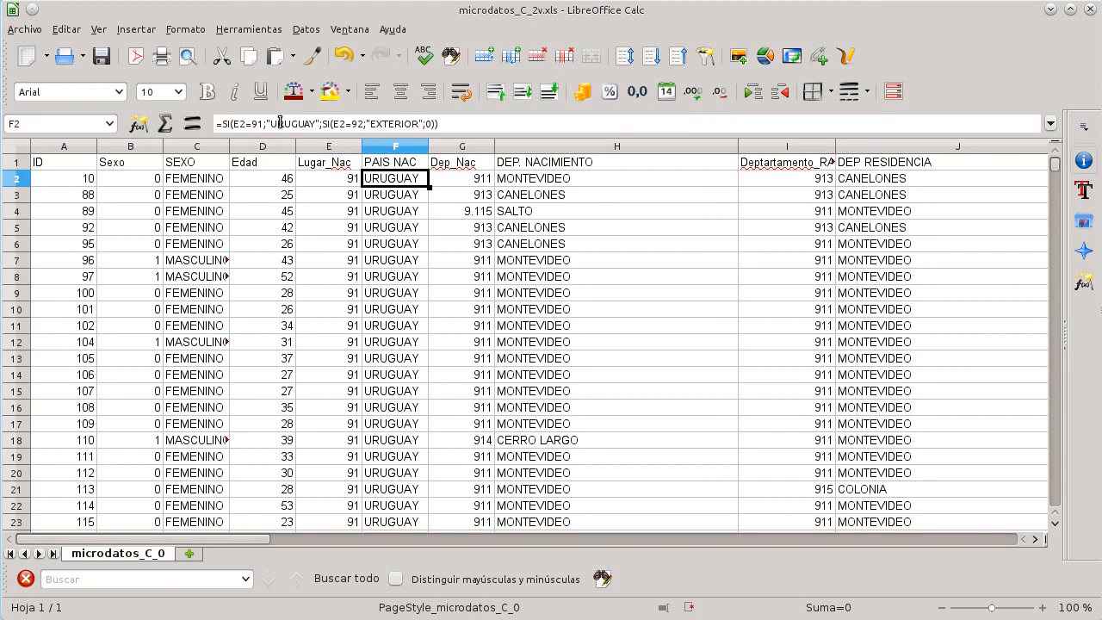
Step: Replace the nested SI in the PAIS NAC formula with "EXTERIOR", making it =SI(E2=91;"URUGUAY";"EXTERIOR") for the column
click(280, 123)
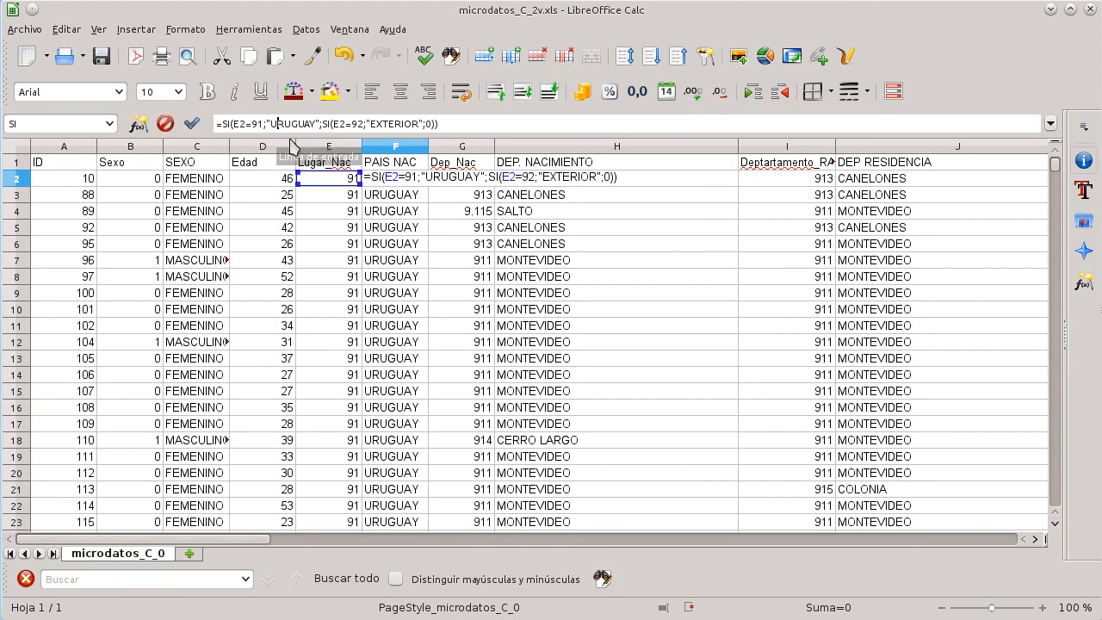
key(Left)
key(Left)
key(Left)
key(Left)
key(Left)
key(Left)
key(Left)
key(Left)
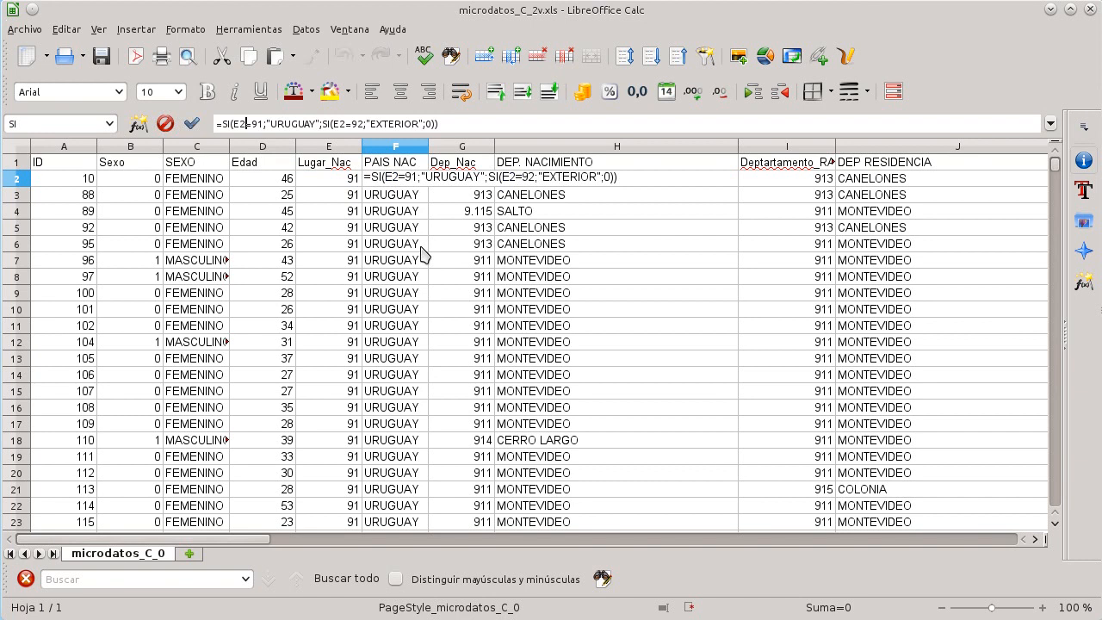
key(Right)
key(Right)
key(Right)
key(Right)
key(Right)
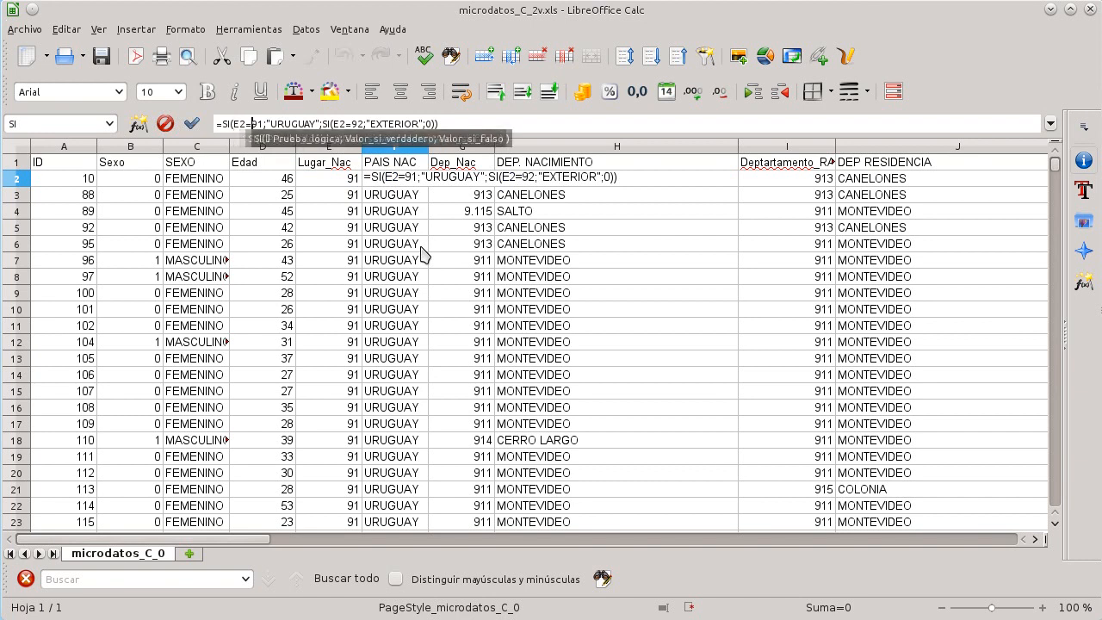
key(Right)
key(Right)
key(Right)
key(Right)
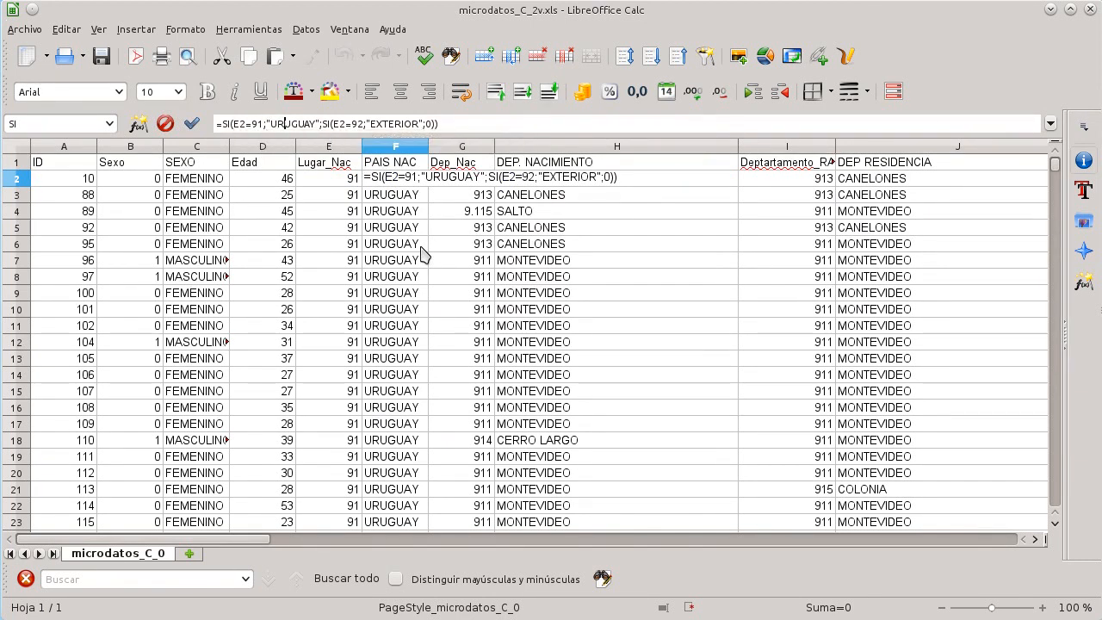
key(Right)
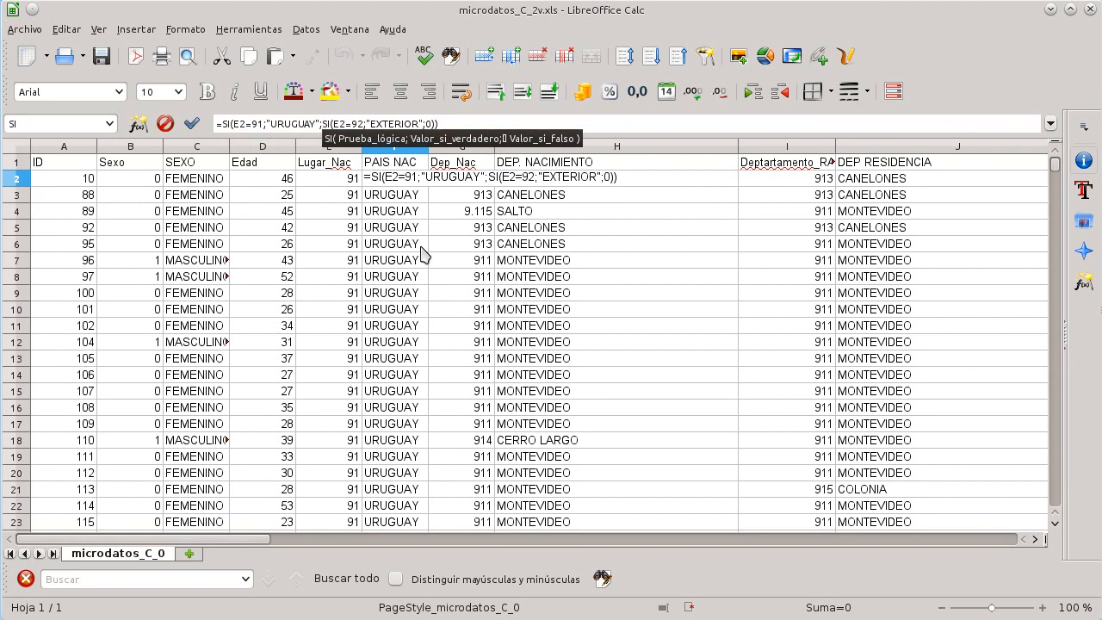
key(shift+Right)
key(shift+Right)
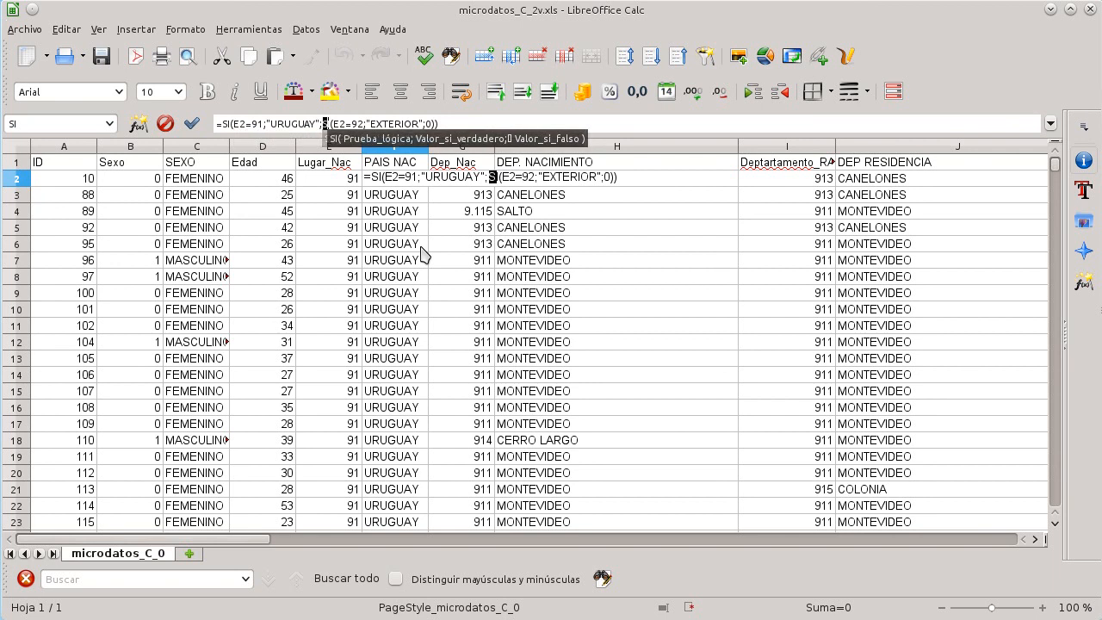
key(shift+Right)
key(shift+Right)
key(shift+Right)
key(shift+Right)
key(shift+Right)
key(shift+Right)
key(shift+Right)
key(shift+Right)
key(shift+Right)
key(shift+Right)
key(shift+Right)
key(shift+Right)
key(shift+Right)
key(shift+Right)
key(shift+Right)
key(shift+Right)
key(shift+Right)
key(shift+Right)
key(shift+Right)
key(shift+Right)
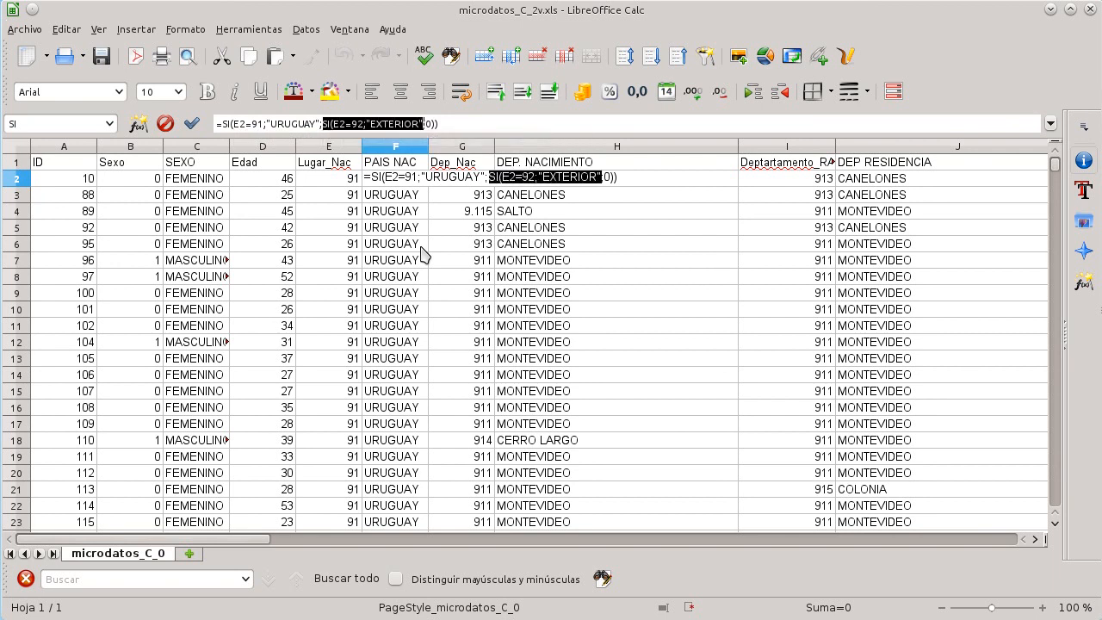
text("")
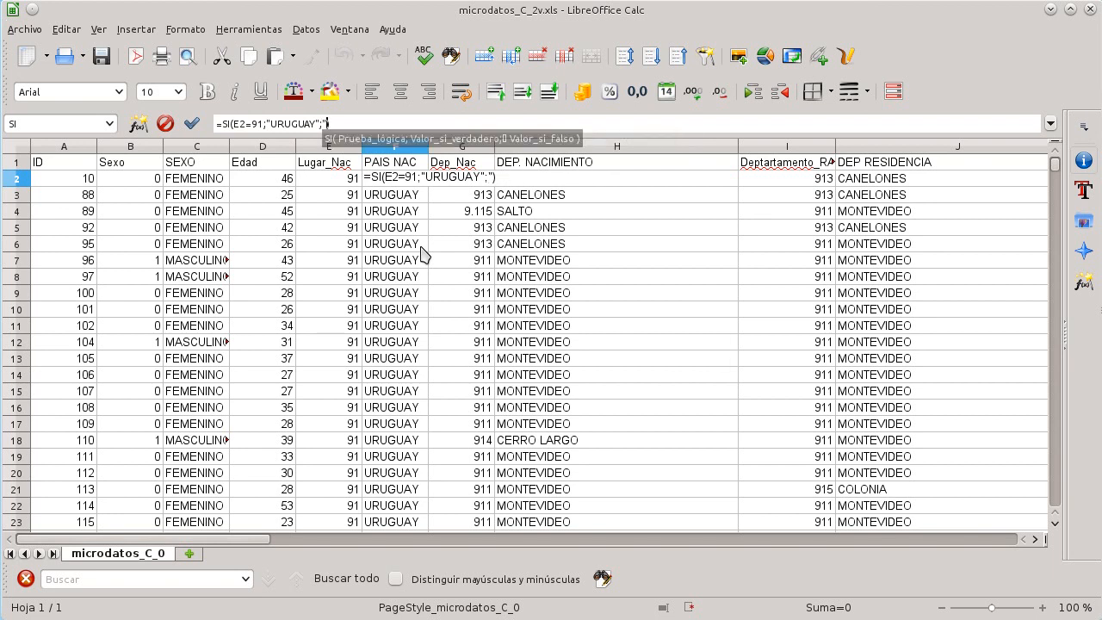
key(Left)
text(EXTERI)
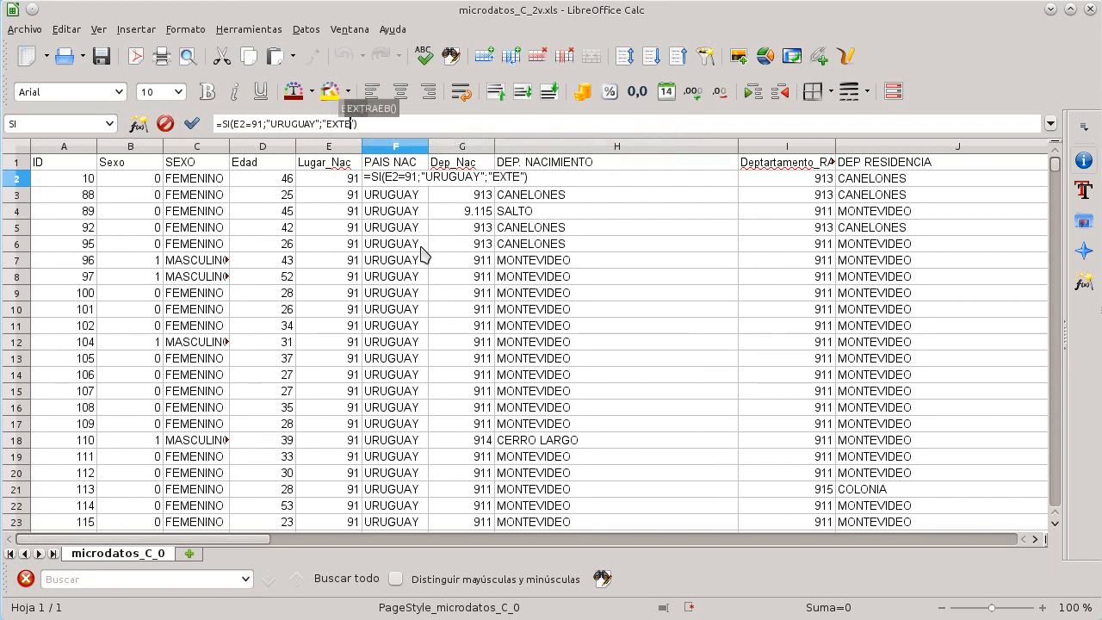
text(OR)
key(shift+Return)
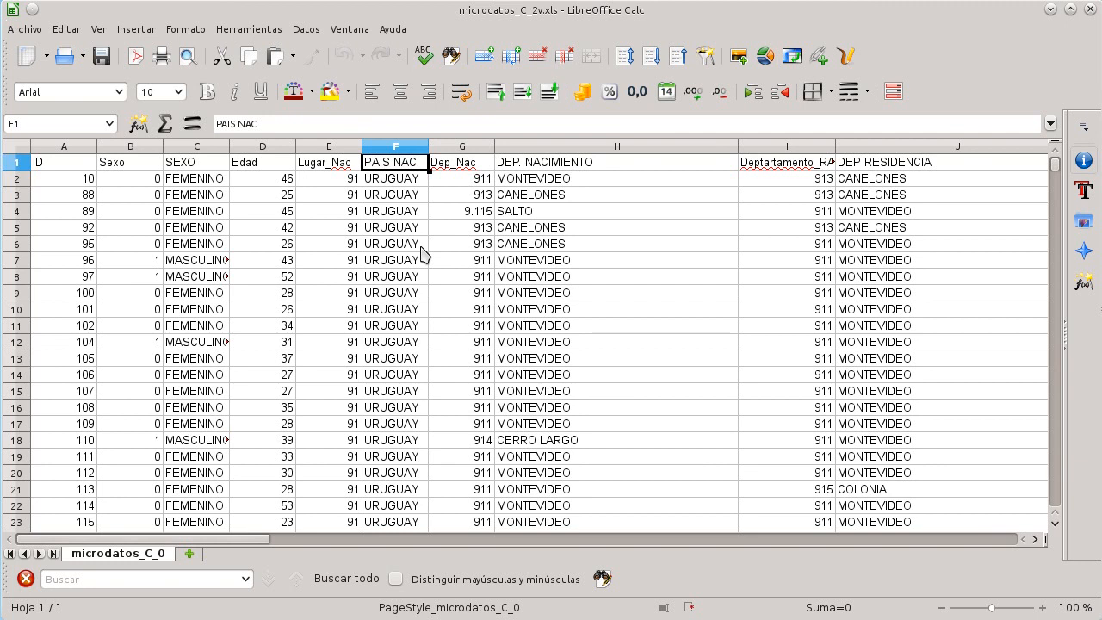
key(Down)
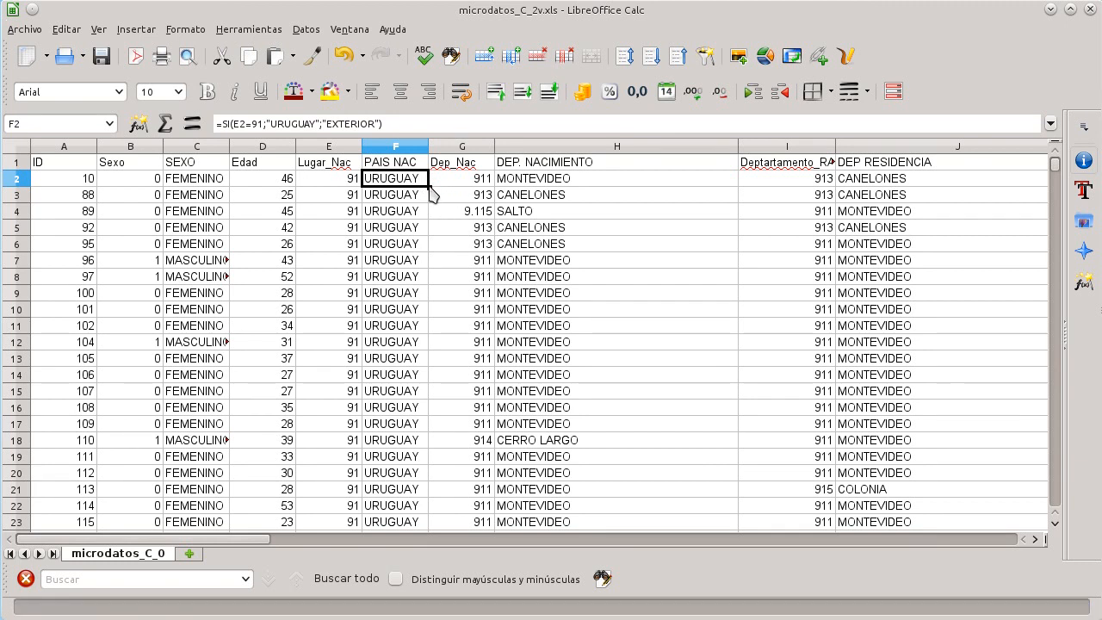
Step: Compare the PAIS NAC and SEXO formulas and scroll through the rows to verify the country labels
click(381, 180)
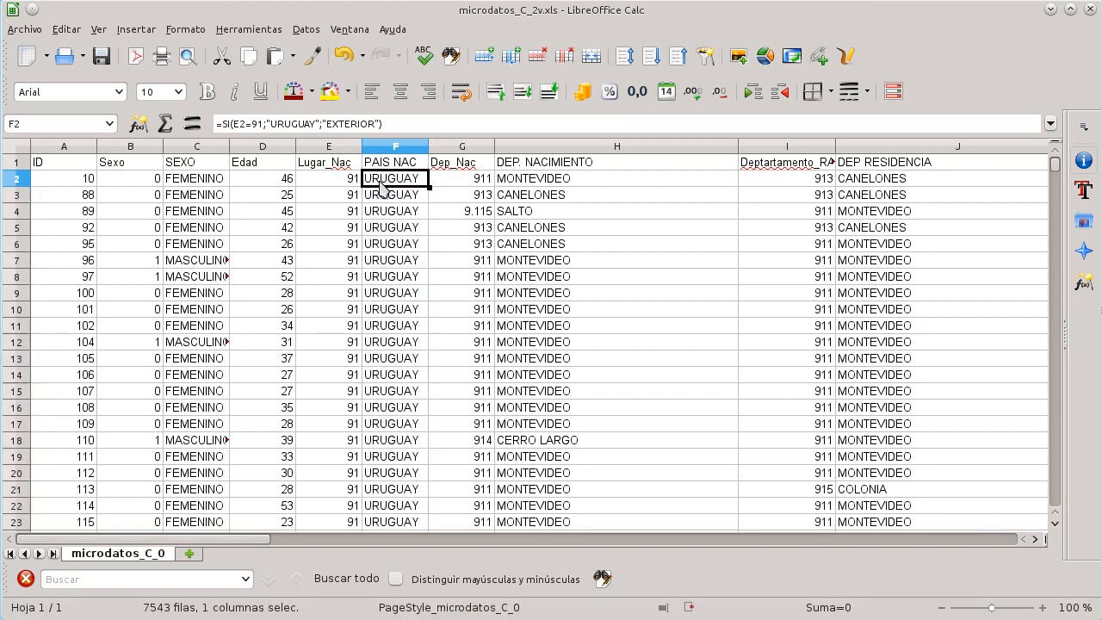
click(208, 182)
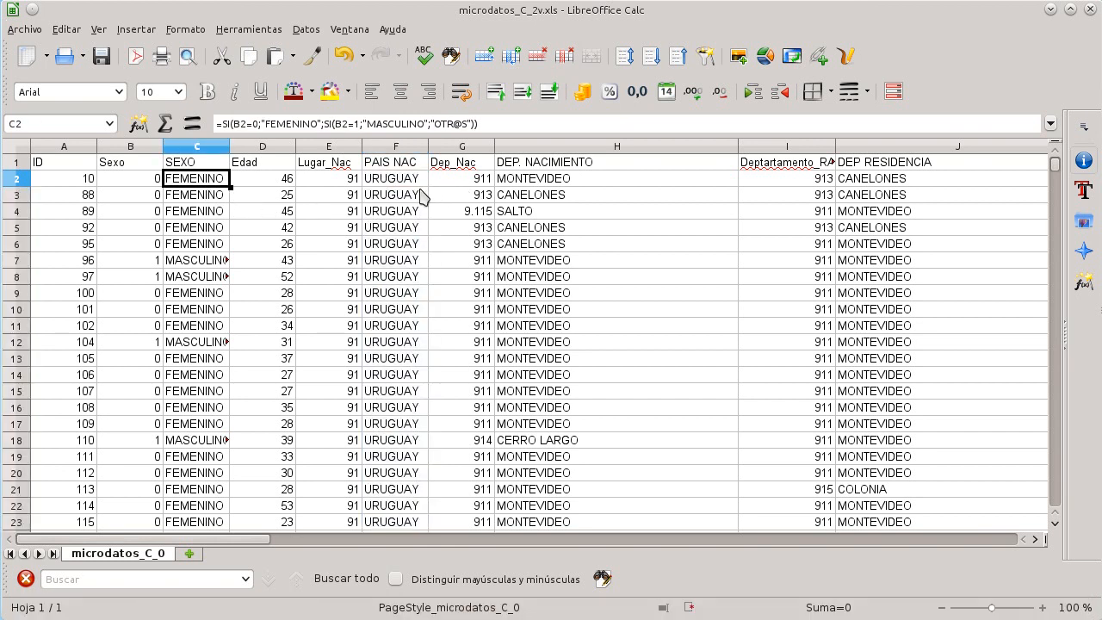
click(385, 195)
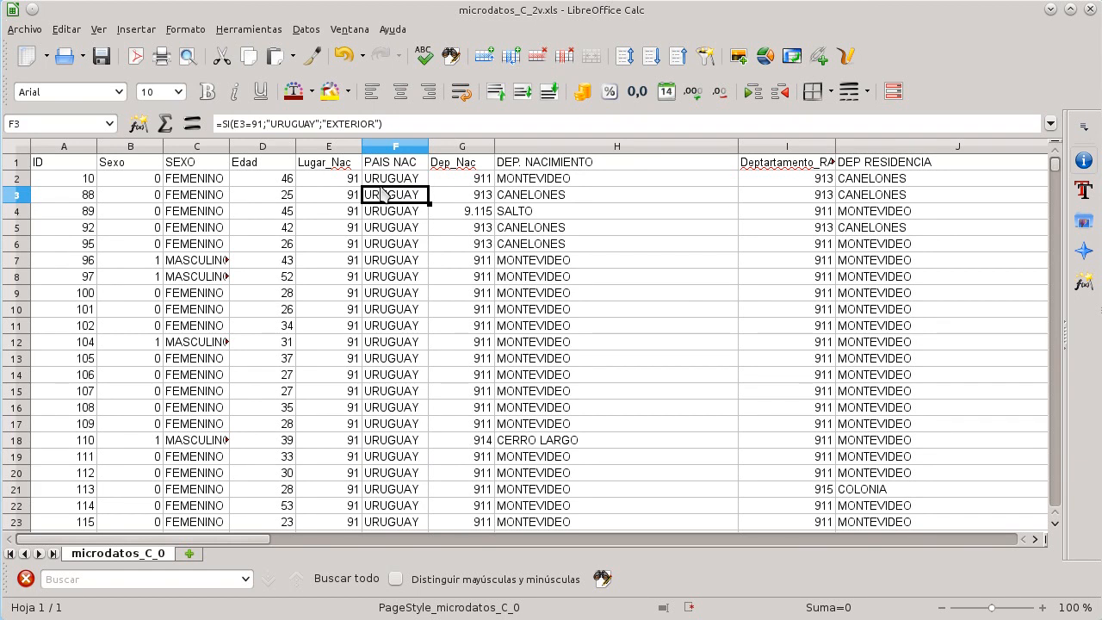
key(Up)
key(Left)
key(Right)
key(Down)
key(Down)
key(Down)
key(Down)
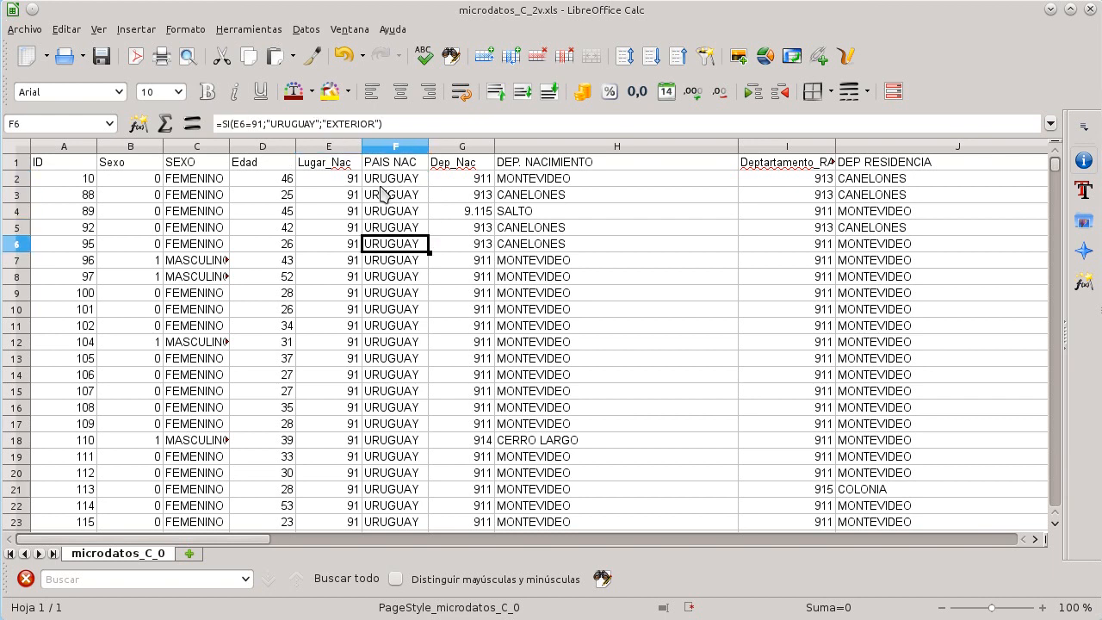
scroll(383, 191, down, 4)
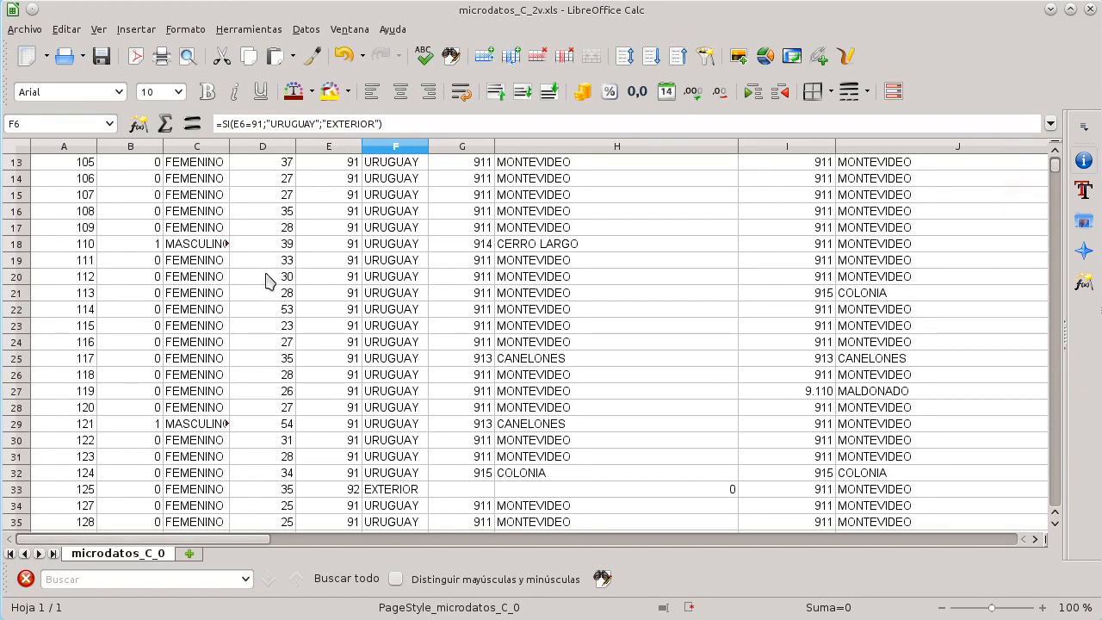
scroll(384, 276, up, 4)
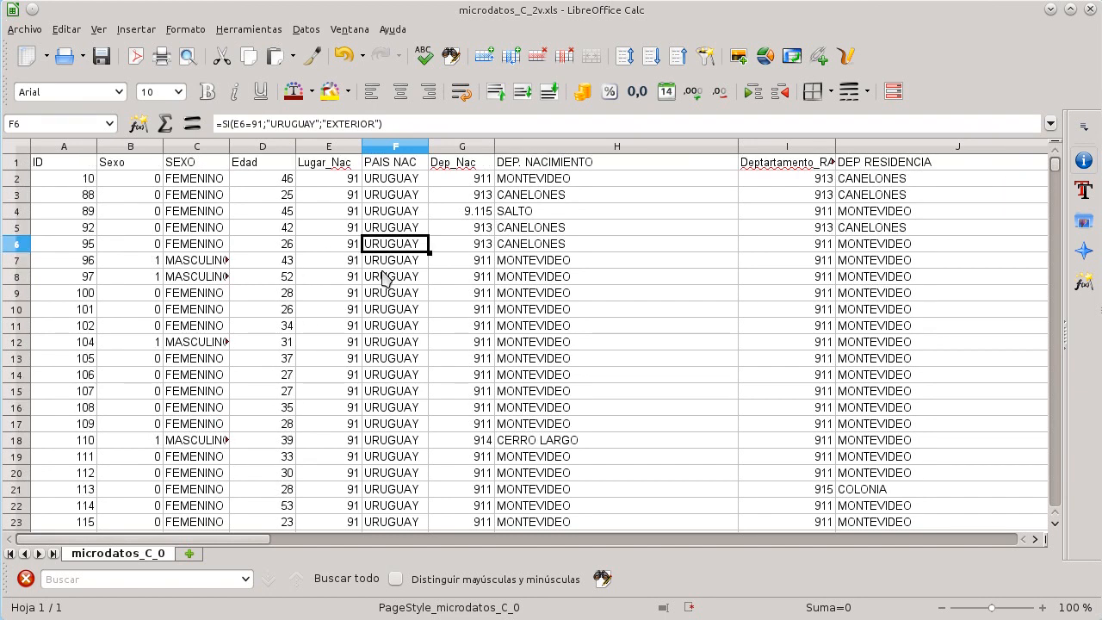
Step: Inspect the DEP. NACIMIENTO formula and the Dep_Nac codes in the first rows
click(551, 181)
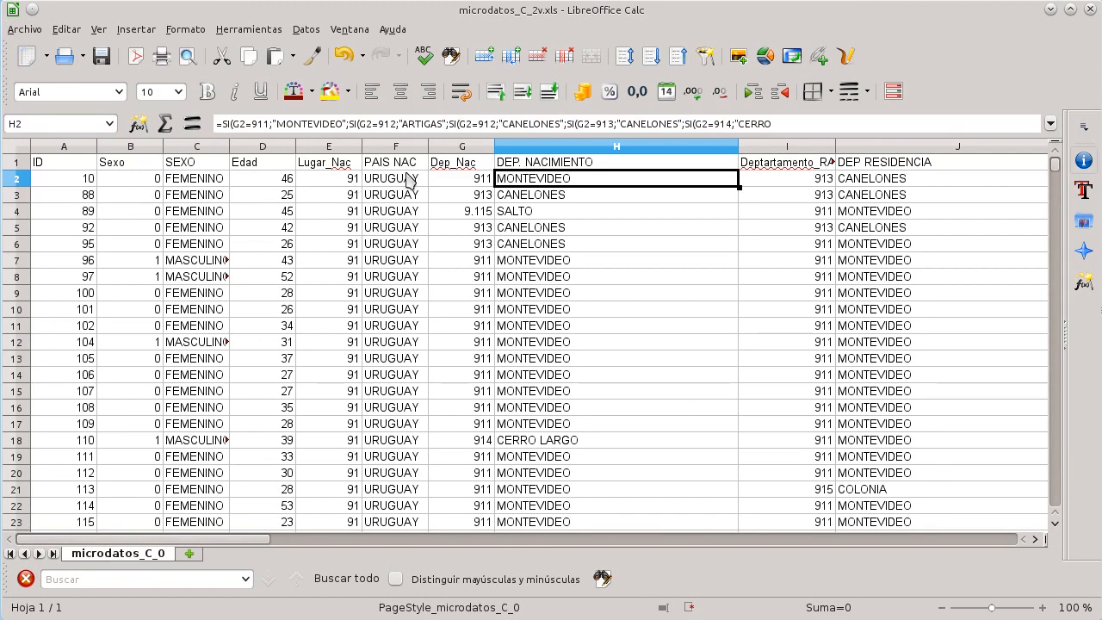
click(465, 183)
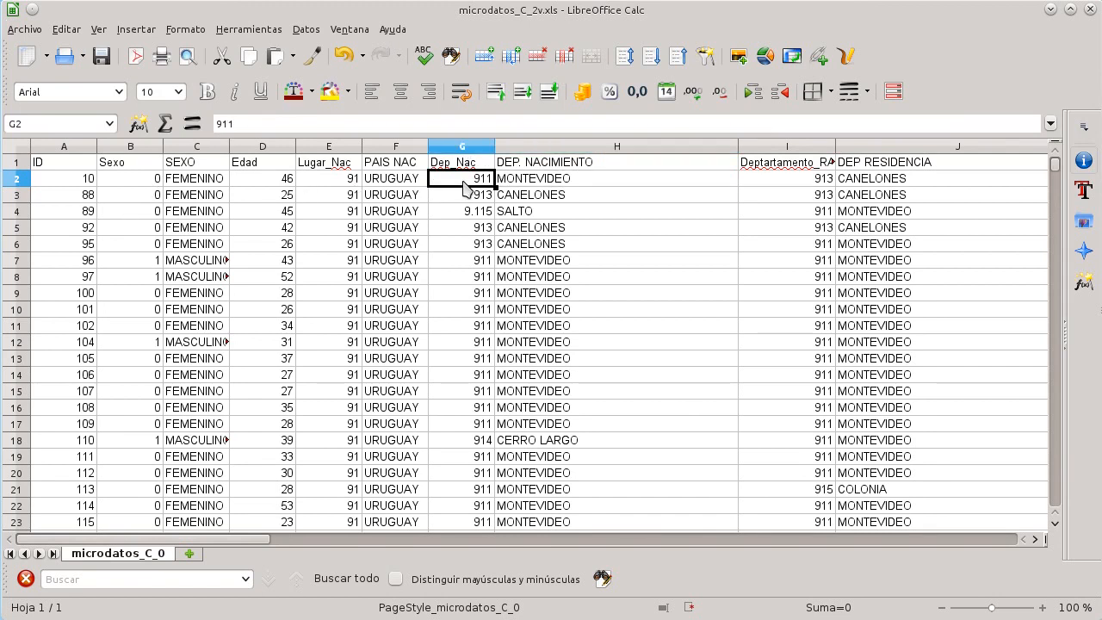
click(464, 199)
click(465, 216)
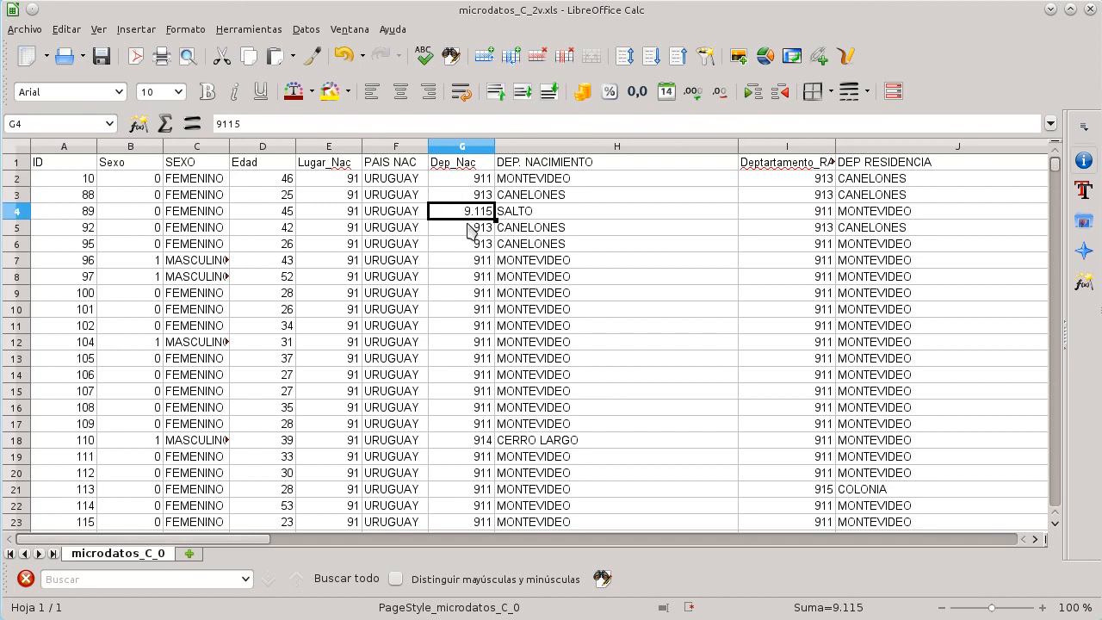
double_click(469, 229)
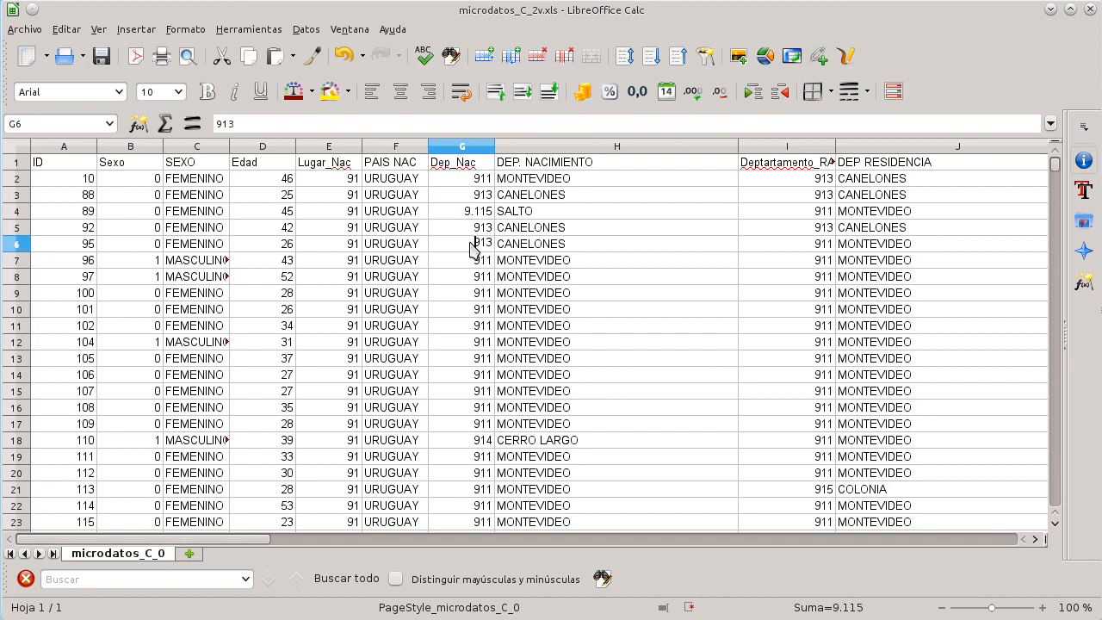
Step: Consult the dictionary's Departamento de nacimiento entry and the Departamentos sheet codes
key(Return)
key(alt+Tab)
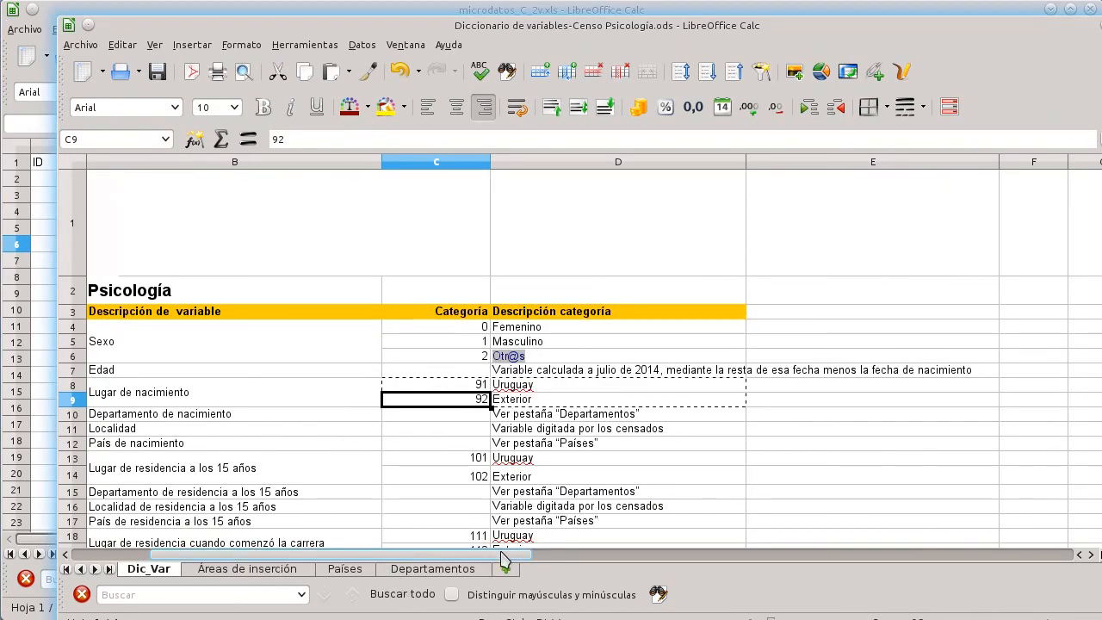
click(174, 442)
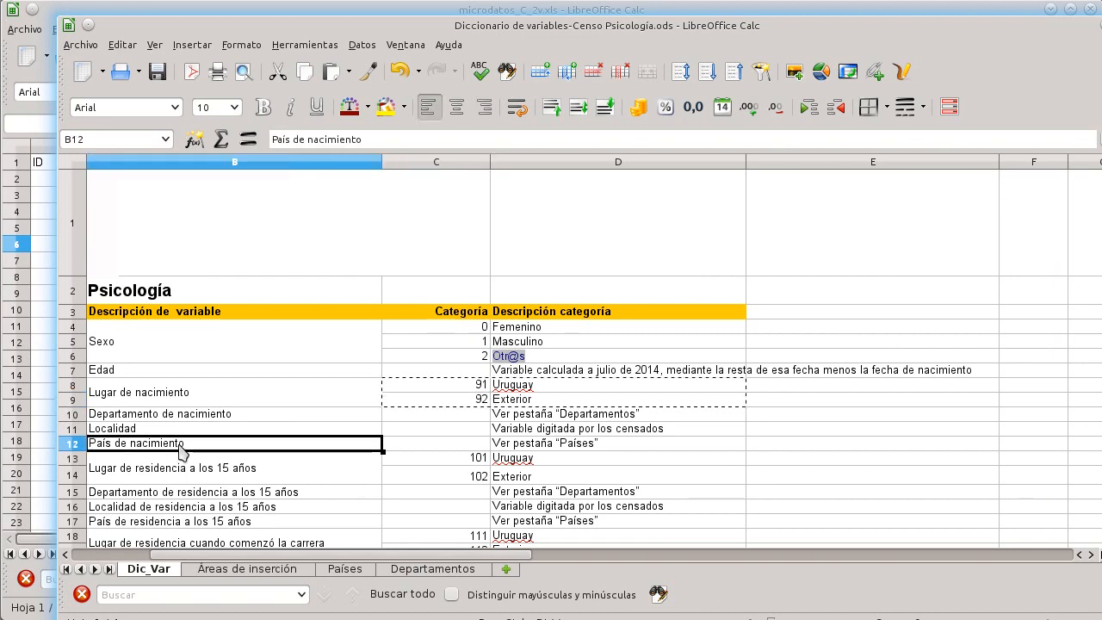
scroll(172, 413, down, 1)
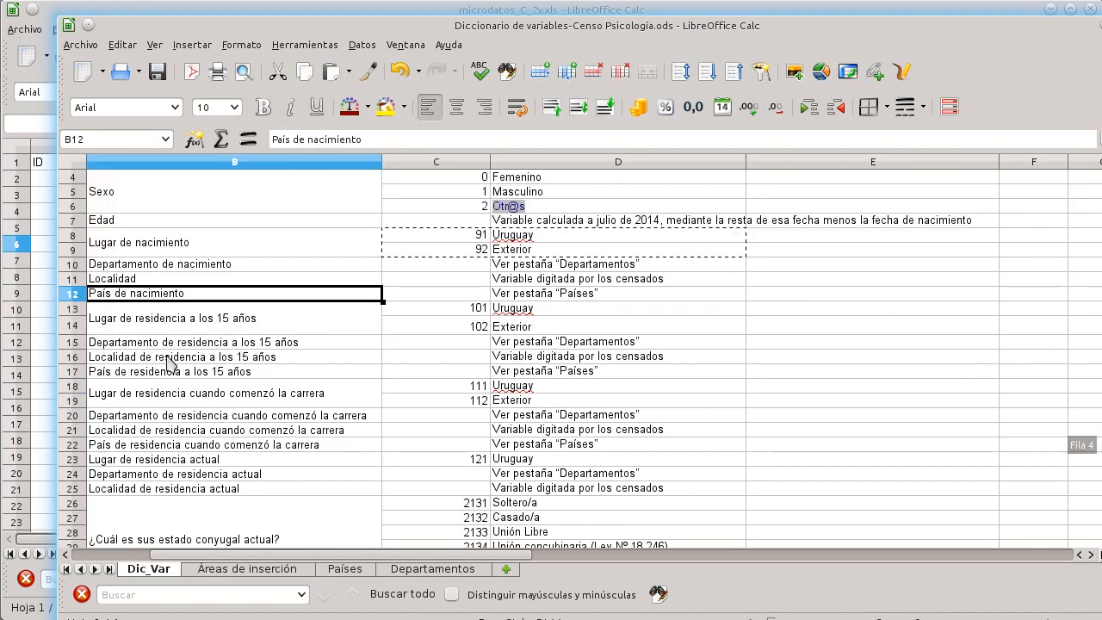
click(170, 267)
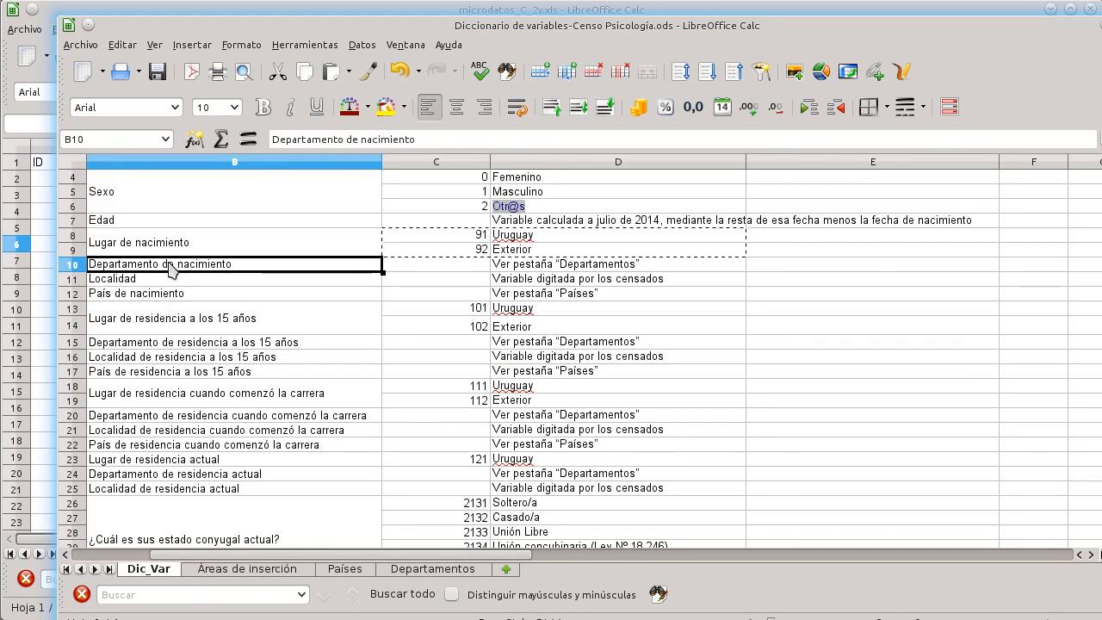
click(431, 572)
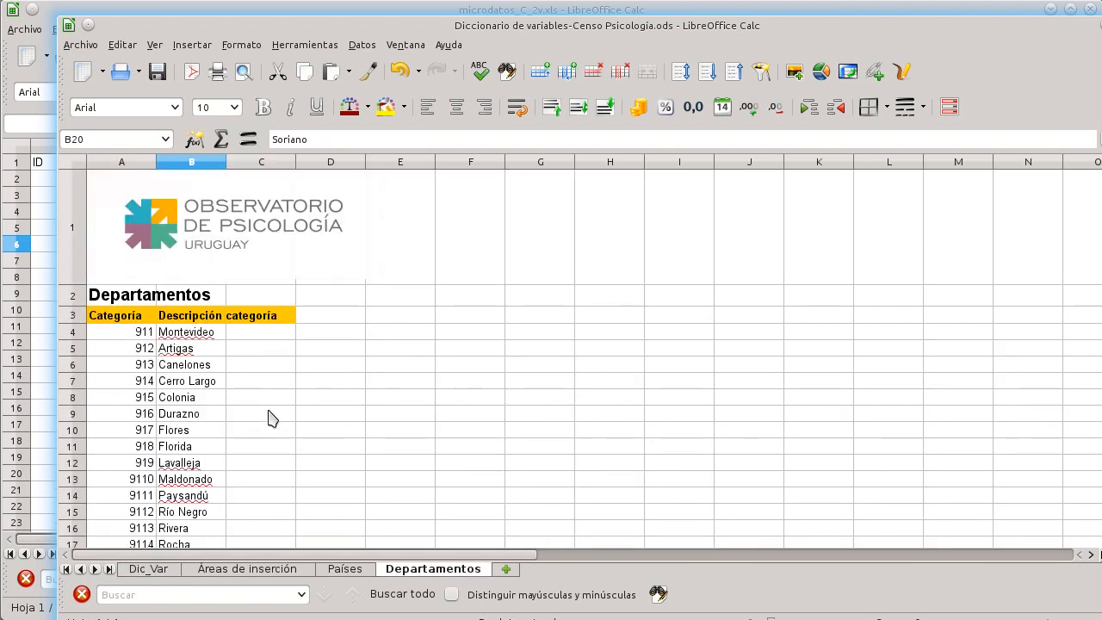
scroll(270, 419, down, 3)
scroll(269, 414, up, 1)
scroll(267, 414, up, 2)
scroll(267, 414, down, 3)
scroll(267, 415, up, 3)
scroll(176, 364, down, 2)
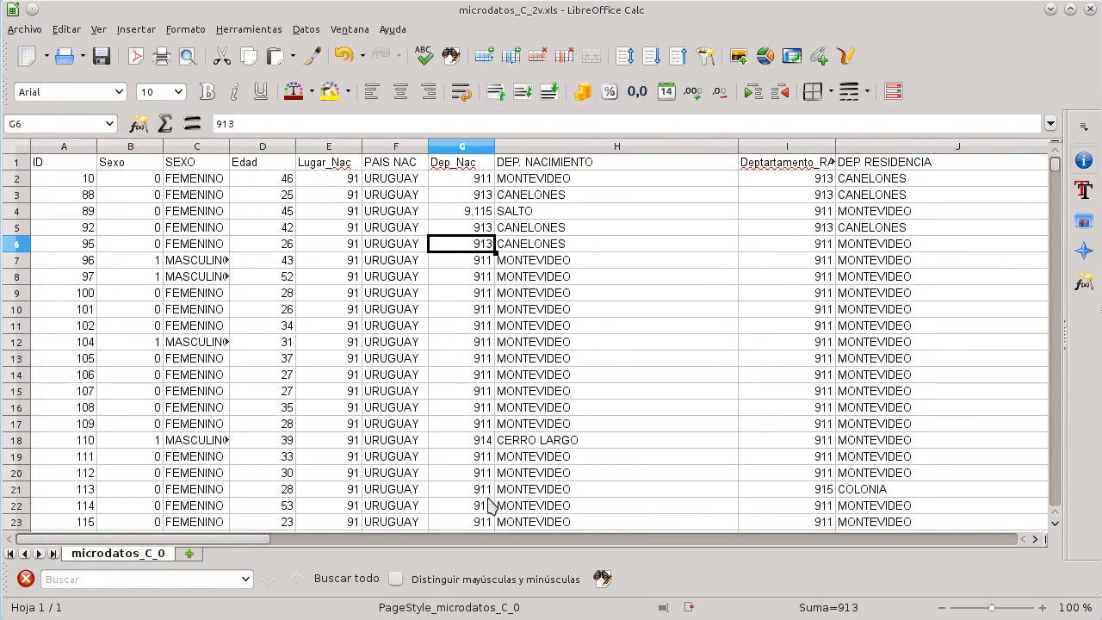
Step: Examine the Estado_conyugal label formula and compare it with the dictionary's conjugal status categories
drag(255, 547, 405, 543)
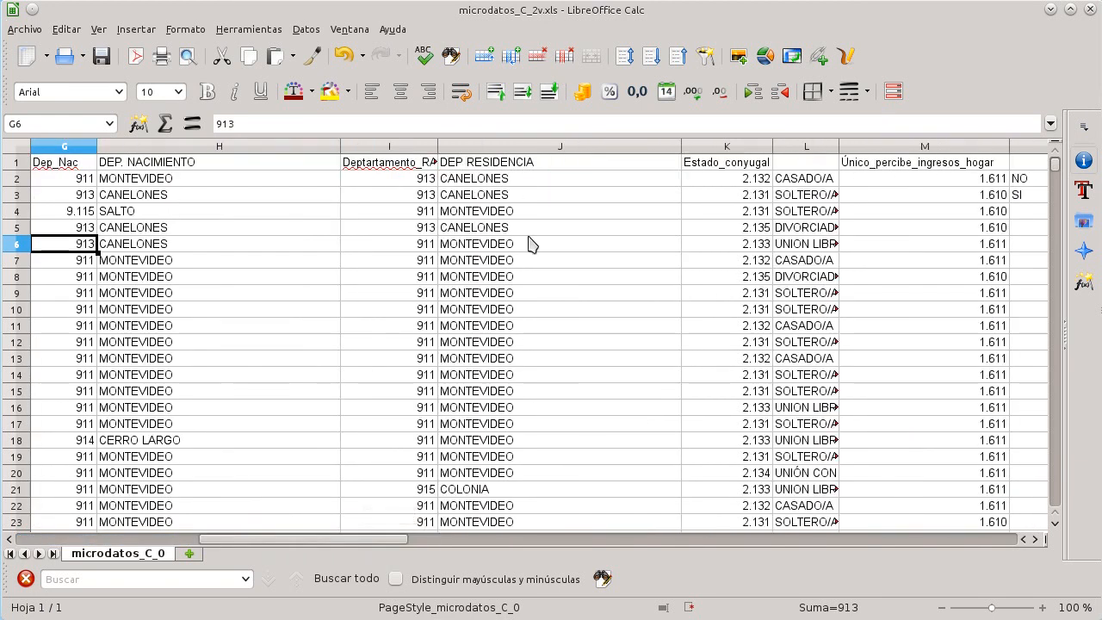
scroll(495, 283, down, 1)
scroll(496, 283, up, 1)
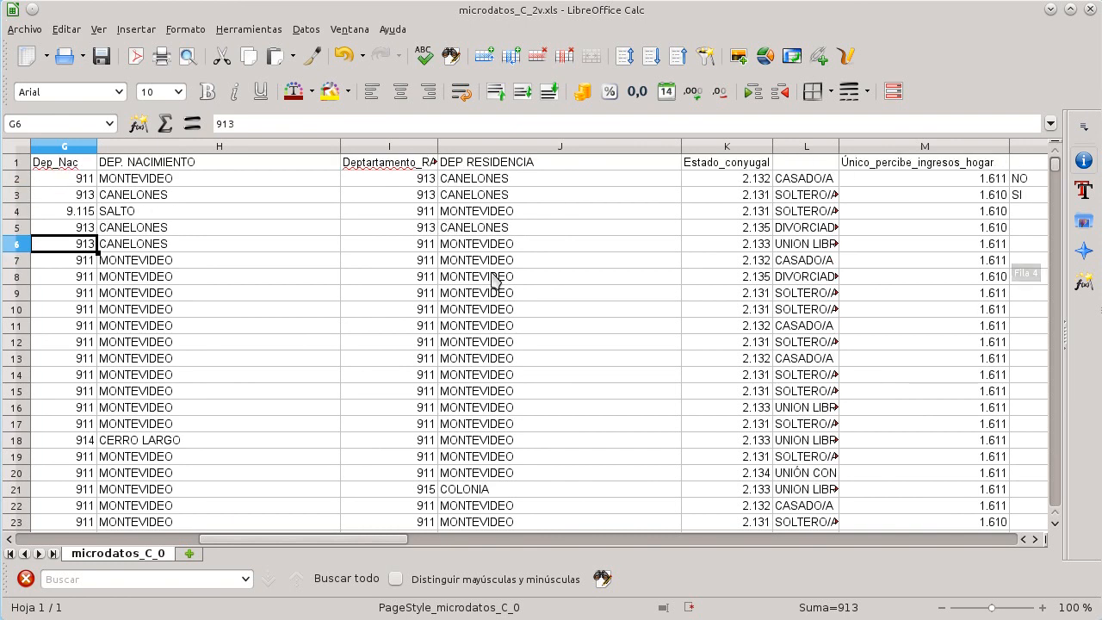
click(797, 180)
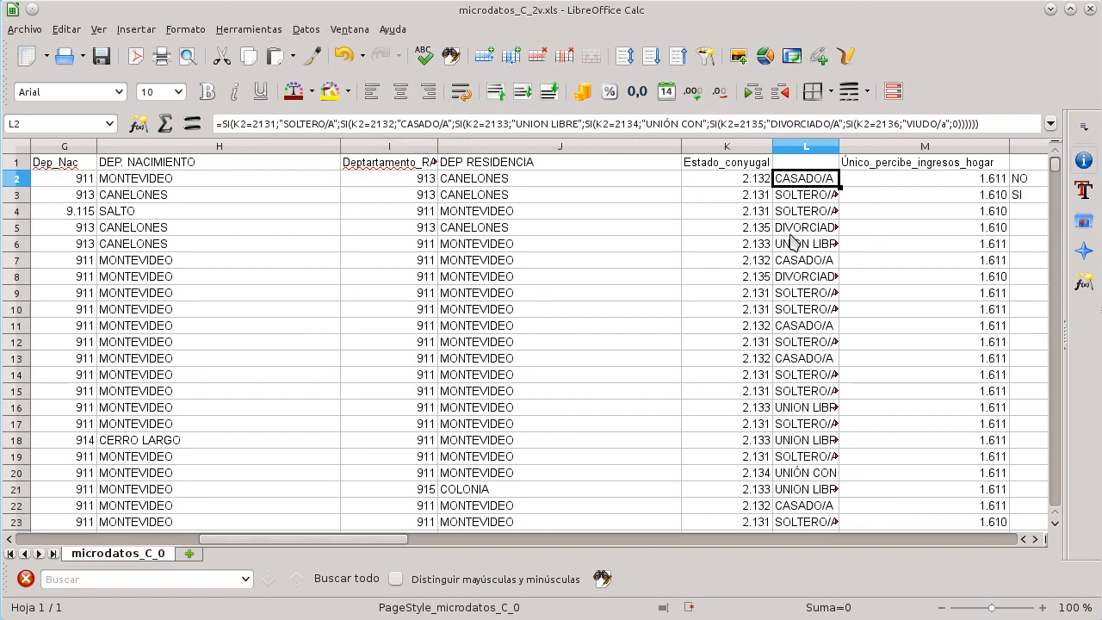
click(750, 184)
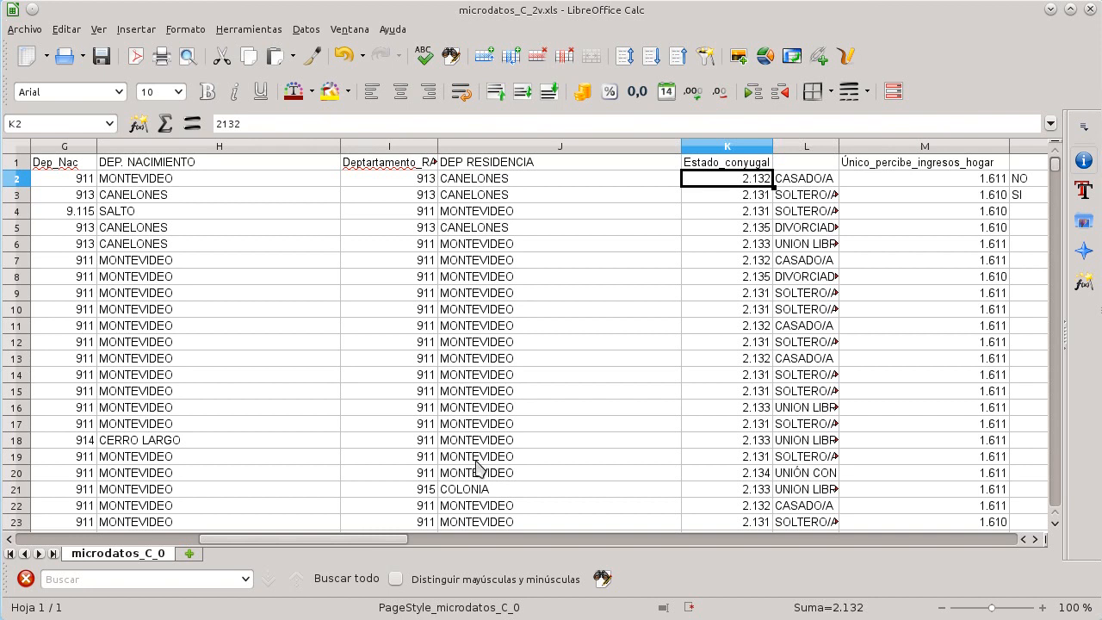
key(alt+Tab)
click(148, 570)
scroll(267, 421, down, 1)
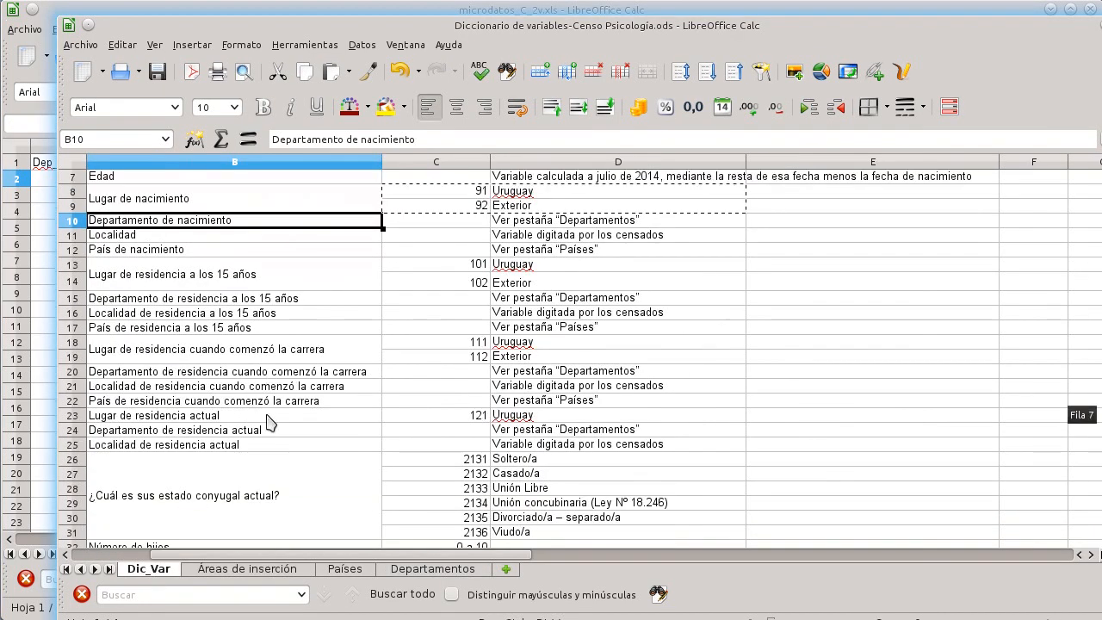
scroll(267, 422, down, 2)
click(258, 413)
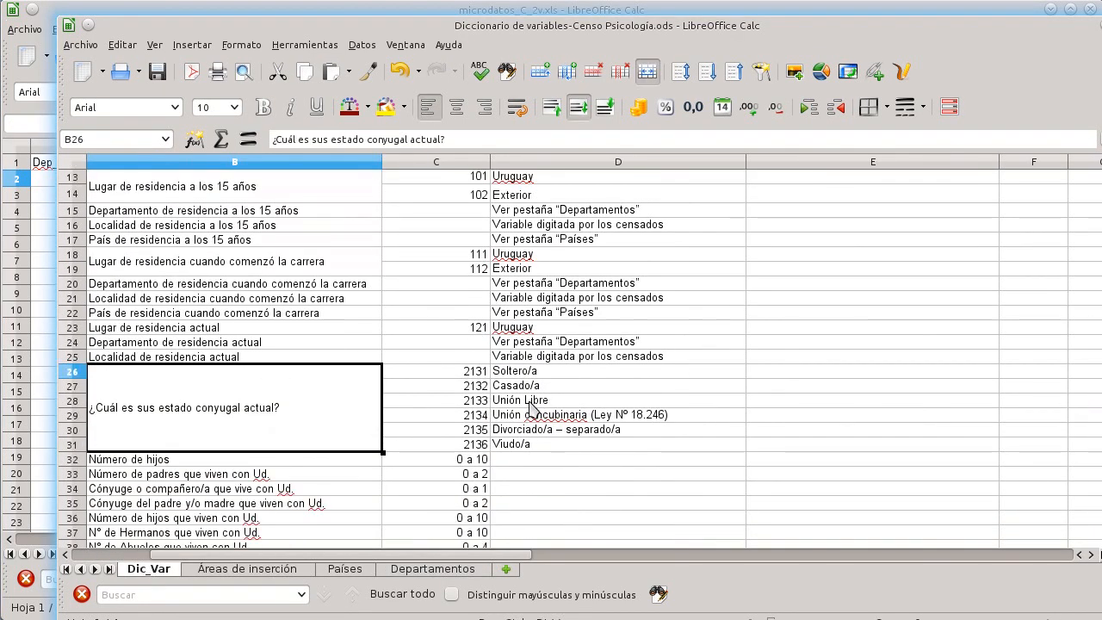
click(517, 375)
click(527, 398)
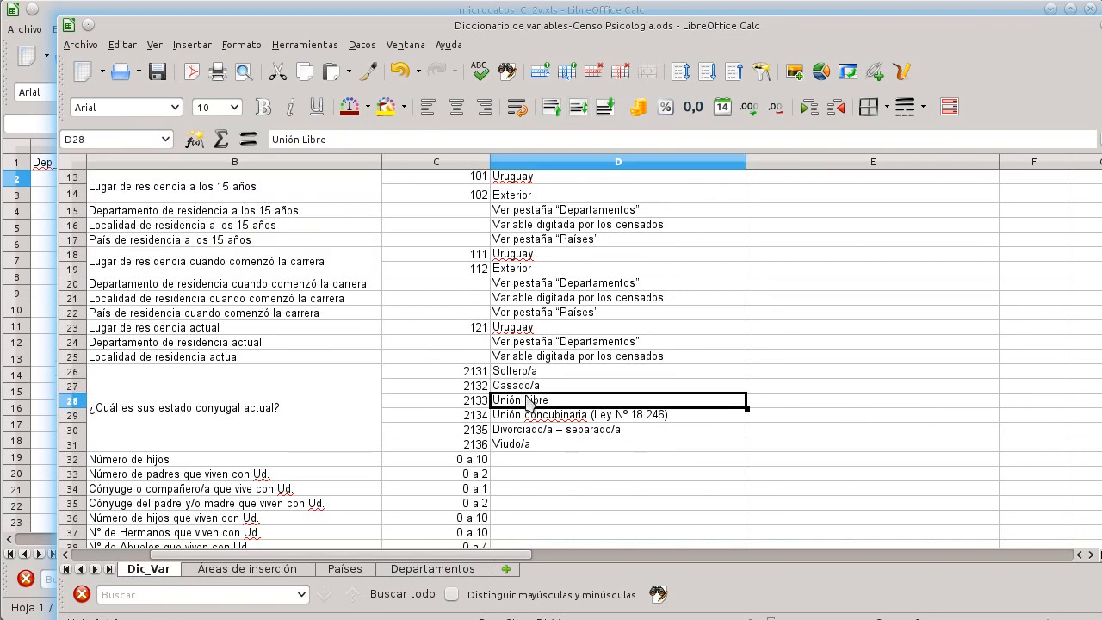
key(alt+Tab)
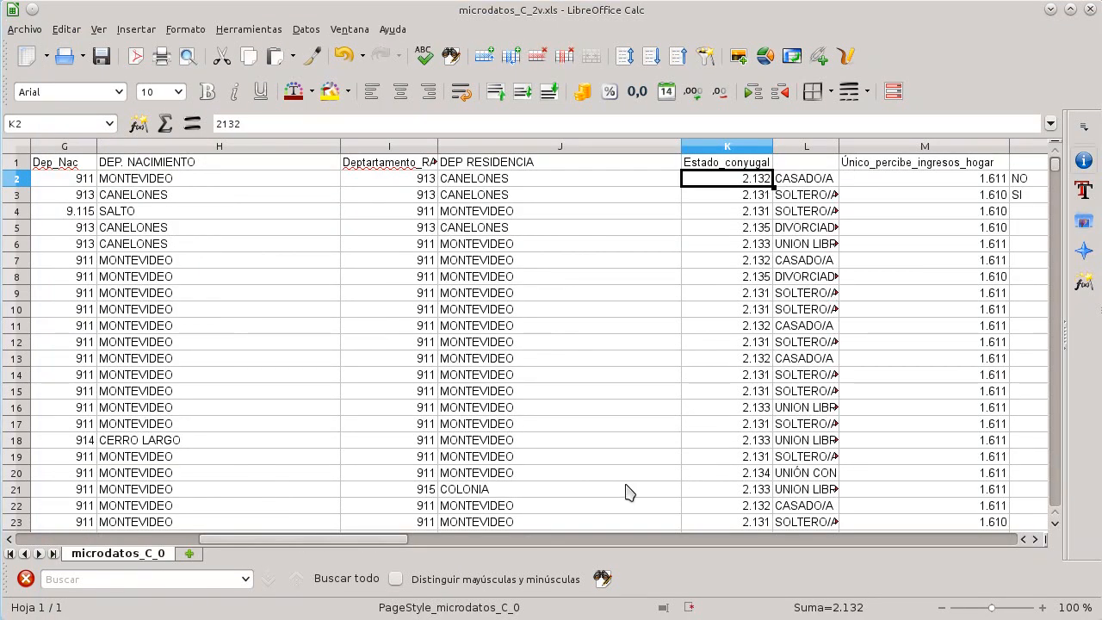
Step: Compare the Único_percibe_ingresos_hogar codes and their SI/NO labels with the dictionary's categories
drag(363, 545, 447, 541)
click(614, 165)
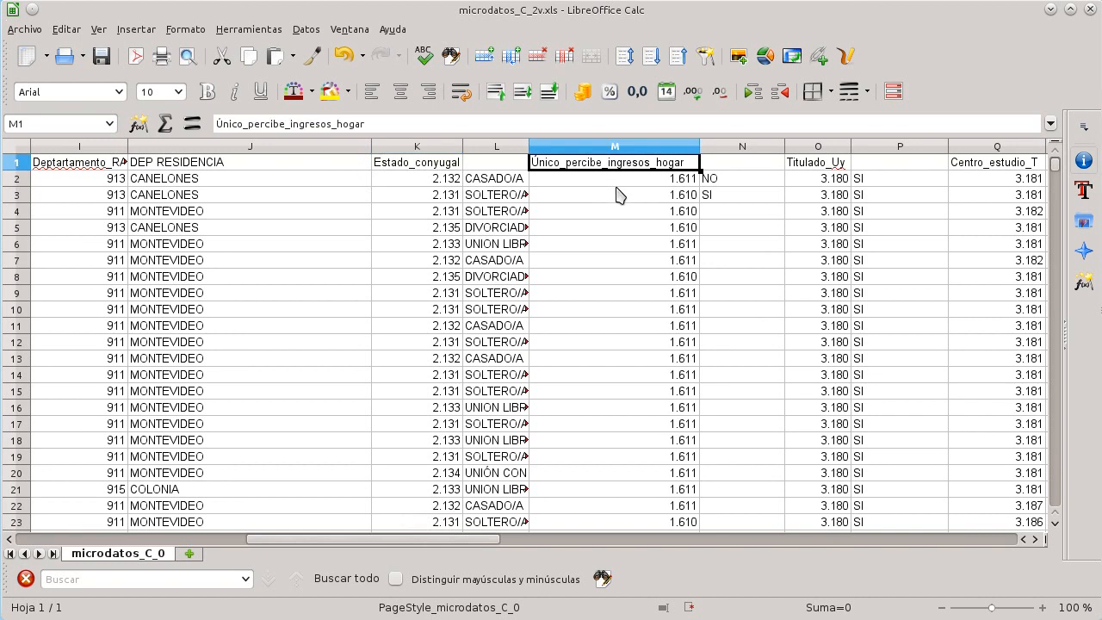
click(723, 183)
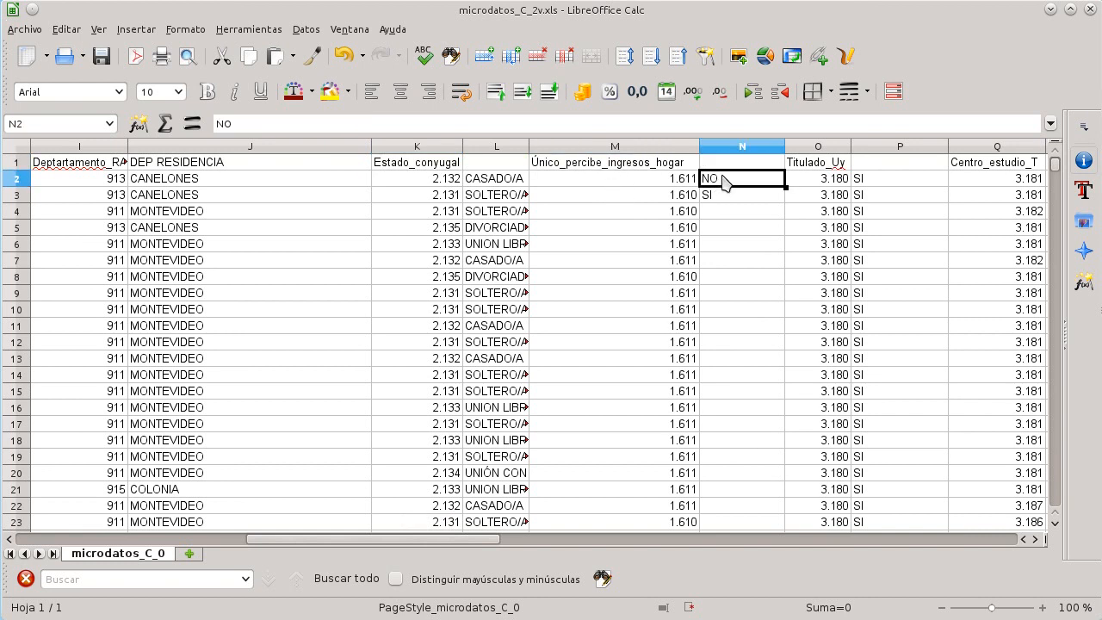
drag(711, 185, 733, 202)
click(737, 200)
key(alt+Tab)
scroll(426, 407, down, 3)
scroll(425, 405, down, 2)
click(461, 382)
click(352, 390)
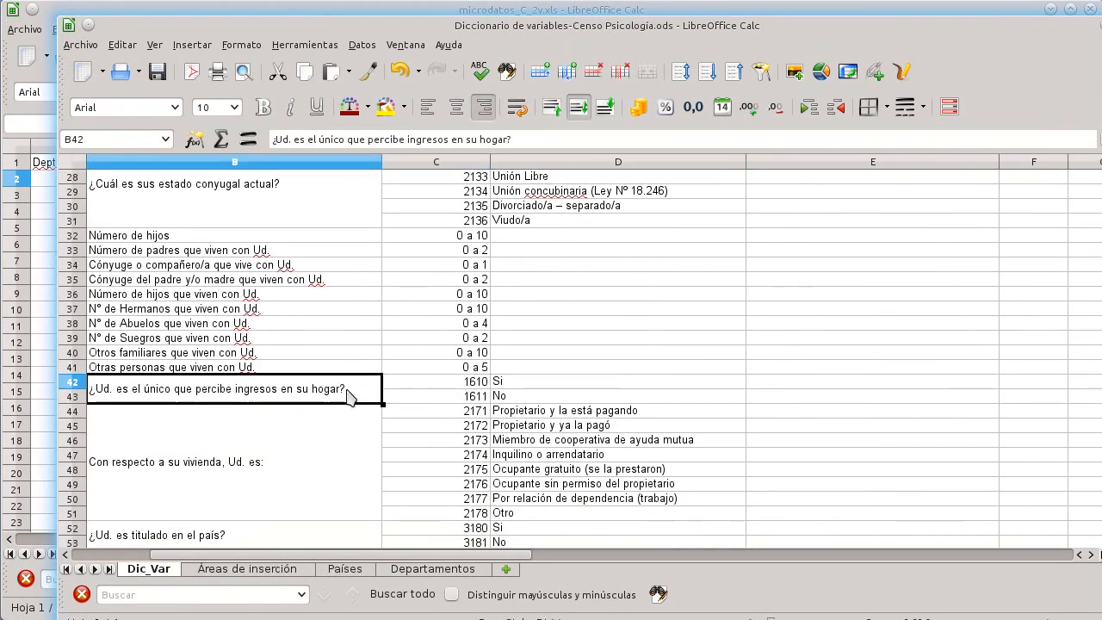
click(468, 385)
click(503, 395)
key(alt+Tab)
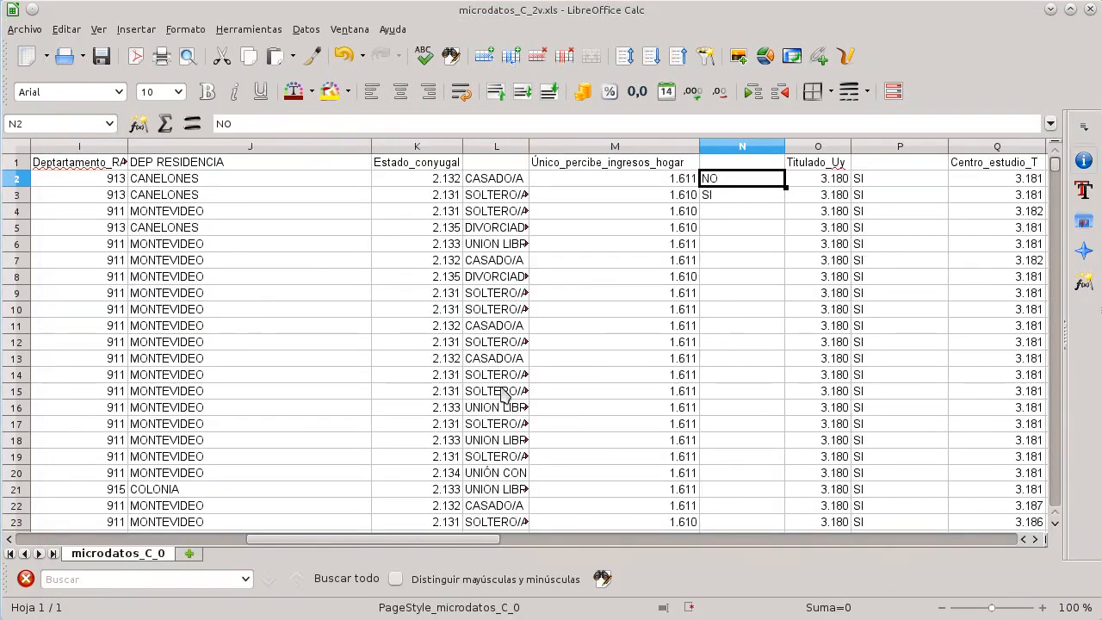
click(740, 198)
click(744, 182)
click(723, 196)
click(716, 179)
Step: Step through the Titulado, Centro_estudio, Año_comienzo_carrera and Año_grad columns to review their contents
key(Right)
key(Right)
key(Right)
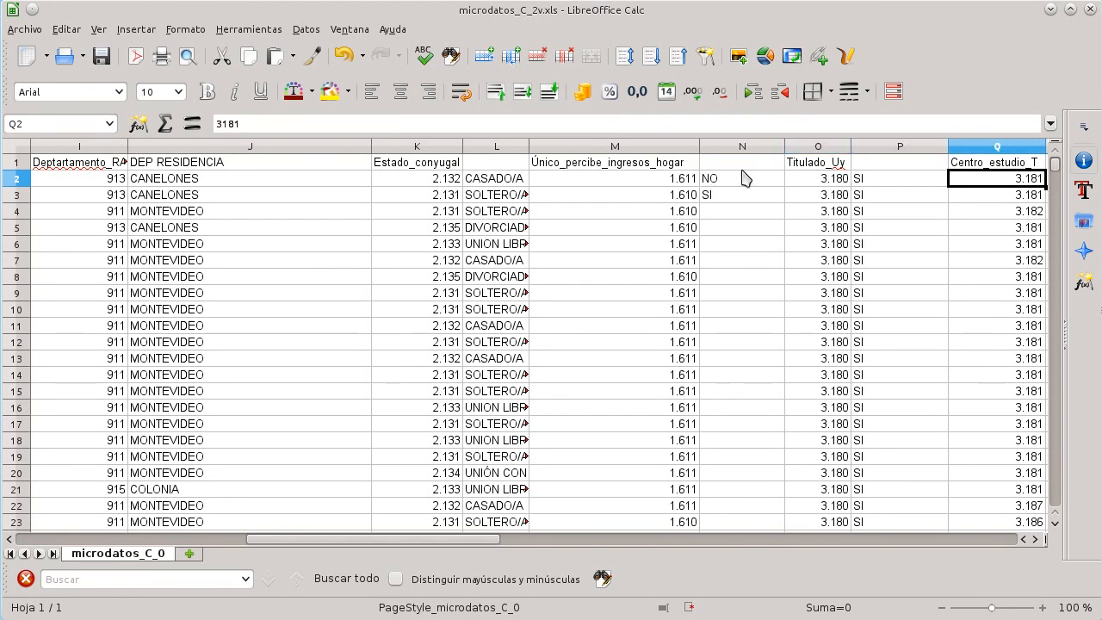
key(Right)
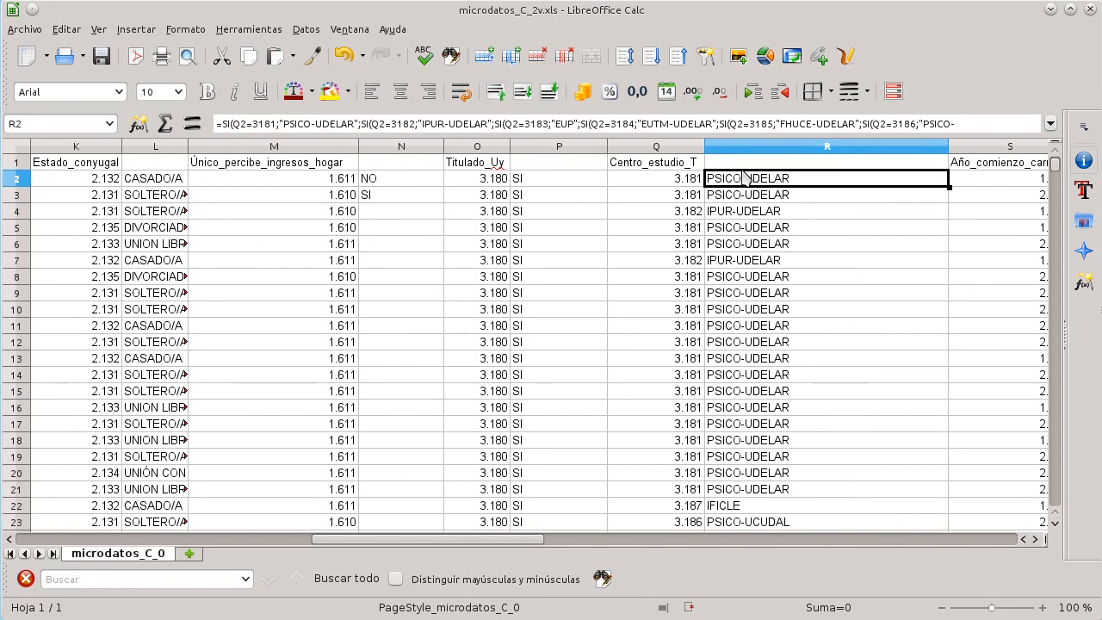
key(Right)
key(Right)
key(Left)
key(Right)
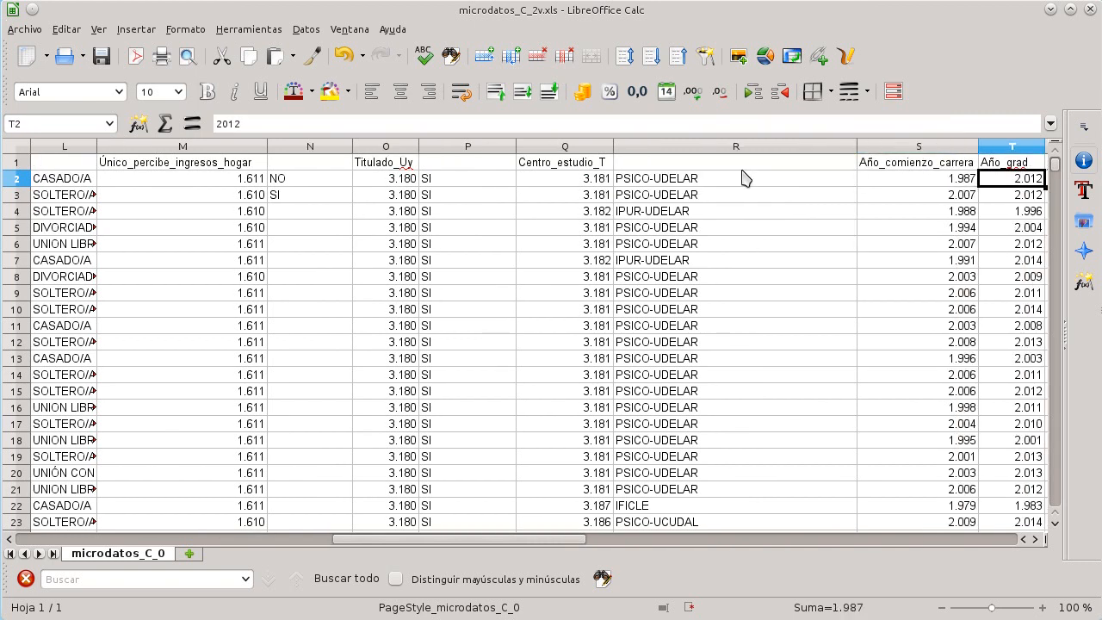
key(Right)
key(Right)
Step: Insert a whole new column before Nro_trabajos and title it DUR CARR
key(Left)
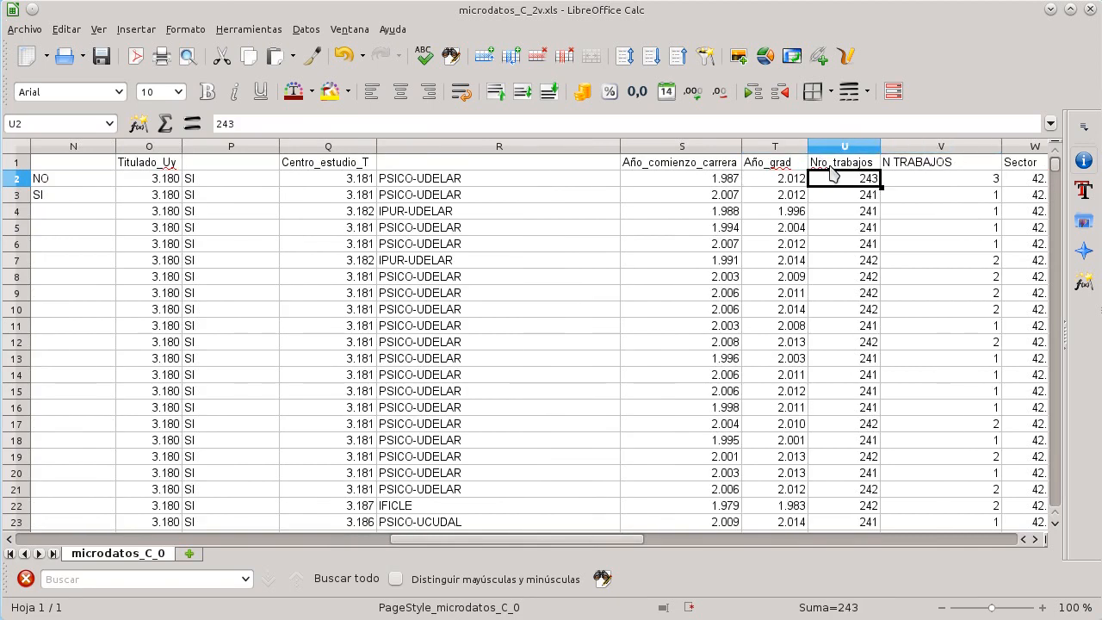
right_click(841, 184)
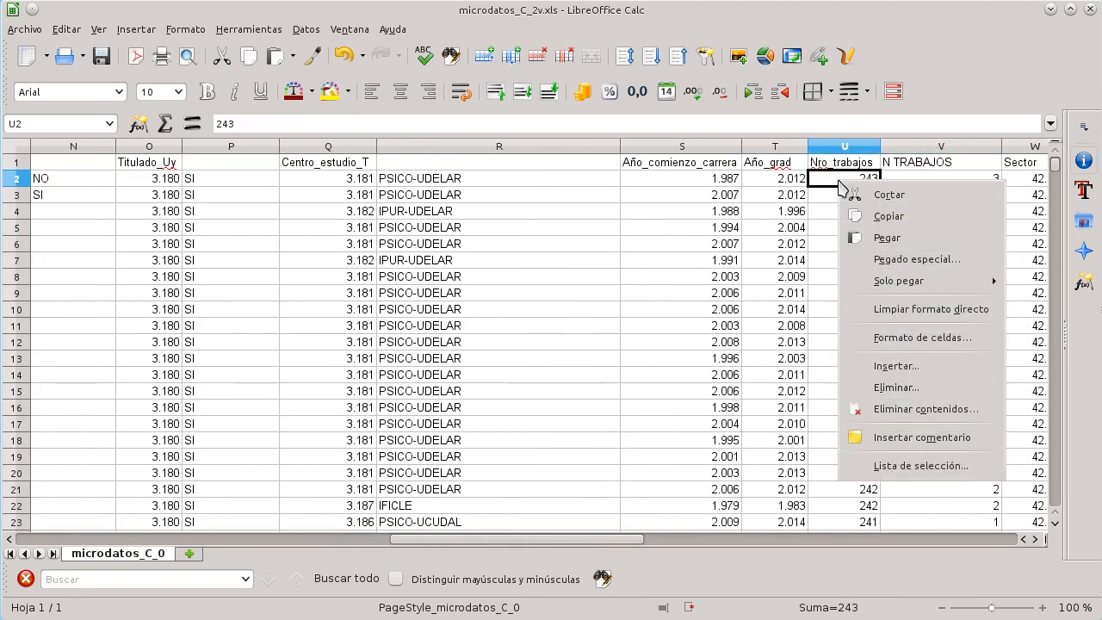
click(896, 368)
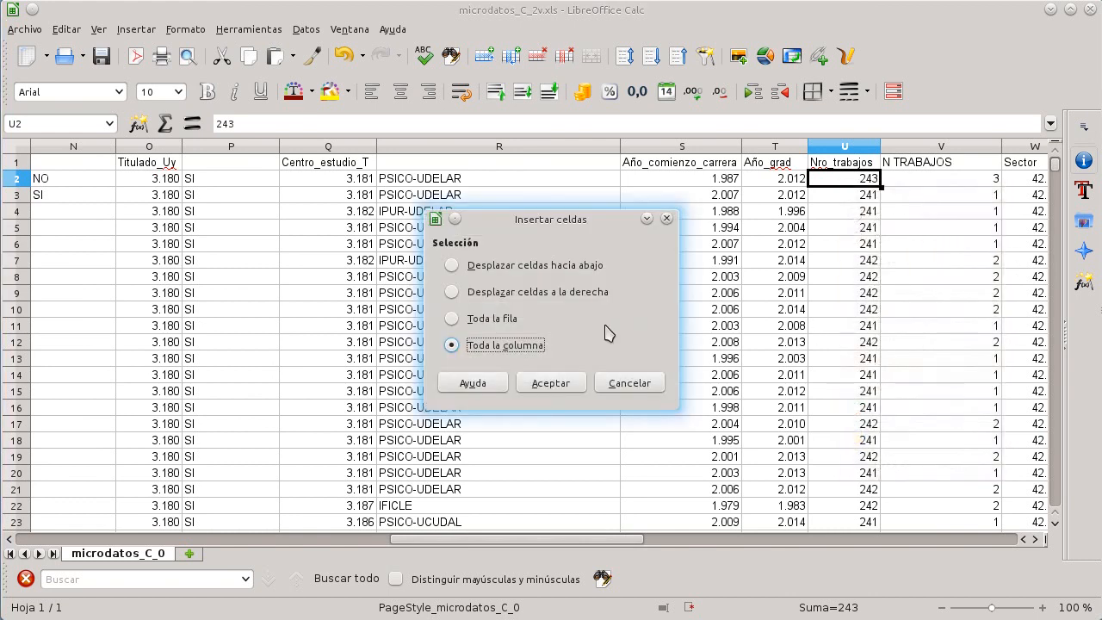
click(487, 383)
click(551, 383)
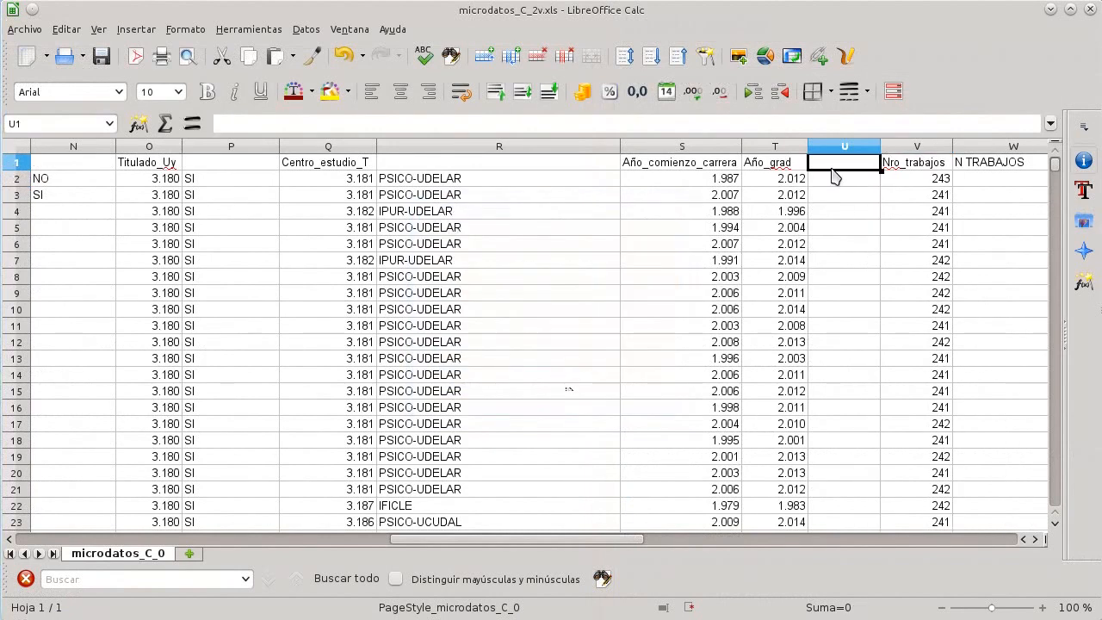
text(DUR CARR.)
key(Return)
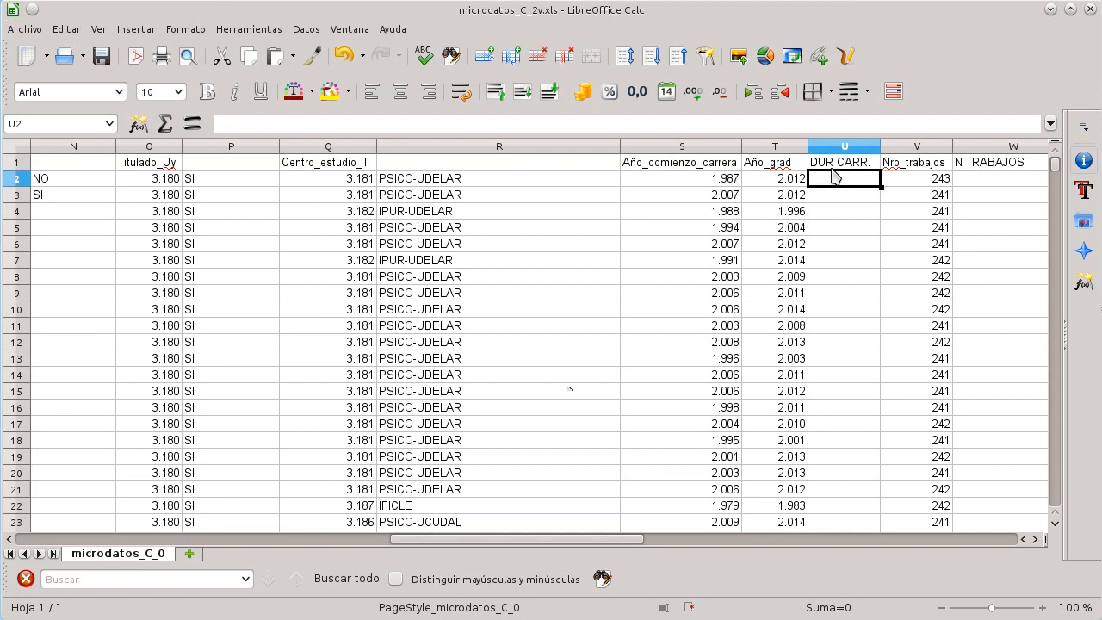
Step: Review the columns from Año_comienzo_carrera through Sector and its label formula
key(Left)
key(Left)
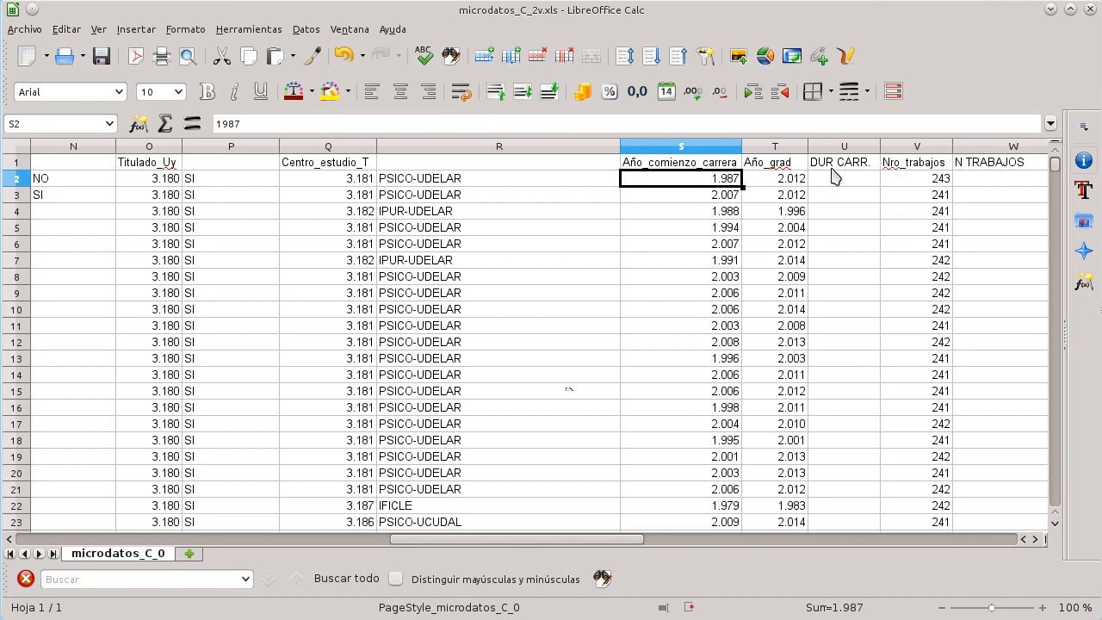
key(Right)
key(Right)
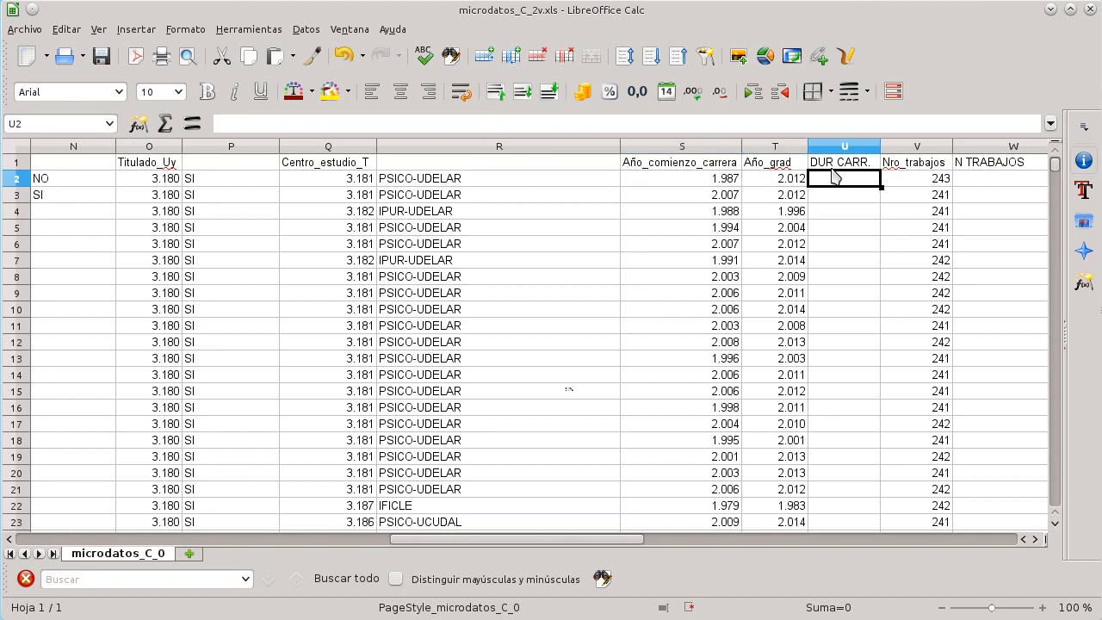
key(Right)
key(Right)
key(Right)
key(Right)
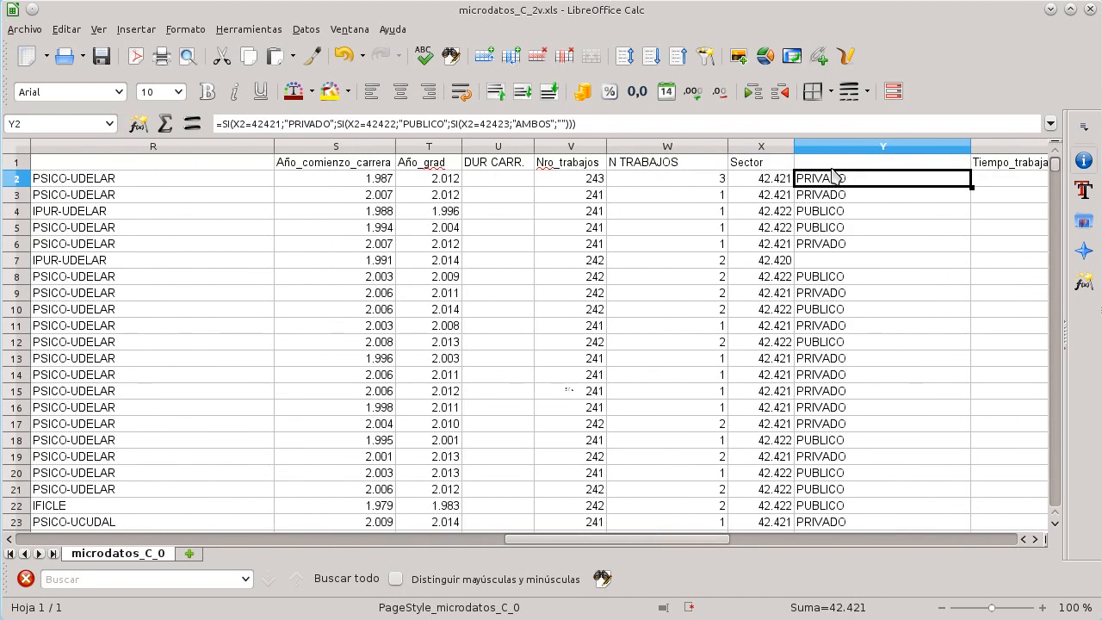
key(Left)
key(Left)
key(Left)
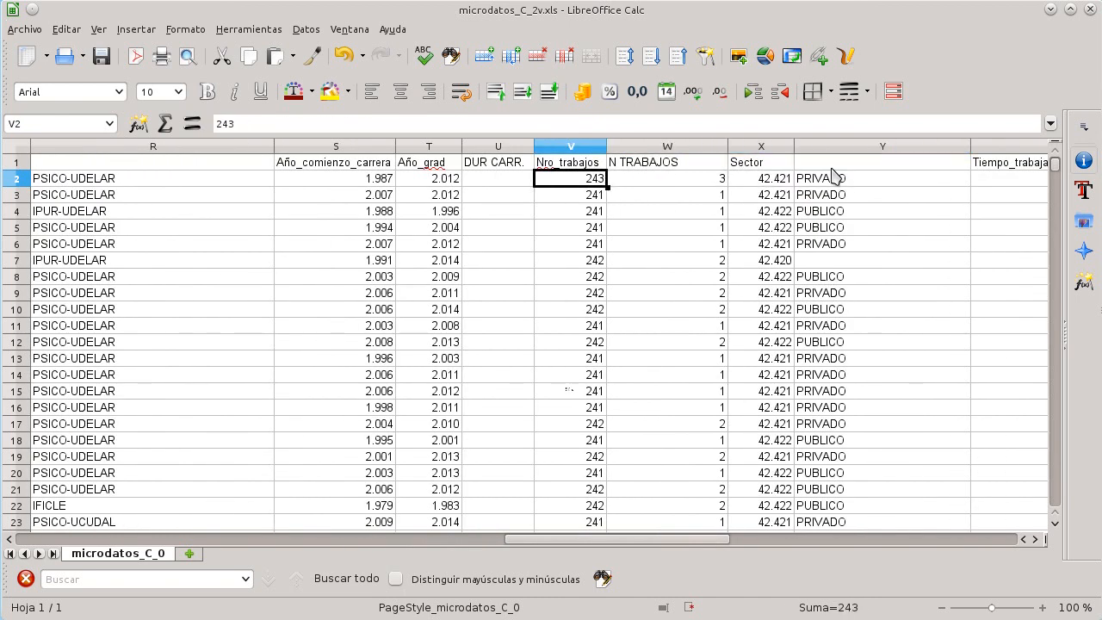
key(Right)
key(Left)
key(Right)
key(Left)
key(Right)
key(Right)
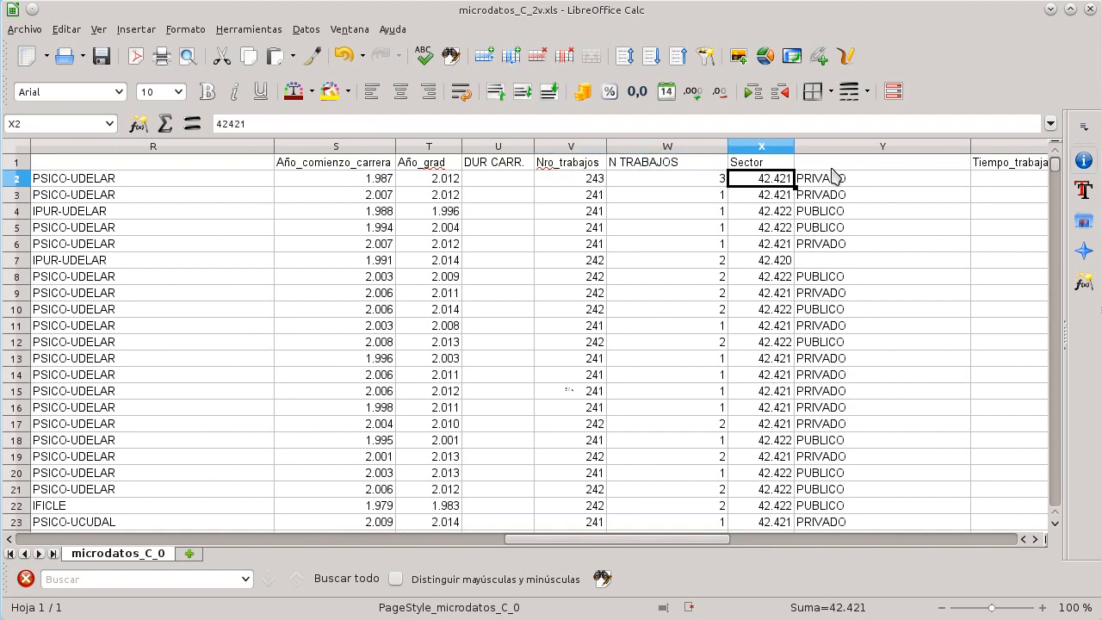
key(Right)
Step: Browse the Tiempo_trabaja_ininterrumpida and Hs_promedio_trab_semana columns and the empty columns beyond them
key(Down)
key(Down)
key(Down)
key(Down)
key(Down)
key(Left)
key(Right)
key(Right)
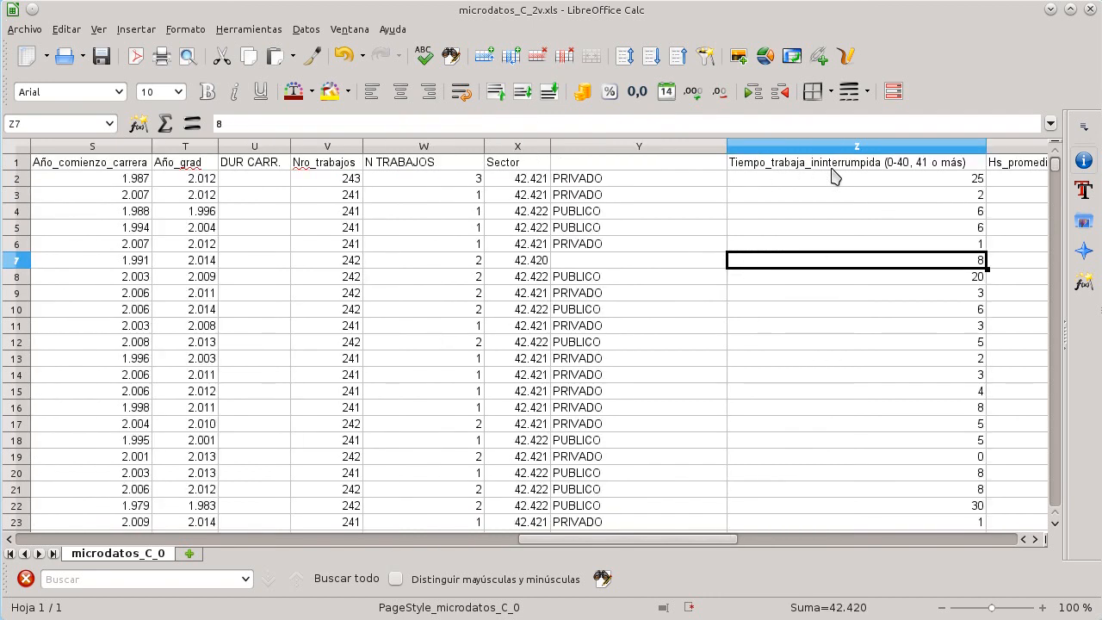
key(Up)
key(Up)
key(Up)
key(Up)
key(Up)
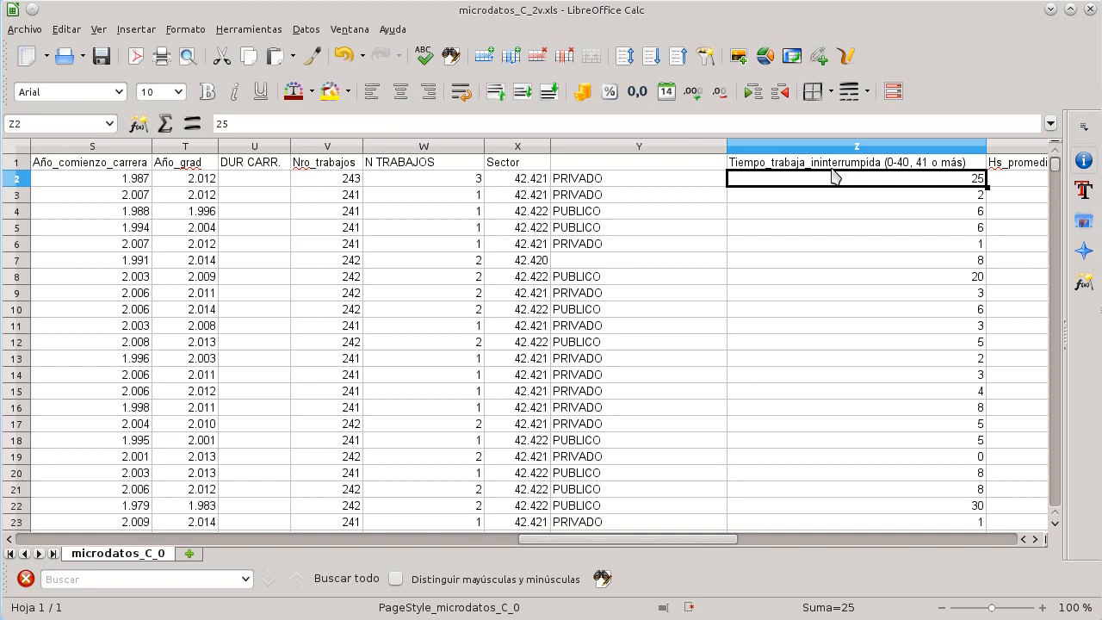
scroll(833, 177, right, 1)
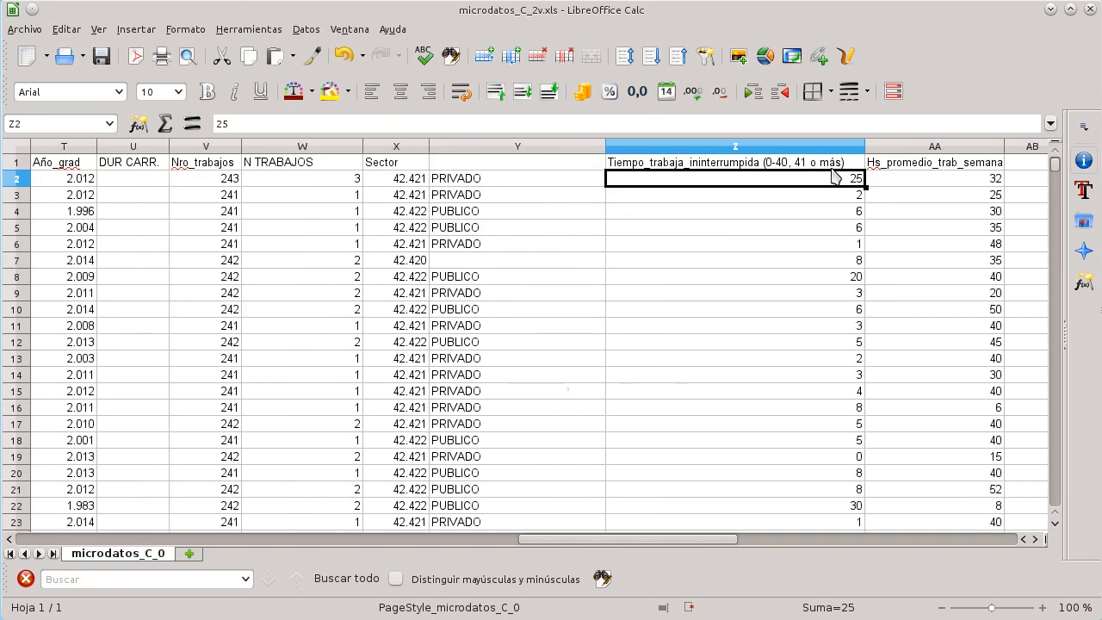
key(Right)
key(Right)
key(Left)
key(Right)
key(Left)
key(Right)
key(Right)
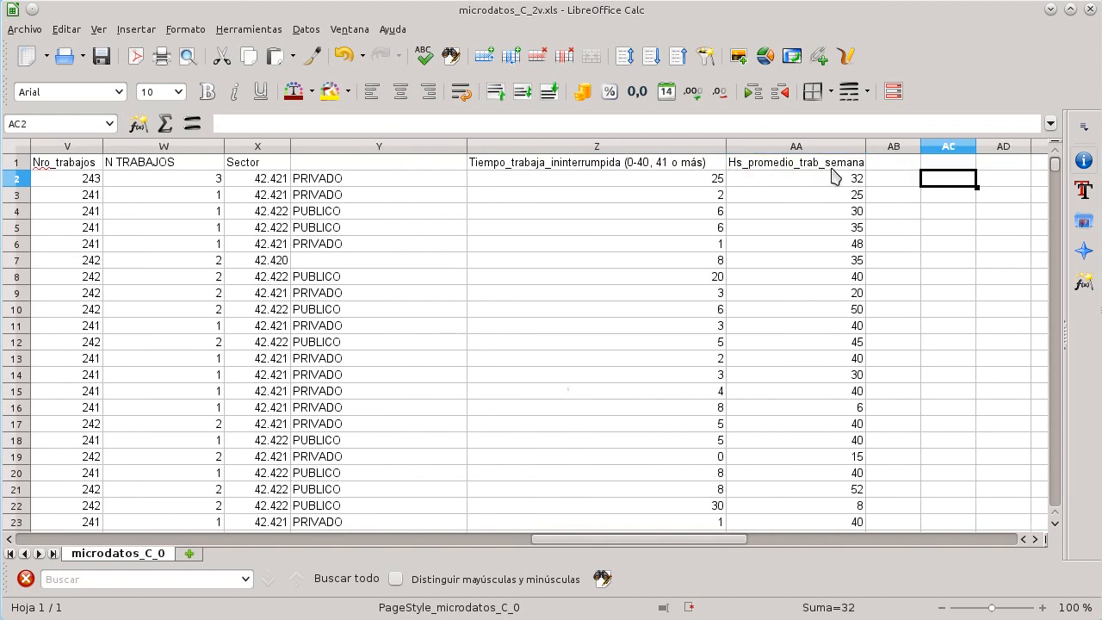
Step: Below the last data row, enter the headers VARIABLES, CATEGOR, HISTOGRAMA and MODA across row 7549
key(Right)
key(ctrl+Left)
key(ctrl+Left)
key(ctrl+Left)
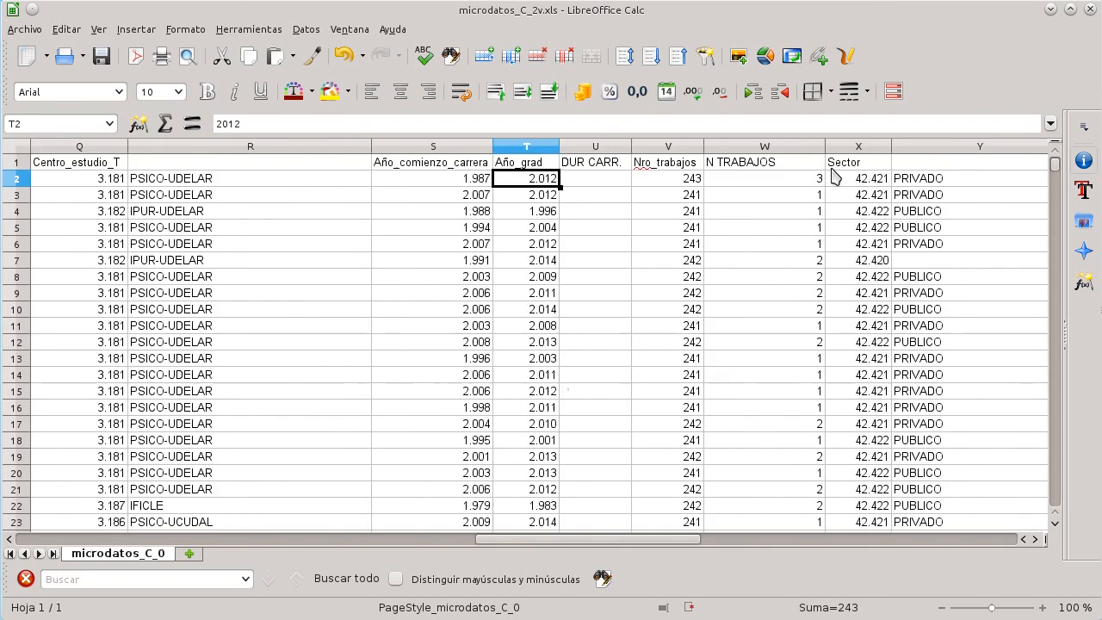
key(ctrl+Left)
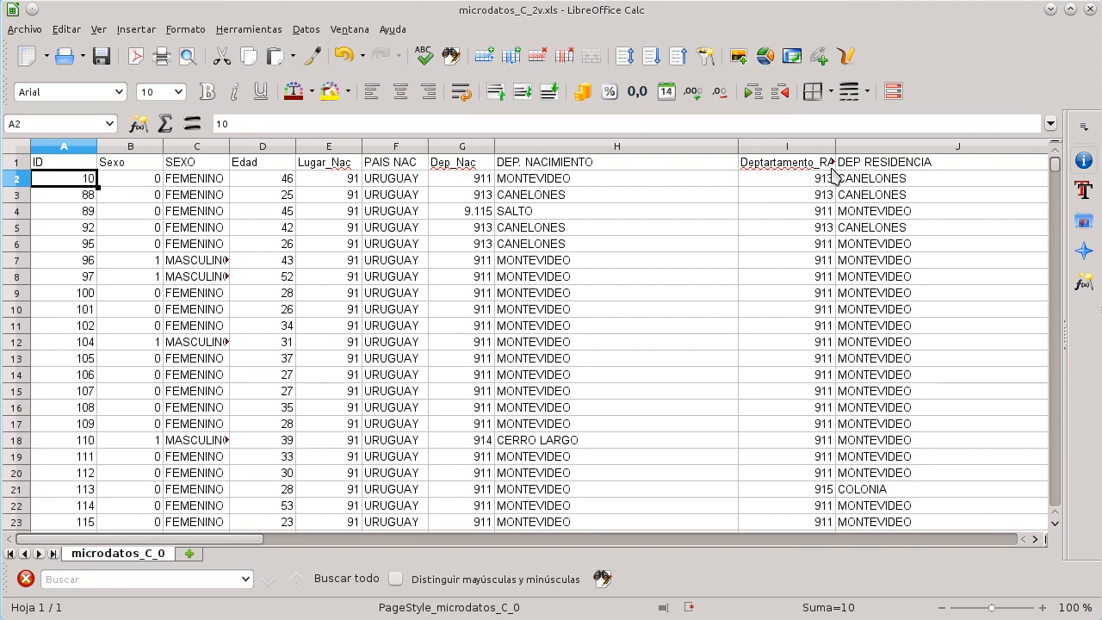
scroll(842, 218, down, 3)
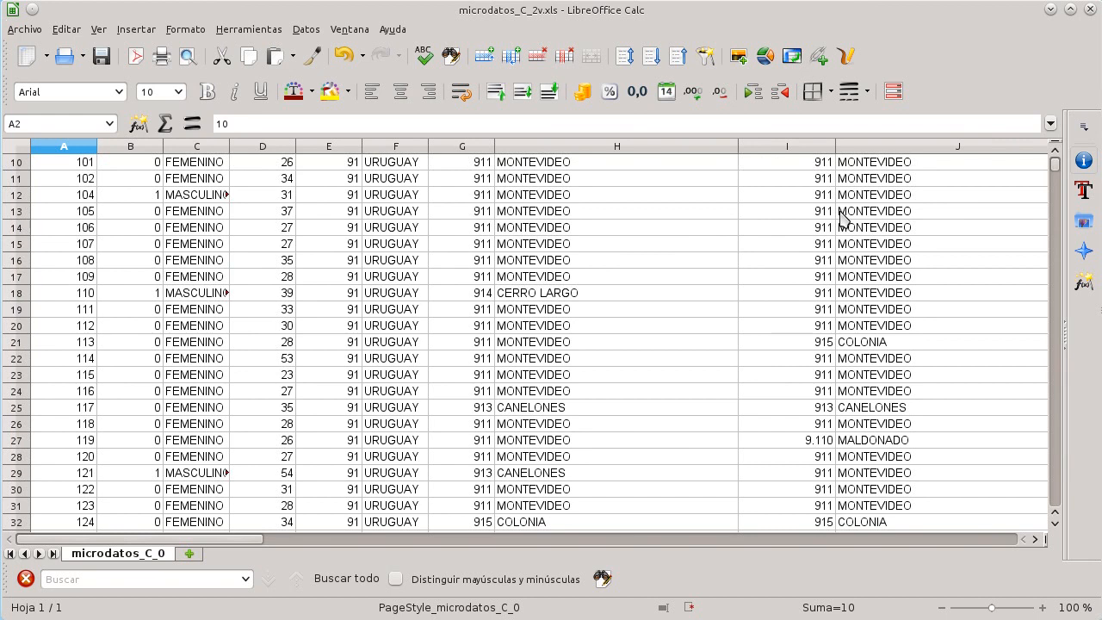
scroll(842, 219, down, 20)
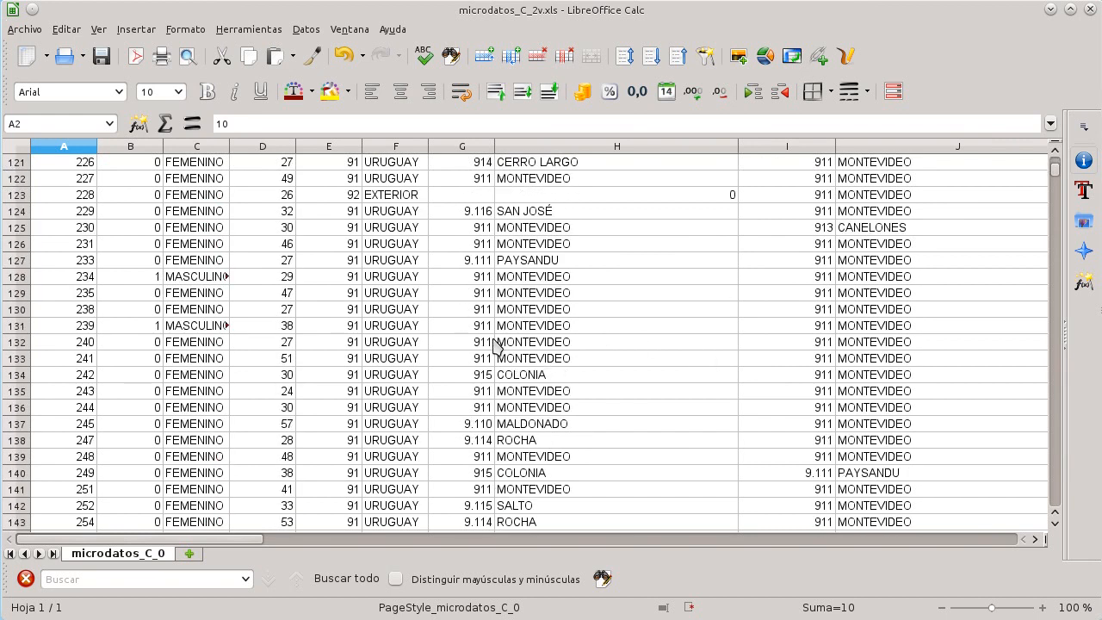
click(446, 345)
key(ctrl+Down)
key(ctrl+Down)
key(ctrl+Left)
key(ctrl+Down)
key(Down)
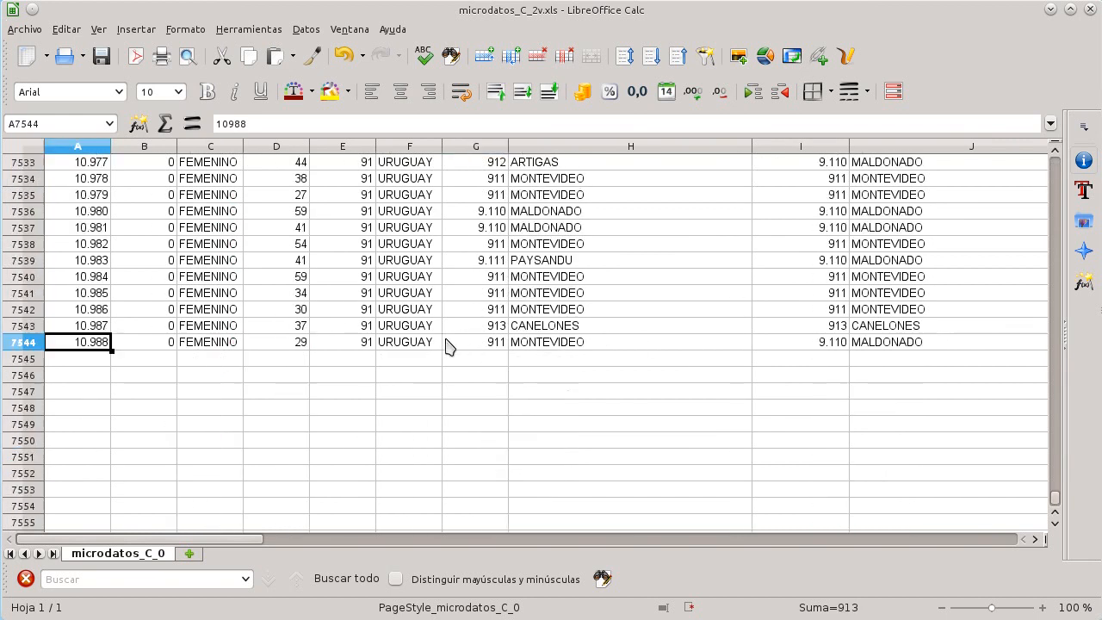
key(Down)
key(Down)
key(Down)
key(Down)
key(Right)
text(VARIABLES CATEGOR)
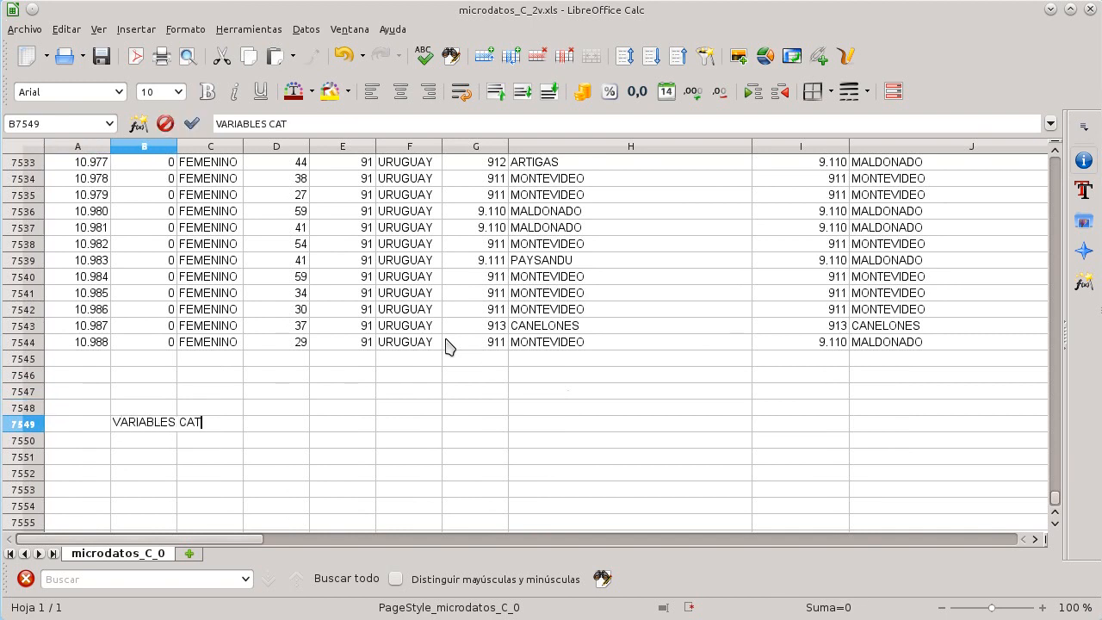
key(Tab)
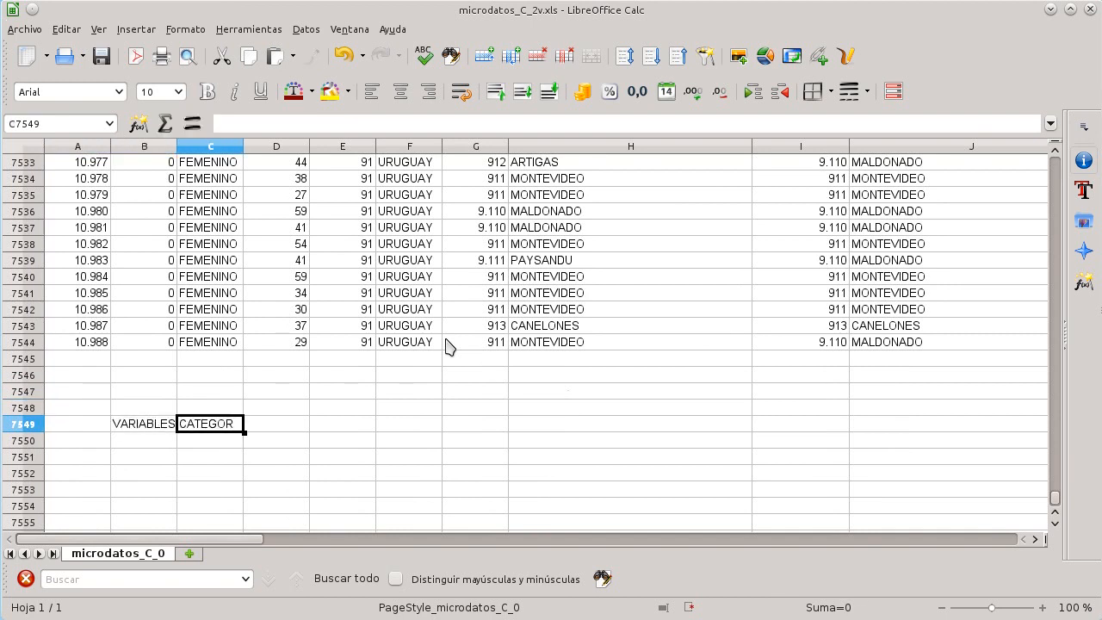
key(Tab)
text(HISTOGRAMA)
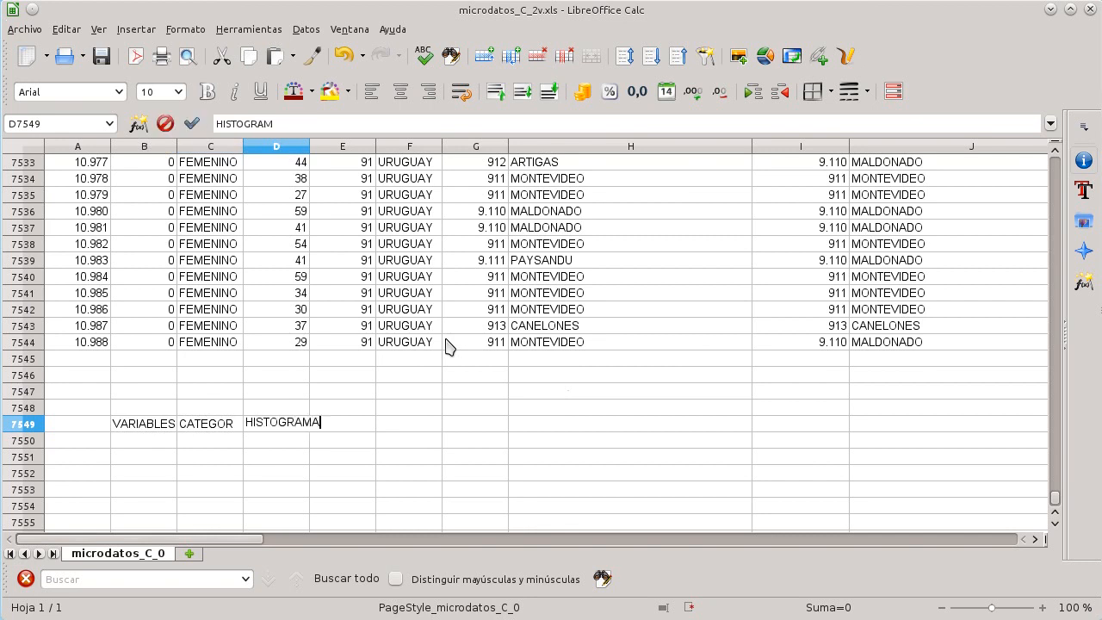
key(Tab)
key(Tab)
text(MODA)
key(Return)
Step: Enter DISCRETAS, HISTOGRAMA and MODA in row 7550 beneath the first headers
key(Left)
key(Left)
key(Left)
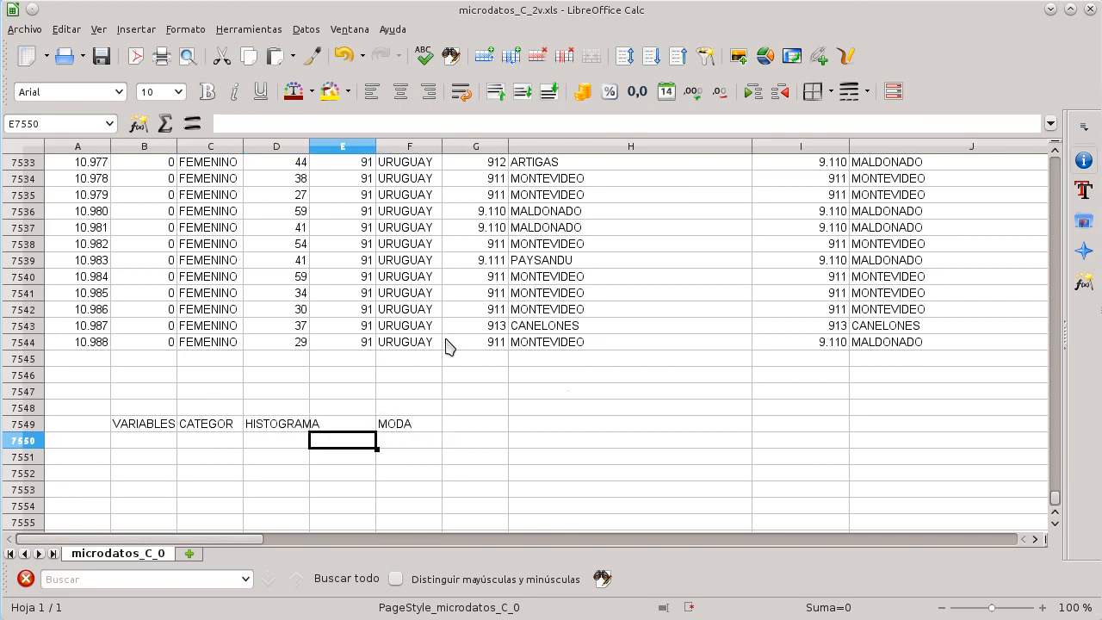
text(DISCRETAS)
key(Tab)
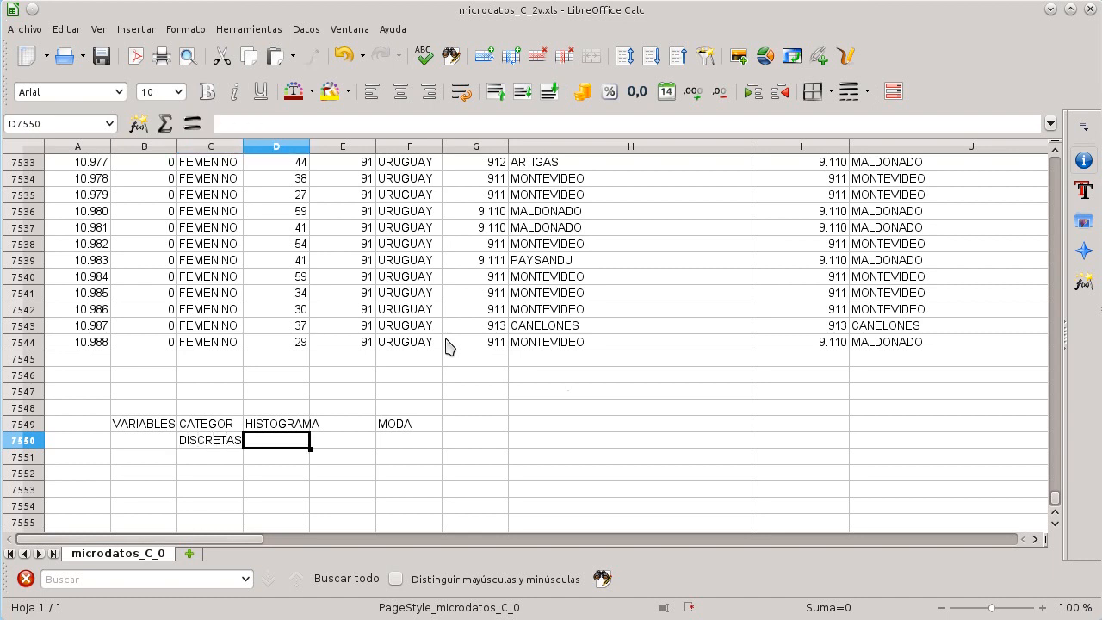
text(HISTOGRAMA)
key(Tab)
key(Tab)
text(MO)
key(Tab)
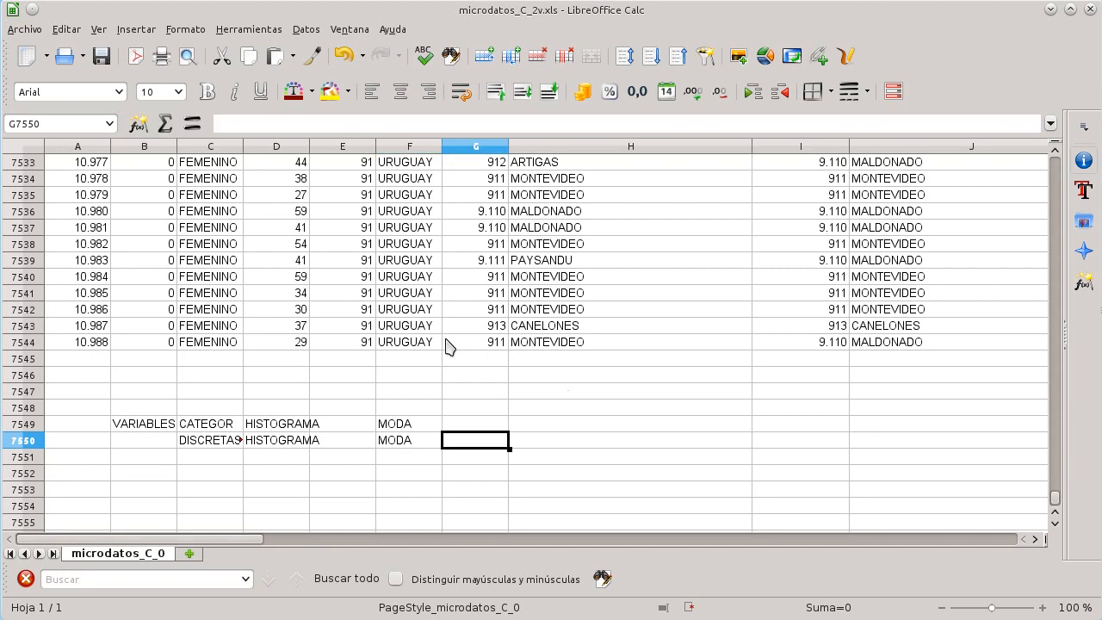
Step: Add the headers MEDIANA, PROMEDIO and DESV EST further along row 7550
text(MEDIANA)
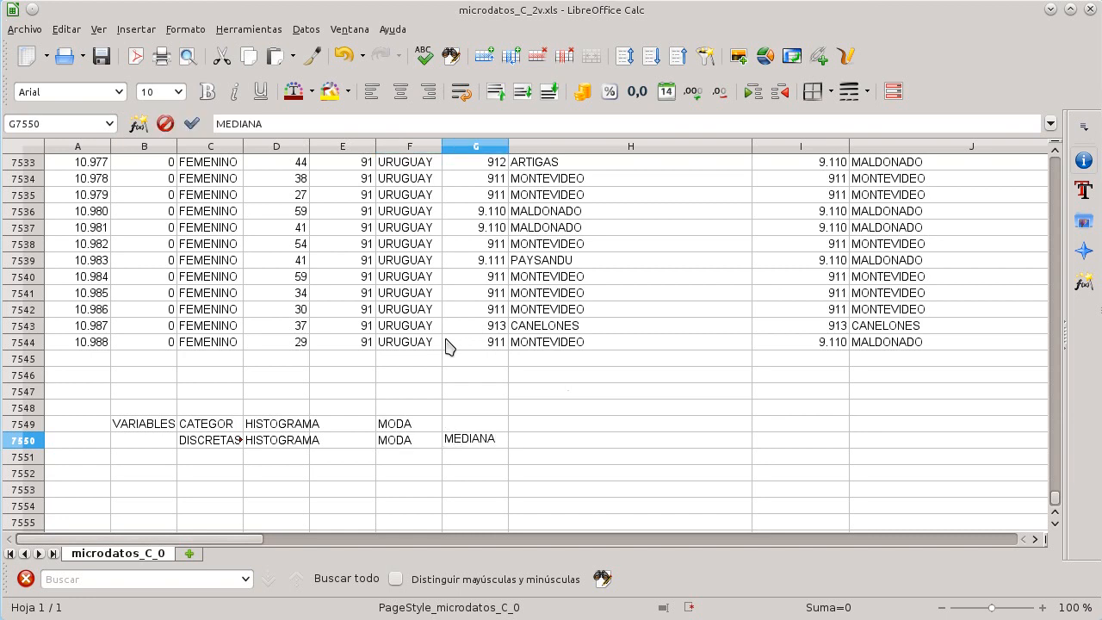
key(Tab)
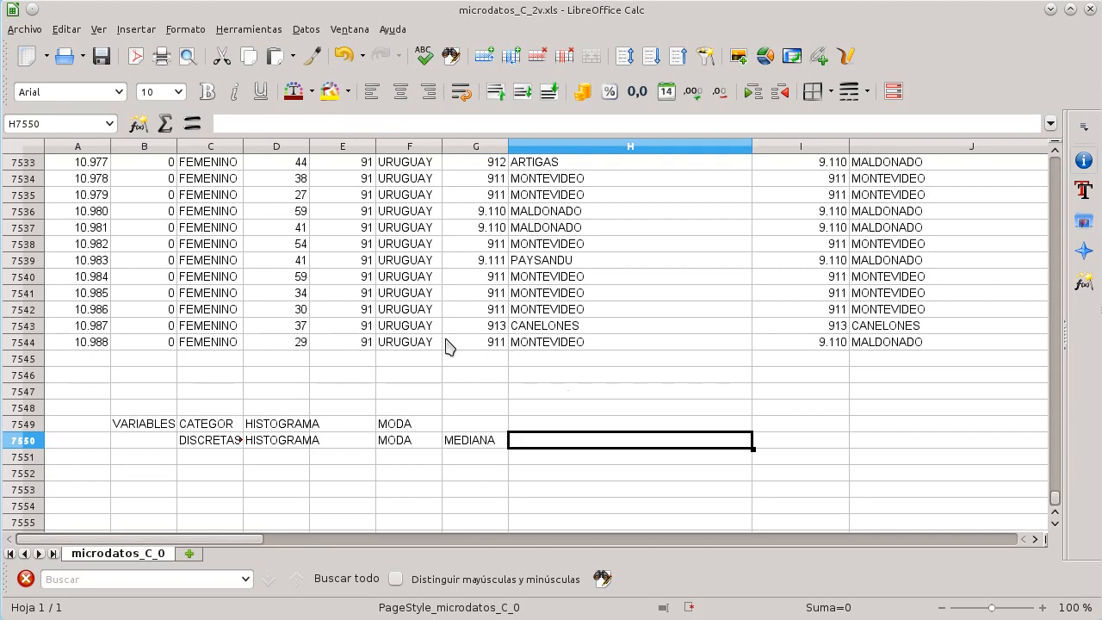
text(PROMEDIO)
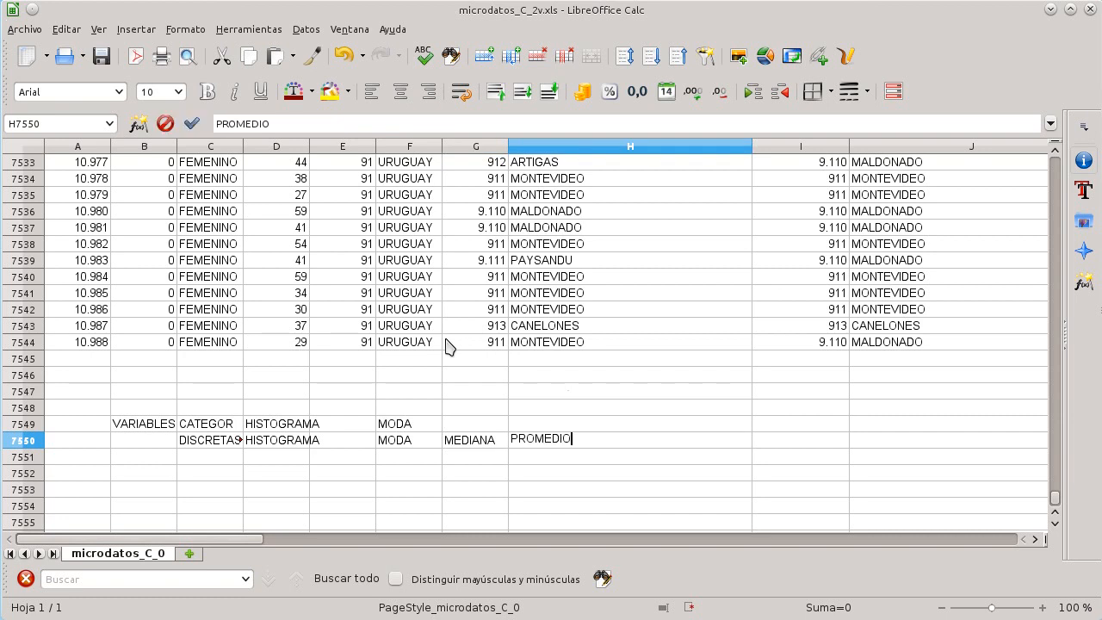
key(Tab)
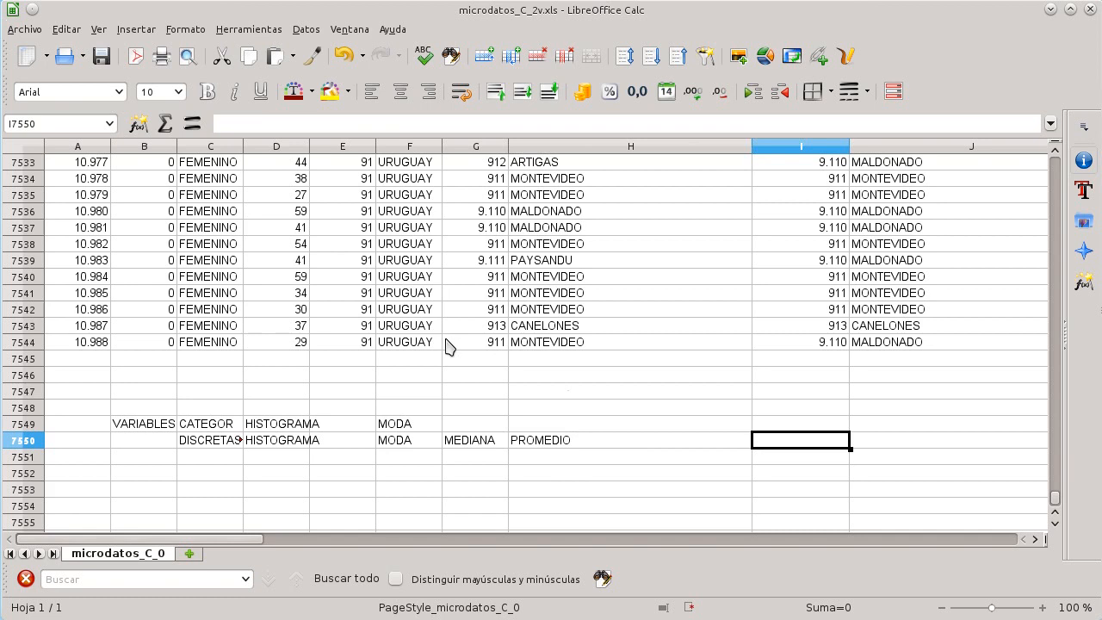
text(DE)
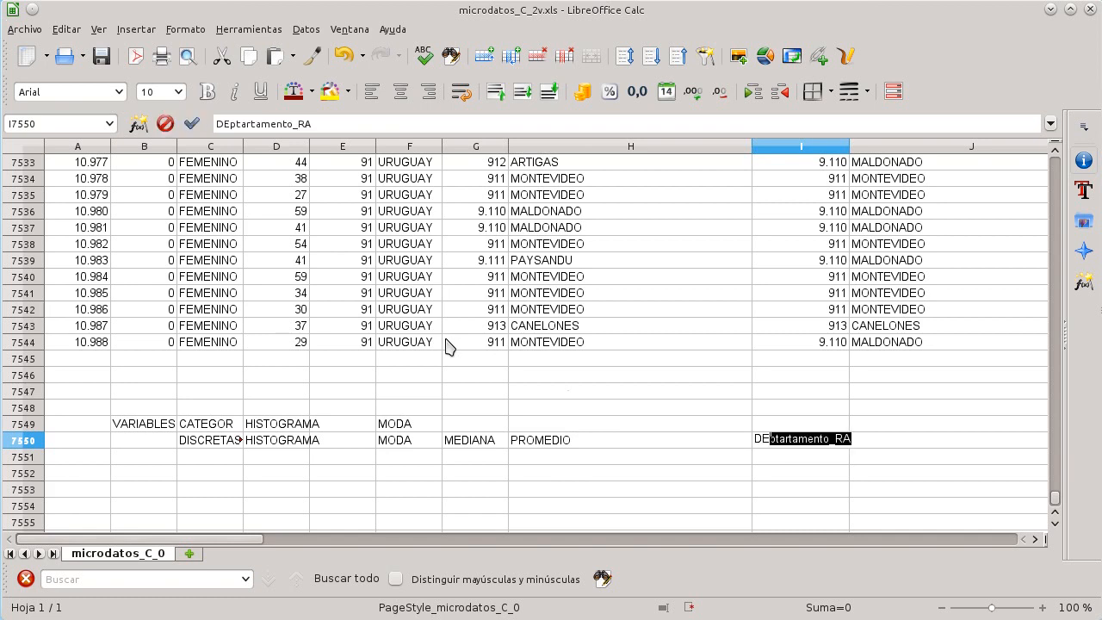
text(SV EST)
key(Return)
Step: Enter 5 and 3 in the cells just beyond the DESV EST column in rows 7549 and 7550
key(Up)
key(Left)
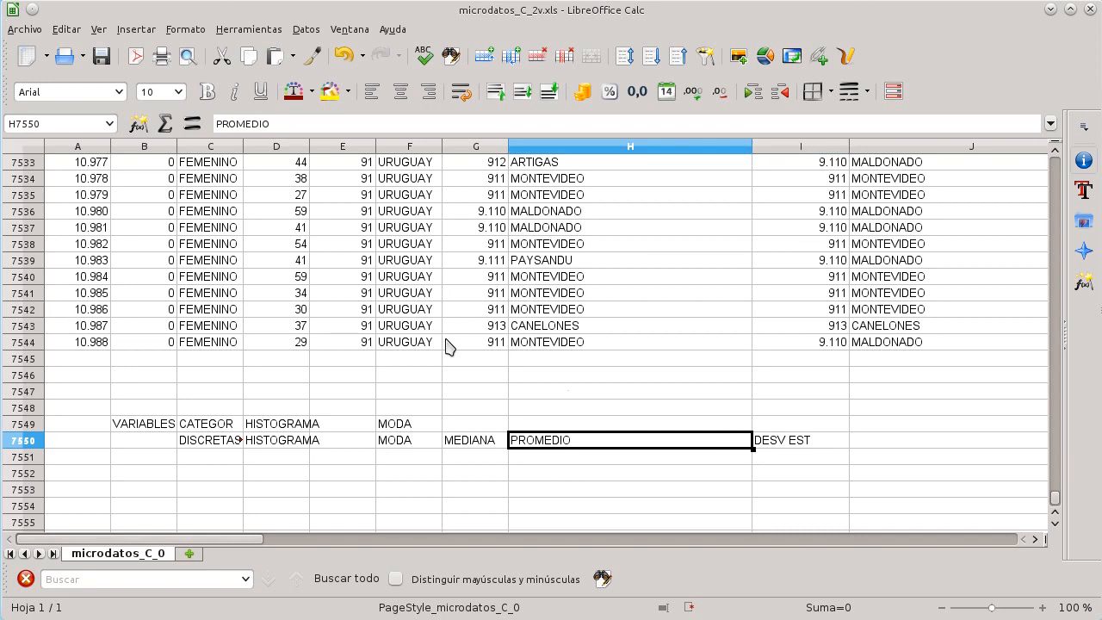
key(Left)
key(Up)
key(Right)
key(Right)
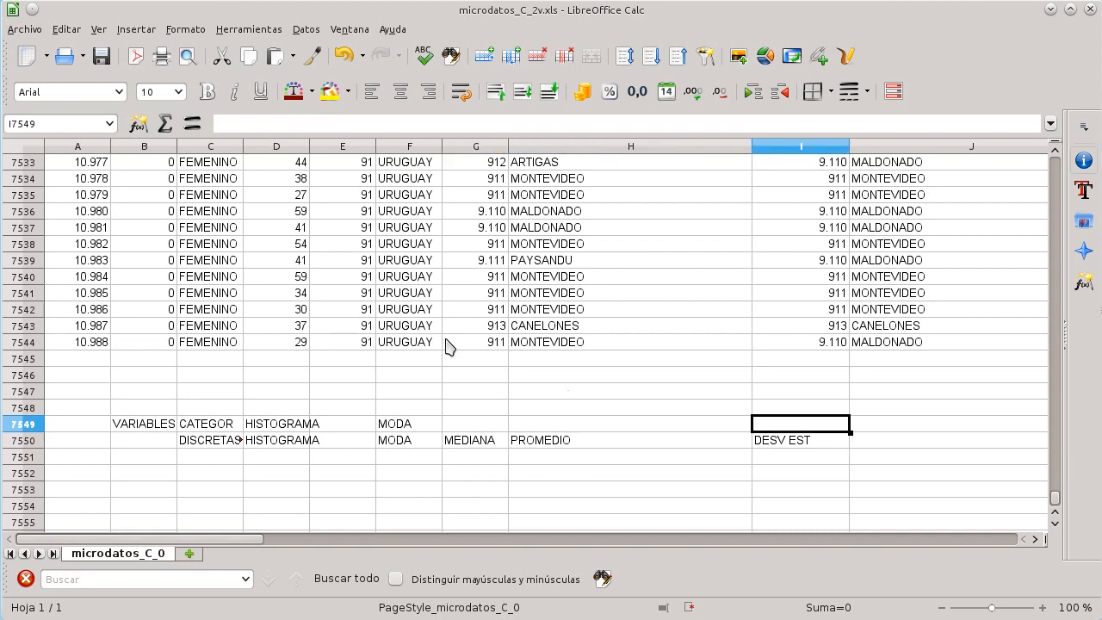
key(Right)
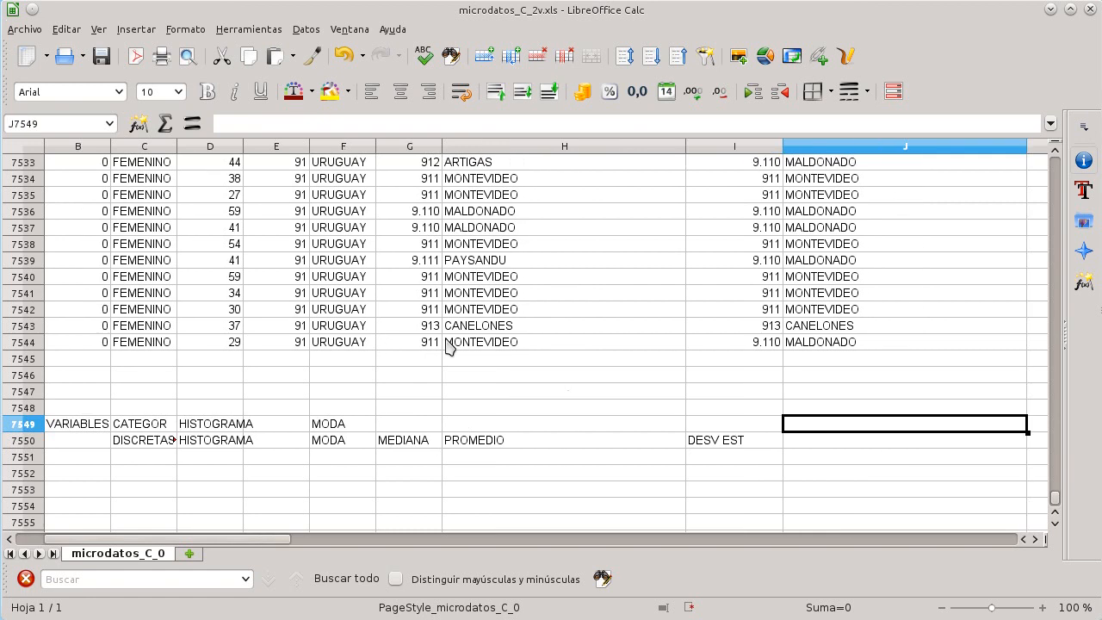
text(5)
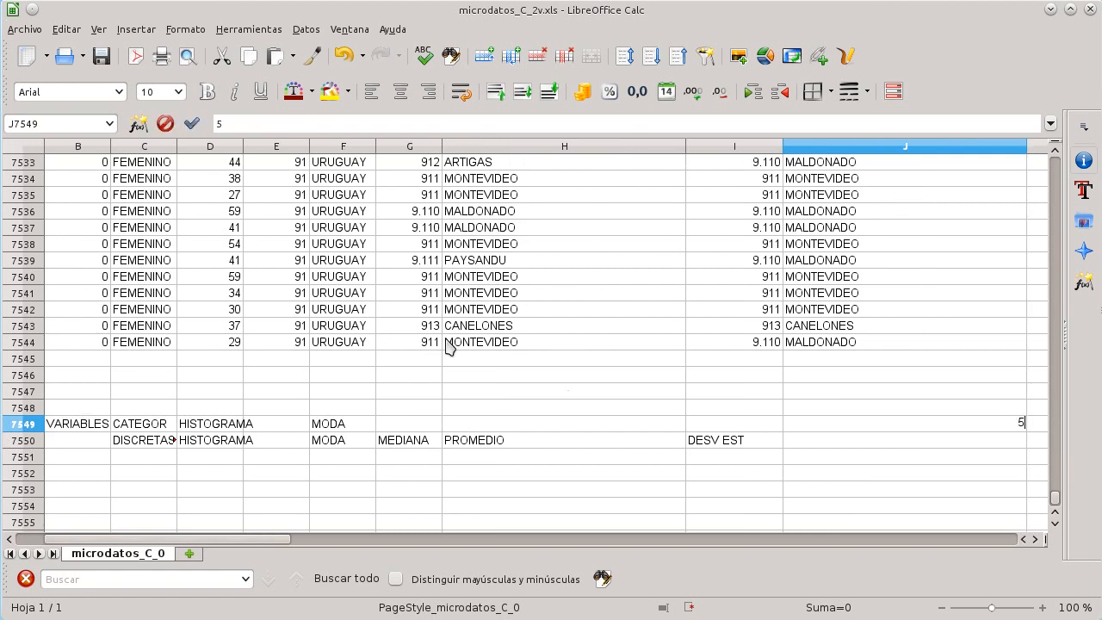
key(Return)
text(3)
key(Return)
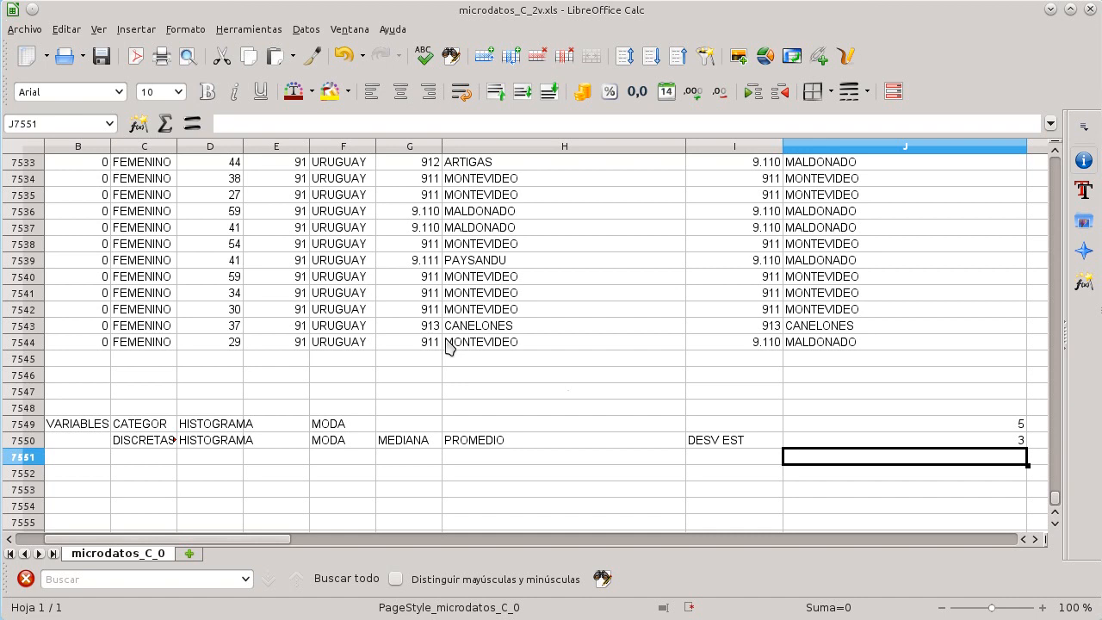
Step: Label the first variable SEXO in column B a few rows below the headers
key(Left)
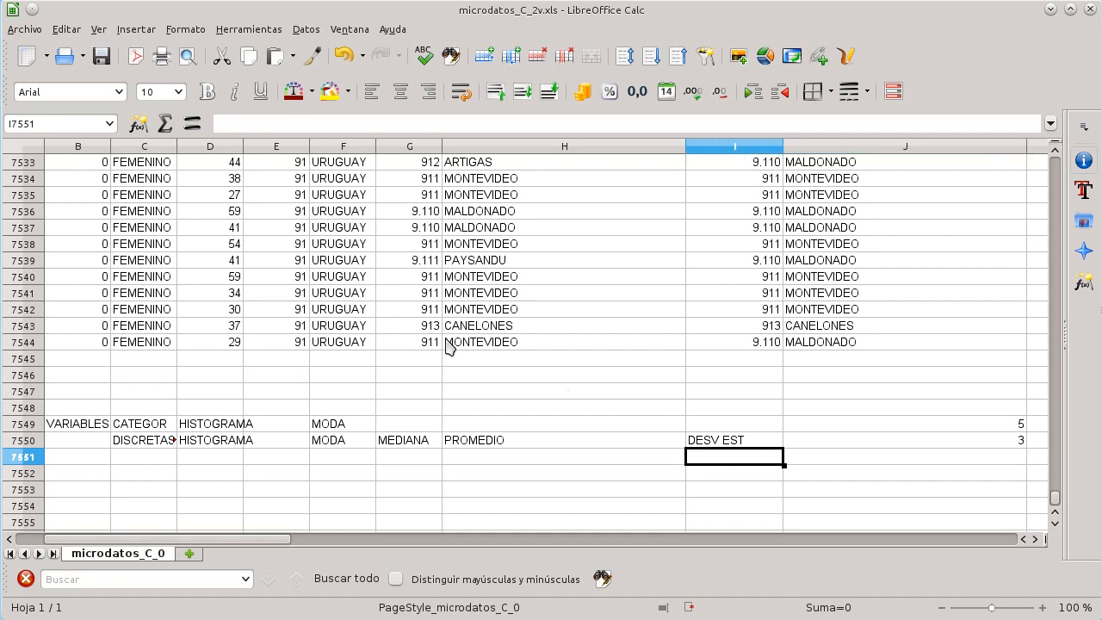
key(Home)
key(Down)
key(Down)
key(Down)
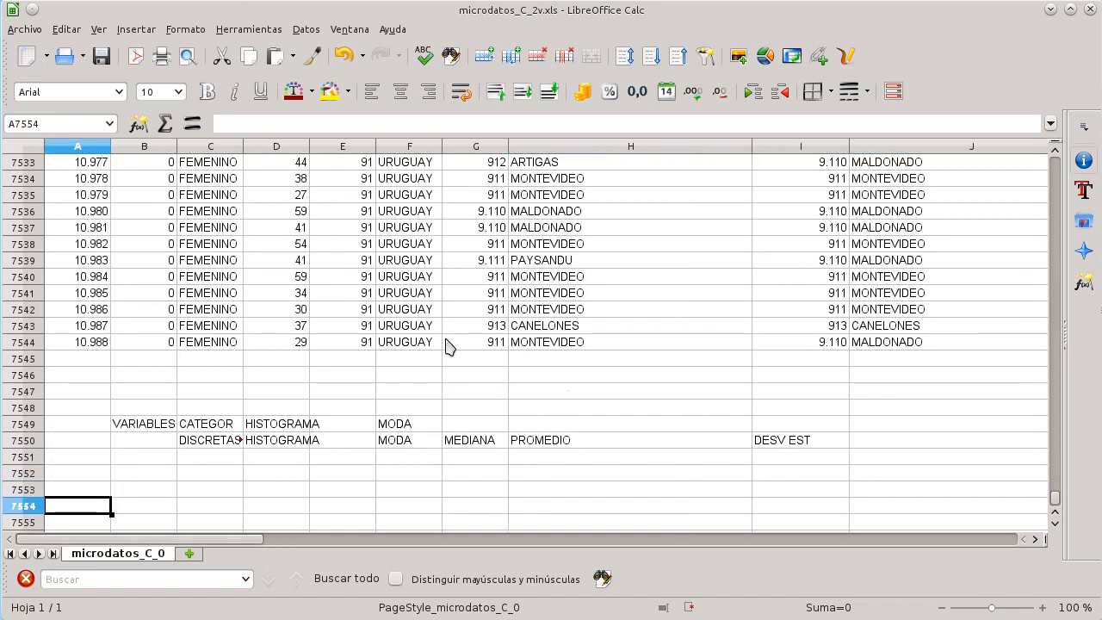
key(Up)
key(Right)
text(SEXO)
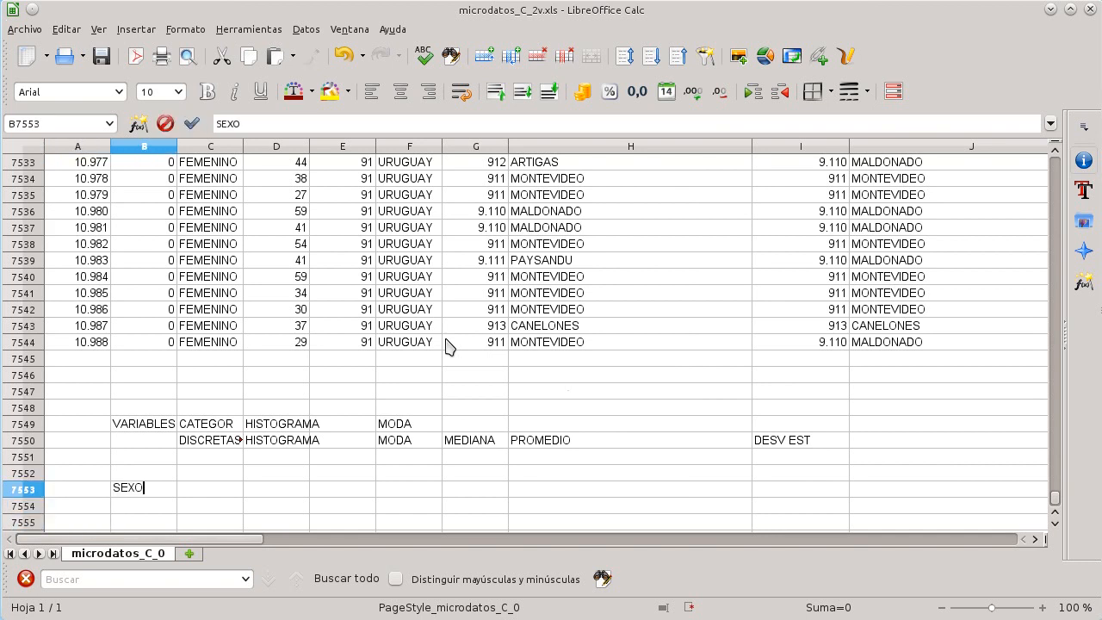
key(Tab)
Step: Copy the Sexo codes and descriptions from the Diccionario de variables file and paste them beside SEXO
key(alt+Tab)
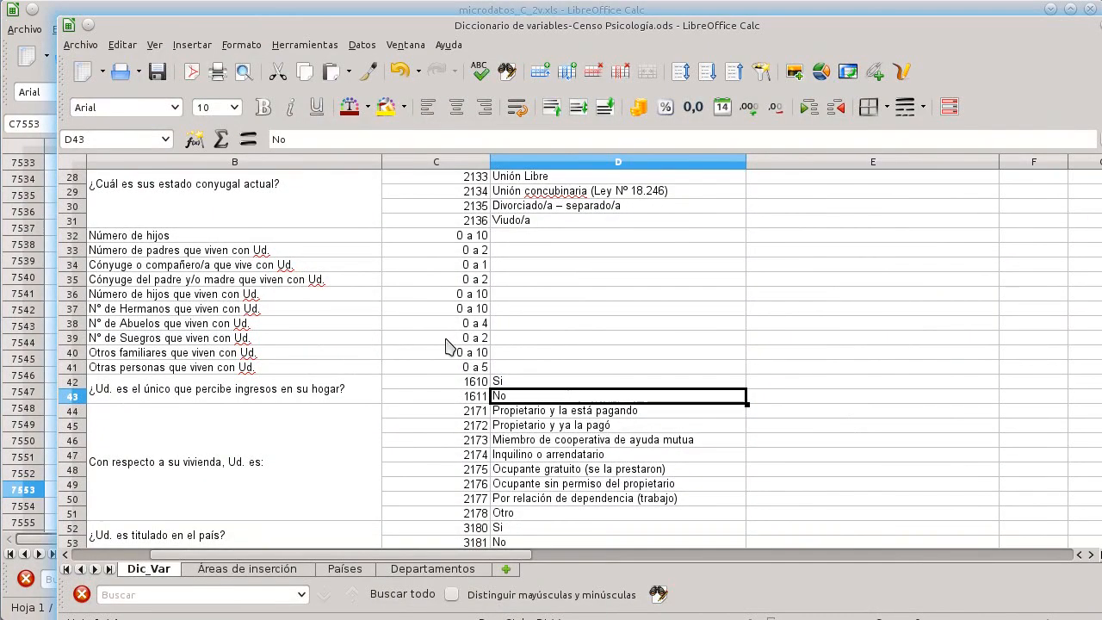
scroll(550, 425, up, 10)
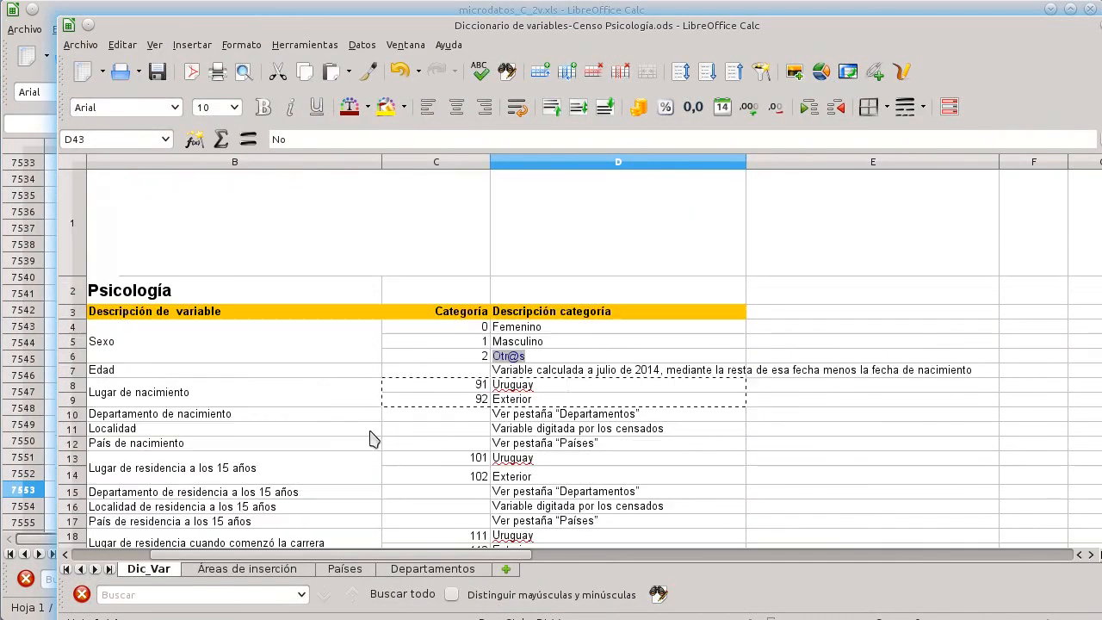
click(472, 335)
drag(472, 334, 508, 360)
key(ctrl+c)
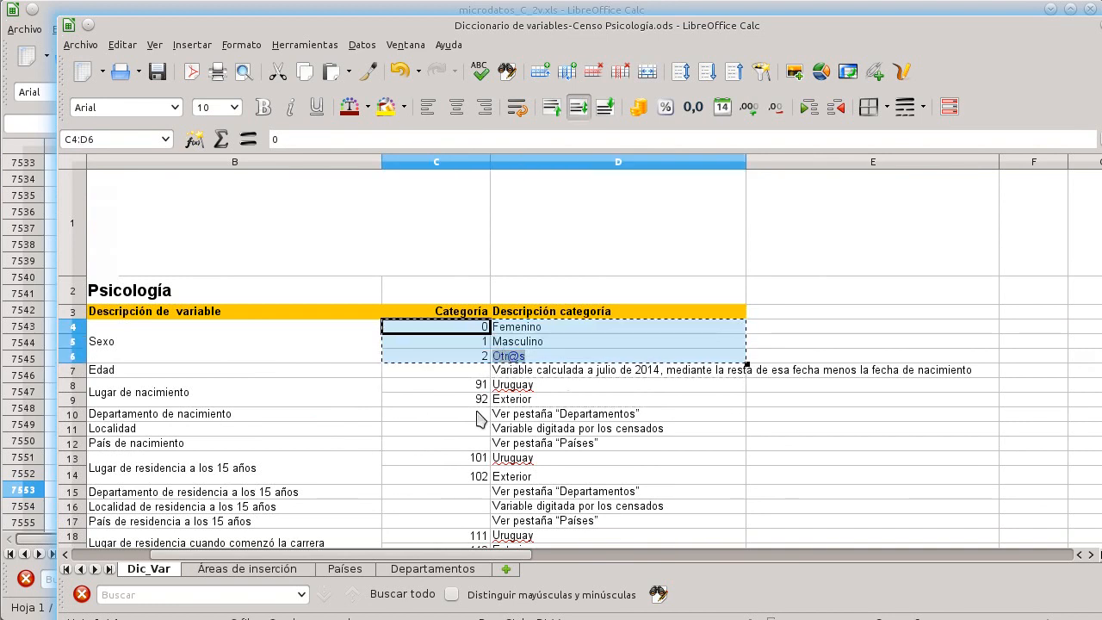
key(alt+Tab)
scroll(237, 438, down, 2)
key(ctrl+v)
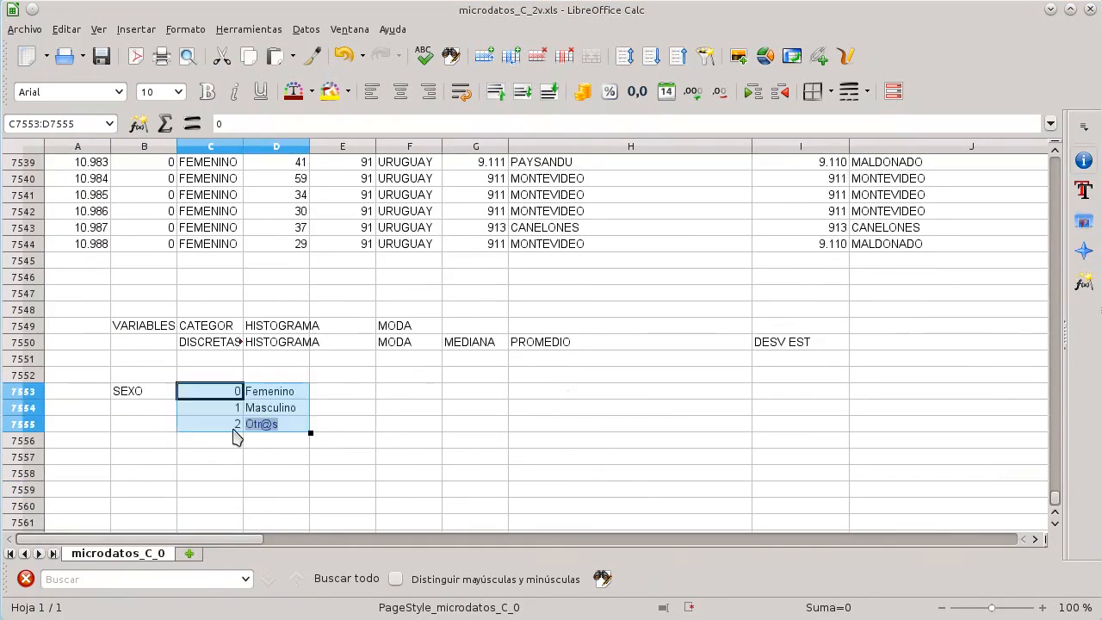
click(398, 393)
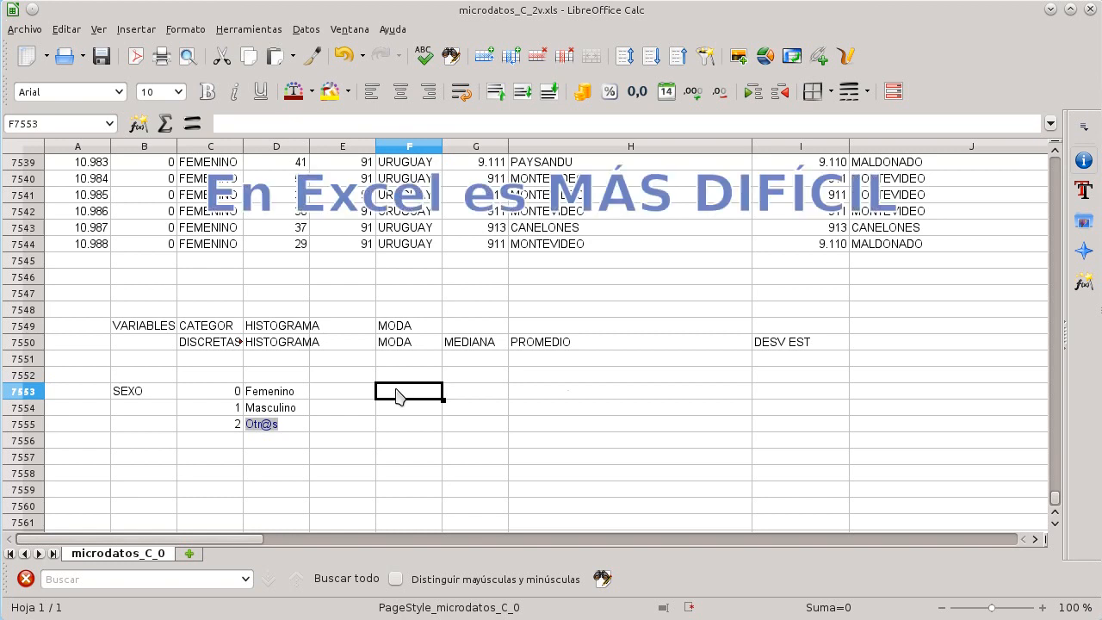
key(Left)
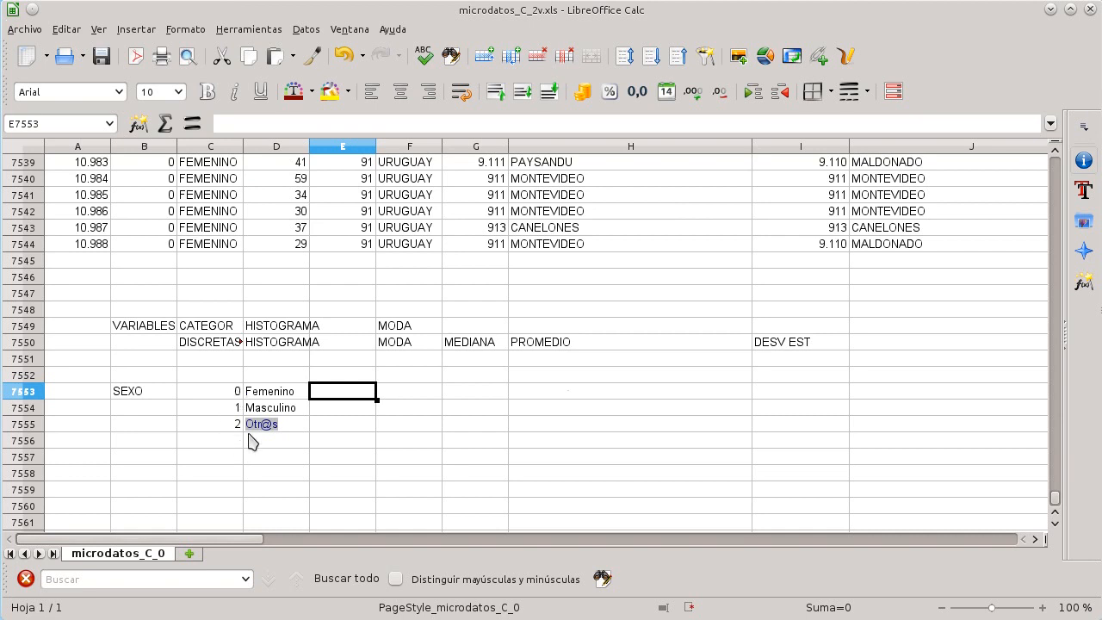
click(235, 393)
click(239, 403)
click(264, 412)
click(247, 379)
click(235, 395)
click(267, 396)
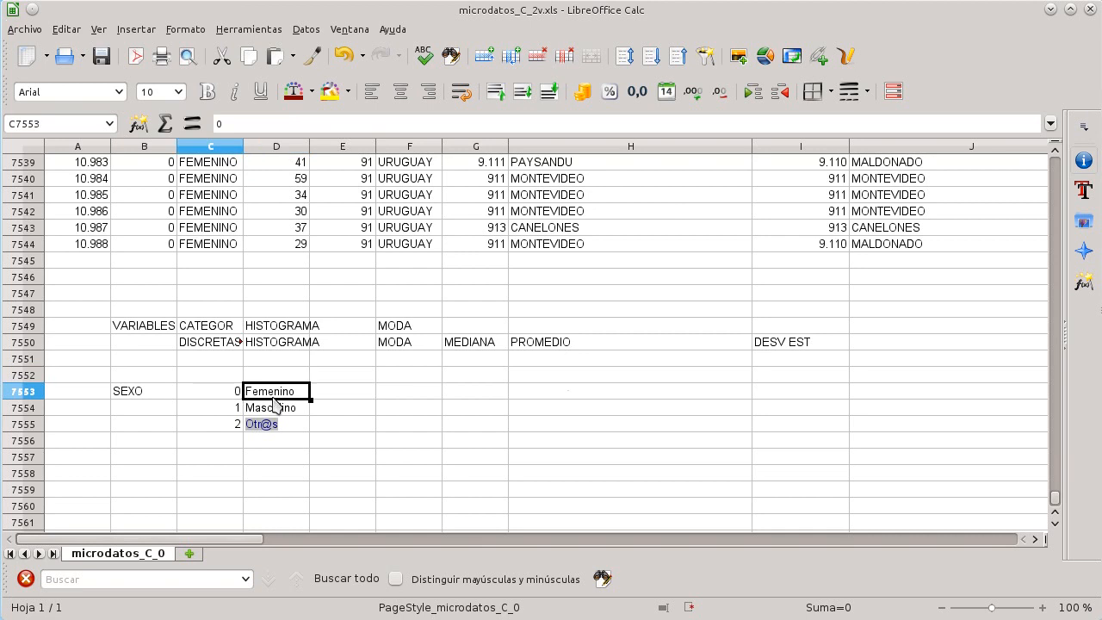
click(223, 405)
Step: Start a FRECUENCIA array formula in cell E7553 with the SEXO data range B2:B7544
click(348, 395)
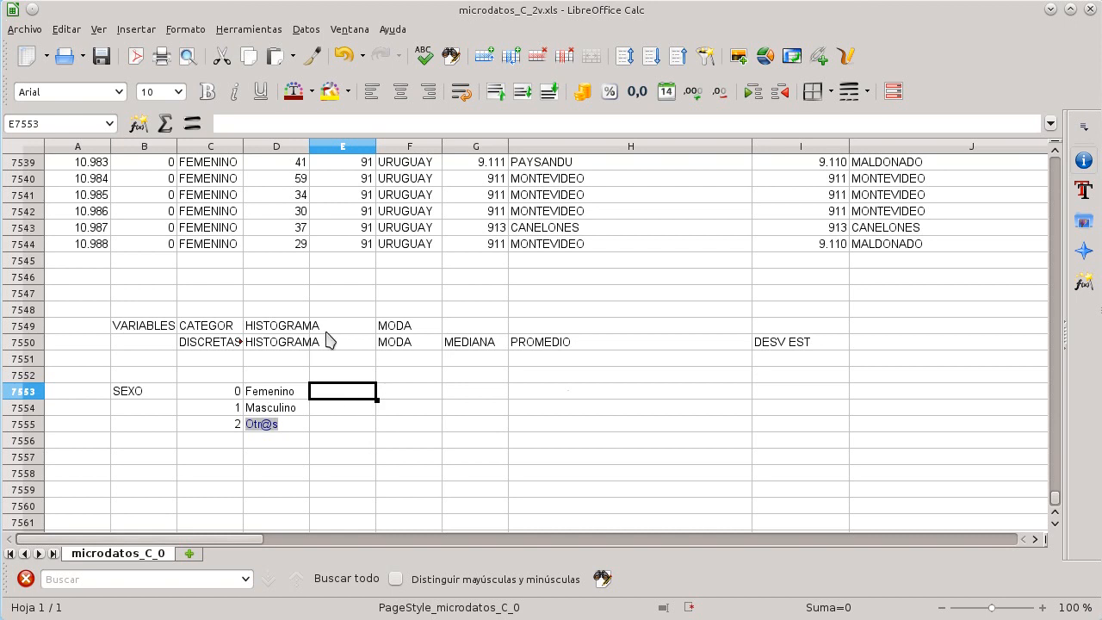
click(136, 29)
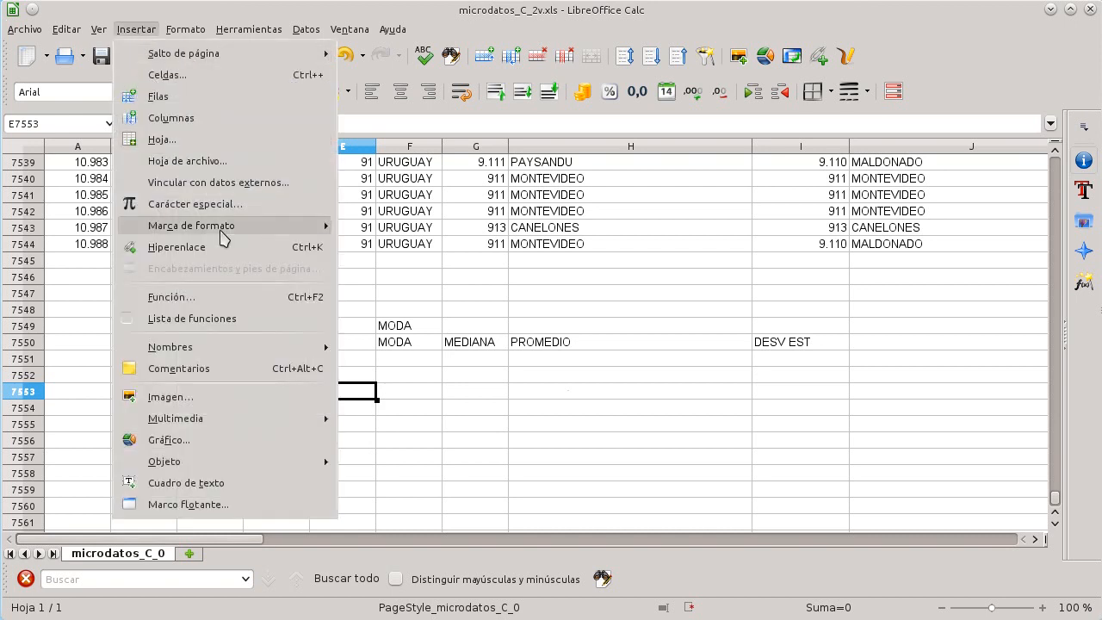
click(224, 297)
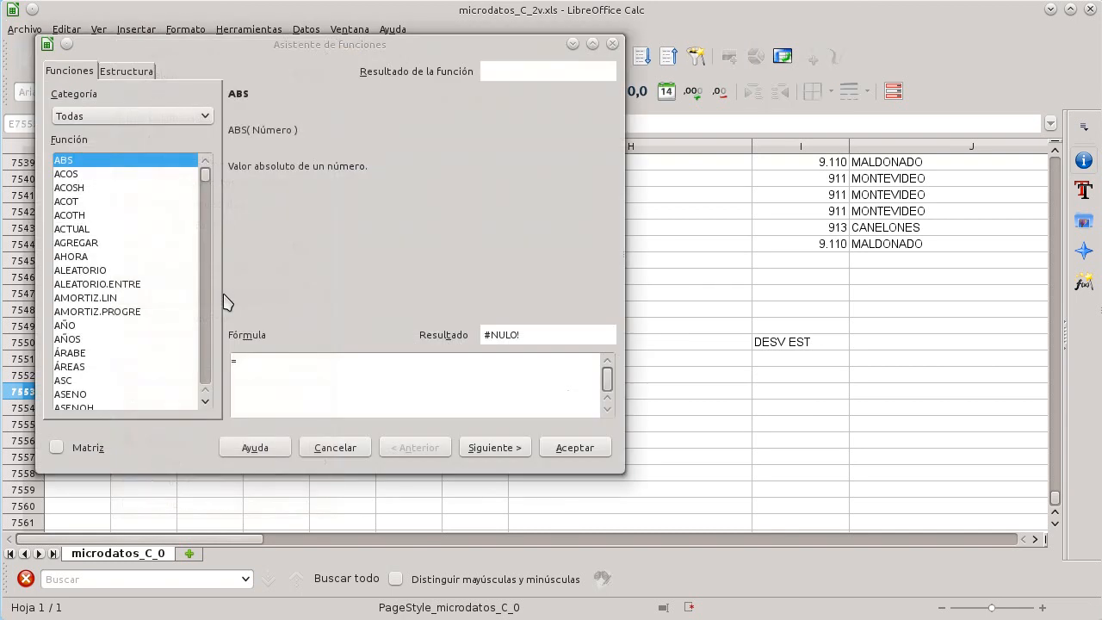
click(156, 246)
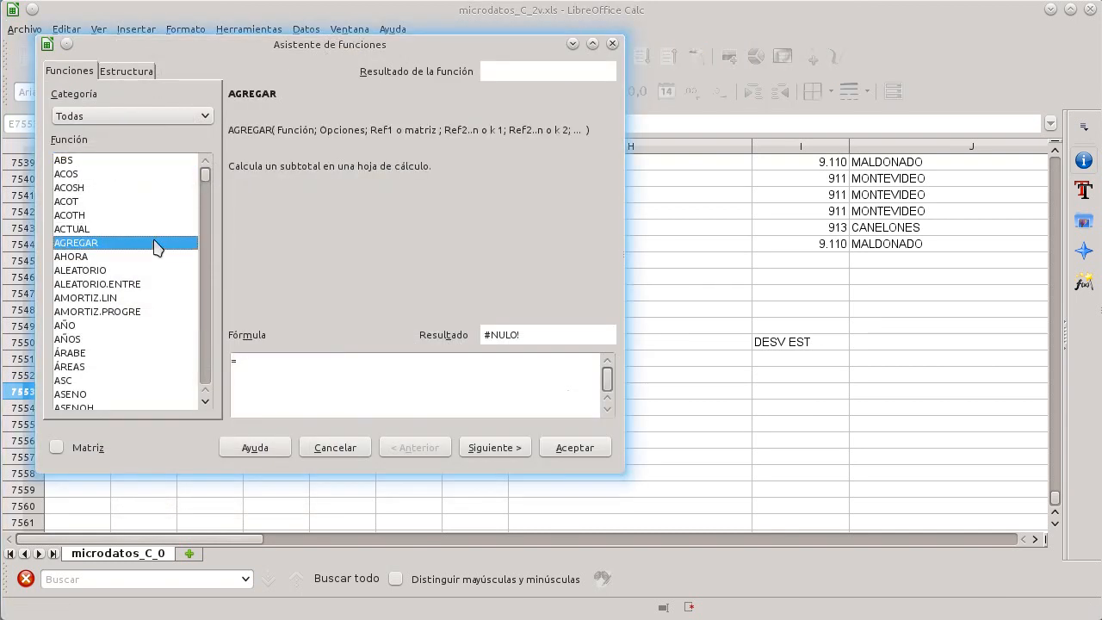
key(f)
key(r)
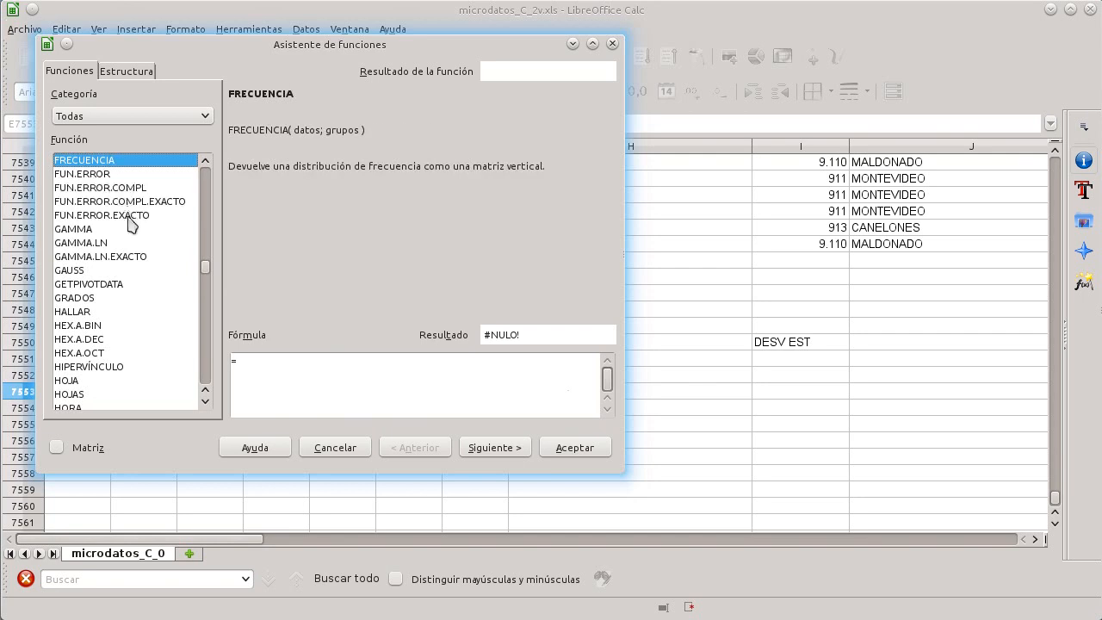
double_click(98, 161)
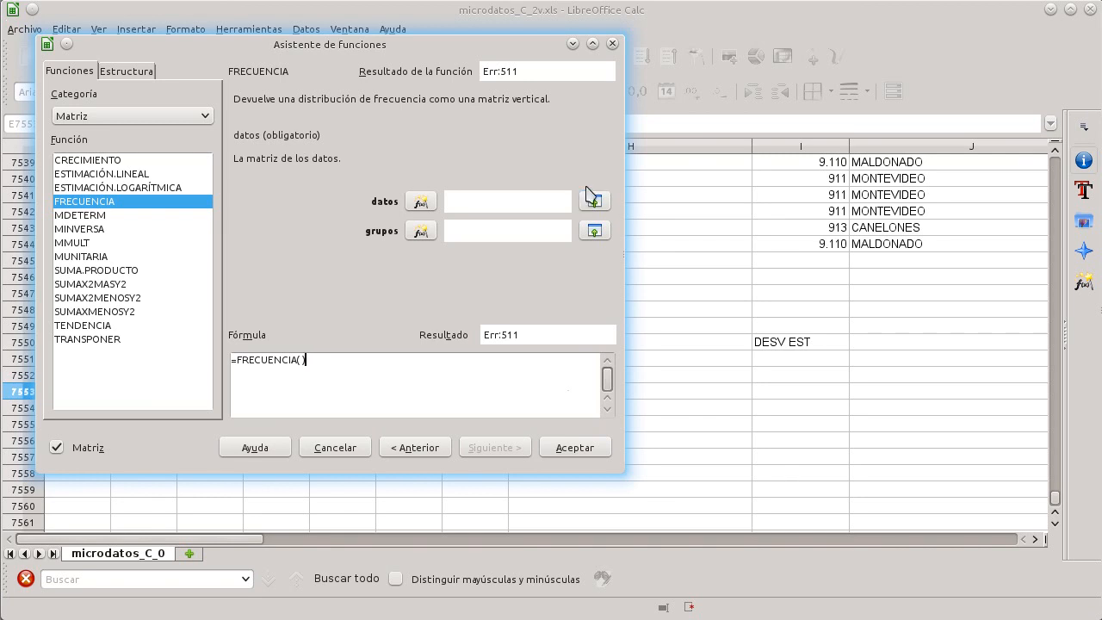
click(556, 202)
drag(487, 53, 742, 128)
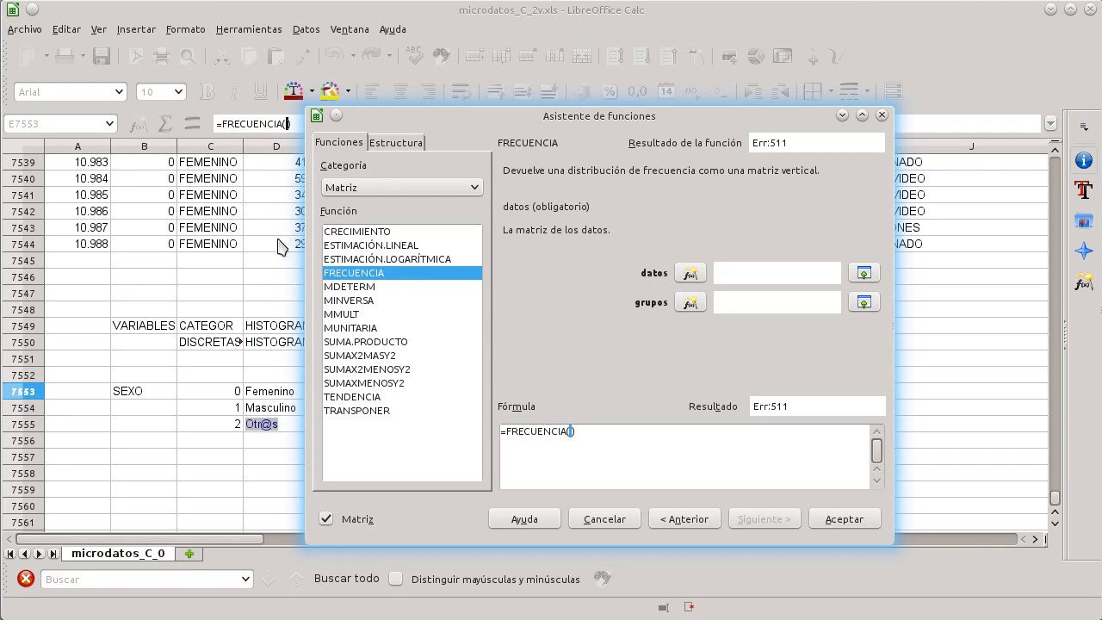
scroll(135, 234, up, 4)
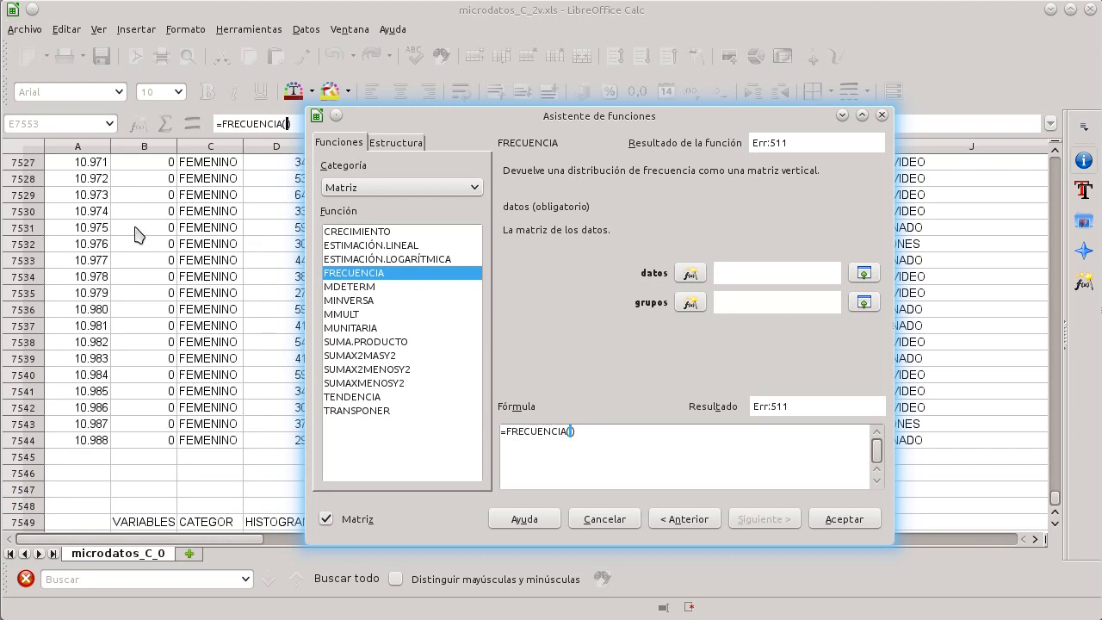
scroll(215, 198, up, 2)
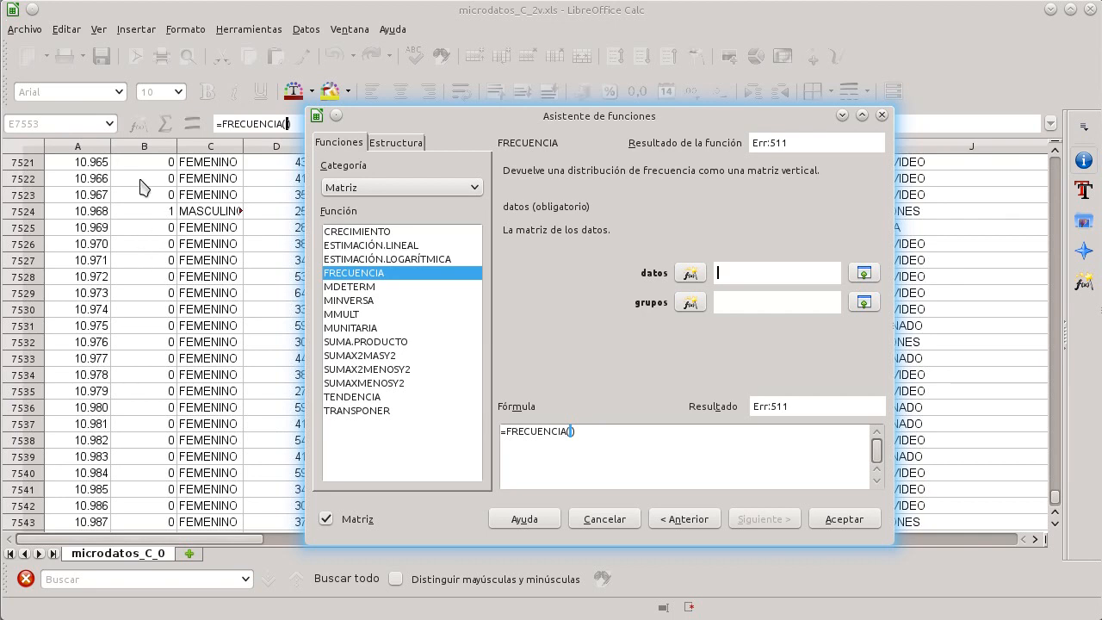
text(B2:B7544)
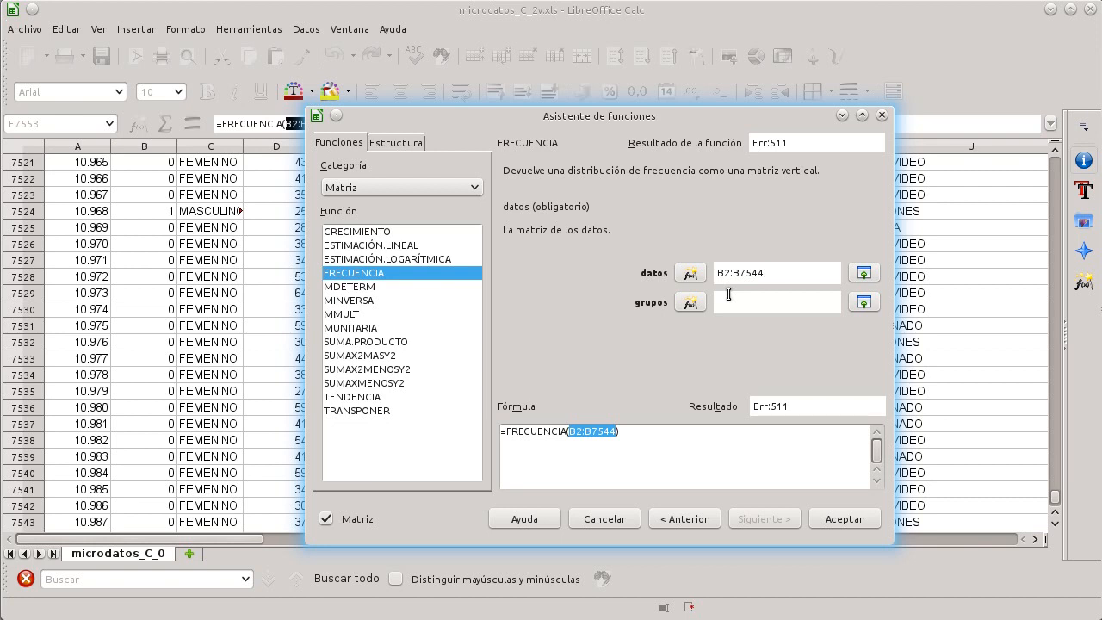
click(729, 294)
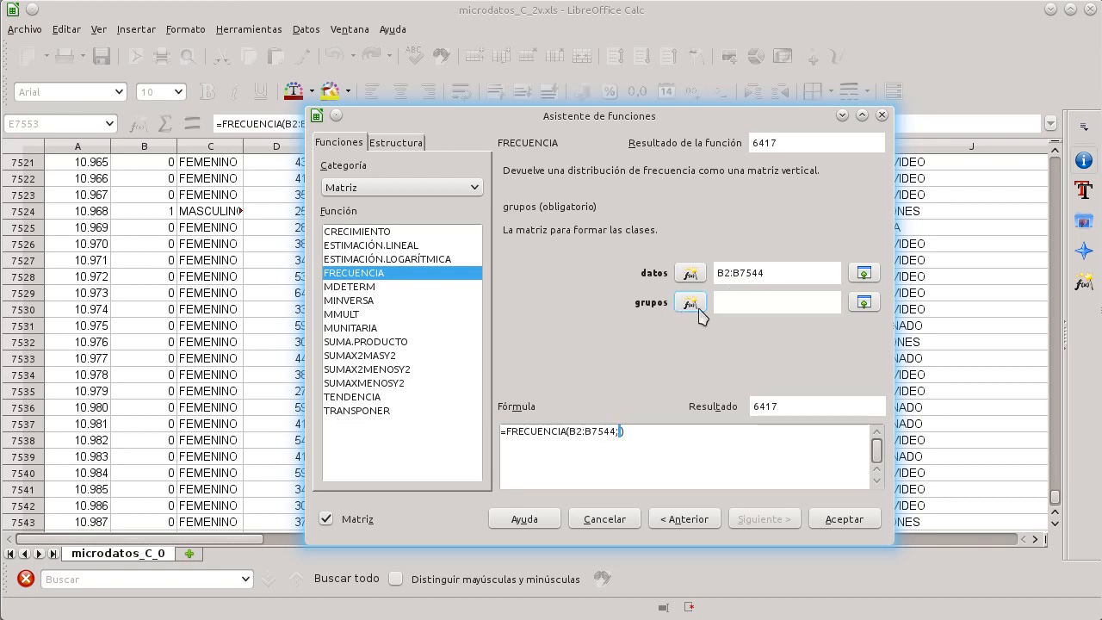
click(691, 301)
scroll(245, 306, down, 8)
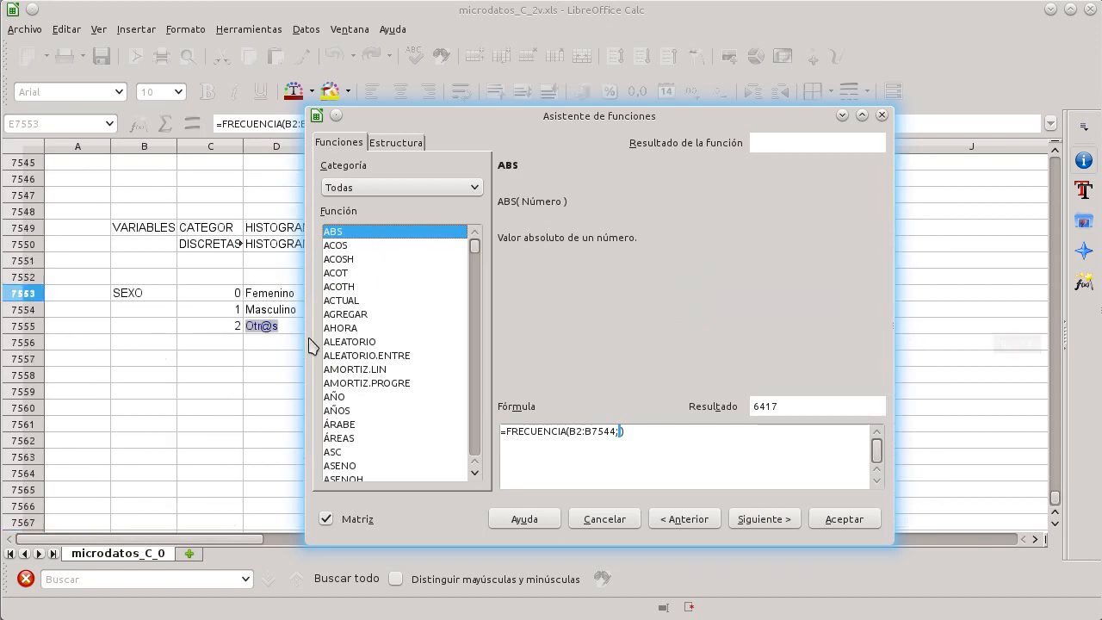
click(225, 292)
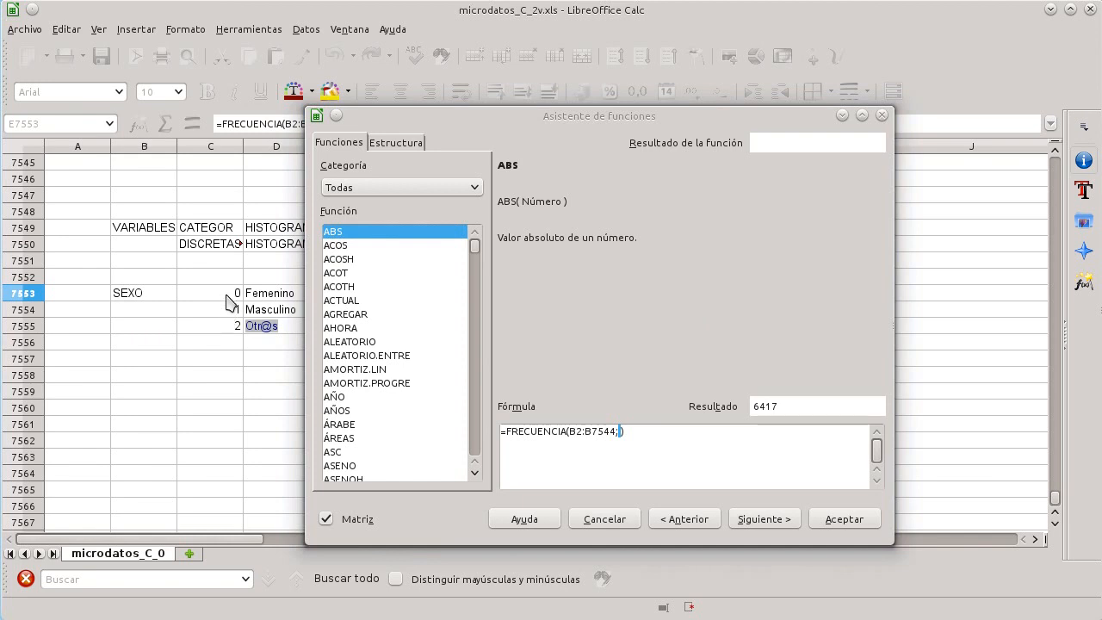
click(692, 427)
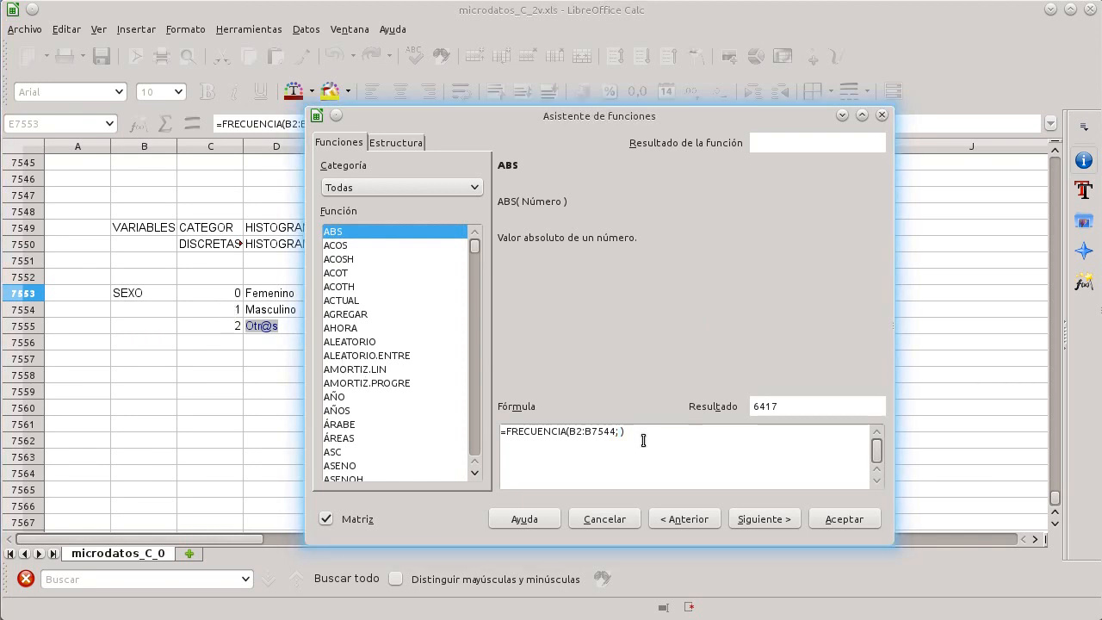
click(763, 524)
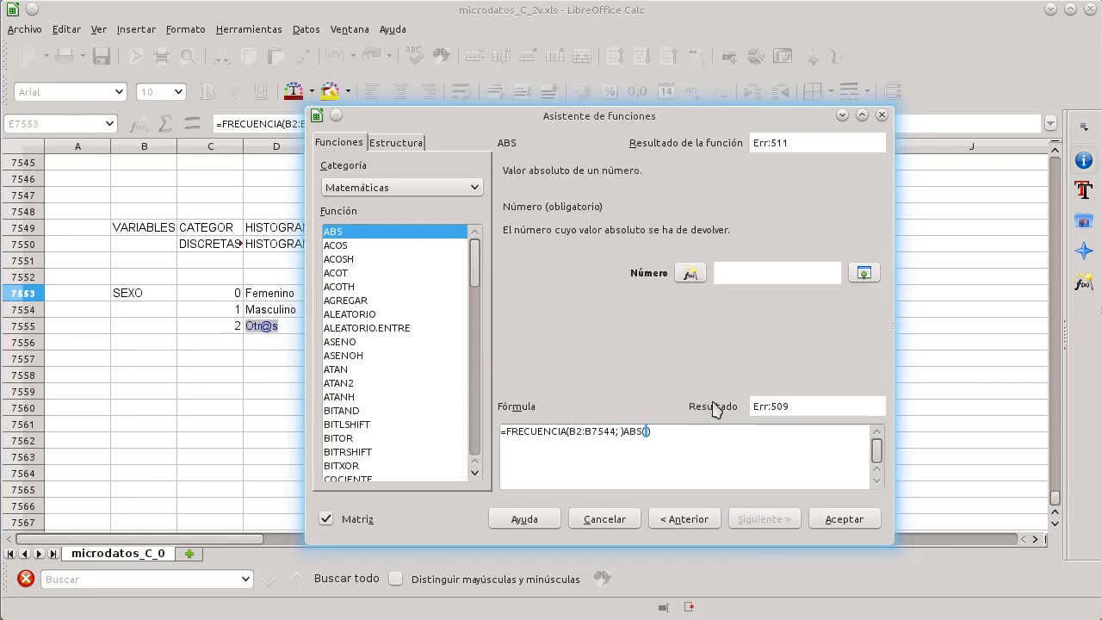
key(BackSpace)
key(BackSpace)
key(BackSpace)
key(BackSpace)
key(BackSpace)
key(BackSpace)
key(BackSpace)
key(BackSpace)
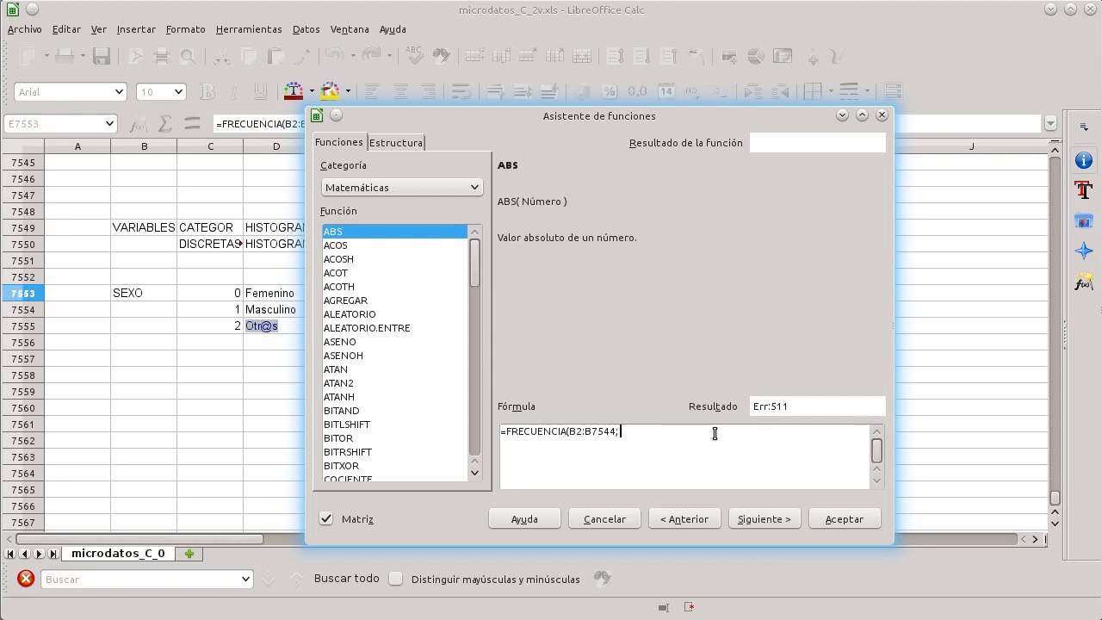
Step: Set the FRECUENCIA groups argument to the codes C7553:C7555 and confirm the array formula
click(210, 295)
click(609, 428)
text(C7553)
text(; )
text(C7555)
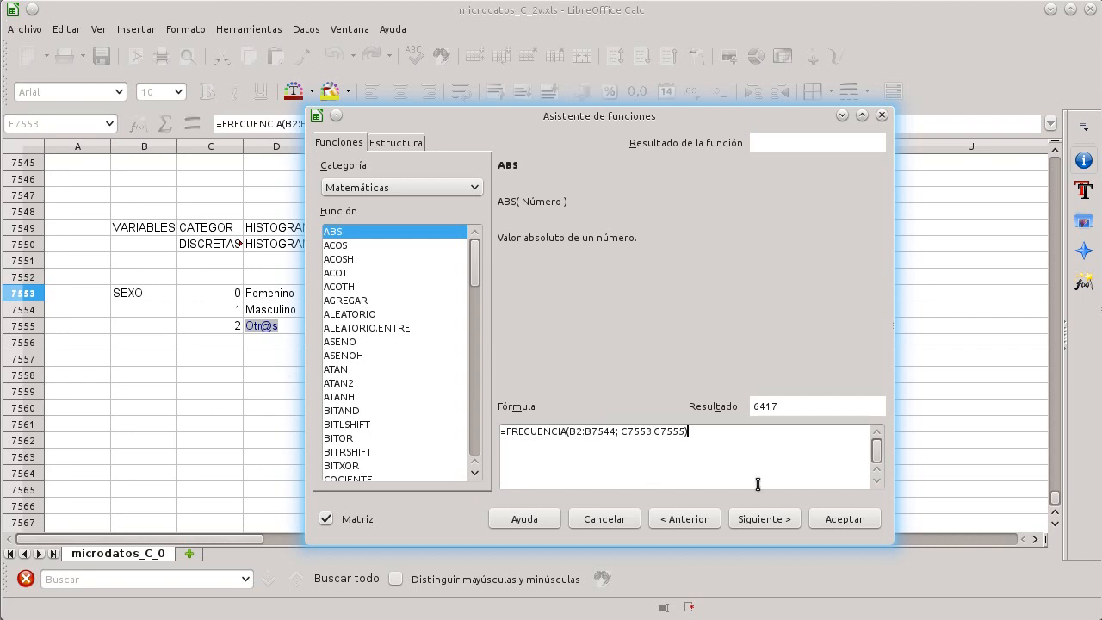
click(775, 521)
click(738, 442)
key(BackSpace)
key(BackSpace)
key(BackSpace)
key(BackSpace)
key(BackSpace)
click(840, 520)
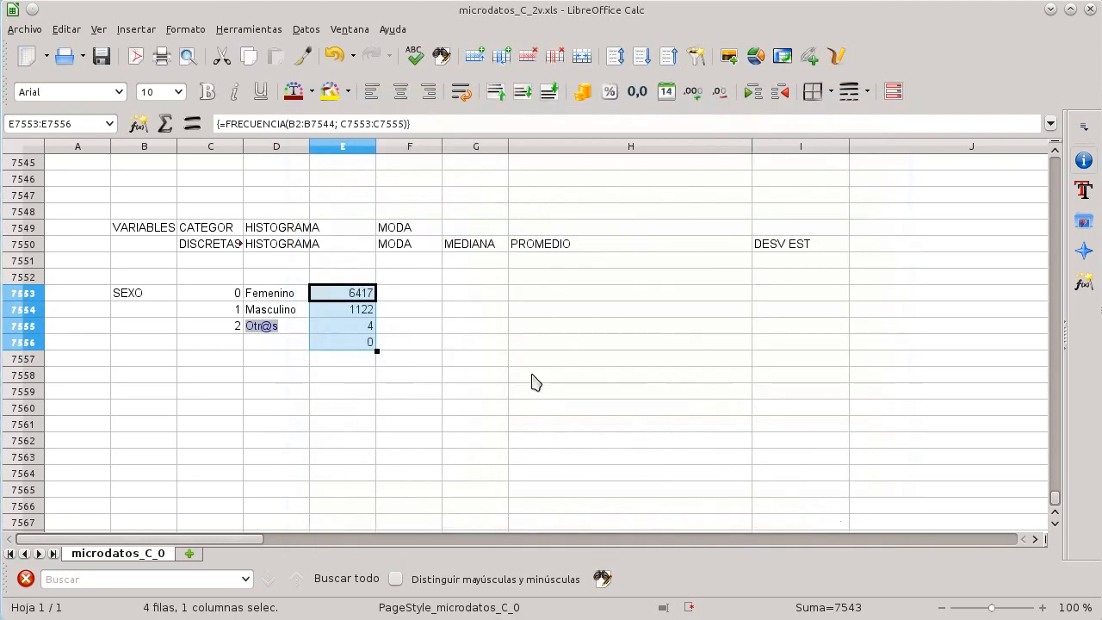
Step: Try to delete a single cell of the frequency result array
click(374, 358)
click(364, 343)
key(Up)
click(363, 347)
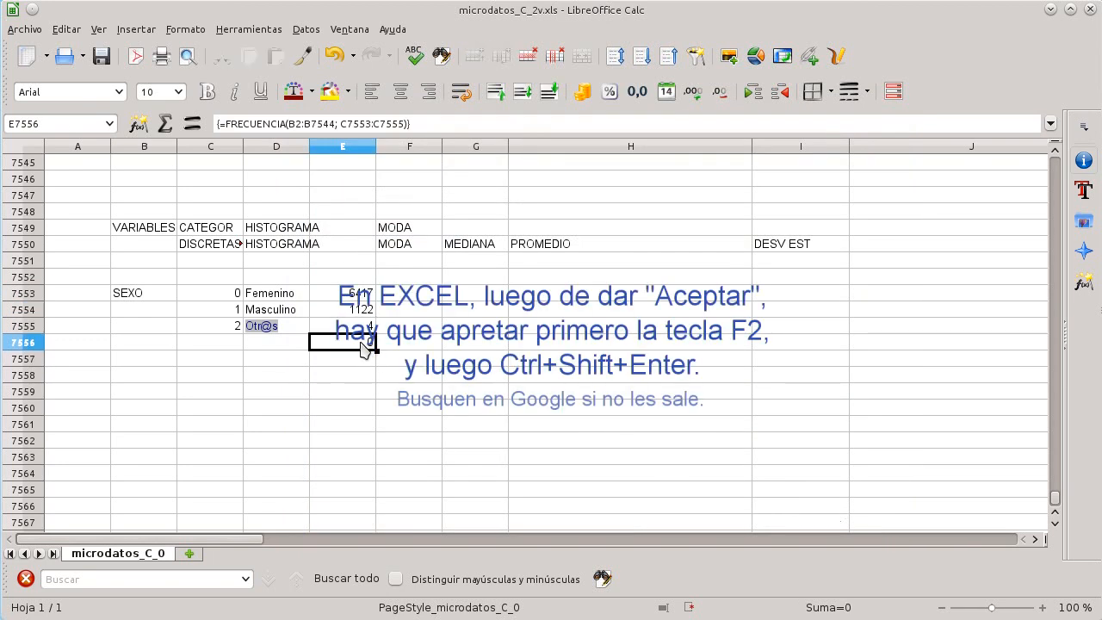
key(Up)
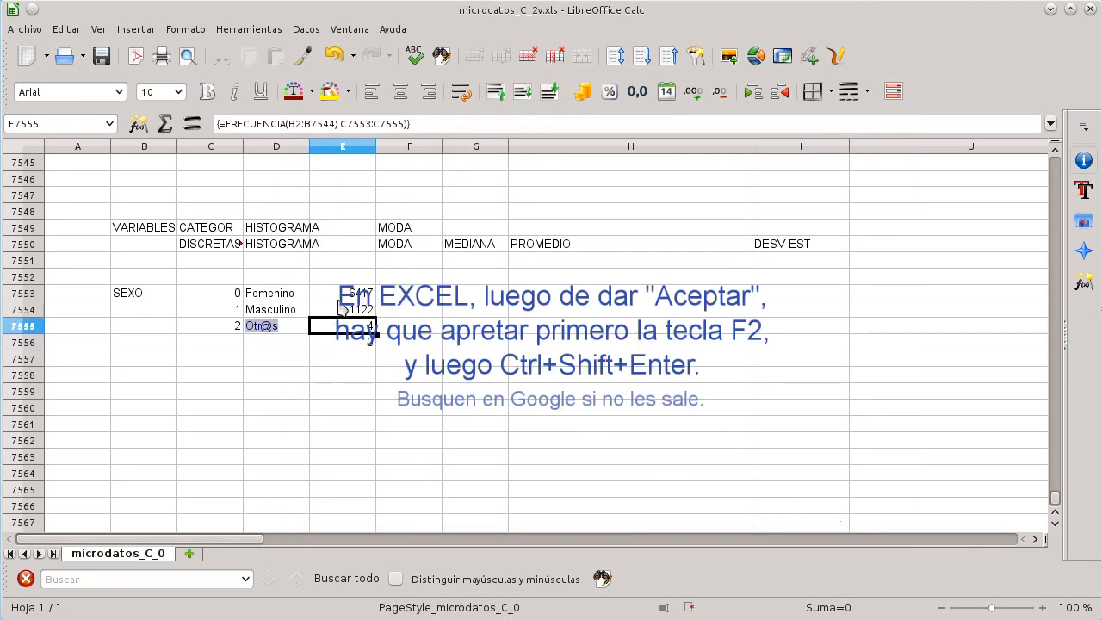
key(Up)
key(Up)
key(Down)
key(Down)
key(Up)
key(Up)
key(Down)
key(Down)
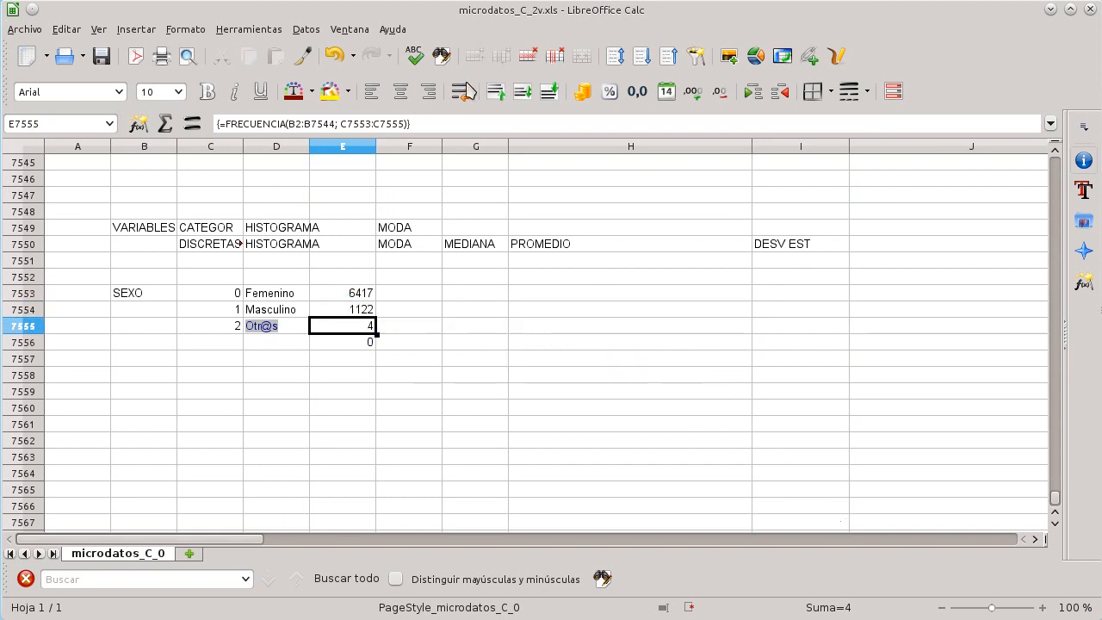
key(Down)
key(Down)
key(Down)
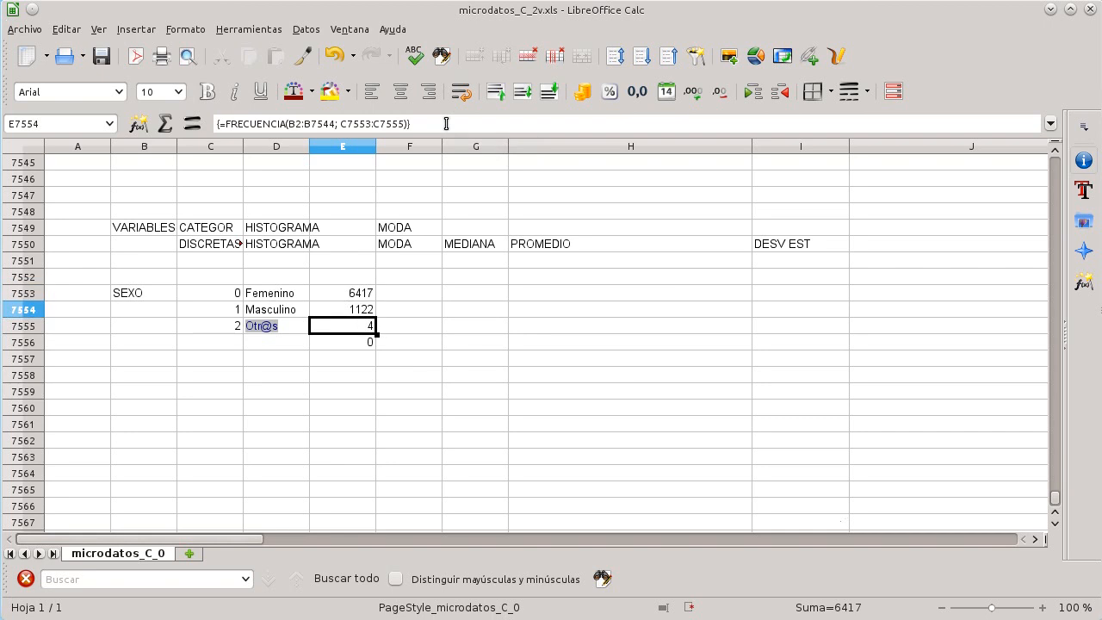
key(Delete)
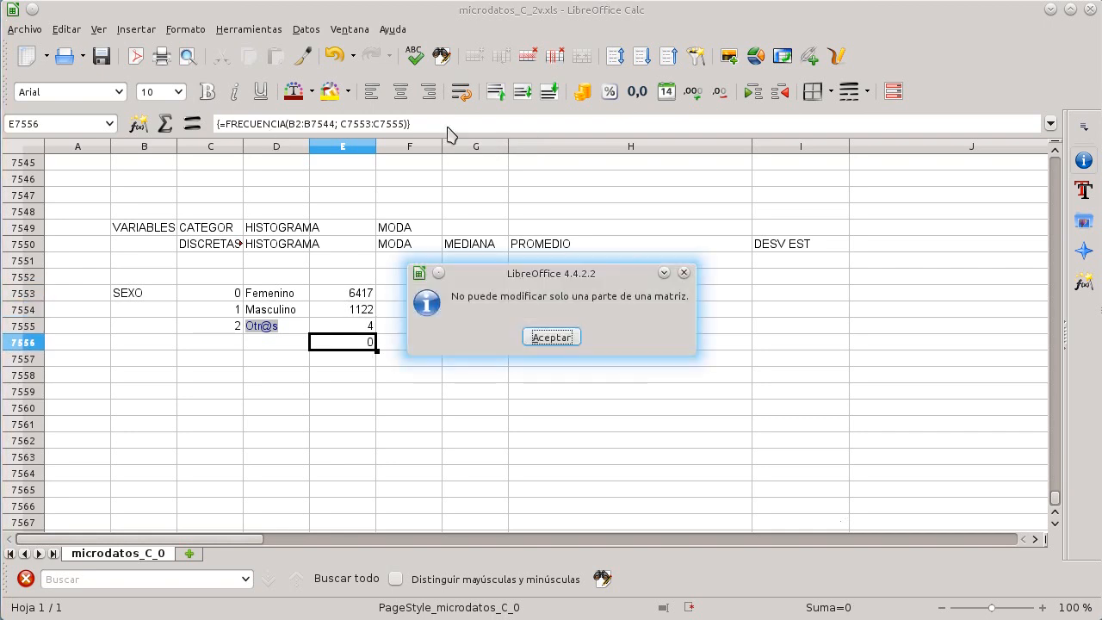
click(552, 337)
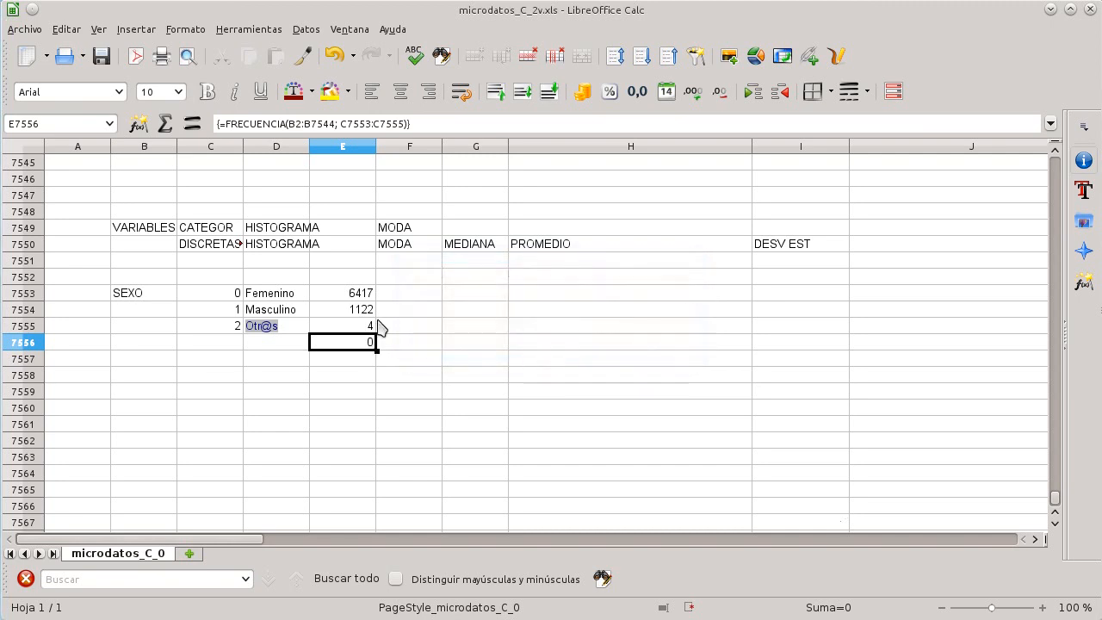
Step: Inspect the frequency results and their matching category codes cell by cell
click(356, 299)
click(350, 316)
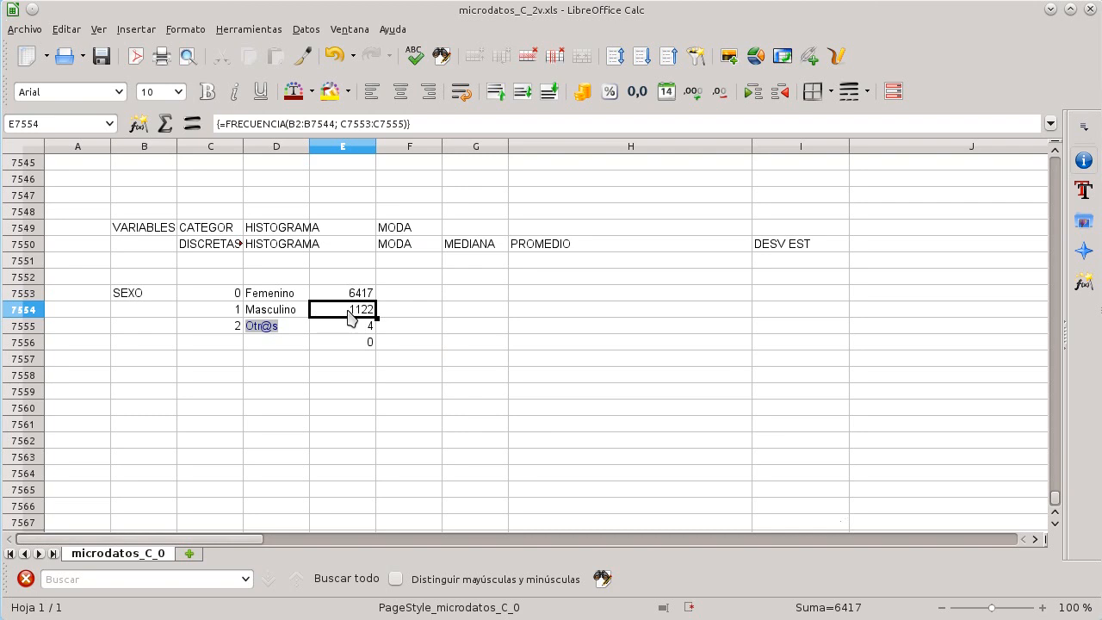
click(347, 362)
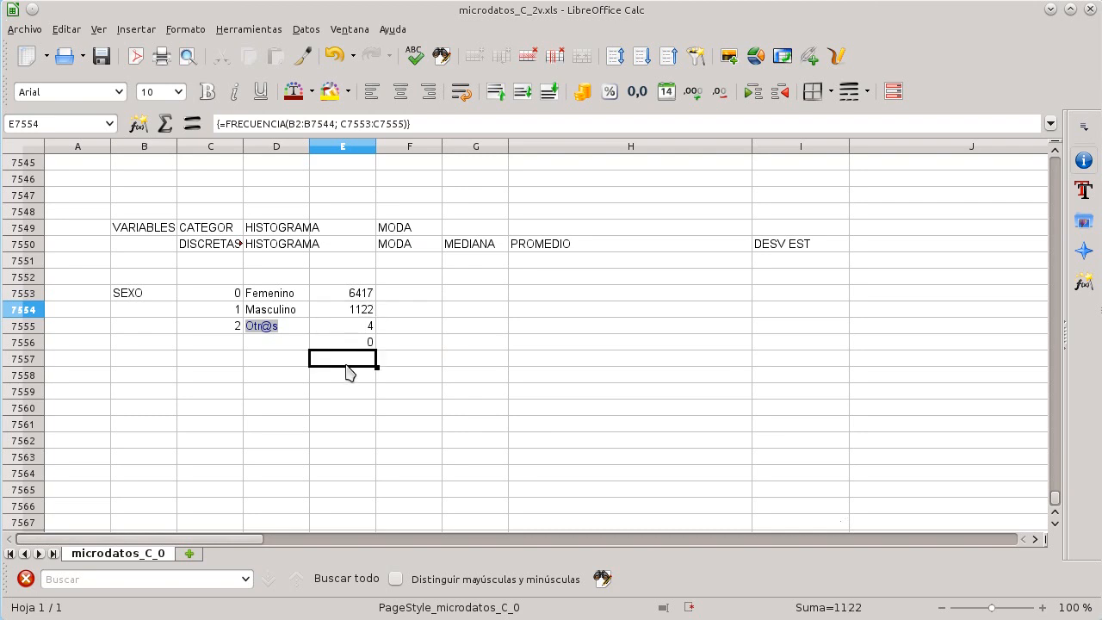
click(365, 296)
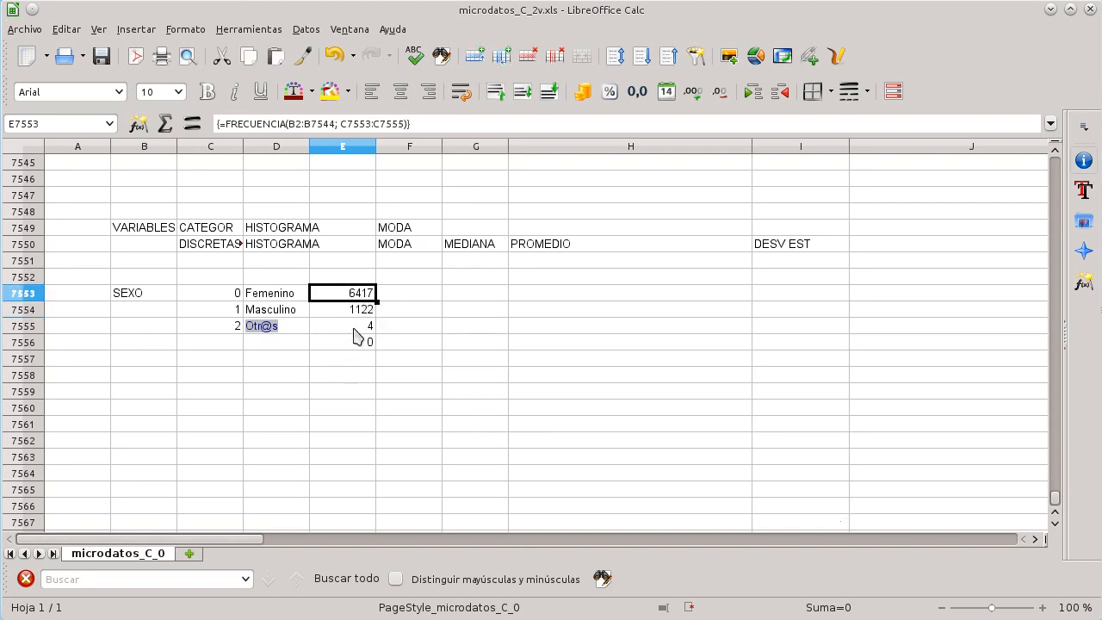
click(354, 311)
click(350, 298)
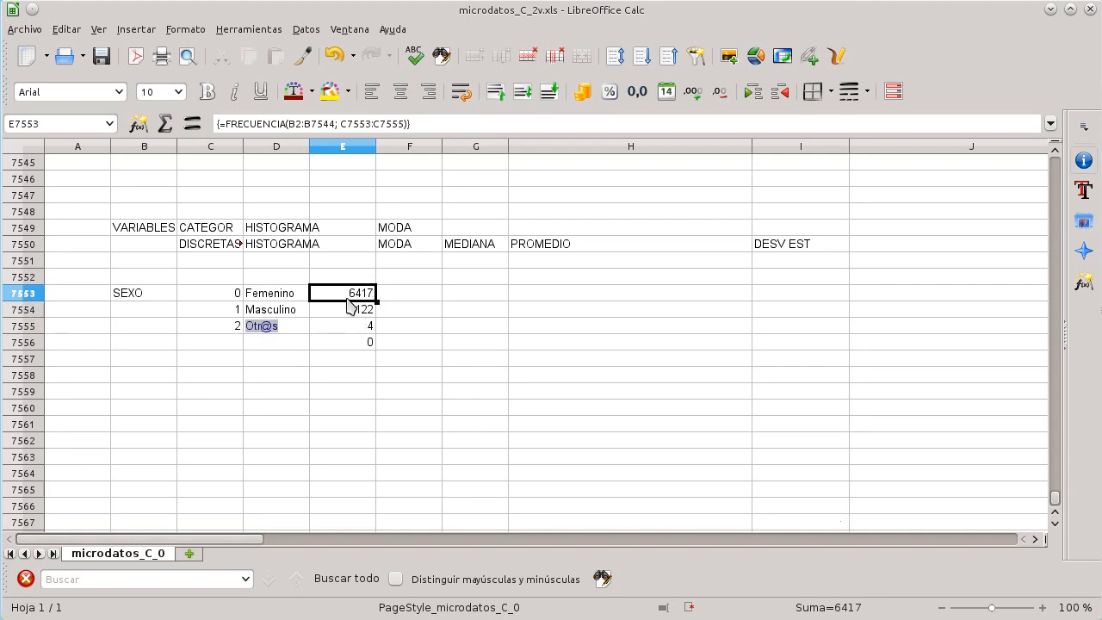
click(225, 297)
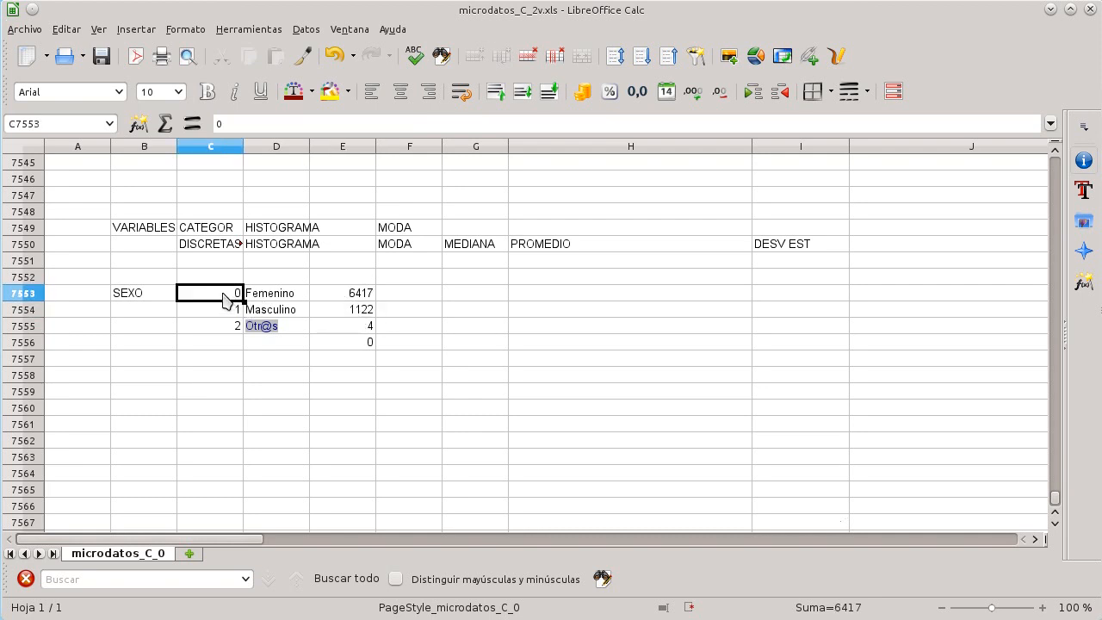
click(361, 312)
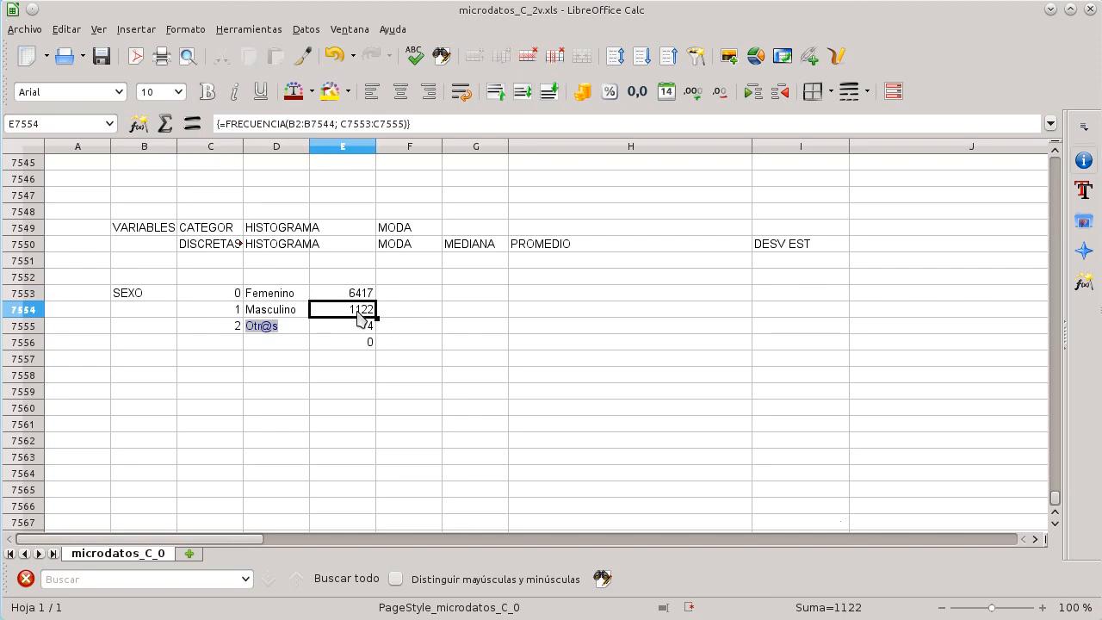
click(223, 312)
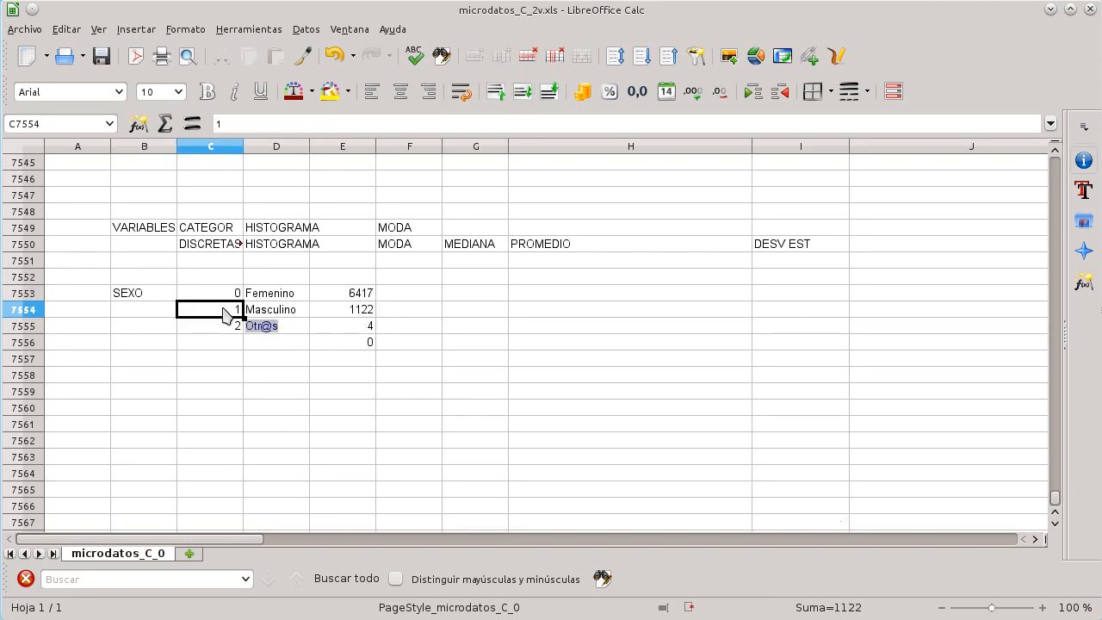
click(369, 312)
click(356, 328)
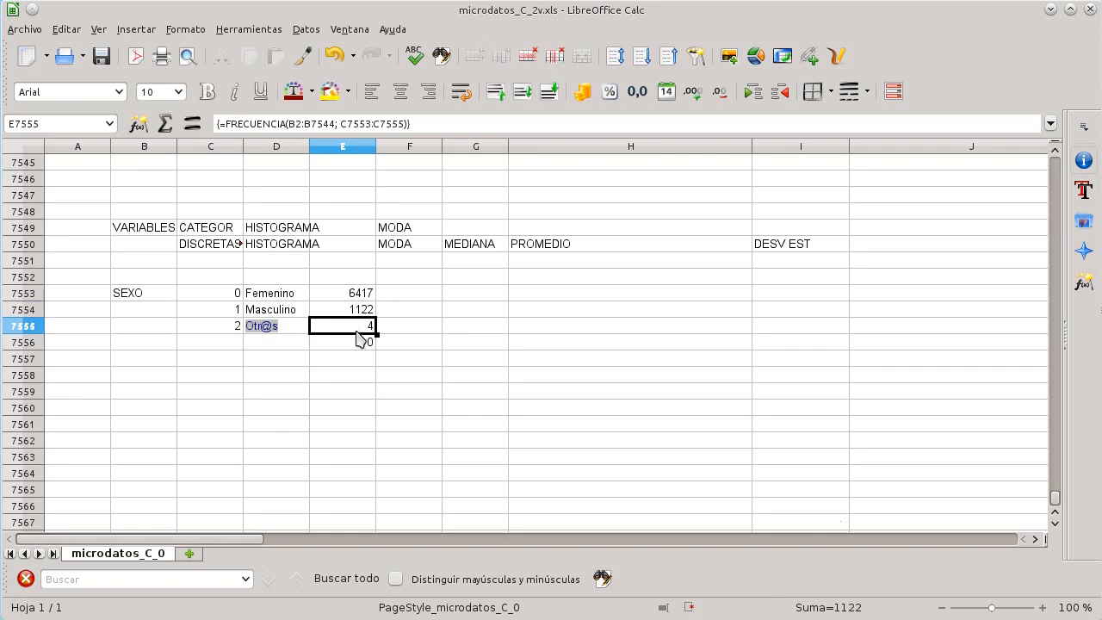
click(218, 331)
click(427, 294)
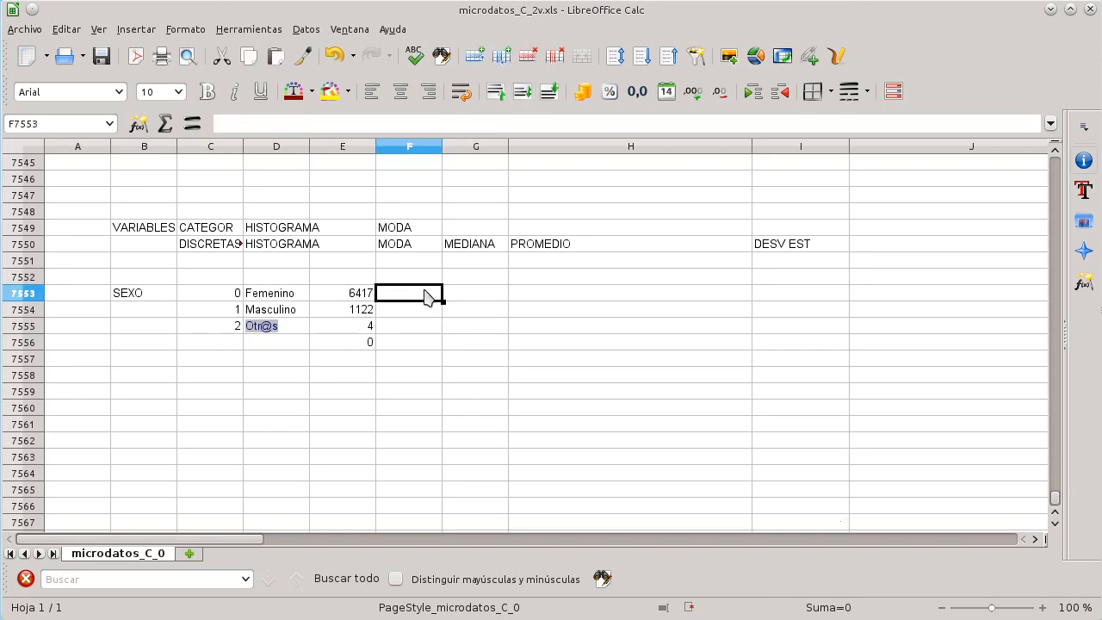
key(Down)
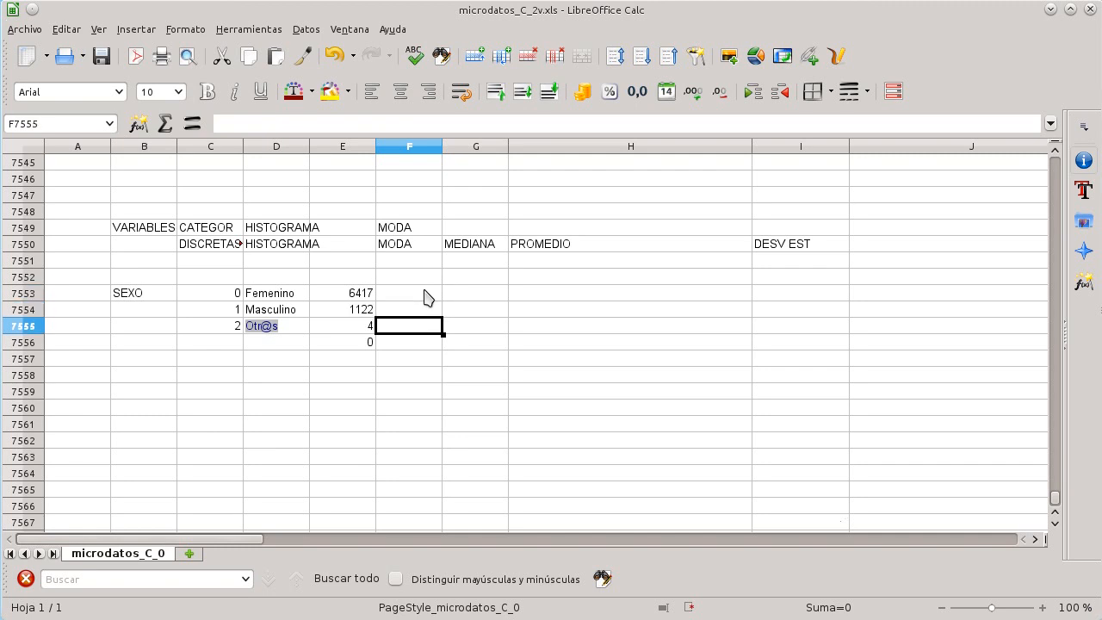
key(Down)
key(Left)
key(Left)
key(Down)
key(Left)
key(Right)
key(Down)
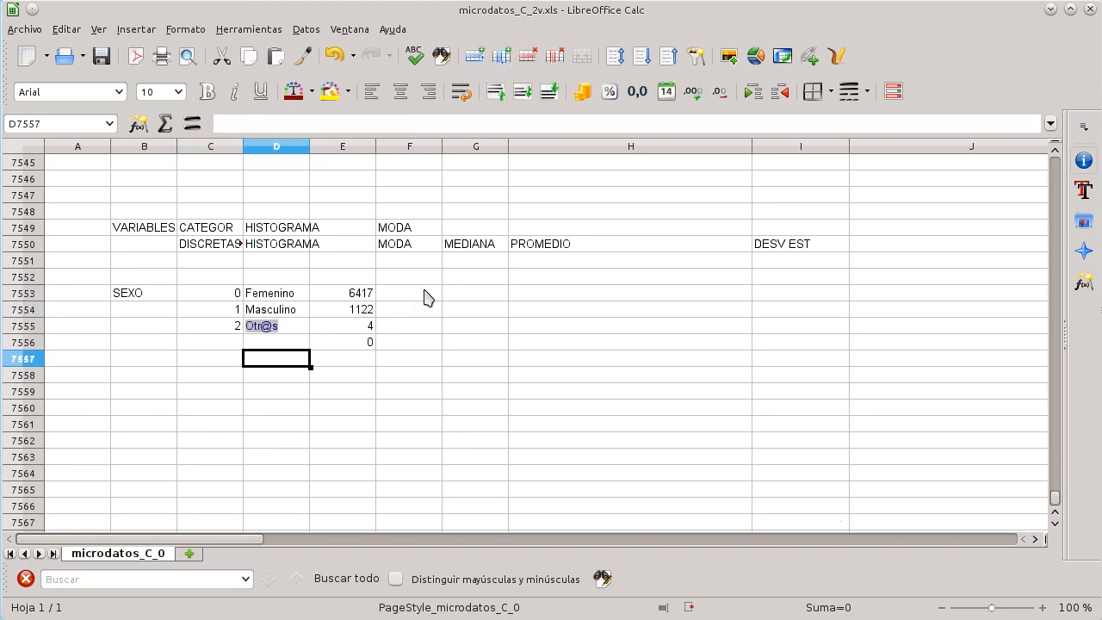
Step: Label cell D7557 TOTAL and sum the frequencies E7553:E7555 in the cell beside it
text(TOTAL)
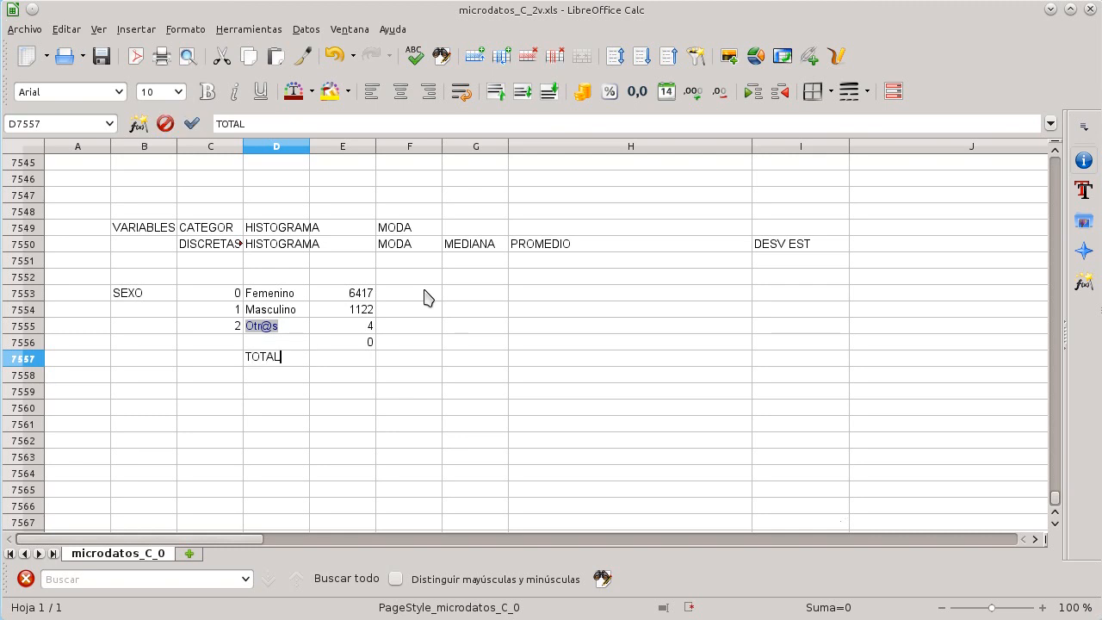
key(Tab)
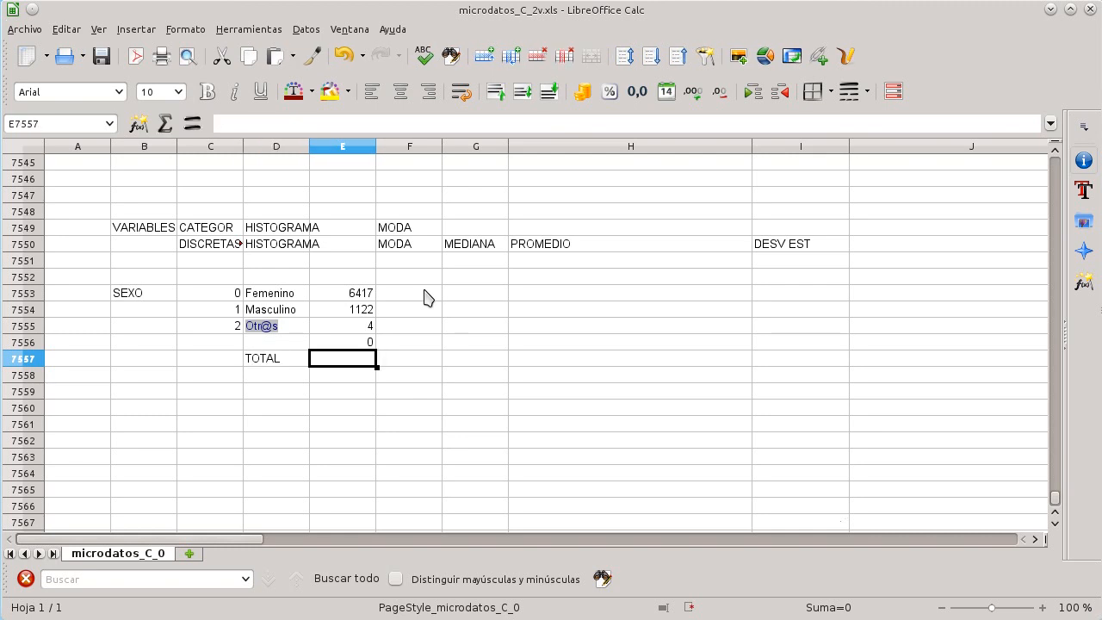
text(=E7553)
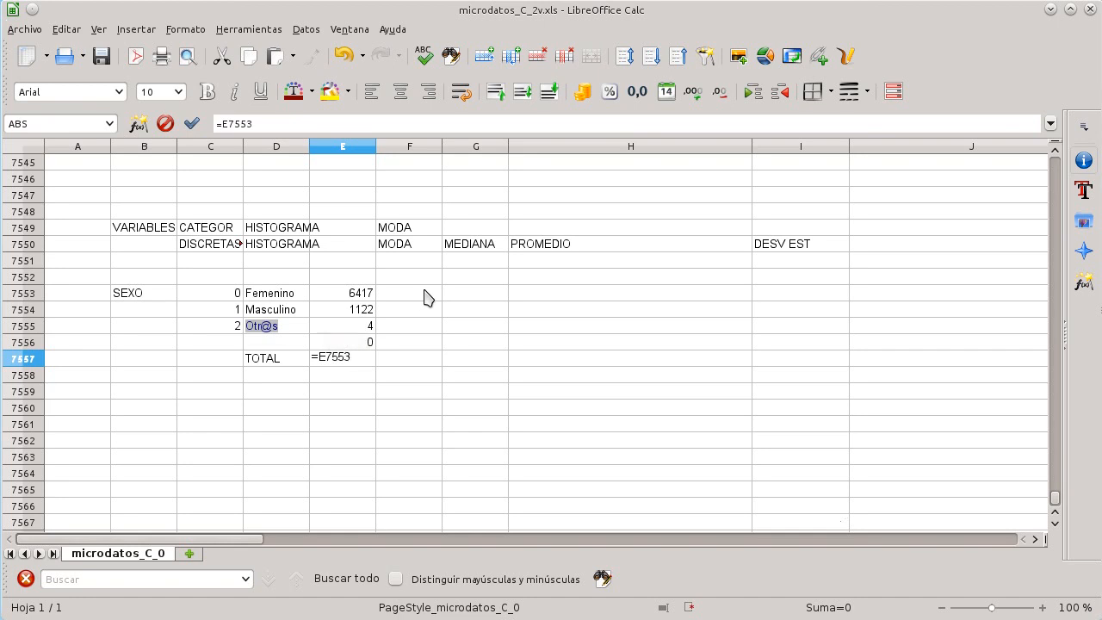
key(BackSpace)
text(SUMA)
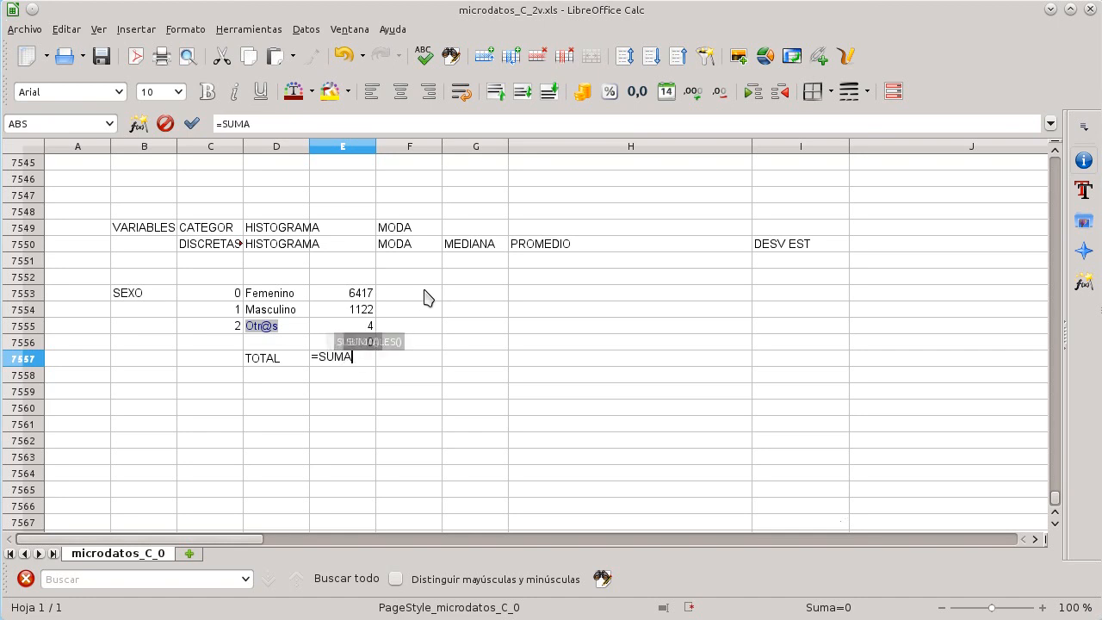
text((E7553)
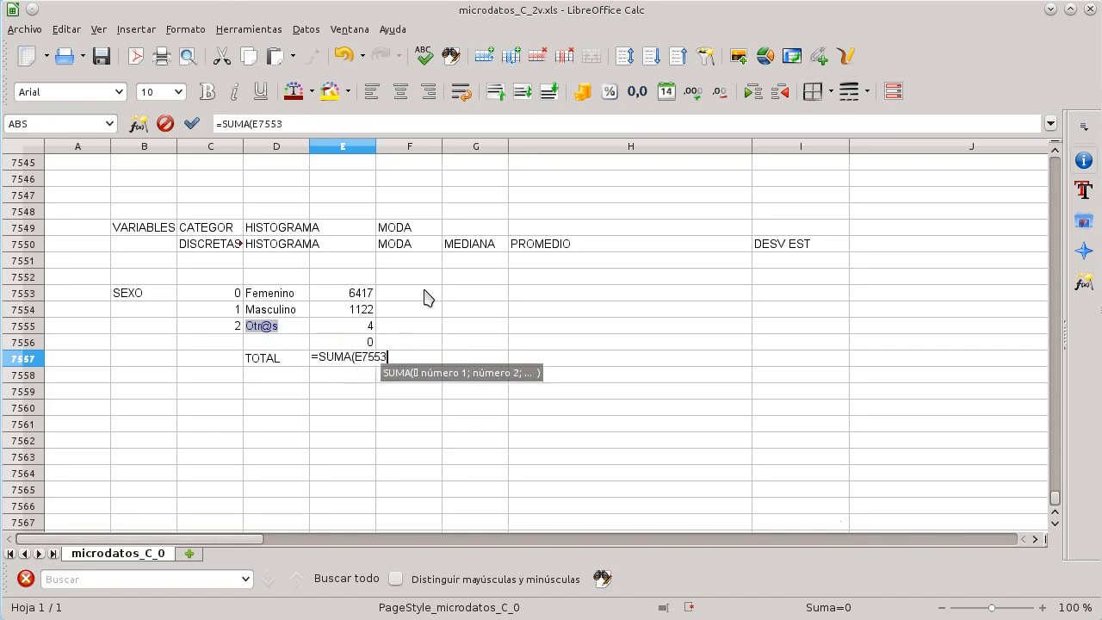
text(:E)
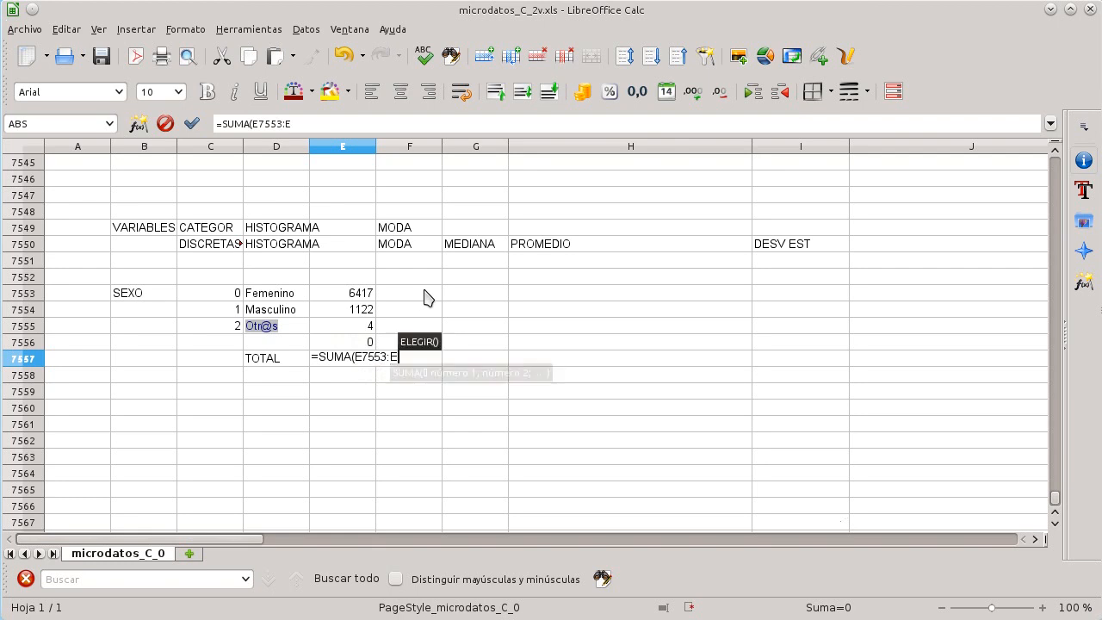
text(7555))
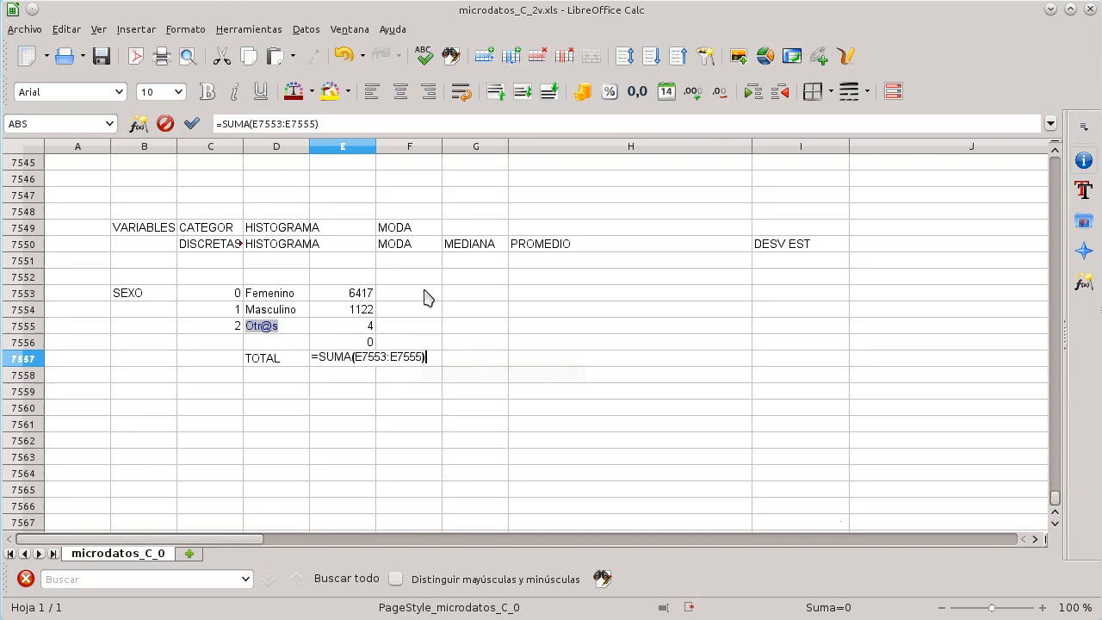
key(Return)
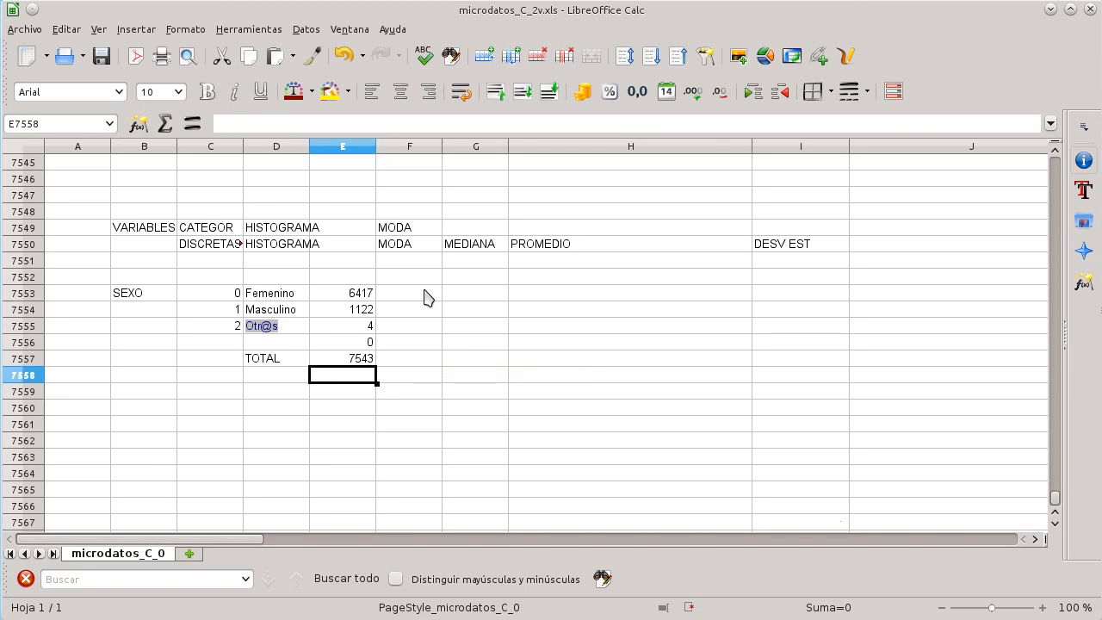
Step: Add the column headers FREC and FREC REL above the frequency column and the next column
key(Up)
key(Up)
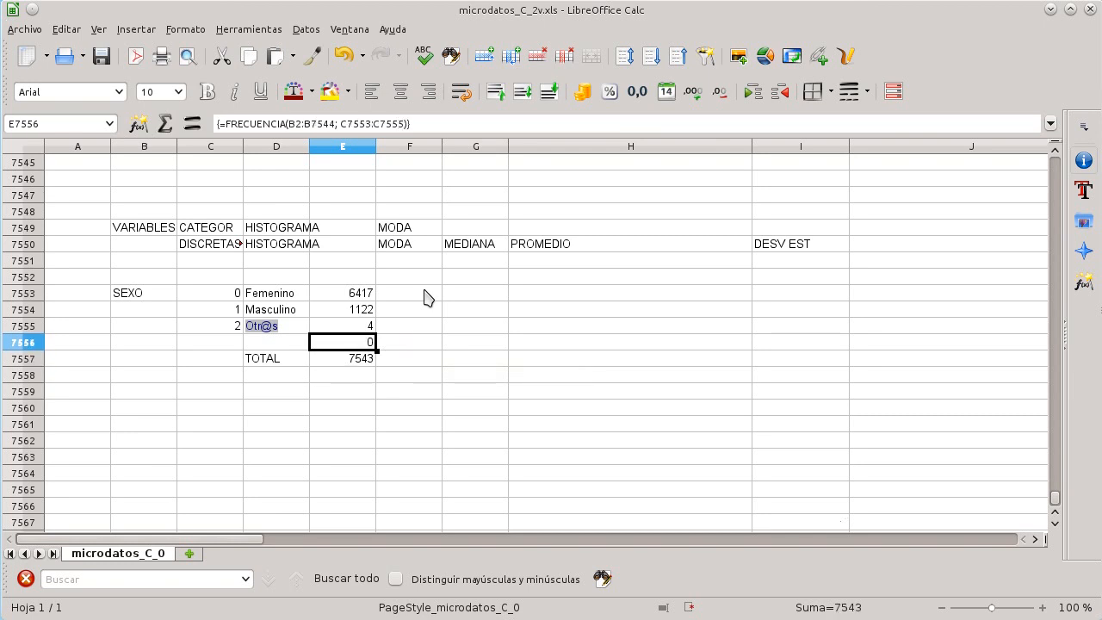
key(Up)
key(Up)
key(Up)
key(Right)
key(Left)
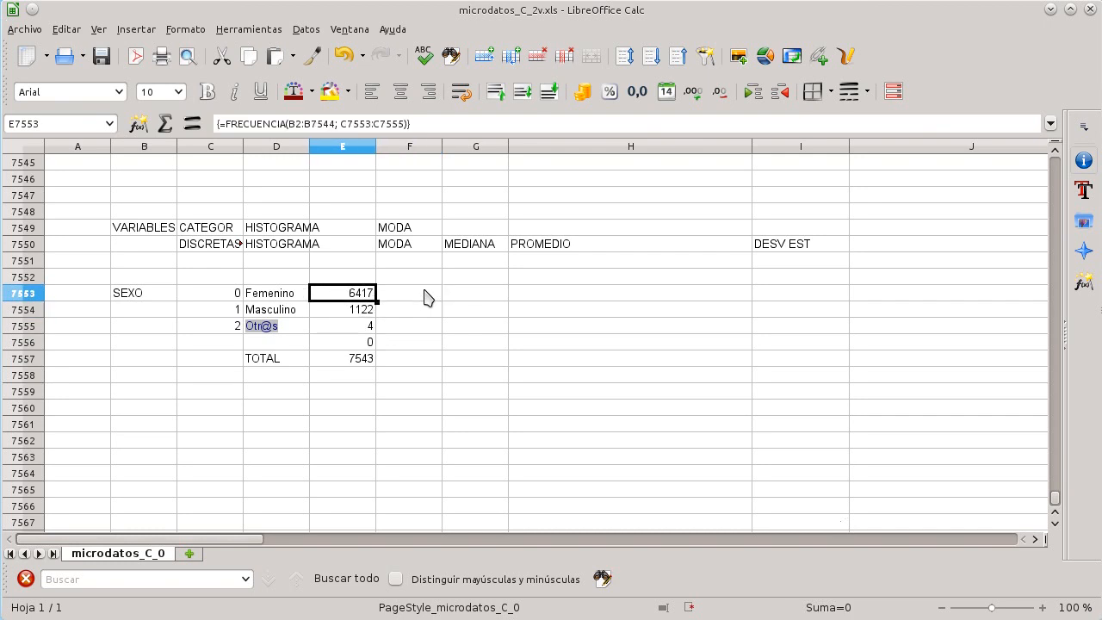
key(Up)
text(FREC)
key(Tab)
text(FR)
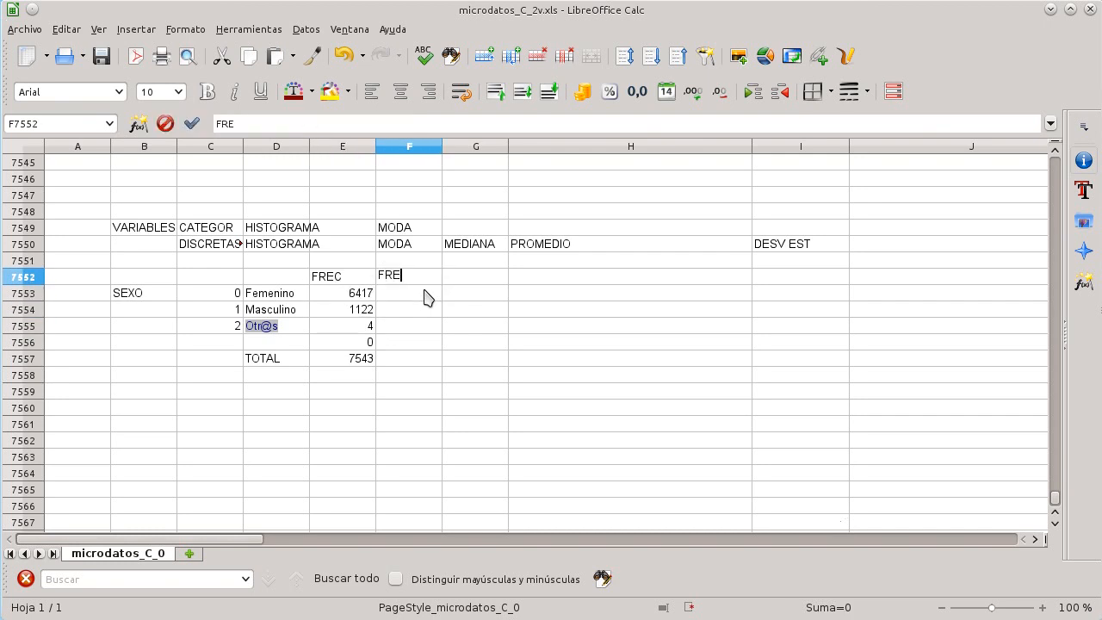
text(EC REL)
Step: Enter the relative frequency formula =E7553/E7557 in cell F7553
click(428, 297)
text(=)
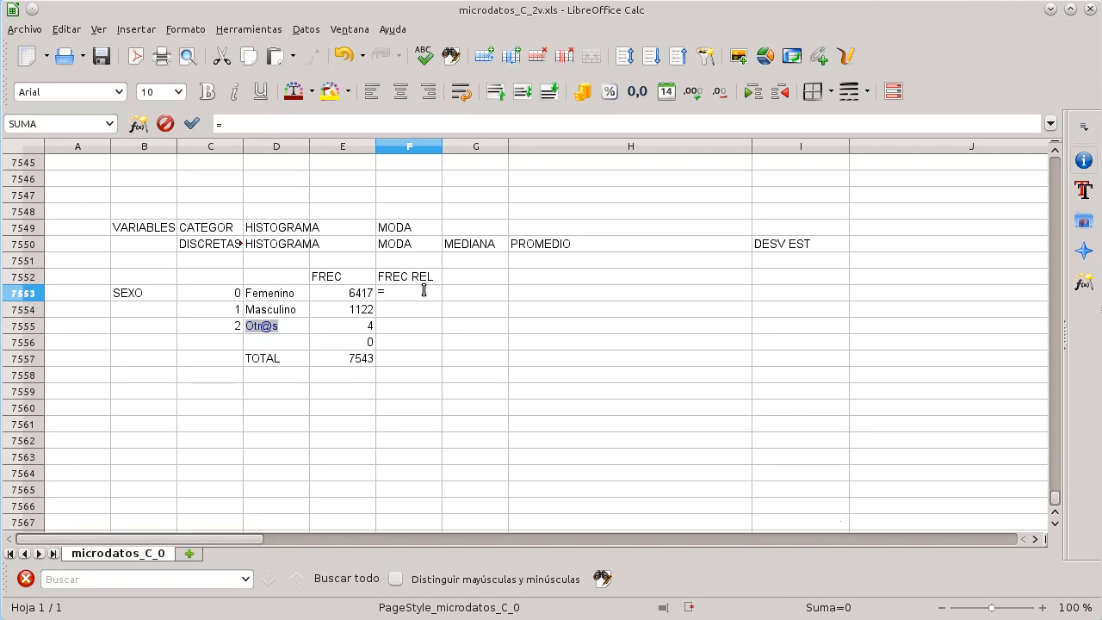
text(E75)
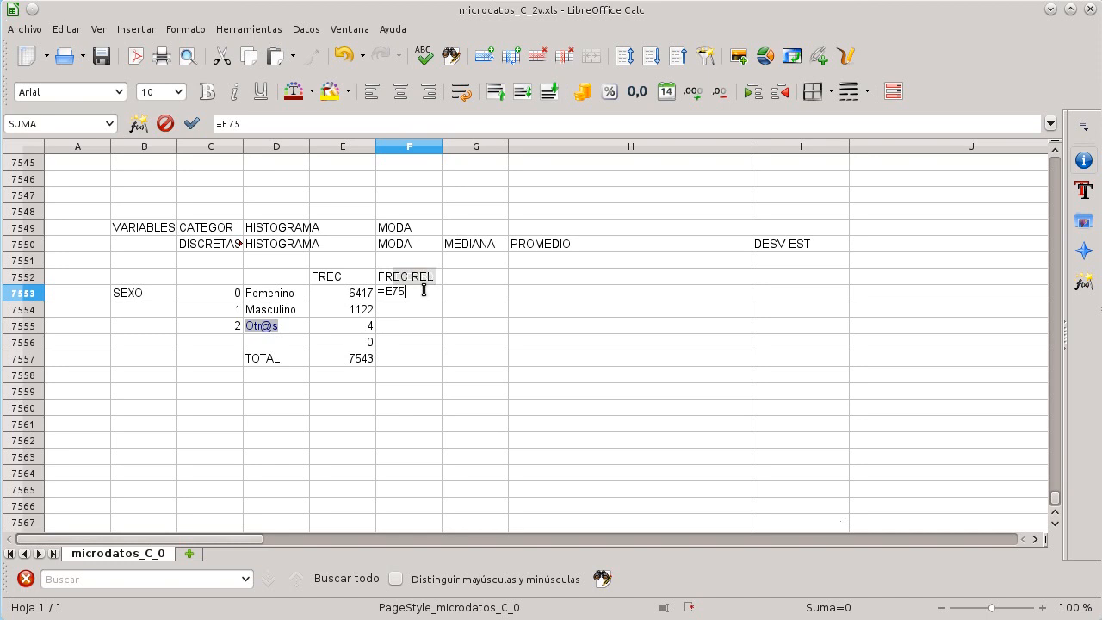
text(53/E7)
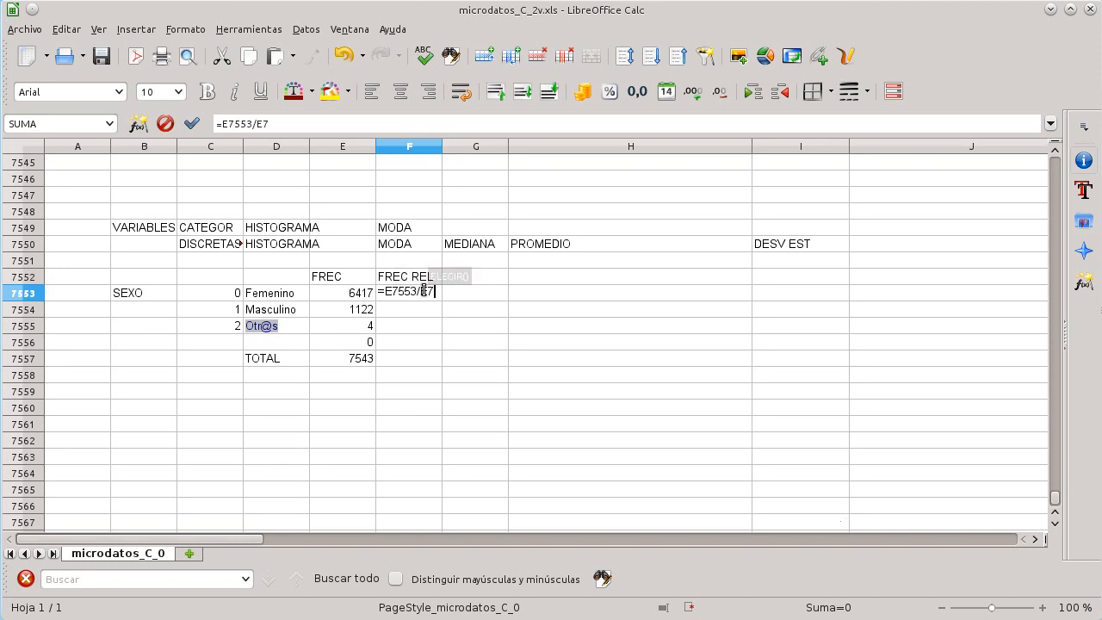
text(557)
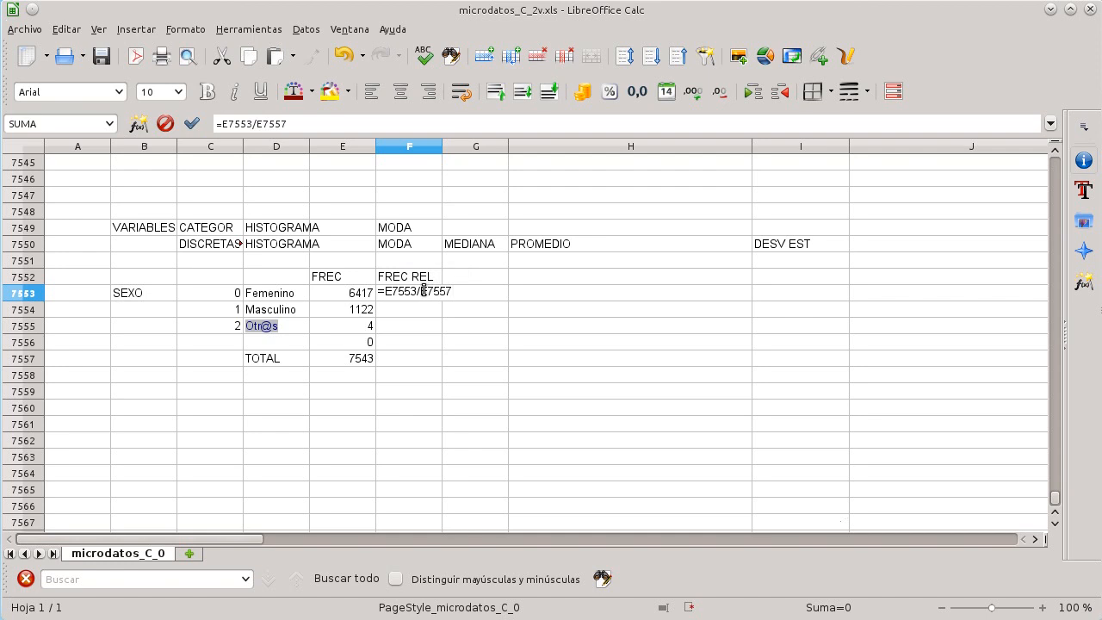
key(Return)
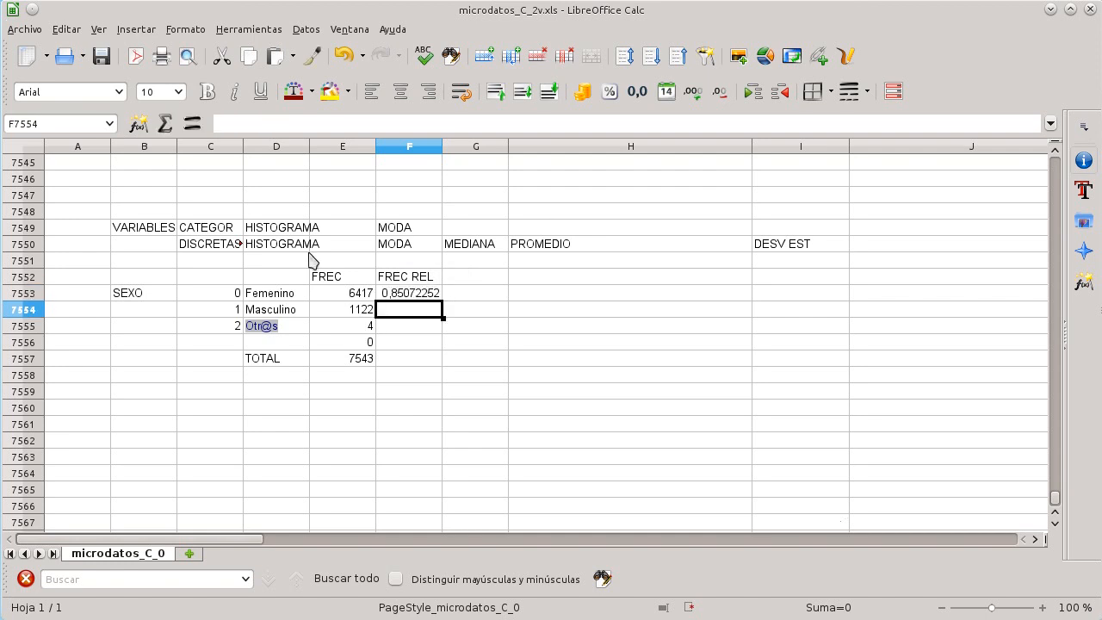
click(383, 292)
mouse_move(442, 306)
mouse_down()
mouse_move(433, 335)
mouse_move(442, 339)
mouse_move(439, 320)
mouse_up()
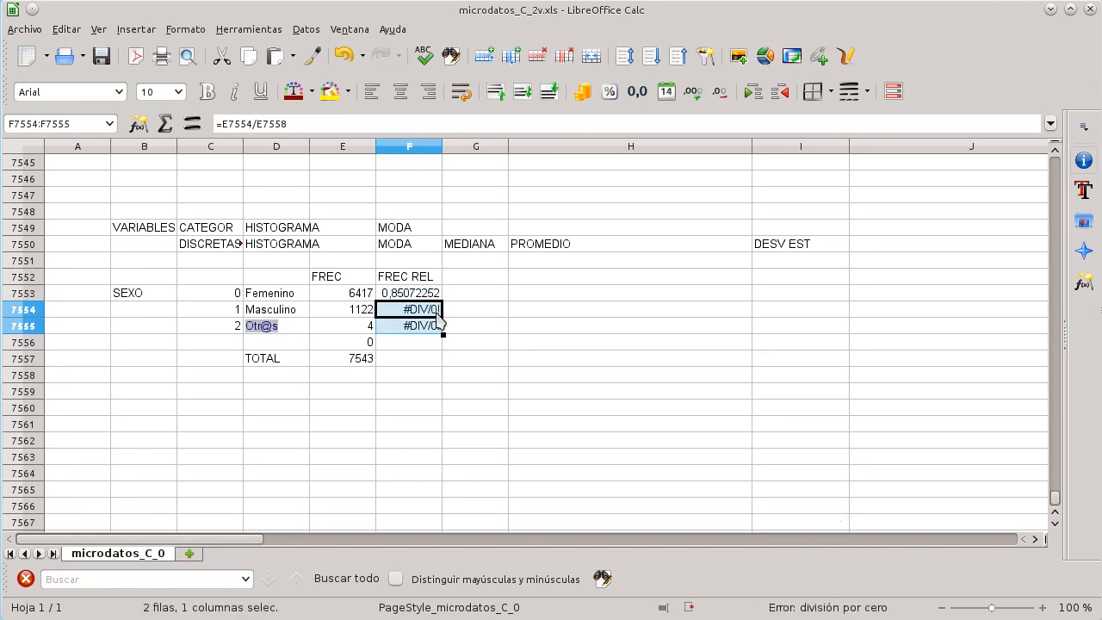
key(BackSpace)
key(Return)
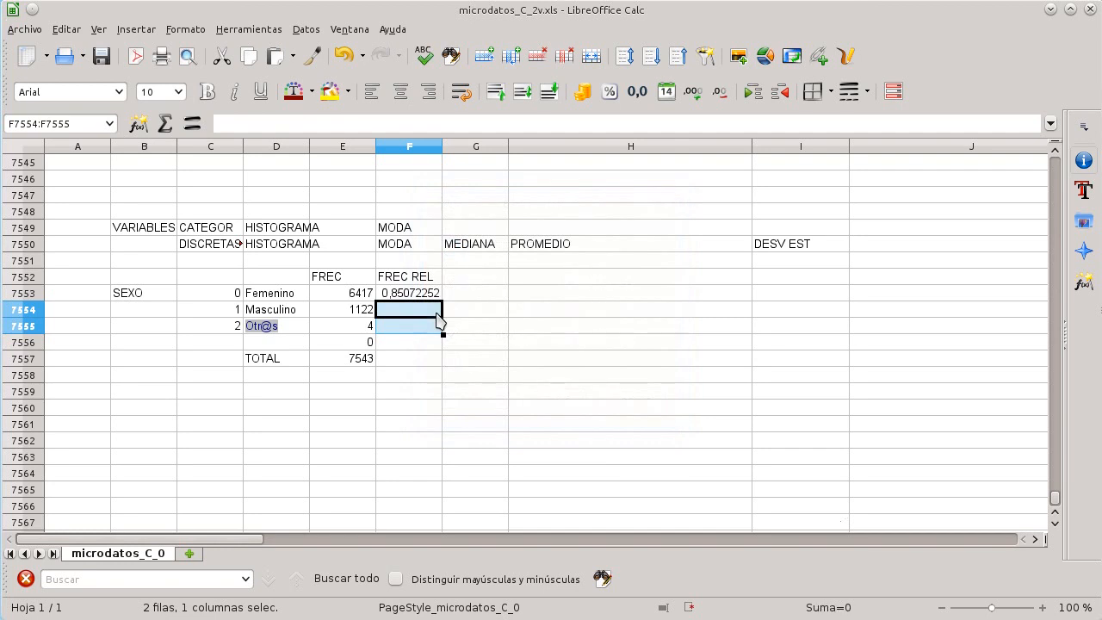
Step: Copy the relative frequency formula down to F7554:F7555
key(Up)
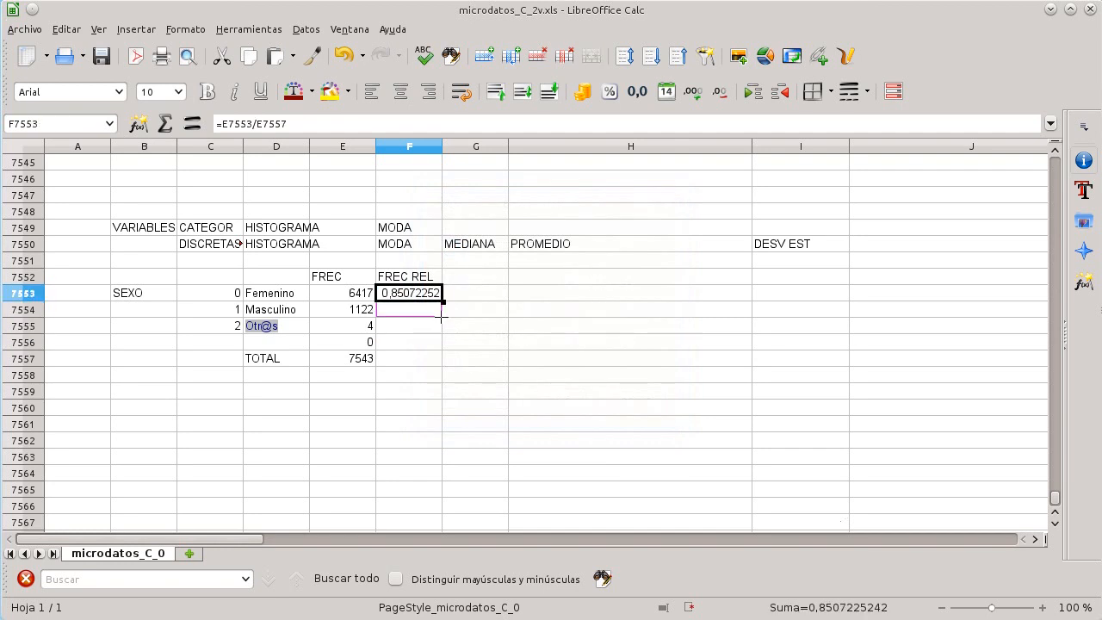
drag(440, 322, 439, 327)
click(489, 363)
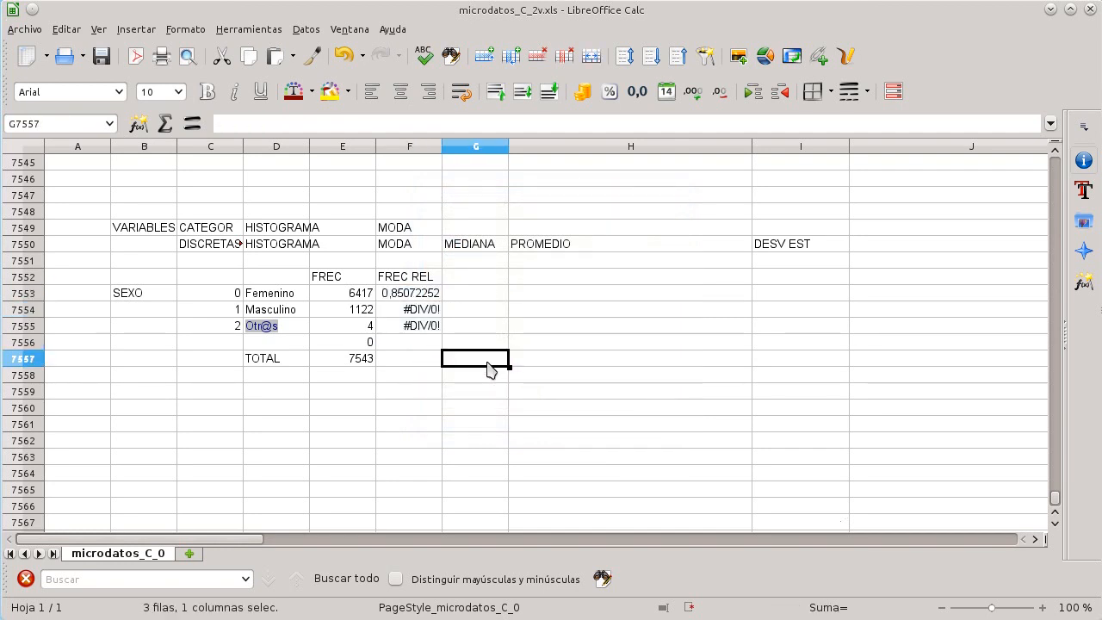
Step: Inspect the relative frequency formulas in F7553 to F7555 and their referenced cells
click(431, 295)
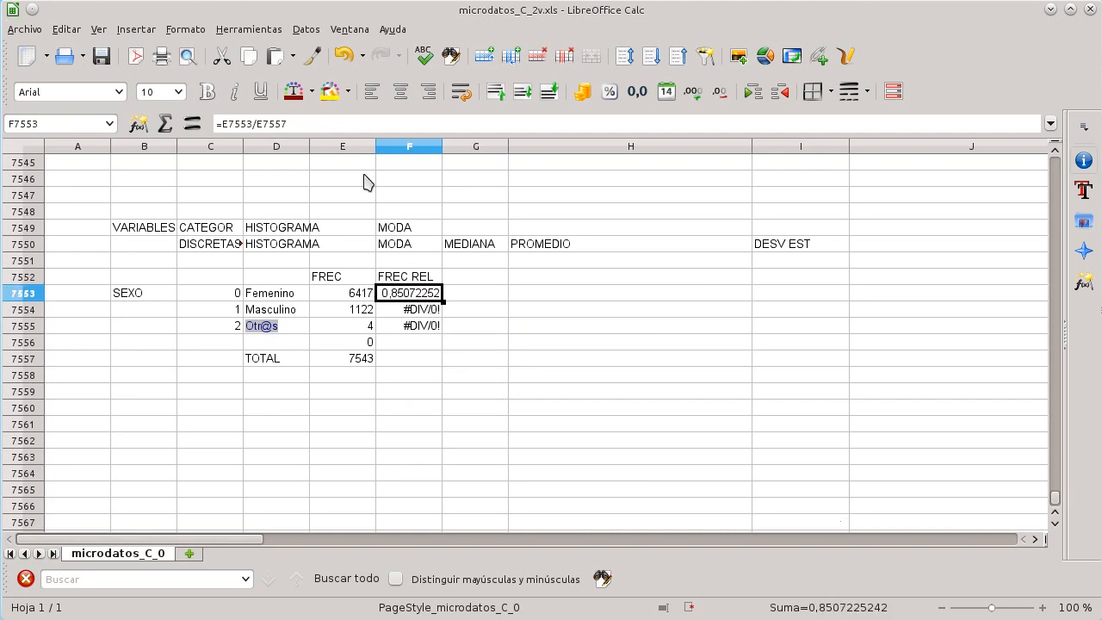
click(345, 126)
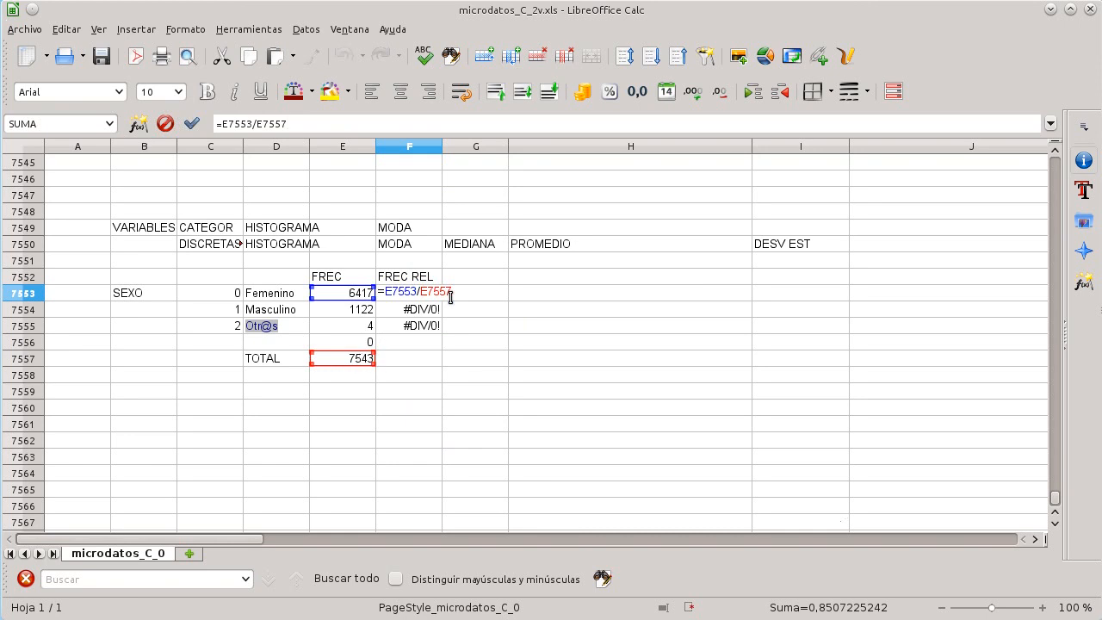
key(Escape)
click(433, 311)
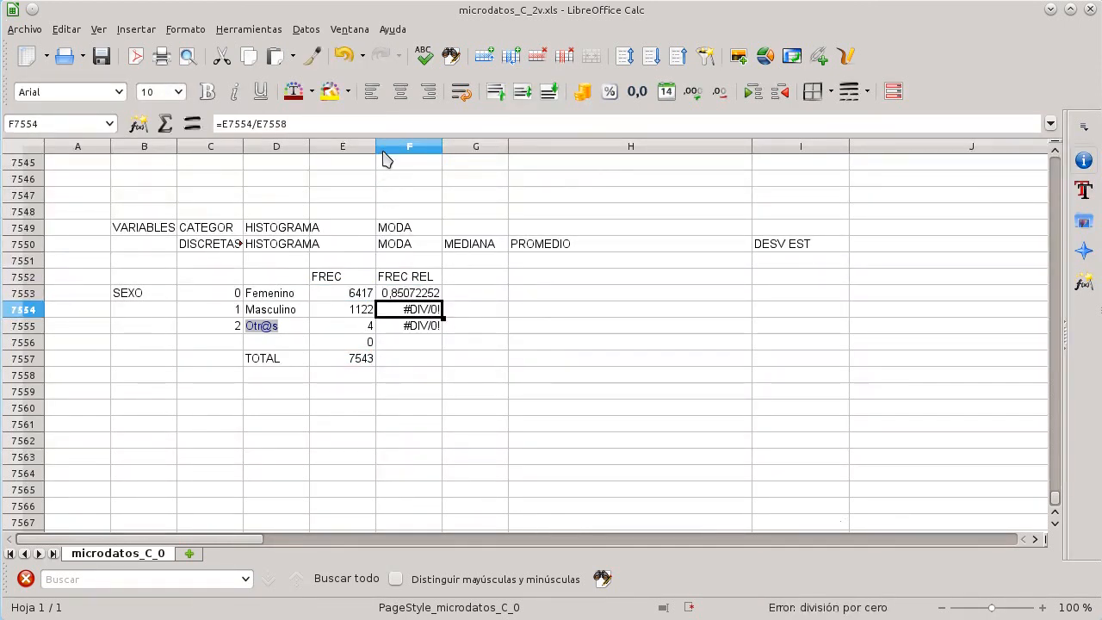
click(381, 123)
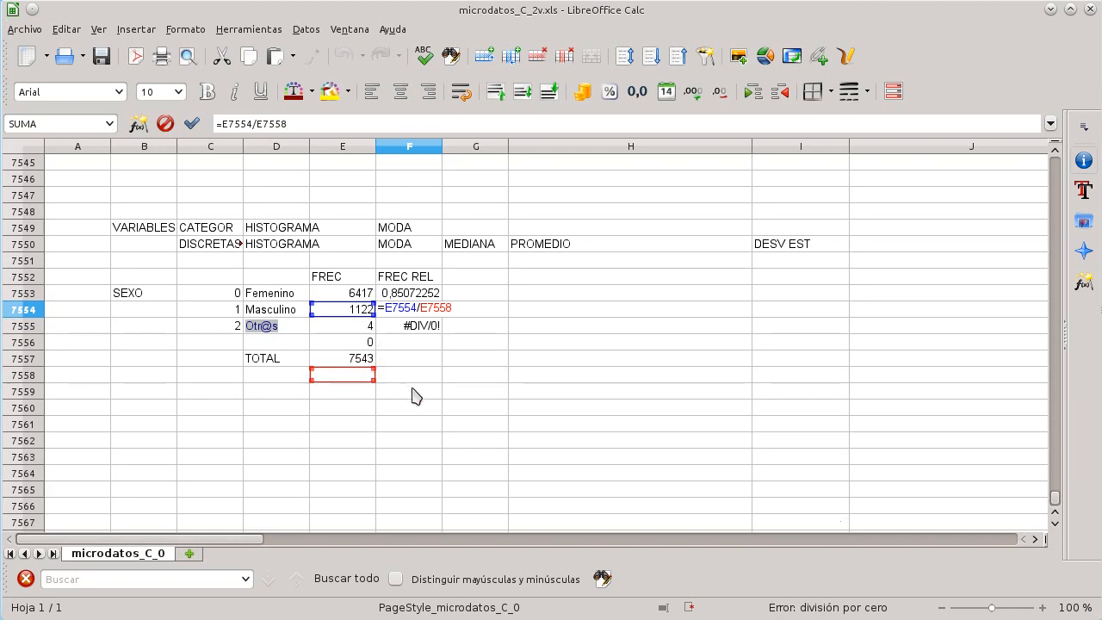
key(Return)
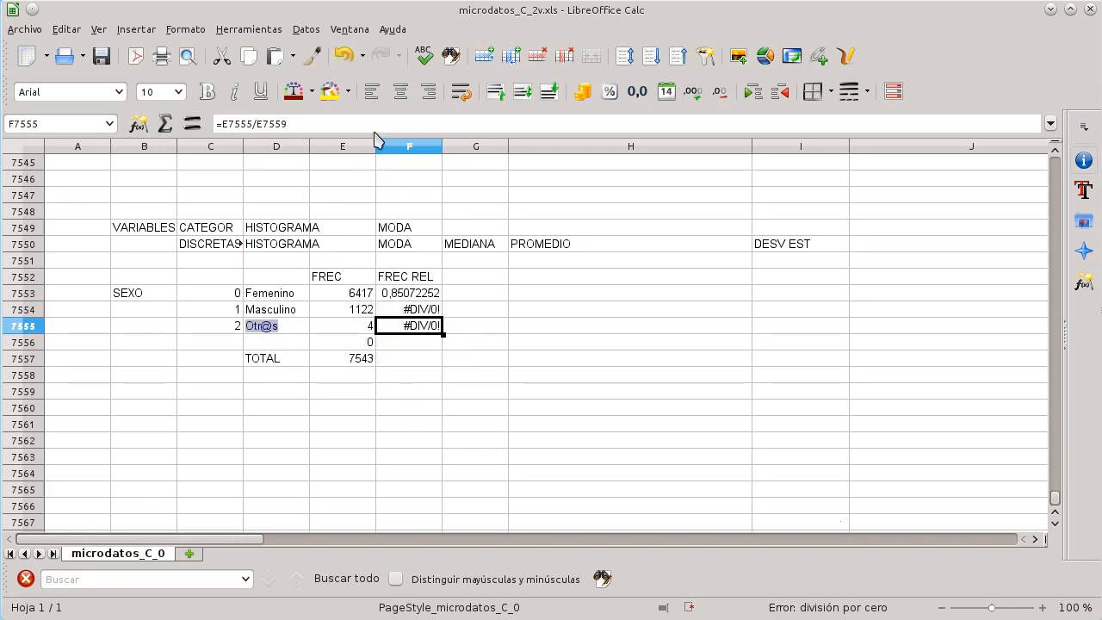
key(F2)
key(Escape)
key(Up)
key(Up)
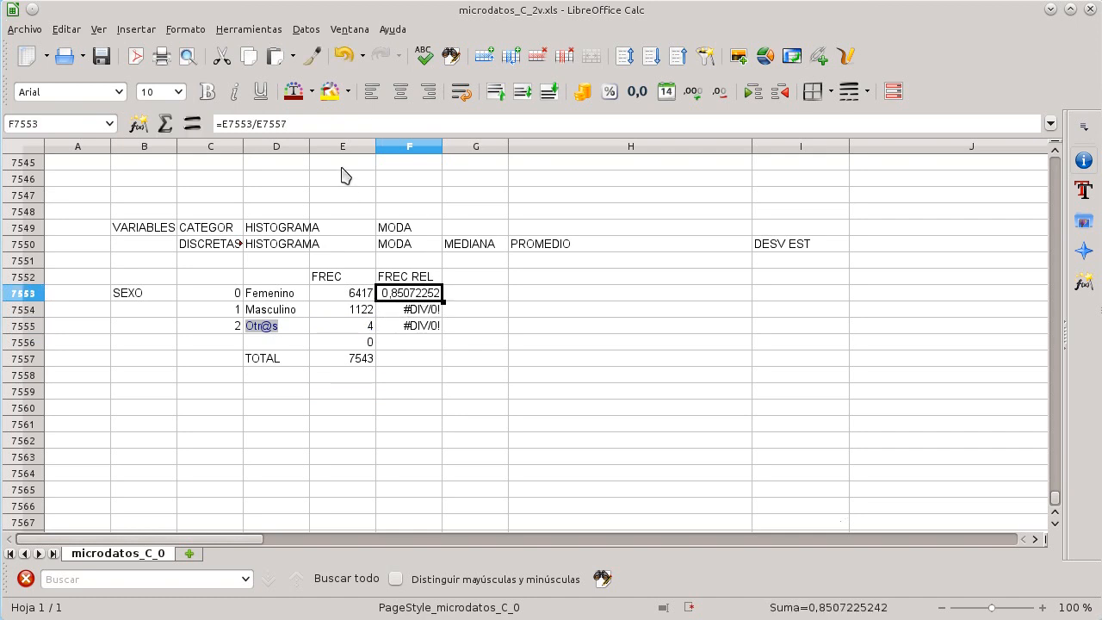
Step: Make the total reference in F7553's formula absolute as E$7557
click(335, 123)
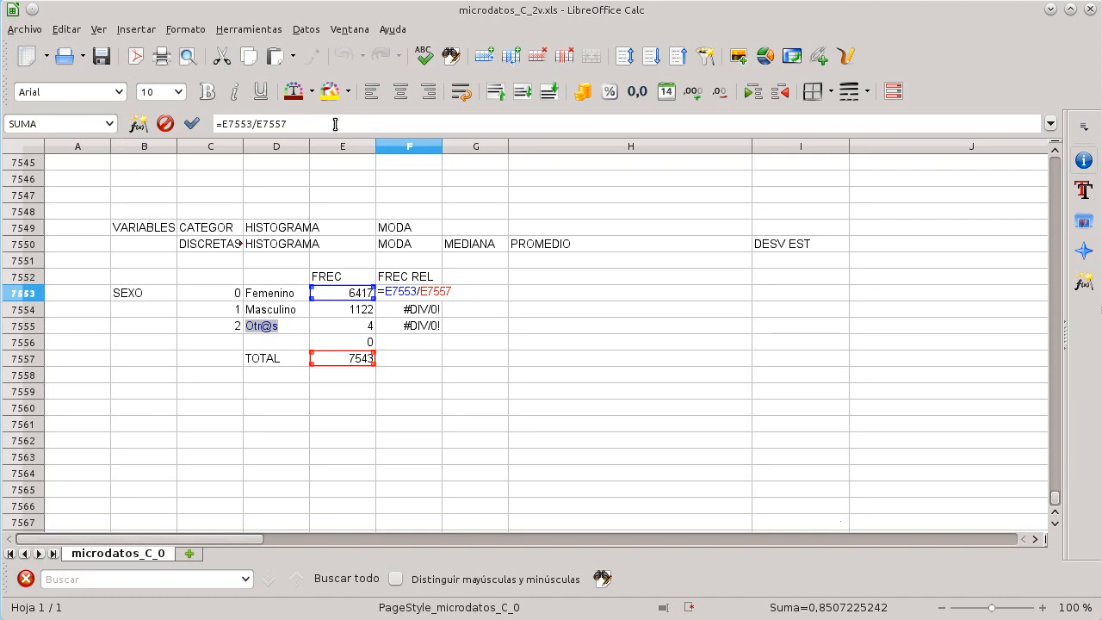
key(Left)
key(Left)
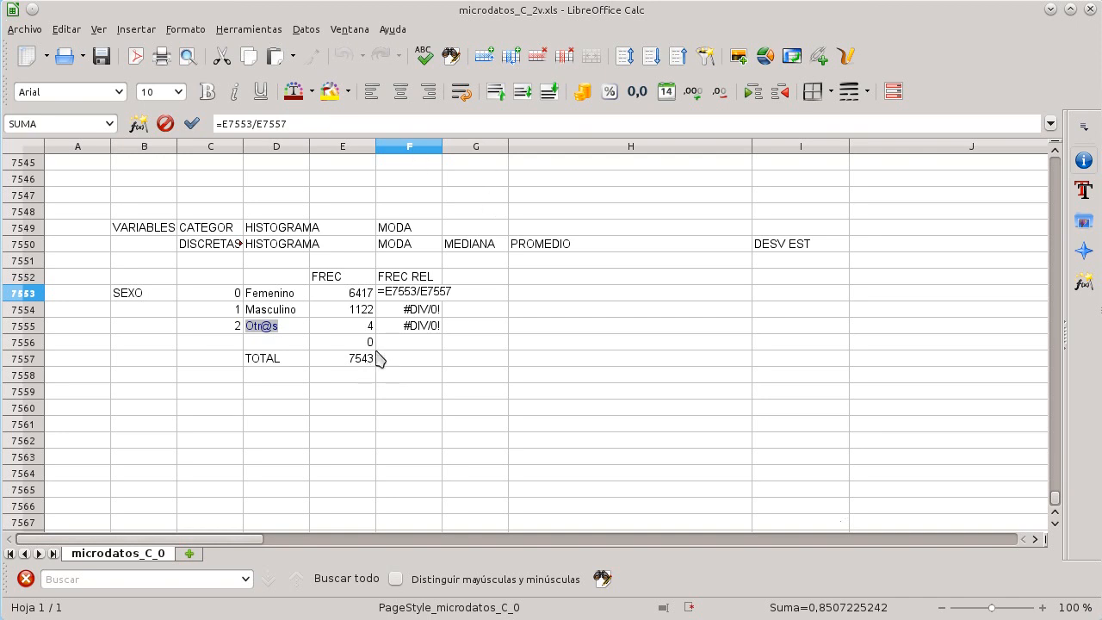
text($)
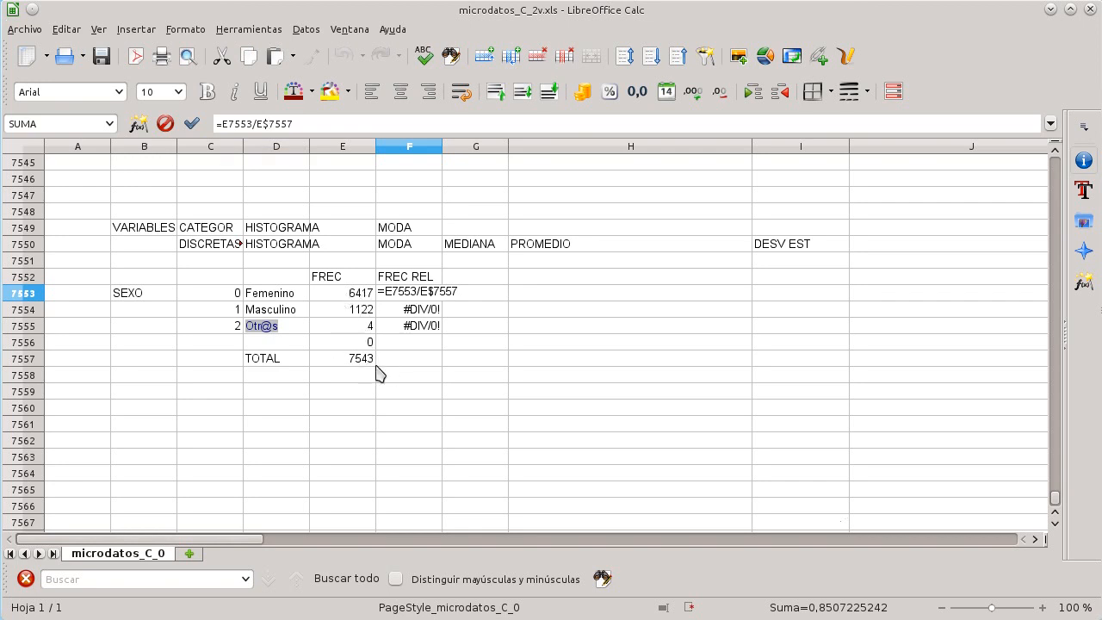
Step: Confirm the corrected formula and fill it down from F7553 to F7555
key(Return)
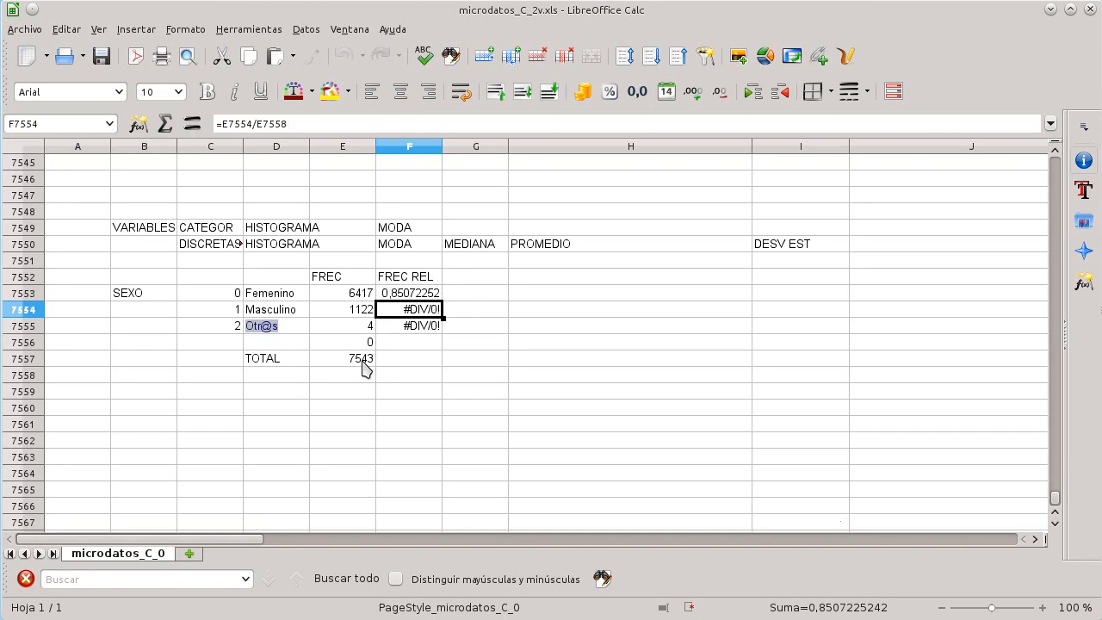
key(Up)
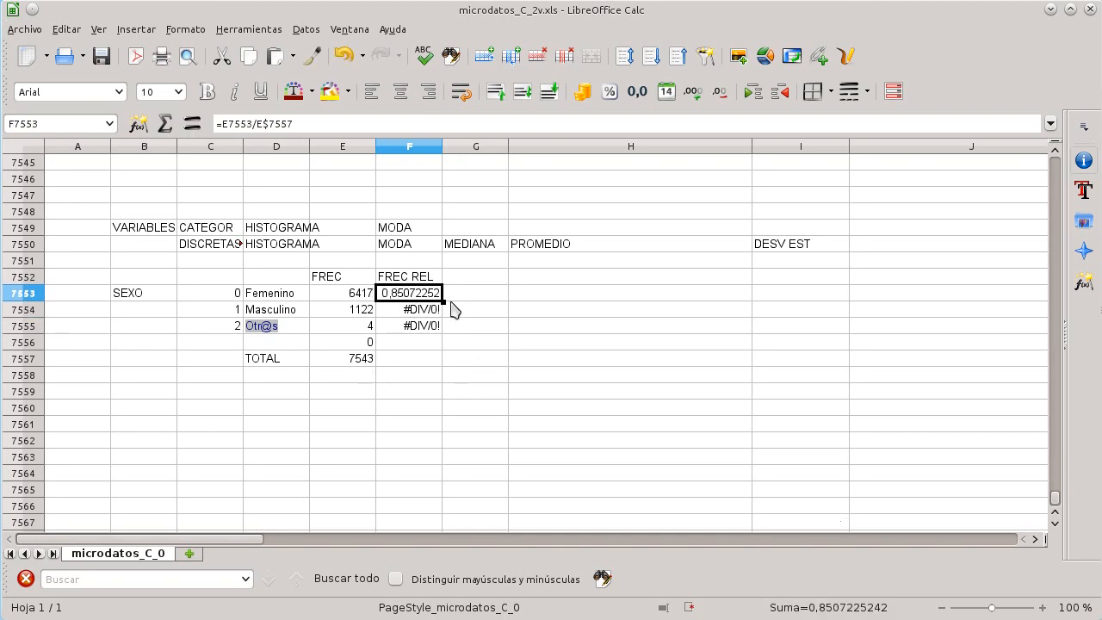
drag(442, 301, 446, 333)
click(470, 391)
Step: Inspect the relative frequency formulas in F7553 to F7555 and their referenced cells
click(408, 315)
click(404, 126)
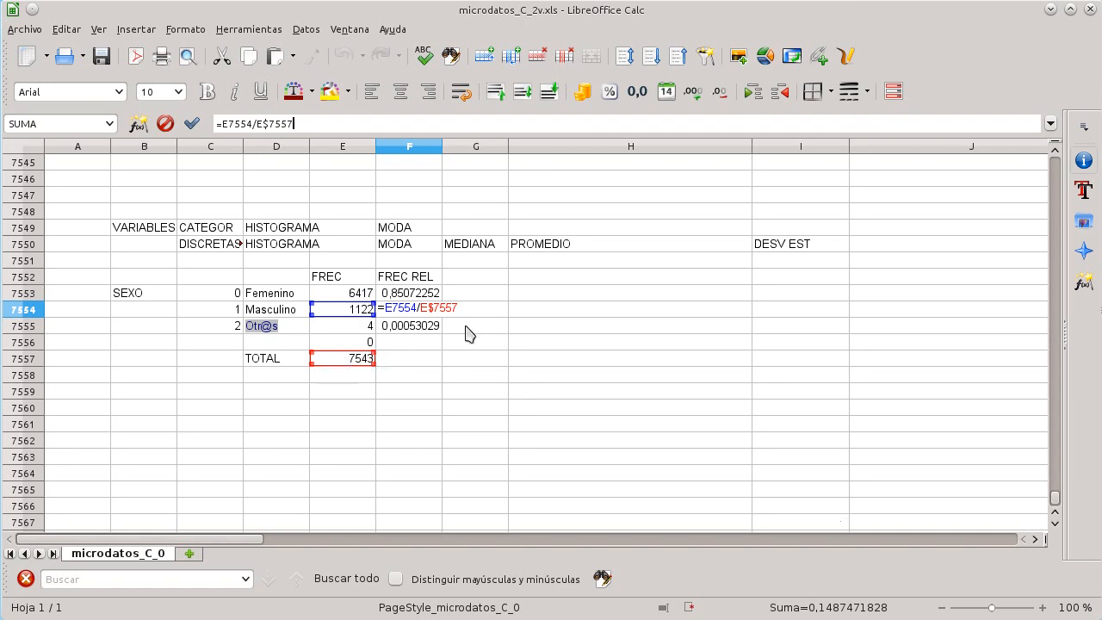
click(412, 330)
key(BackSpace)
key(Return)
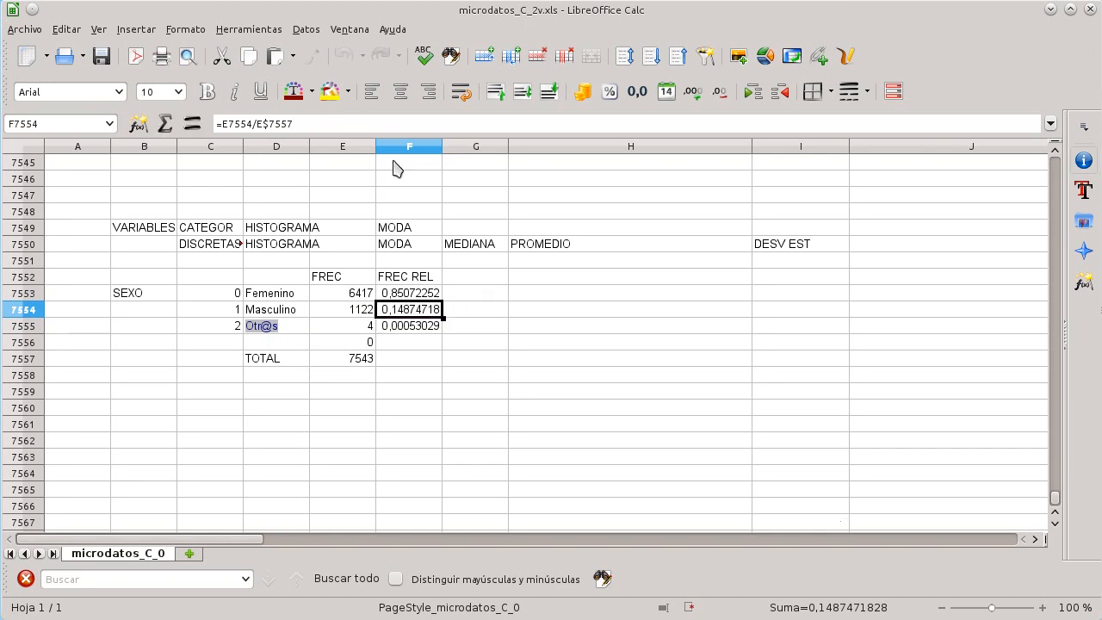
click(430, 325)
double_click(430, 325)
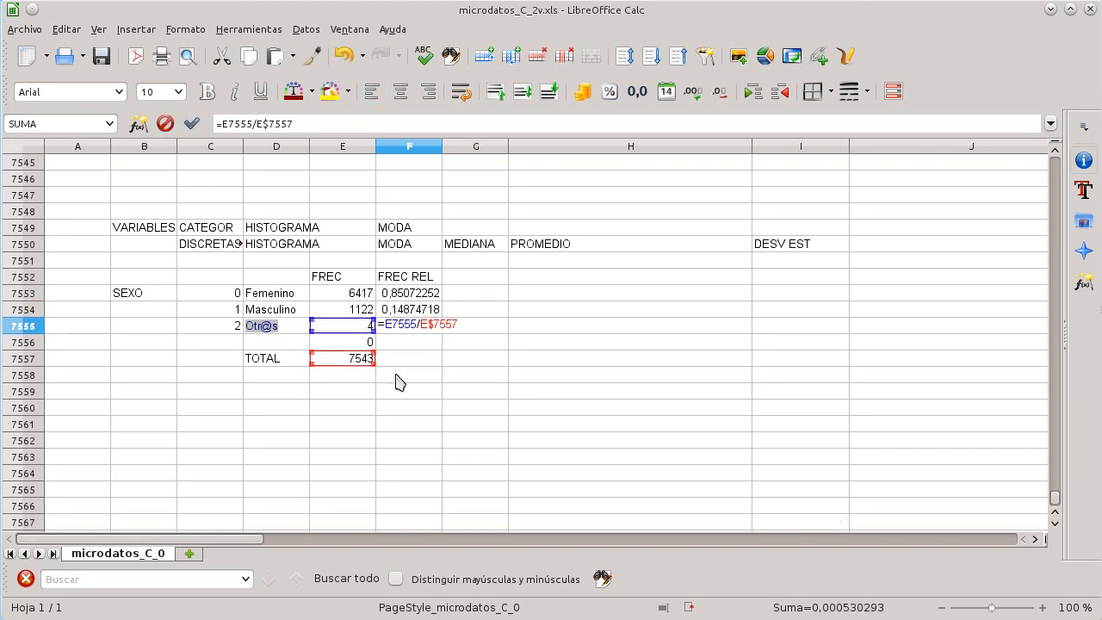
key(Return)
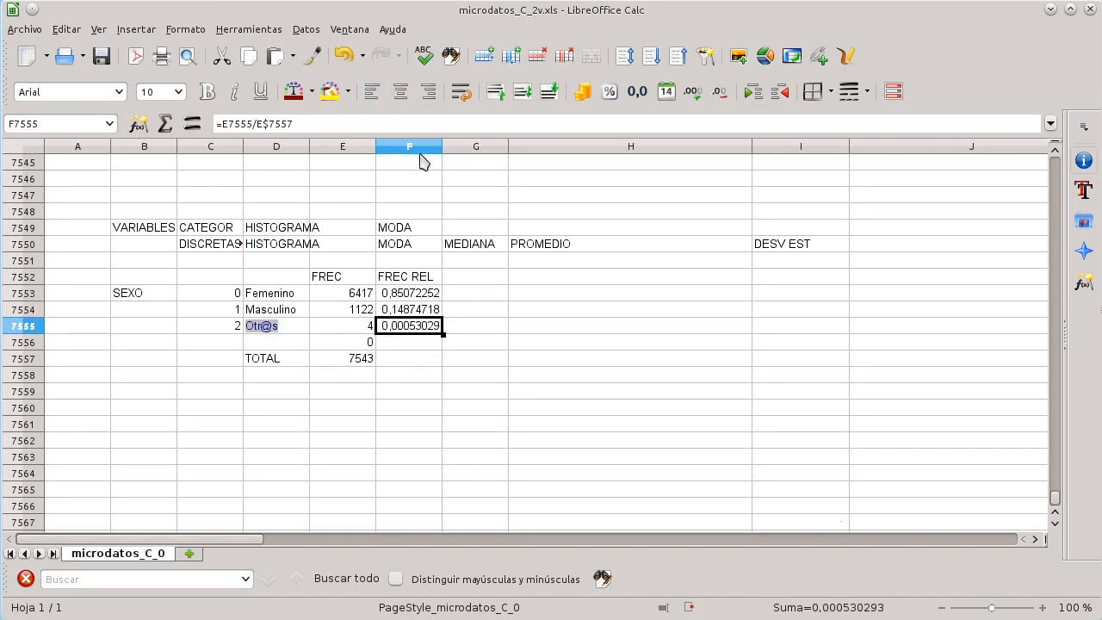
click(420, 125)
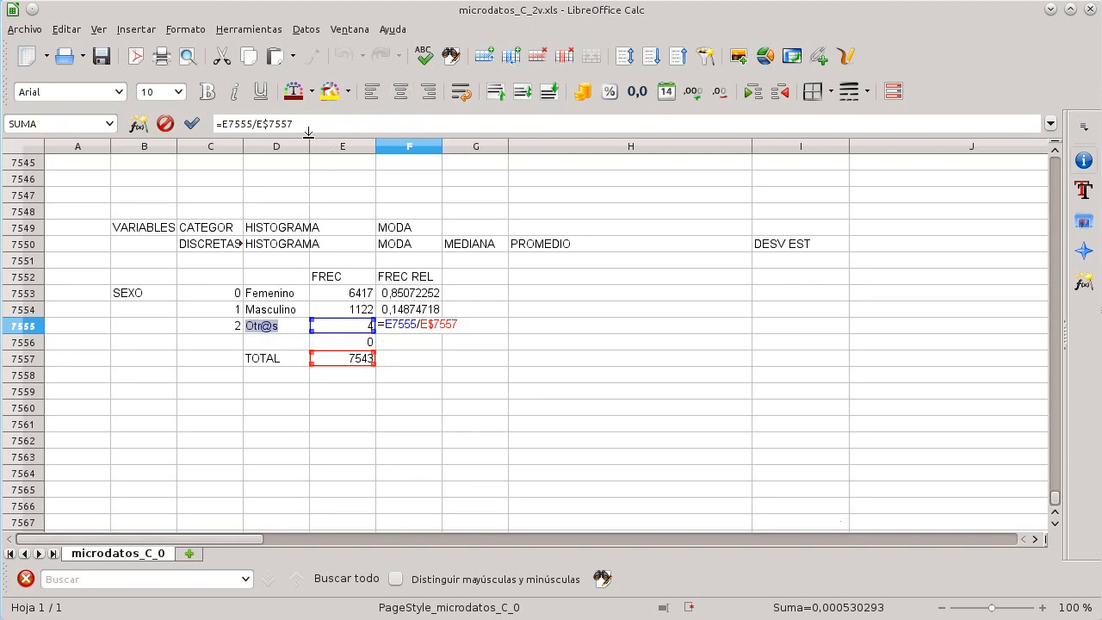
key(Return)
click(474, 395)
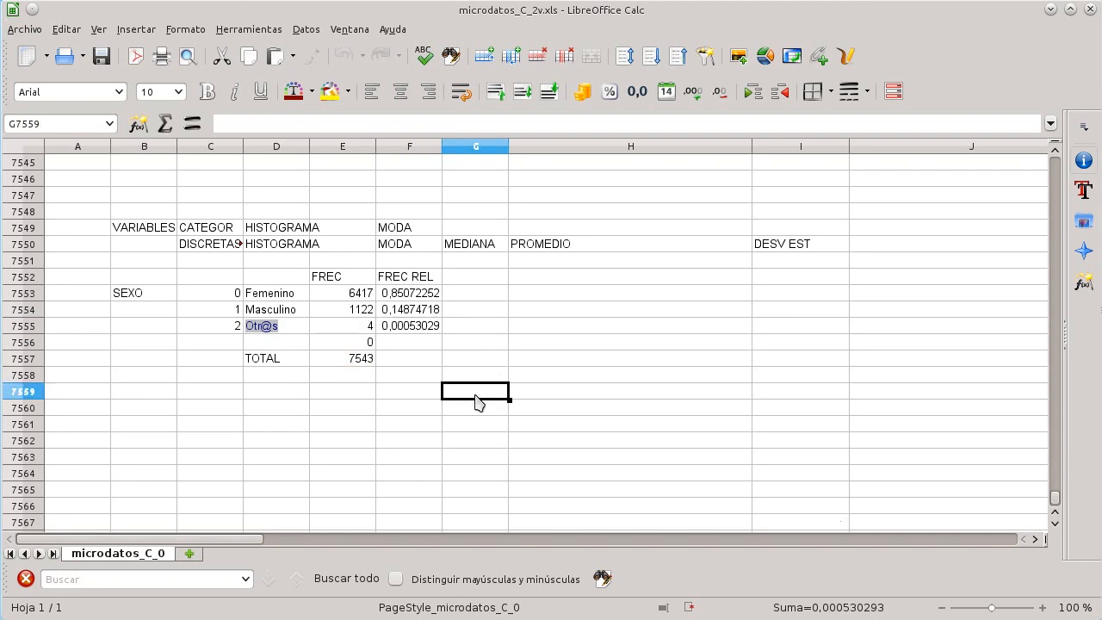
click(422, 294)
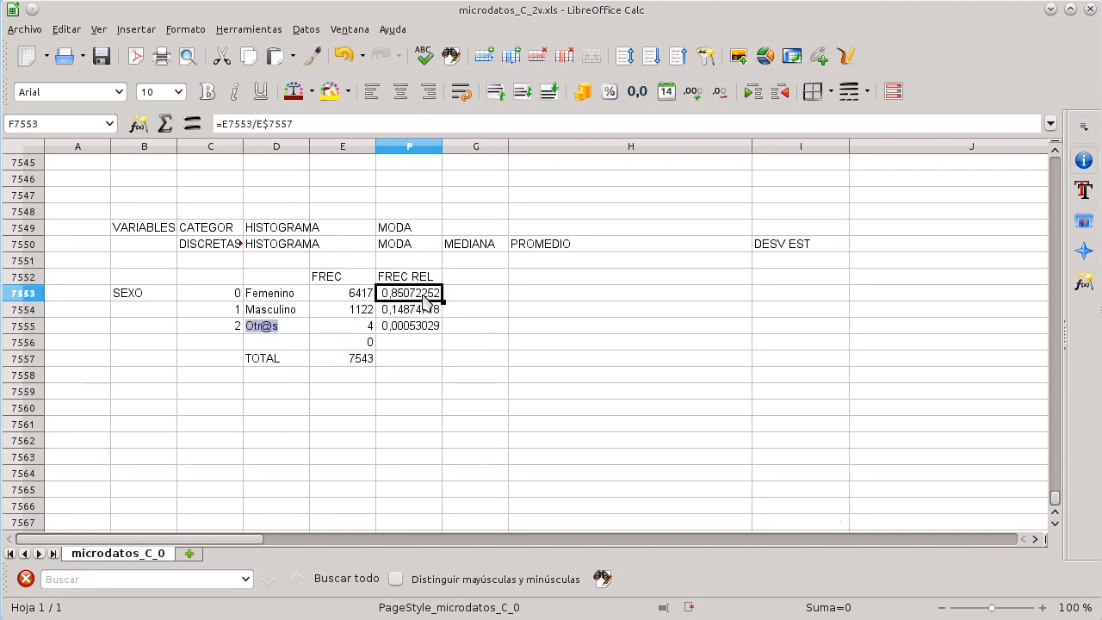
click(423, 310)
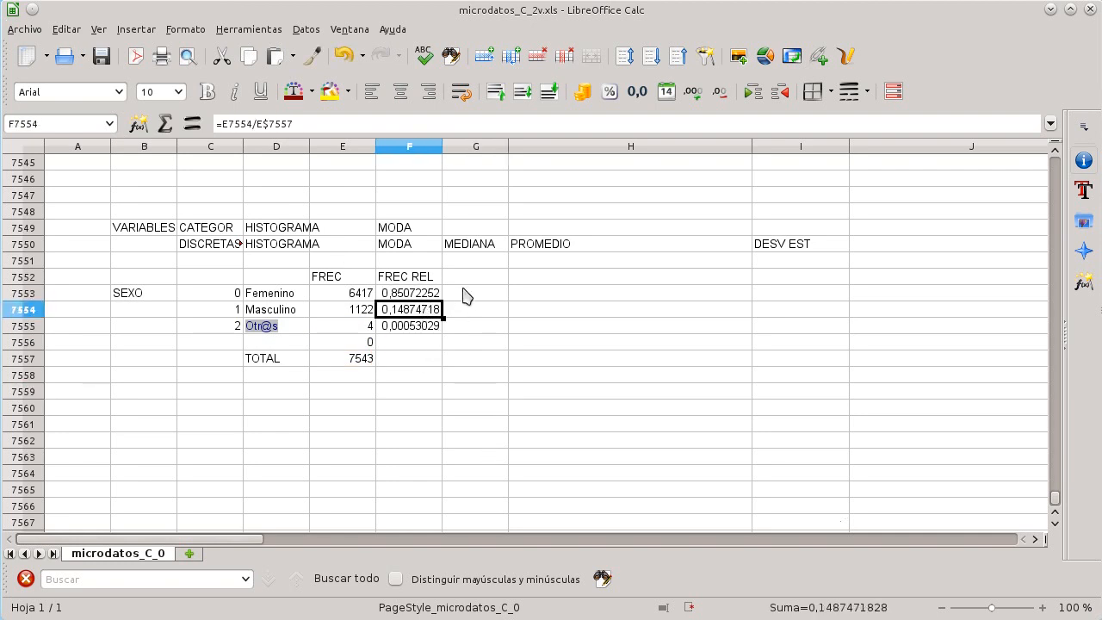
Step: Add the header PORCENTAJE in cell G7552
click(468, 279)
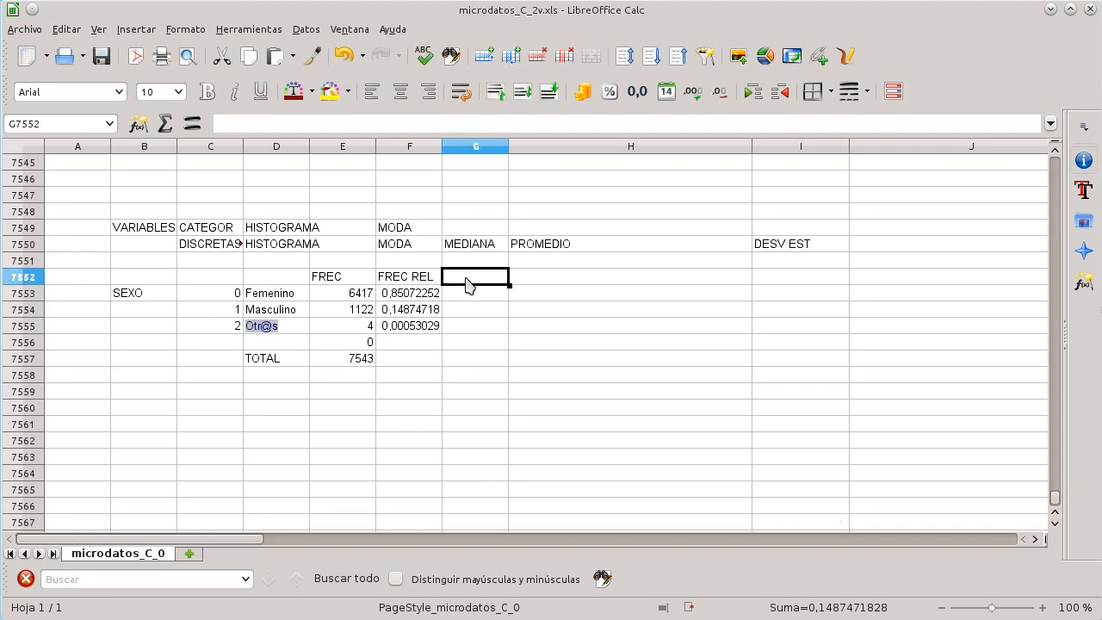
text(POR)
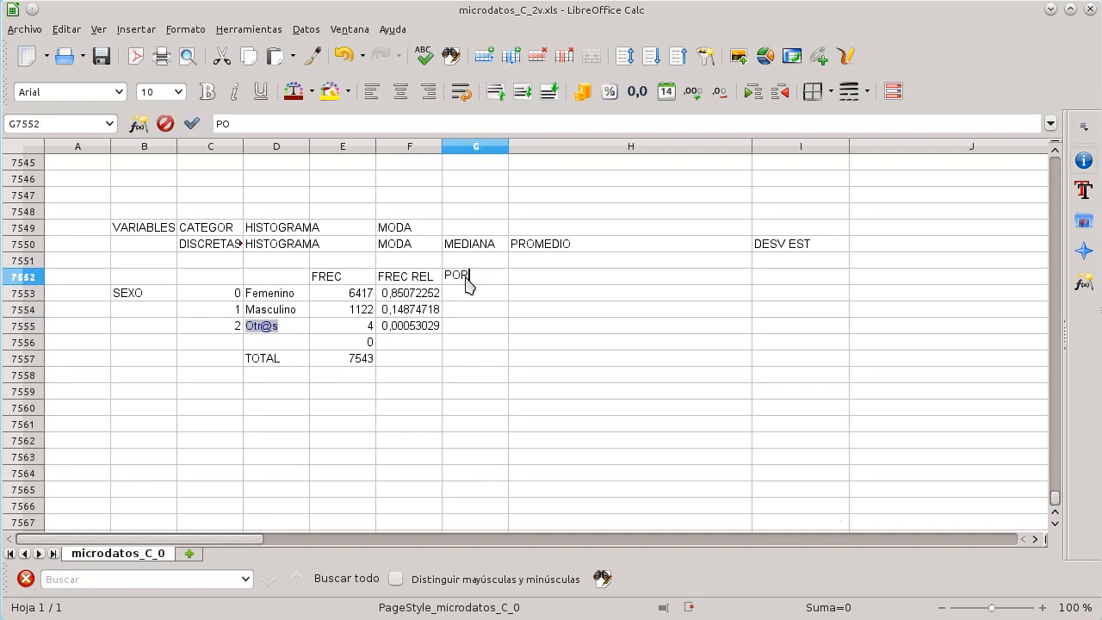
text(CENTAJE)
key(Return)
Step: Enter a percentage formula =C7553*100 in G7553
text(=)
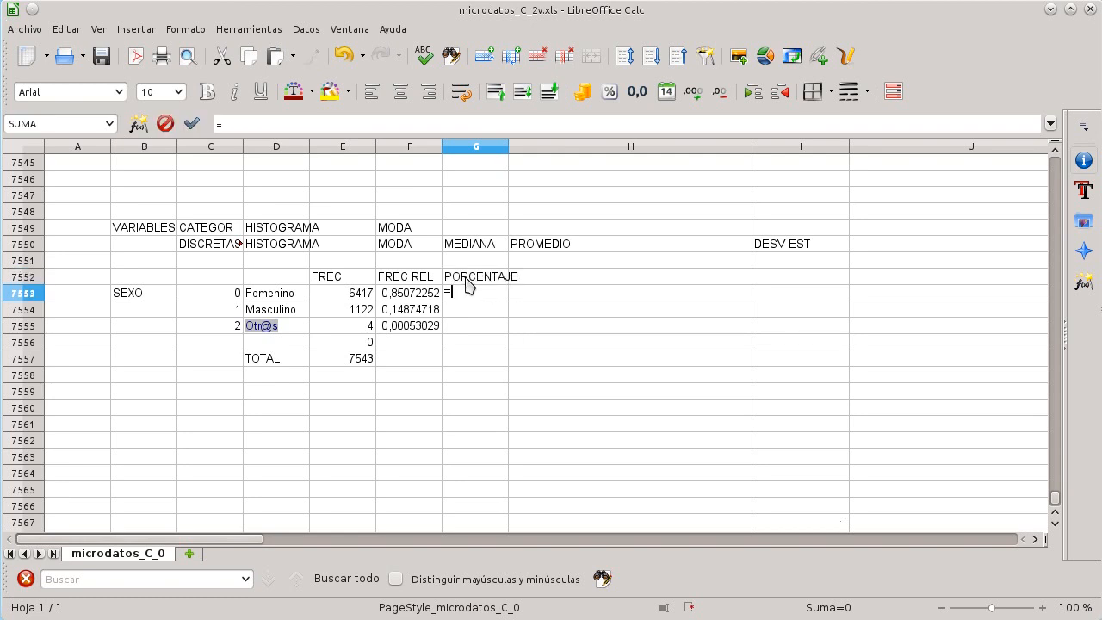
text(7553*100)
key(Return)
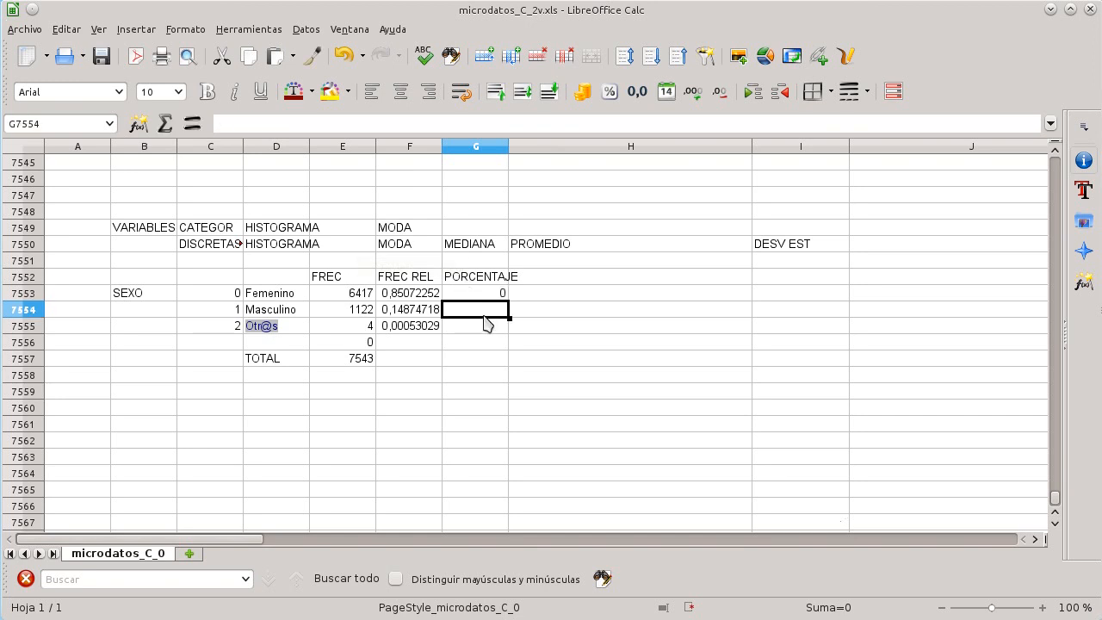
Step: Change the formula in G7553 to =F7553*100
click(476, 282)
click(477, 295)
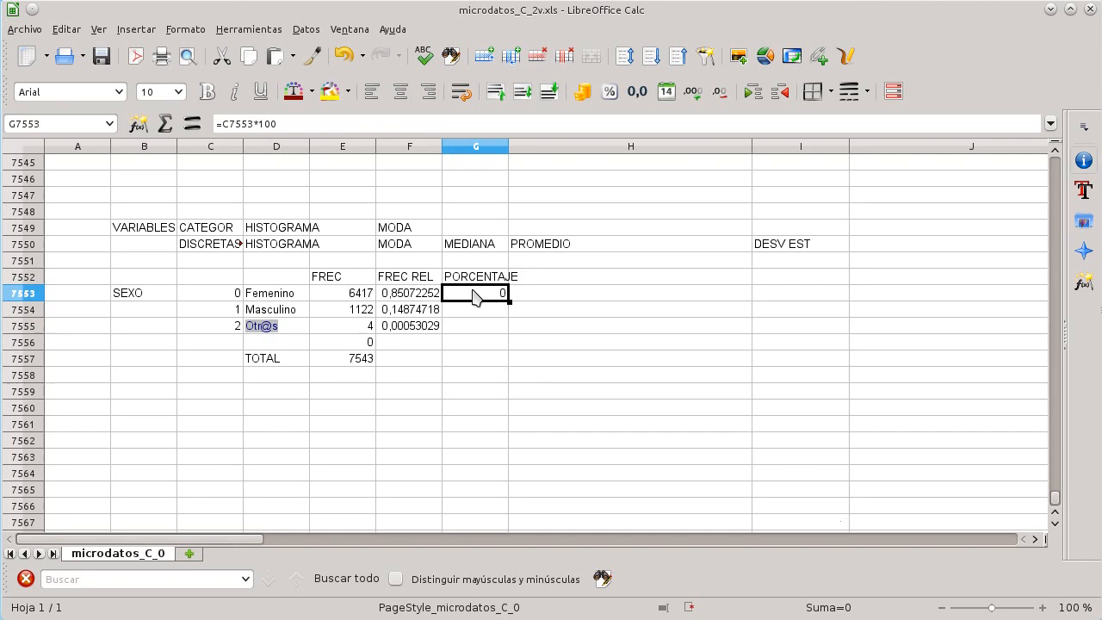
click(328, 125)
key(Left)
key(Left)
key(Left)
key(BackSpace)
text(F)
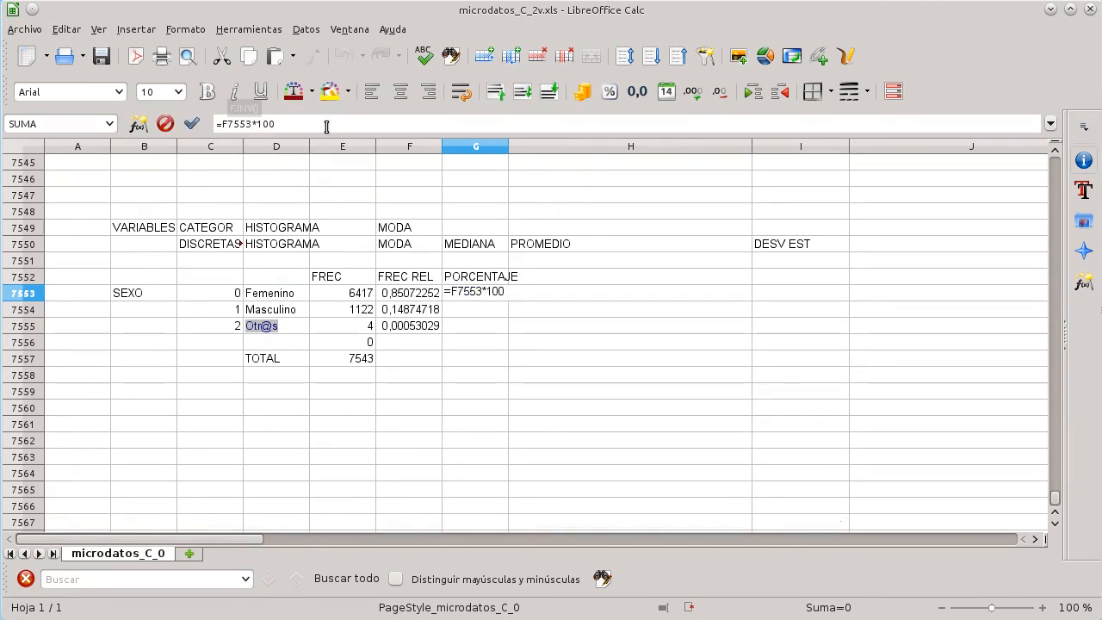
key(Return)
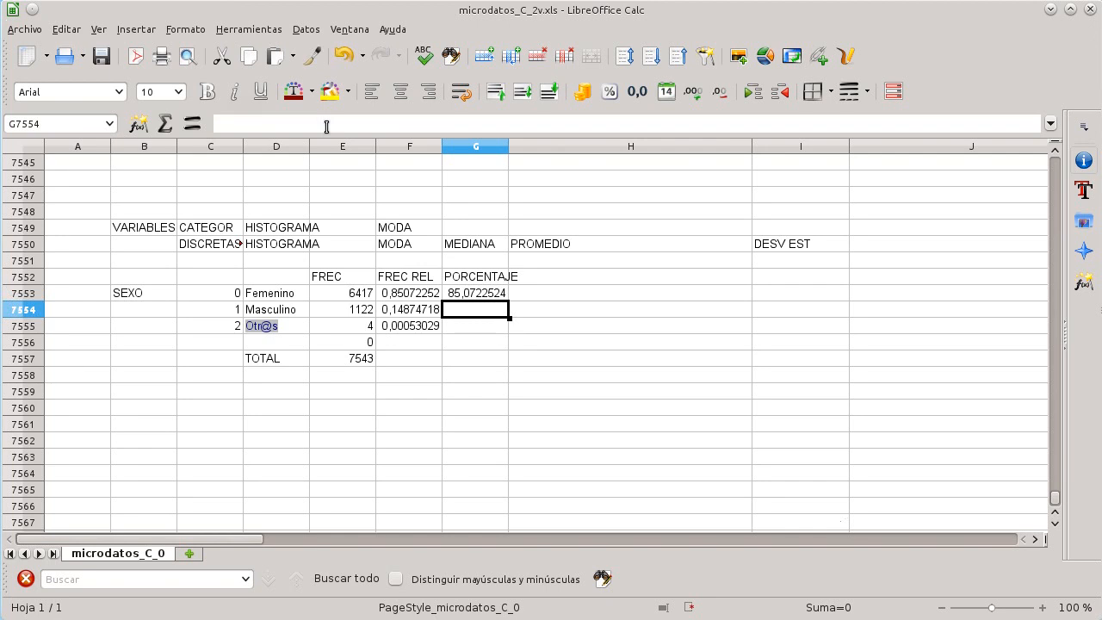
Step: Copy the percentage formula down to G7554:G7555 and save the spreadsheet
click(472, 294)
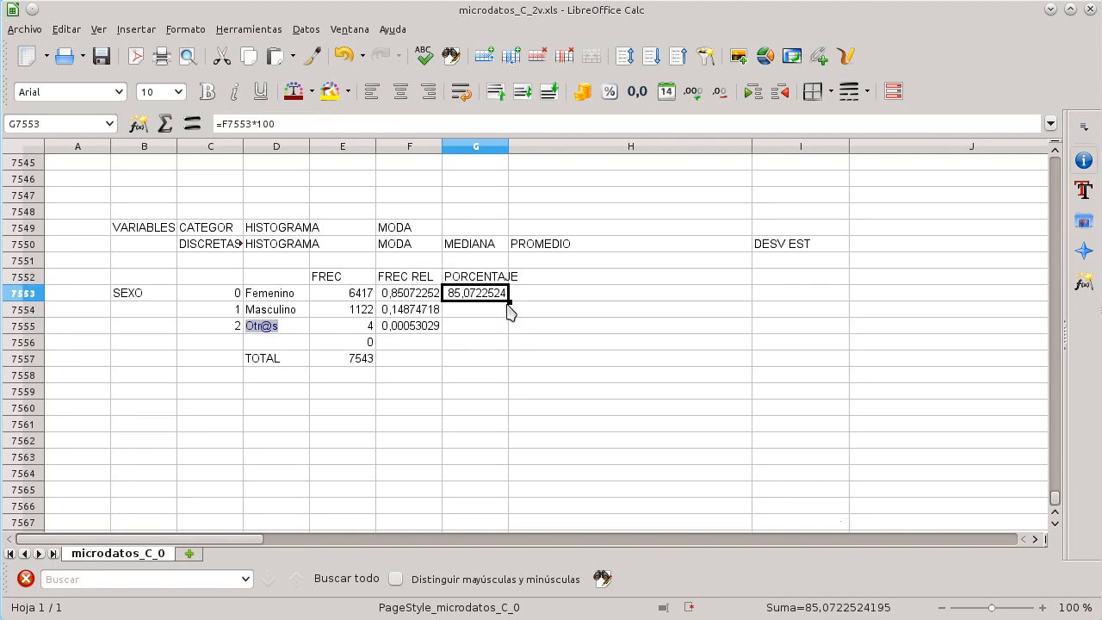
drag(511, 324, 505, 328)
key(ctrl+s)
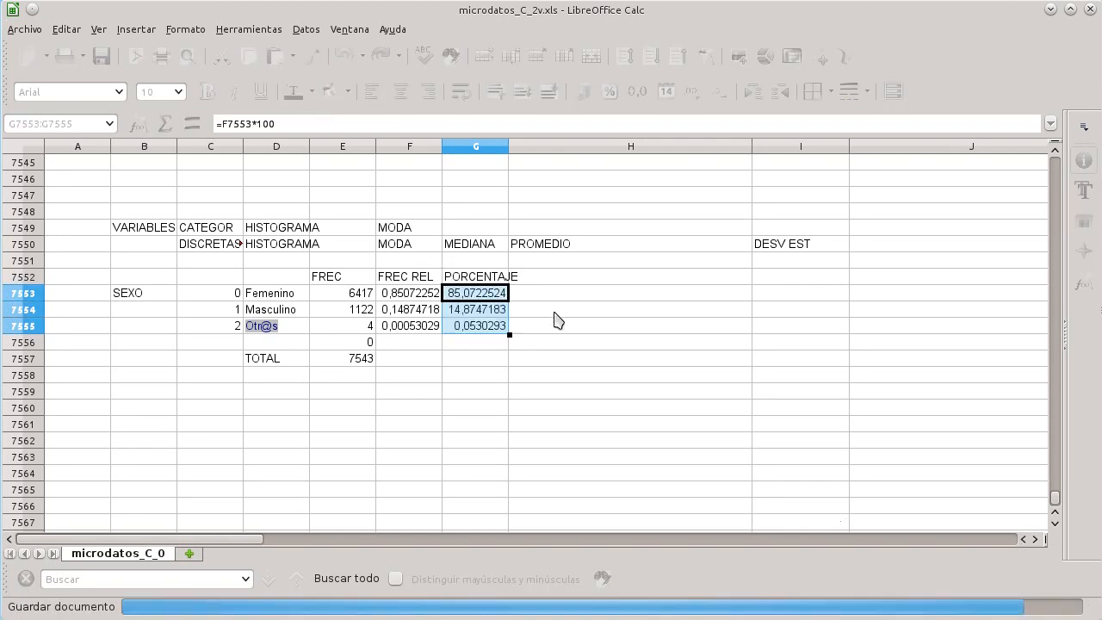
Step: Select the percentages in G7553:G7555 and insert a column chart from them
click(555, 314)
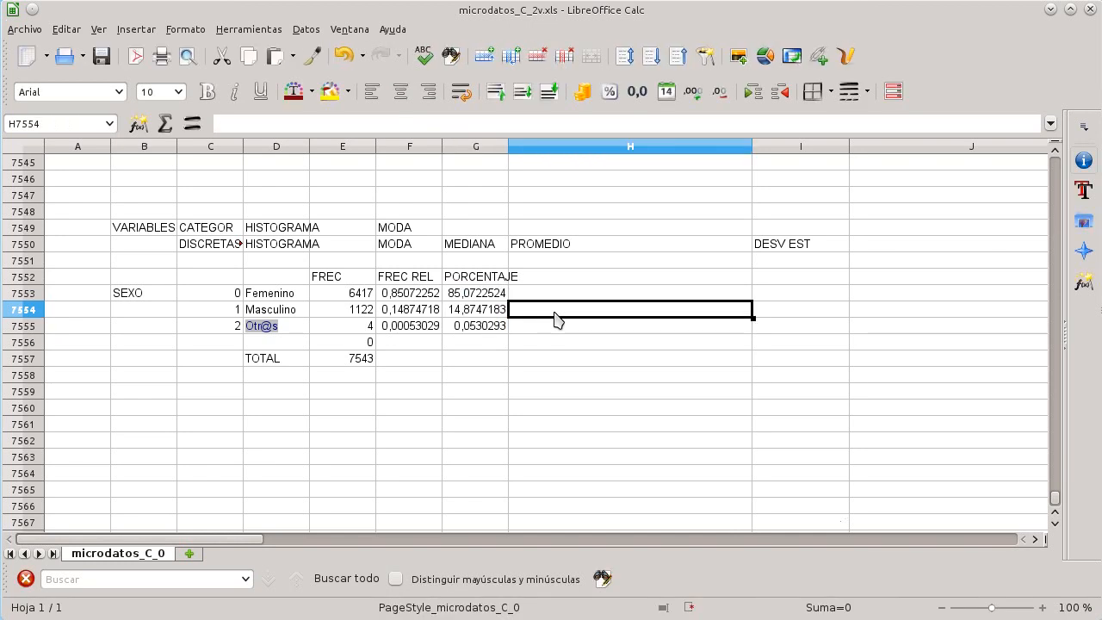
click(540, 362)
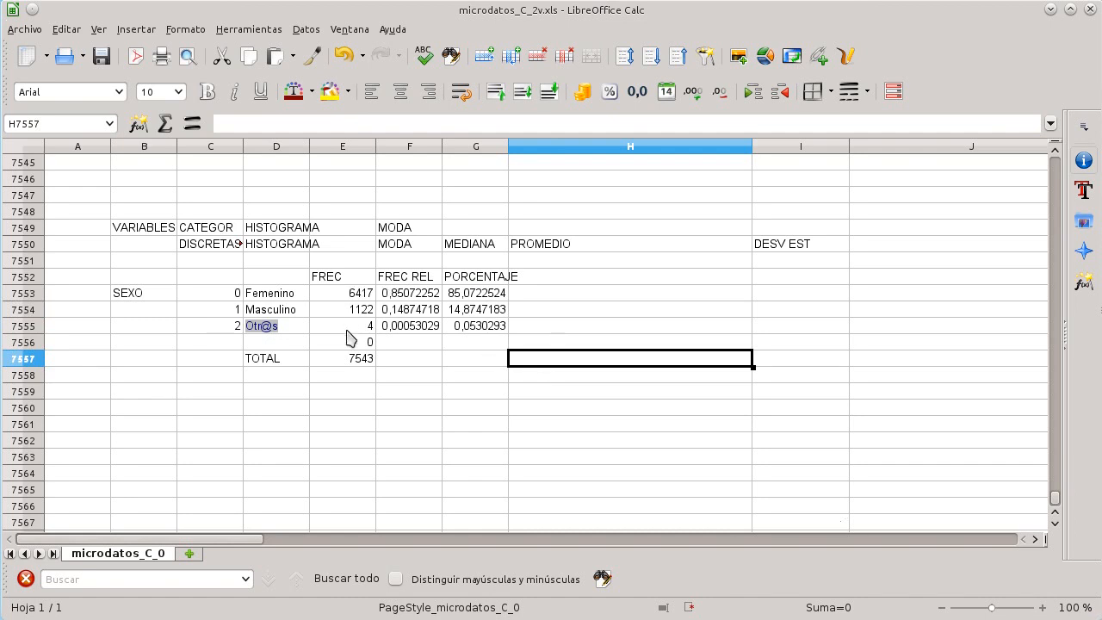
click(353, 296)
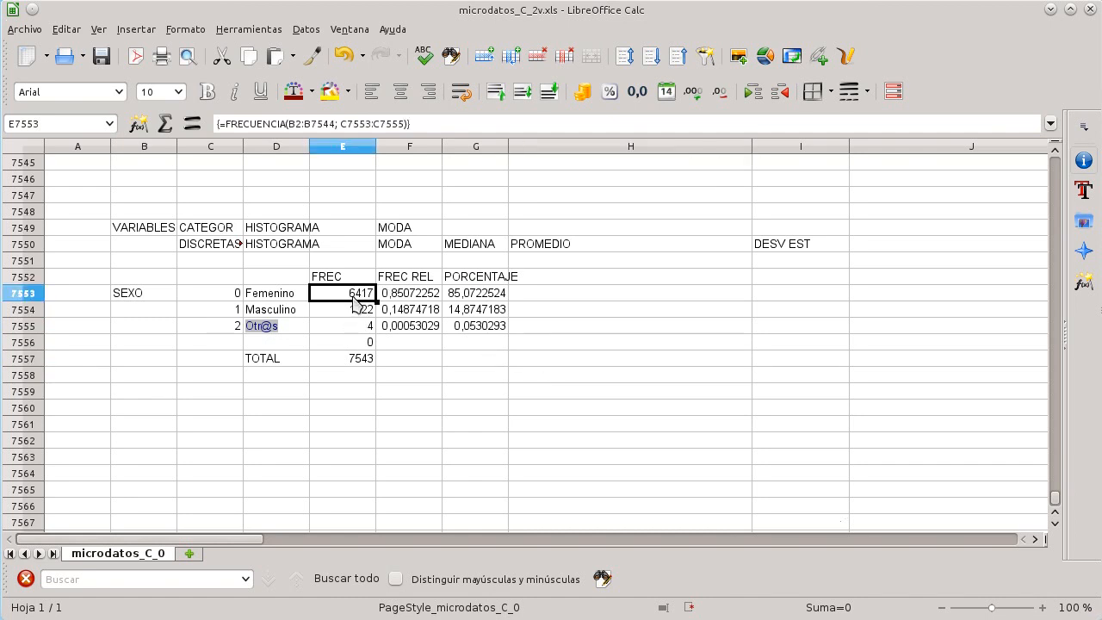
click(422, 294)
click(465, 296)
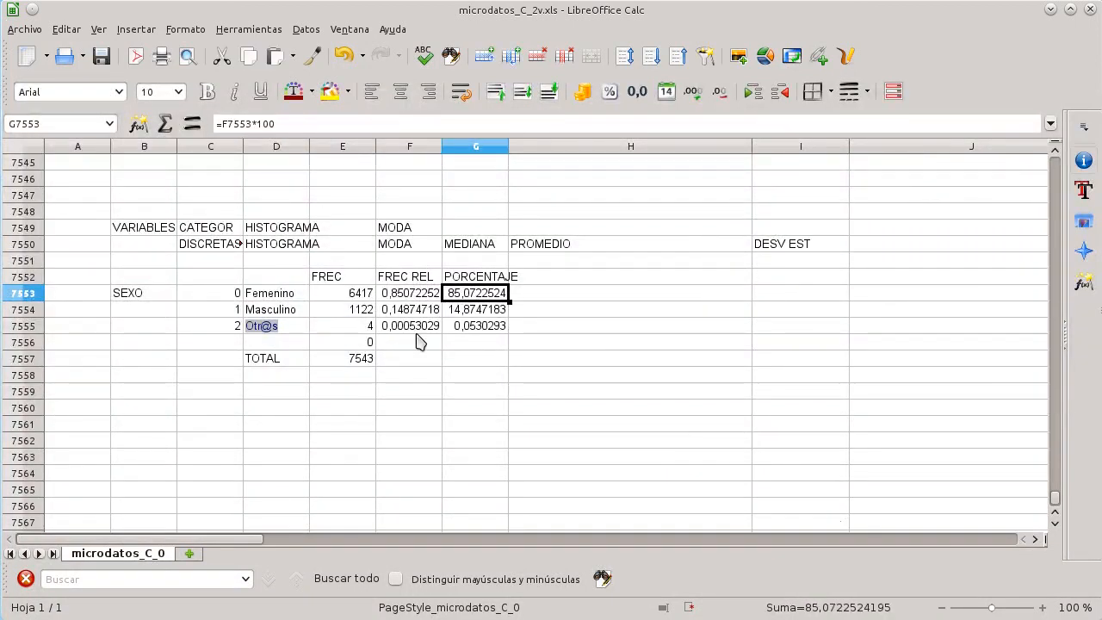
shift+click(491, 332)
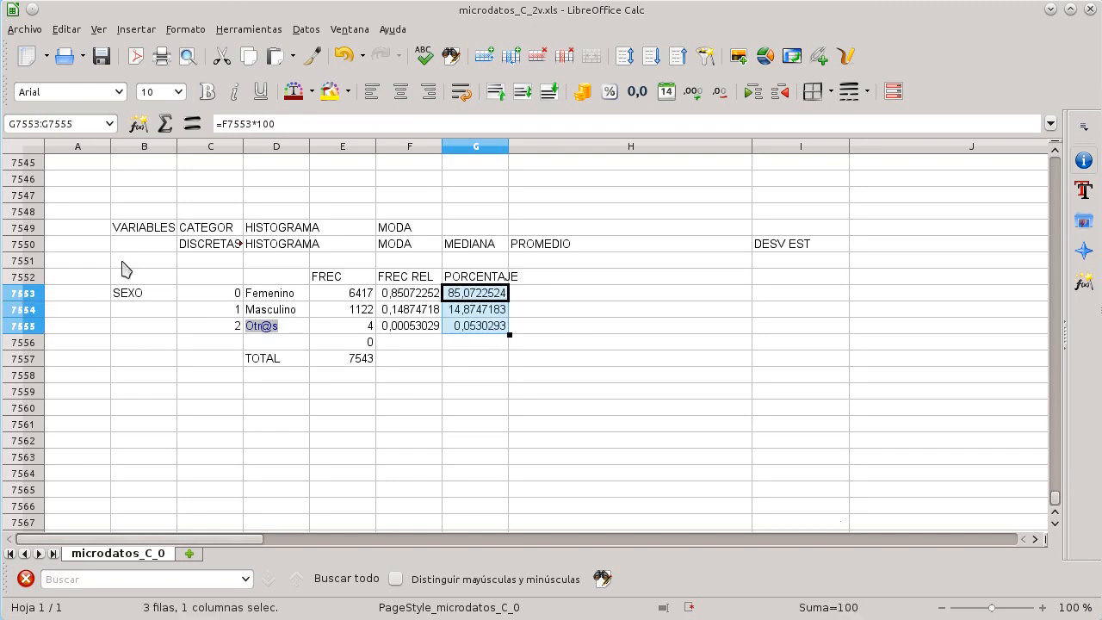
click(136, 29)
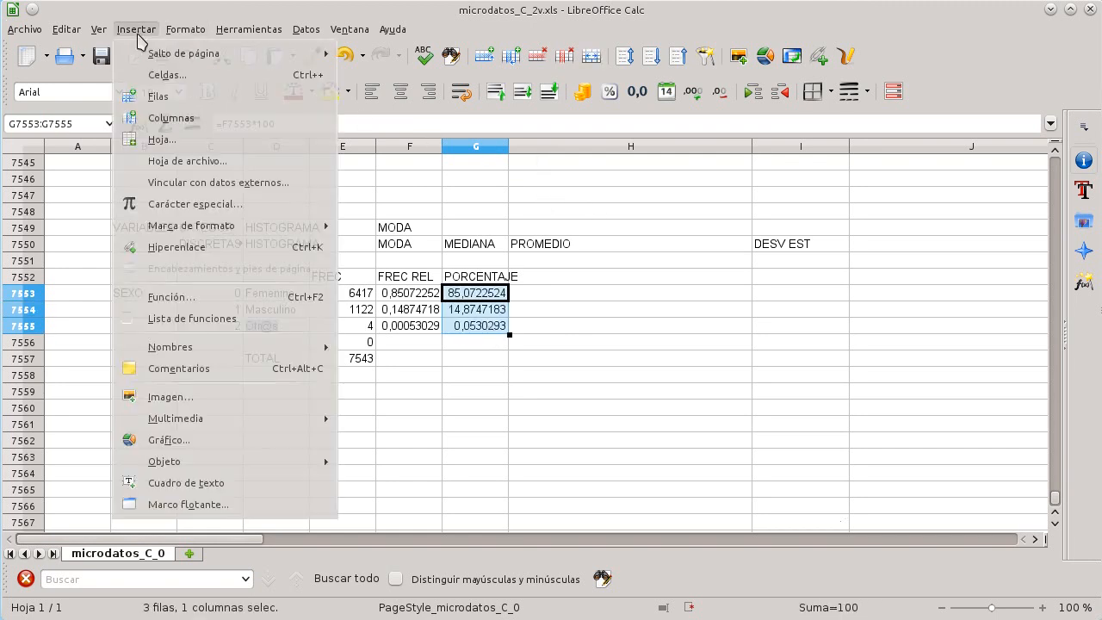
click(266, 447)
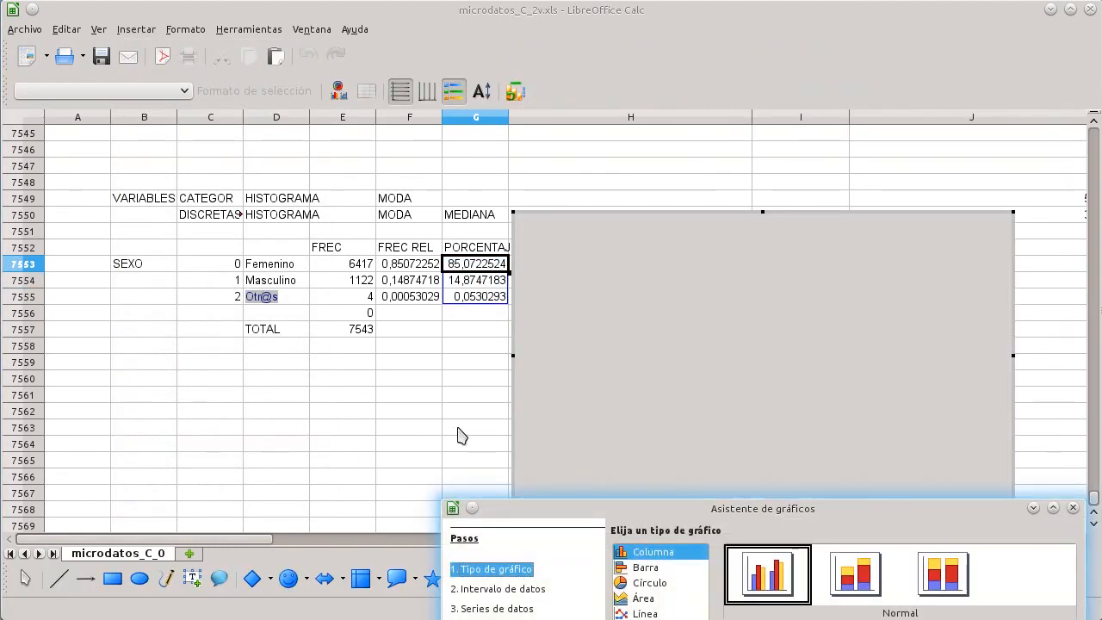
Step: In the chart wizard's data series, set the categories range to the labels D7553:D7555
drag(781, 508, 324, 61)
click(394, 335)
click(395, 336)
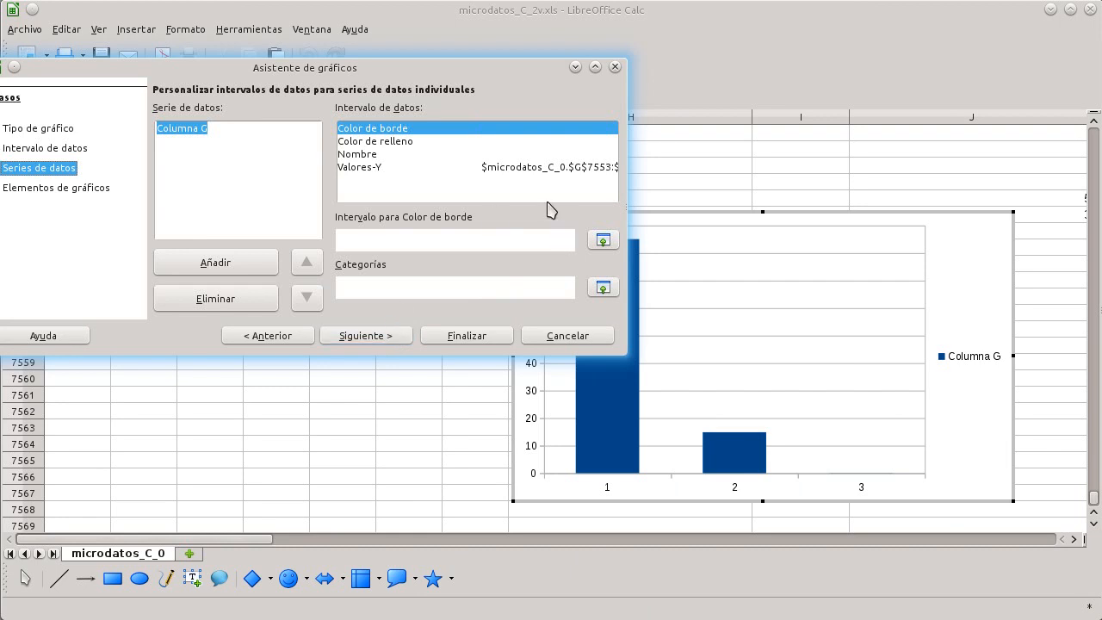
click(385, 169)
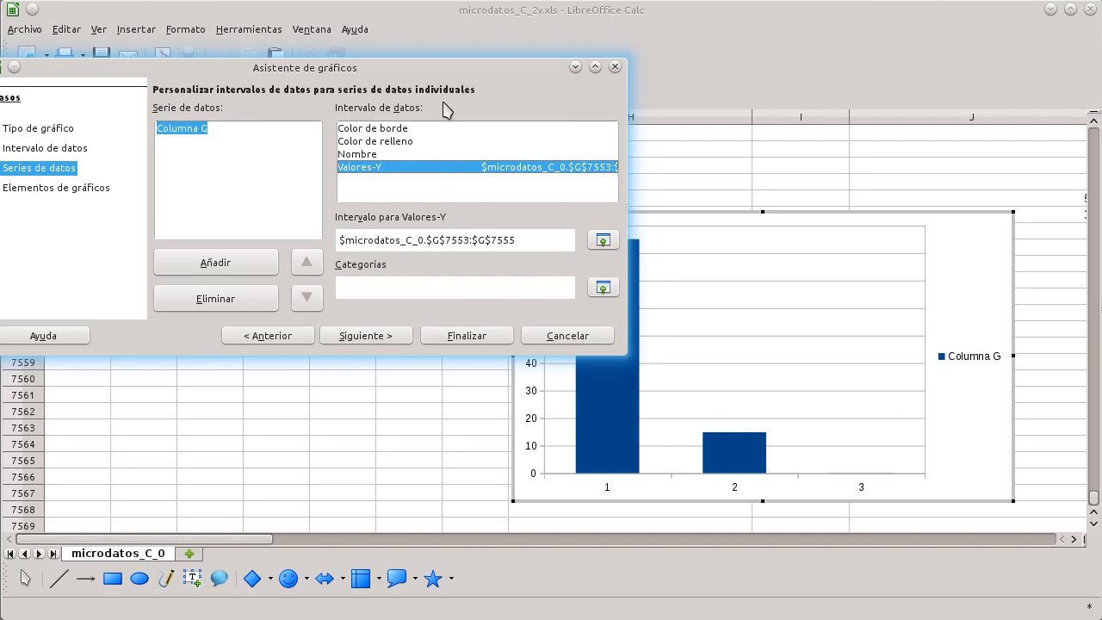
drag(426, 71, 550, 451)
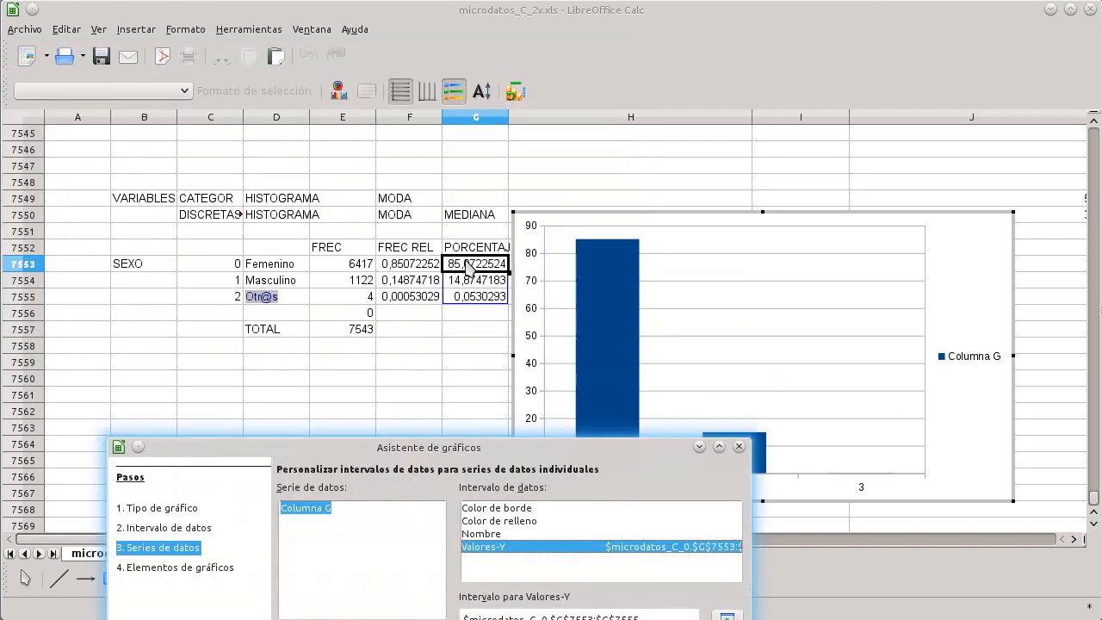
drag(482, 465, 249, 327)
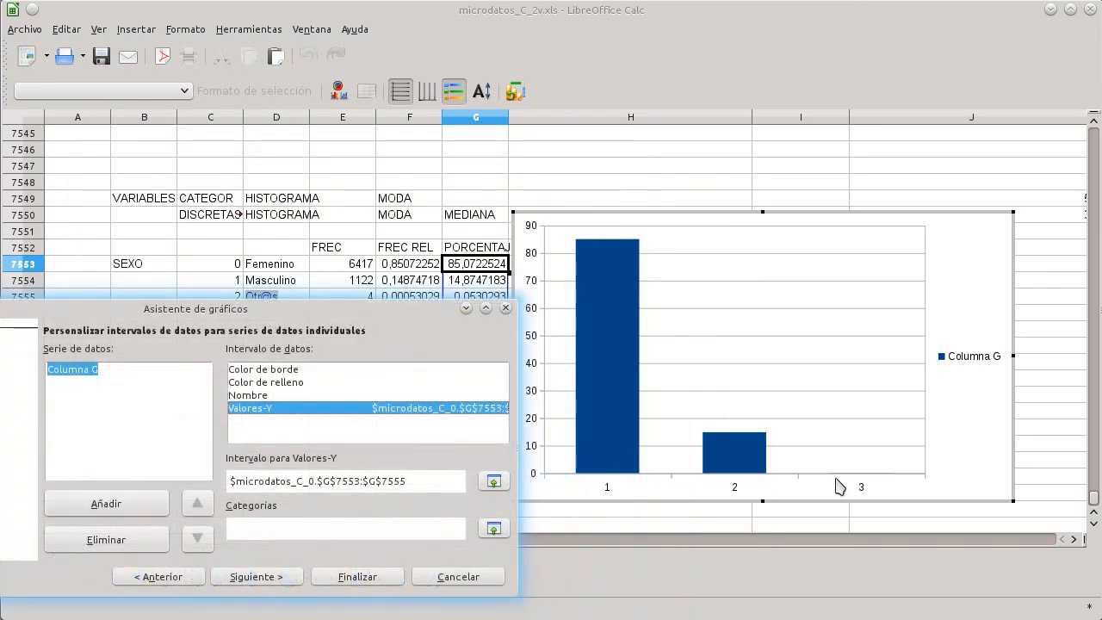
click(287, 533)
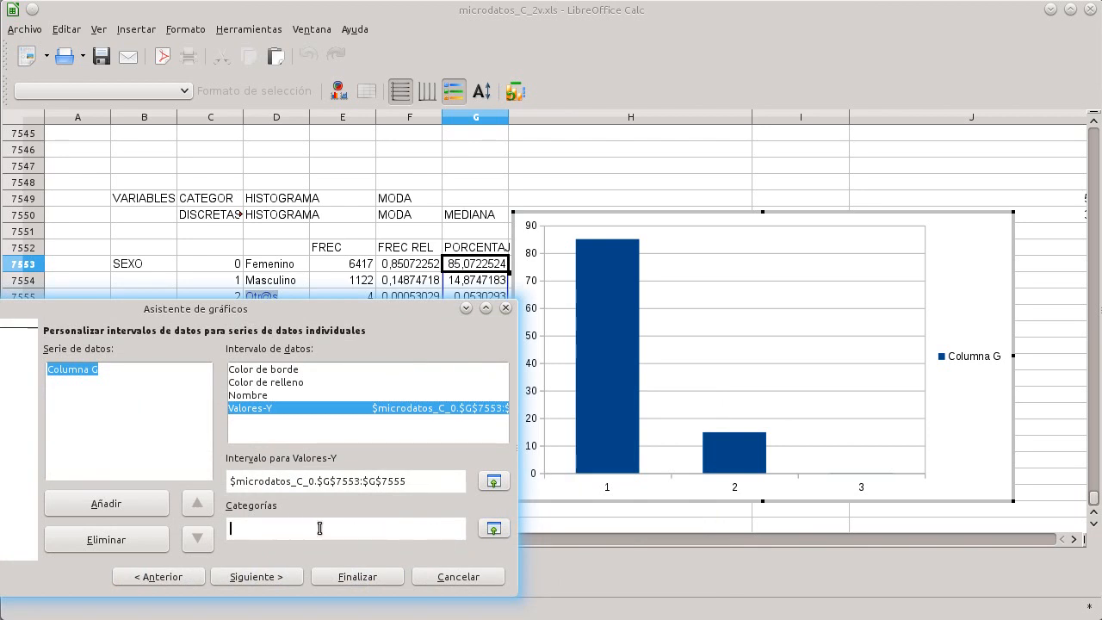
click(494, 528)
drag(282, 265, 285, 298)
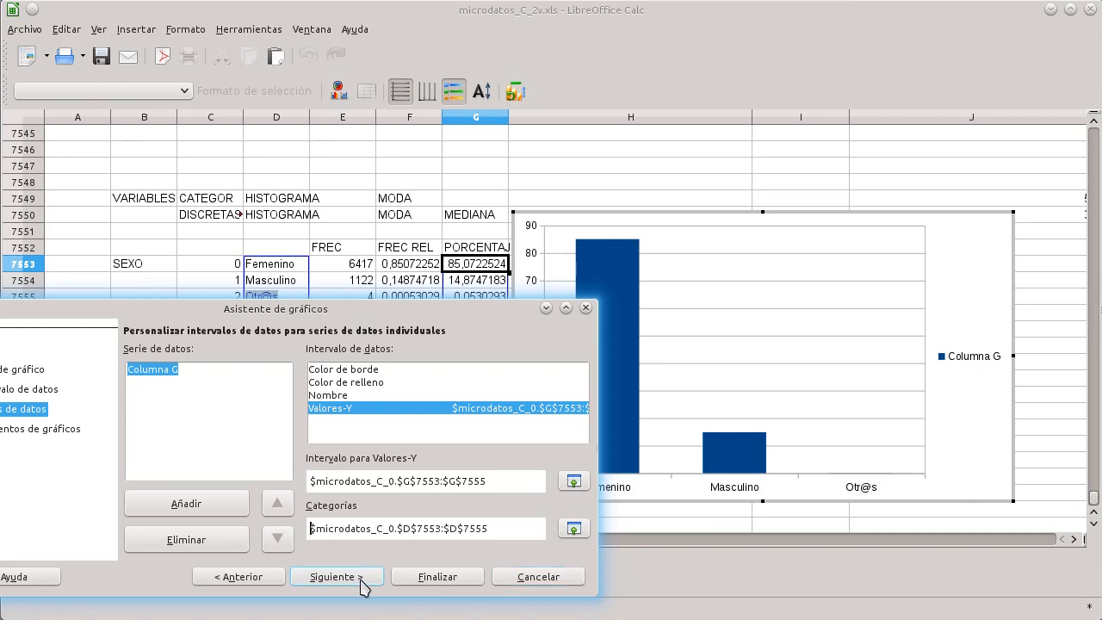
Step: Remove the Columna G data series and finish the chart wizard
click(203, 369)
click(223, 547)
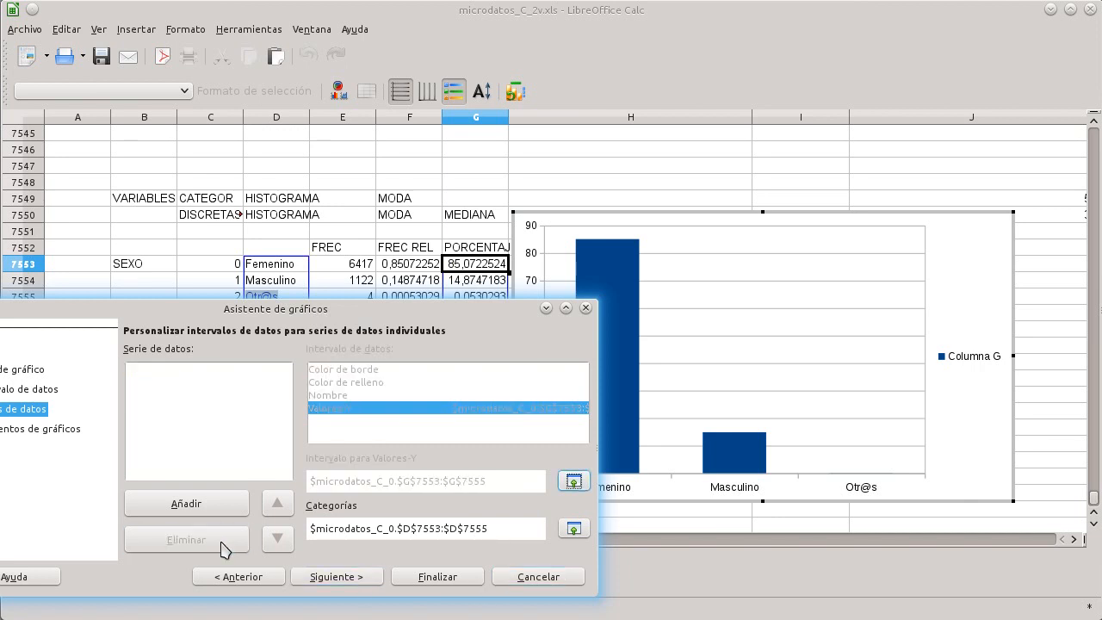
click(424, 577)
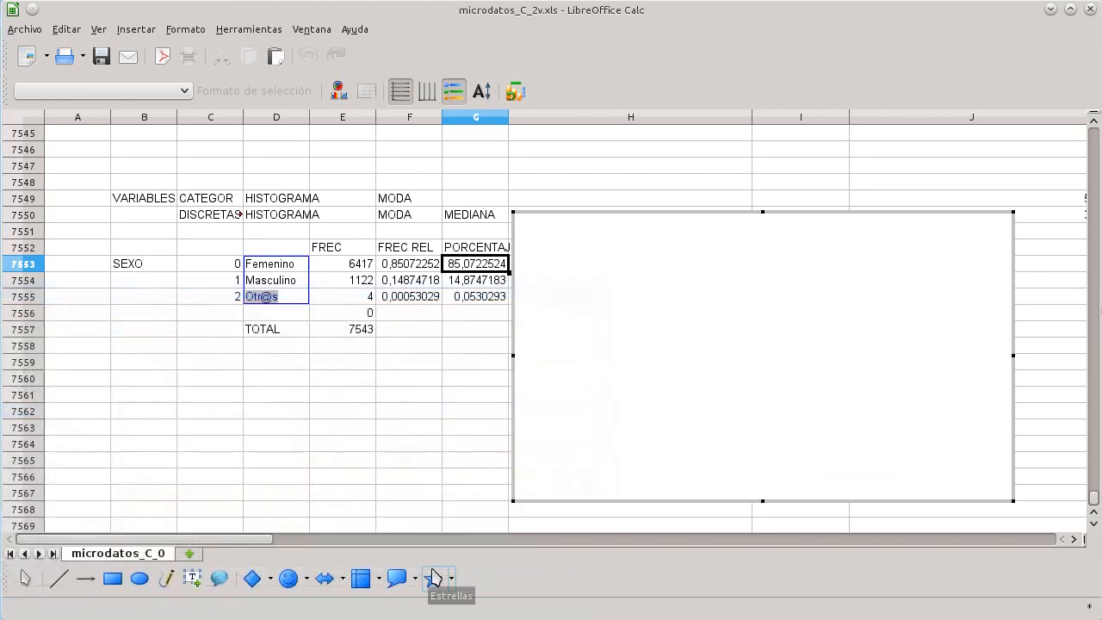
click(382, 439)
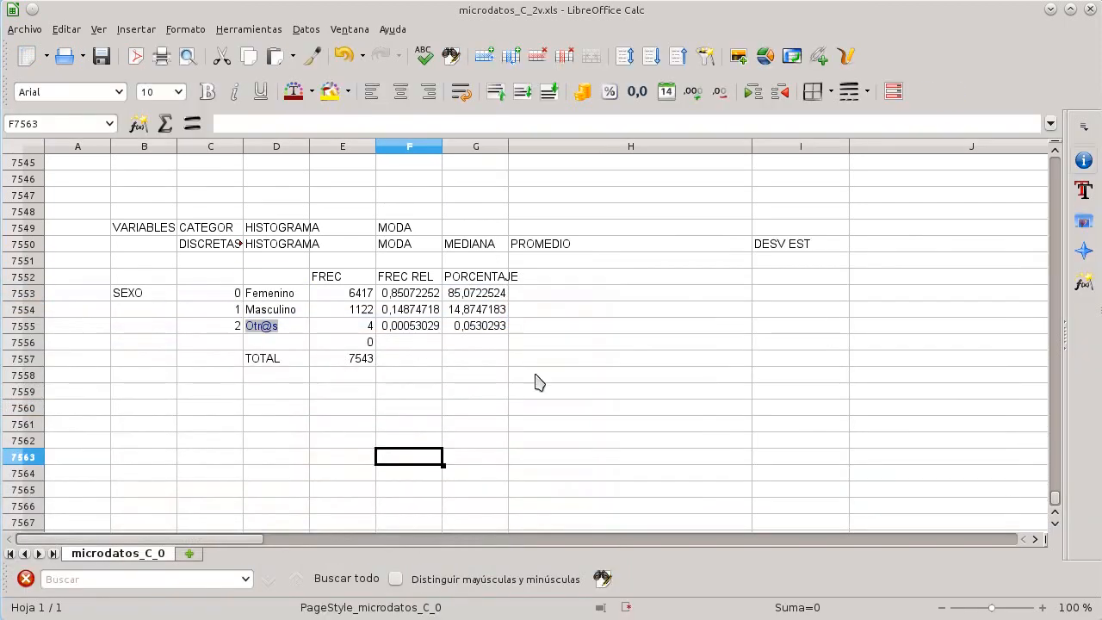
Step: Select the percentages in G7553:G7555, insert a column chart and advance the chart wizard to the data series
drag(476, 292, 495, 326)
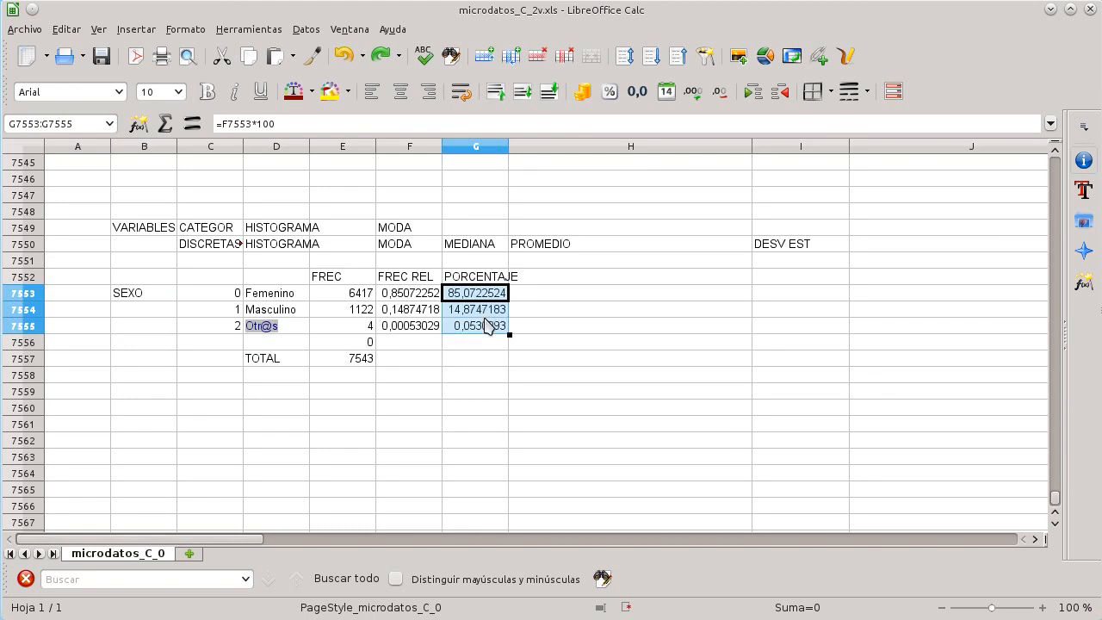
click(136, 29)
click(211, 442)
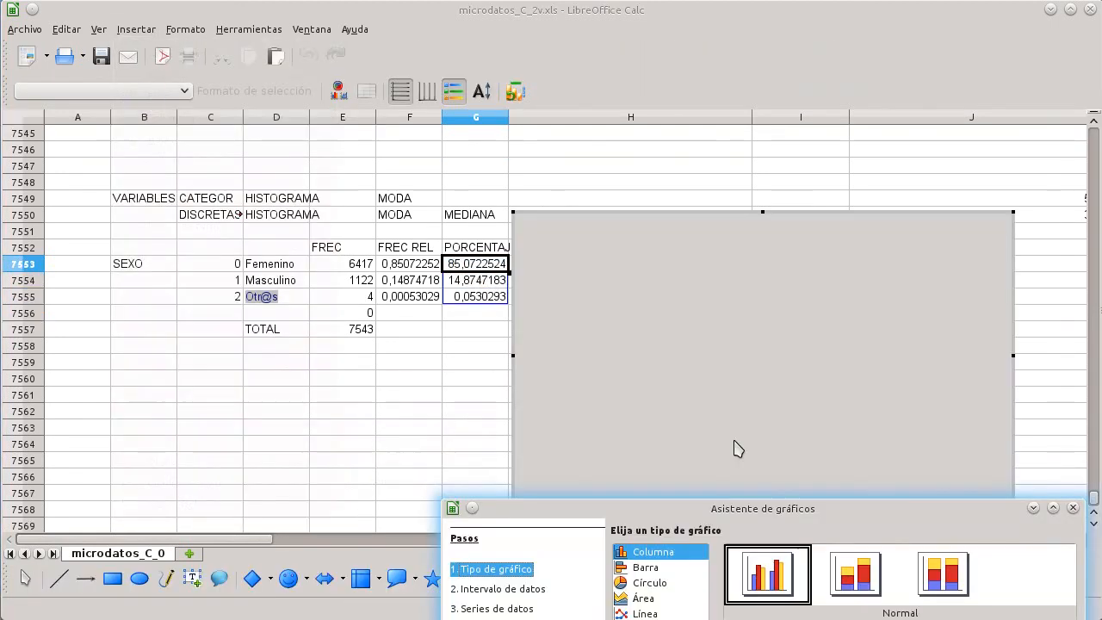
click(969, 619)
click(969, 619)
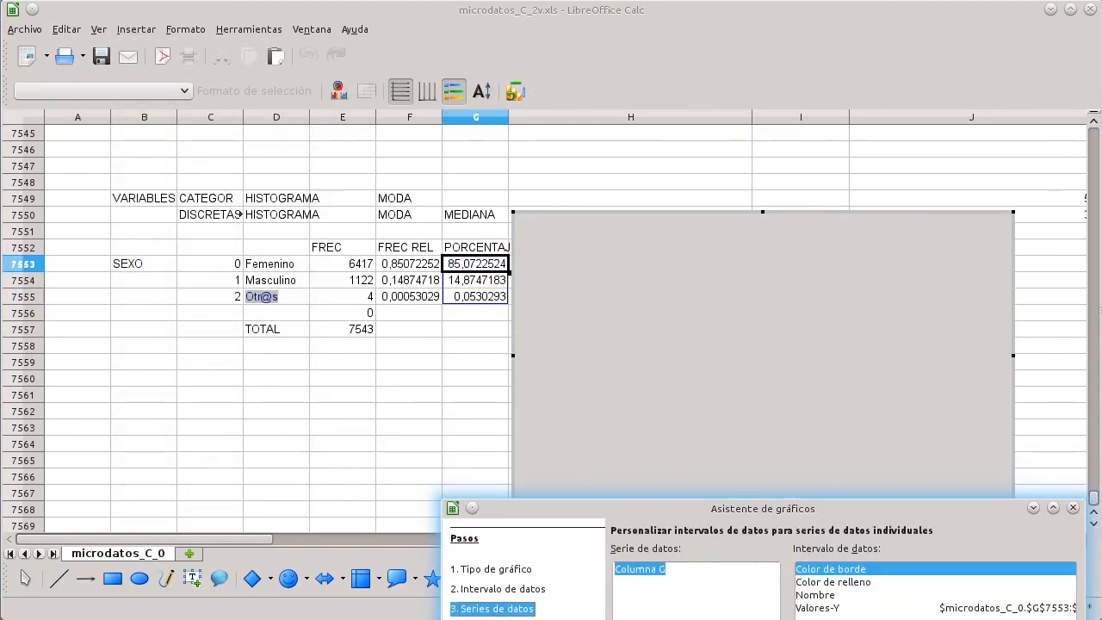
Step: Set the chart's categories range to the labels D7553:D7555 and finish the chart wizard
click(972, 606)
click(1064, 619)
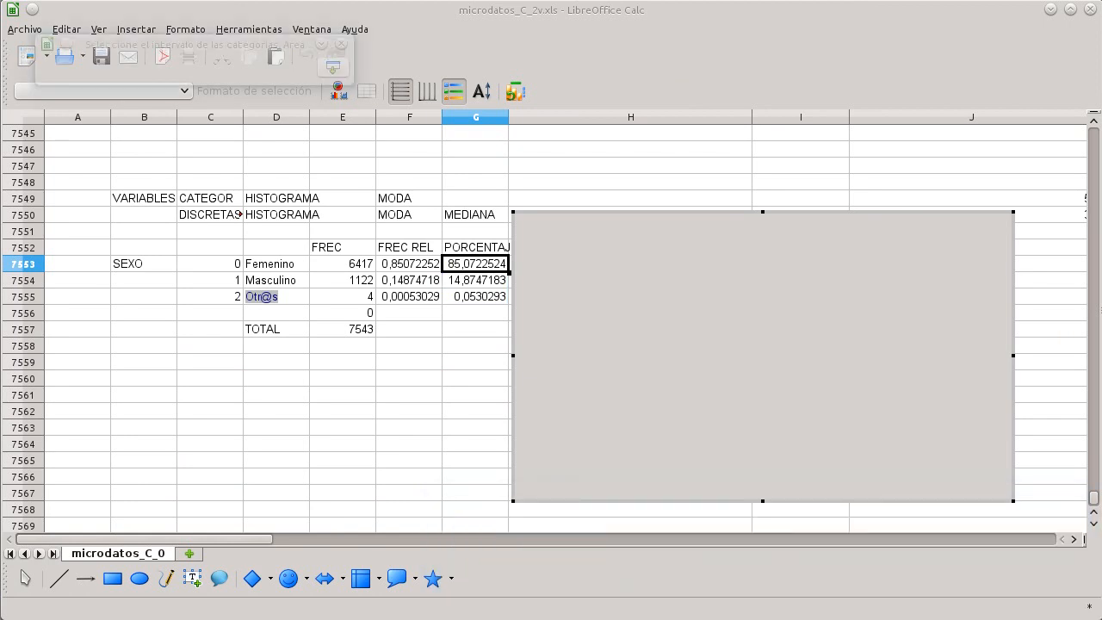
drag(297, 268, 290, 304)
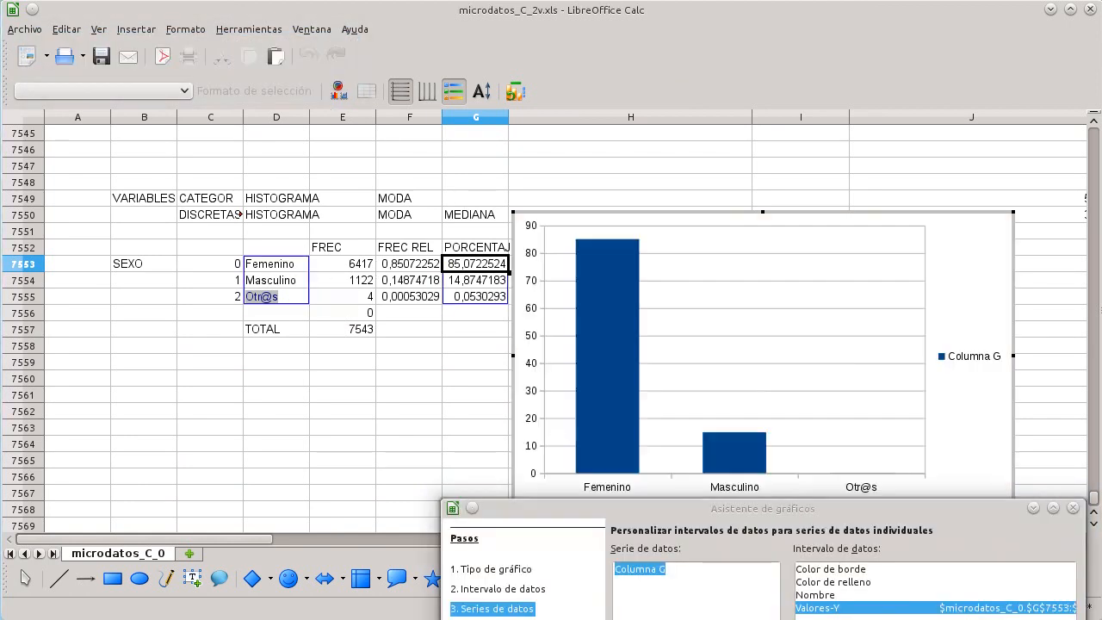
click(964, 619)
click(474, 412)
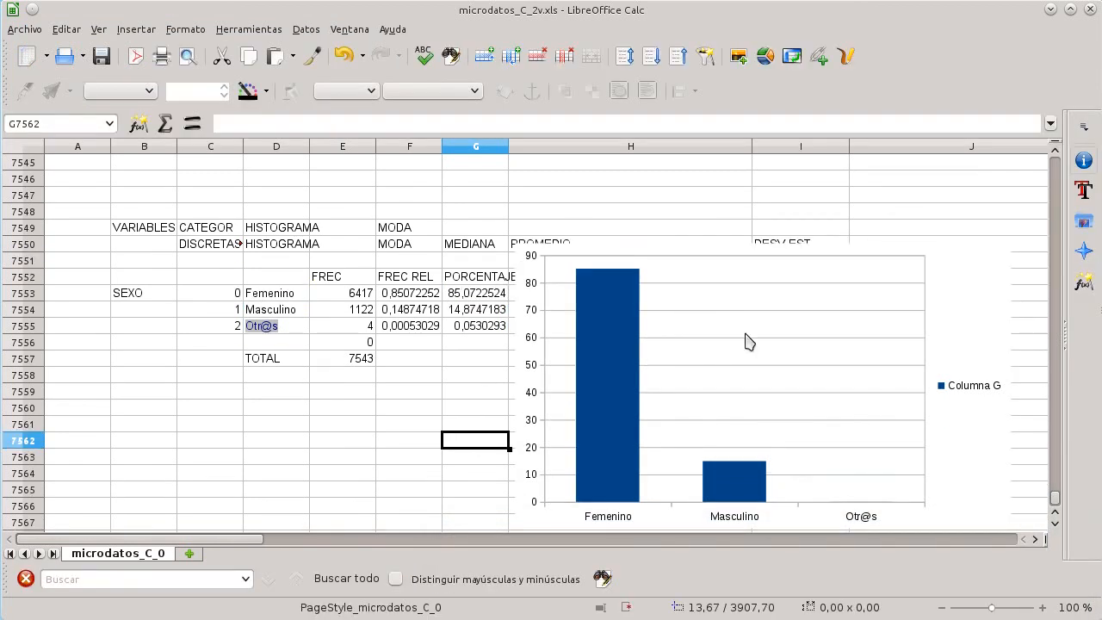
Step: Move the chart further to the right of the summary table
click(801, 330)
drag(800, 331, 890, 336)
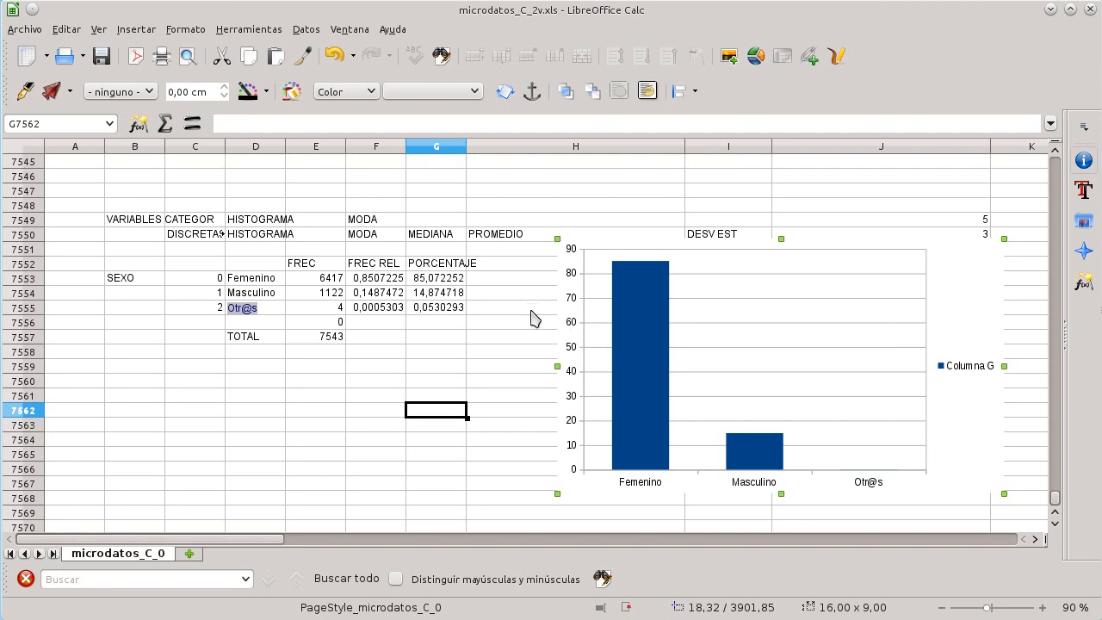
click(513, 284)
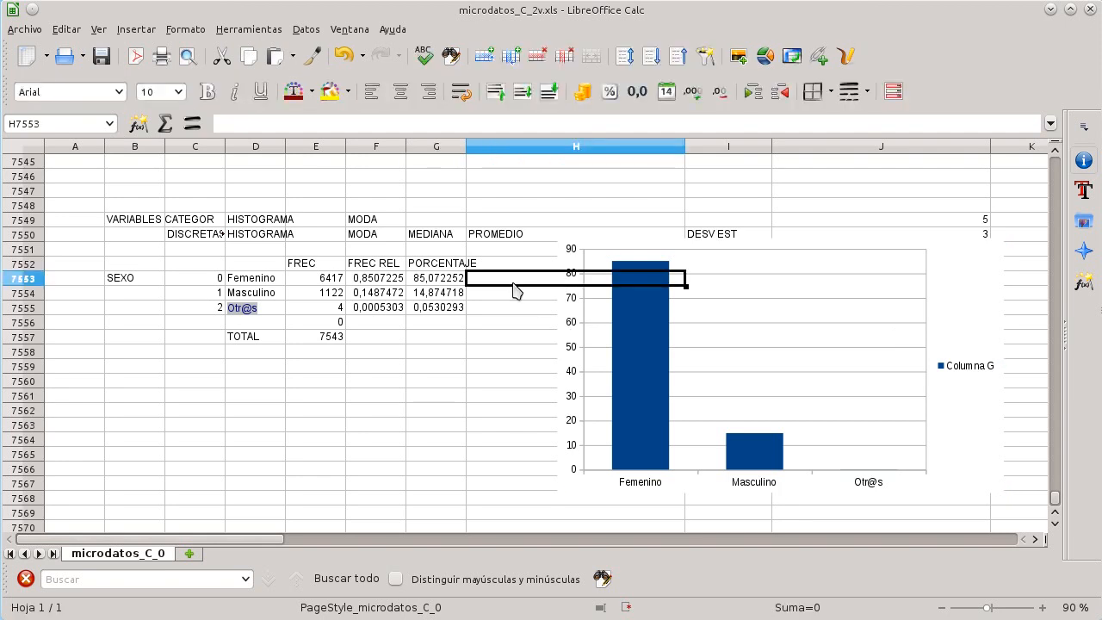
click(533, 343)
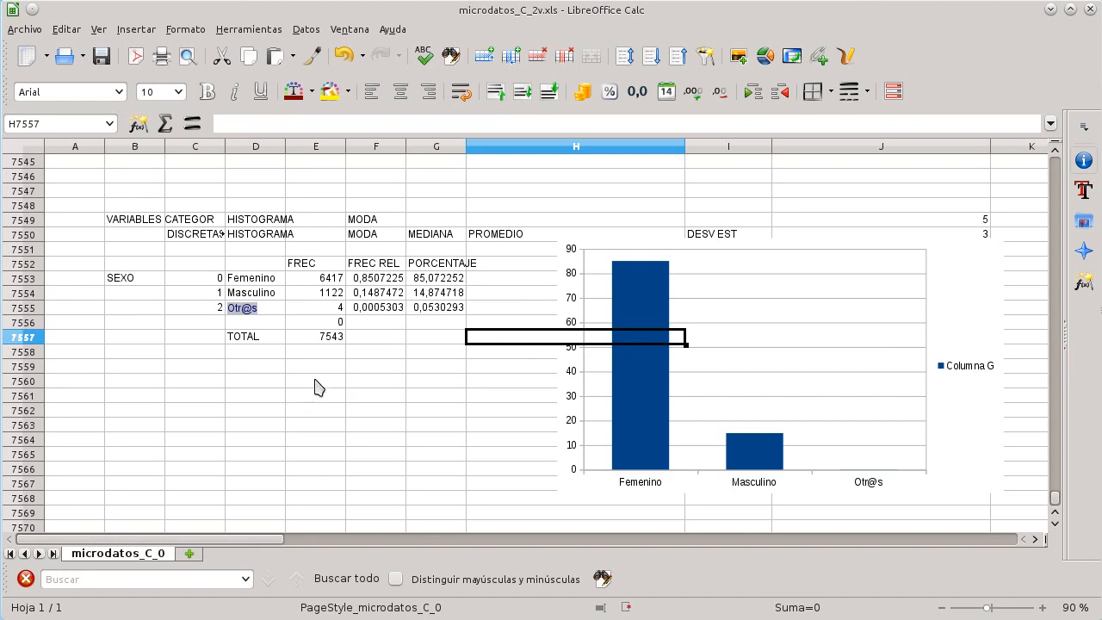
Step: Examine the column headers at the top of the data, then return to the summary area below the data
scroll(315, 386, up, 20)
scroll(316, 386, up, 20)
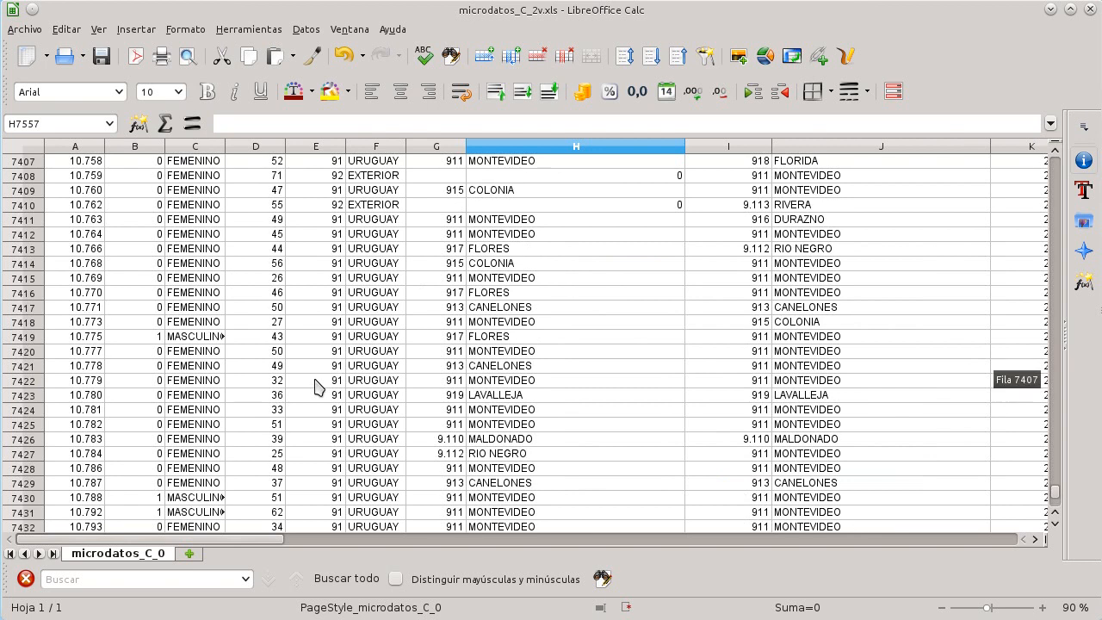
drag(1054, 488, 1055, 161)
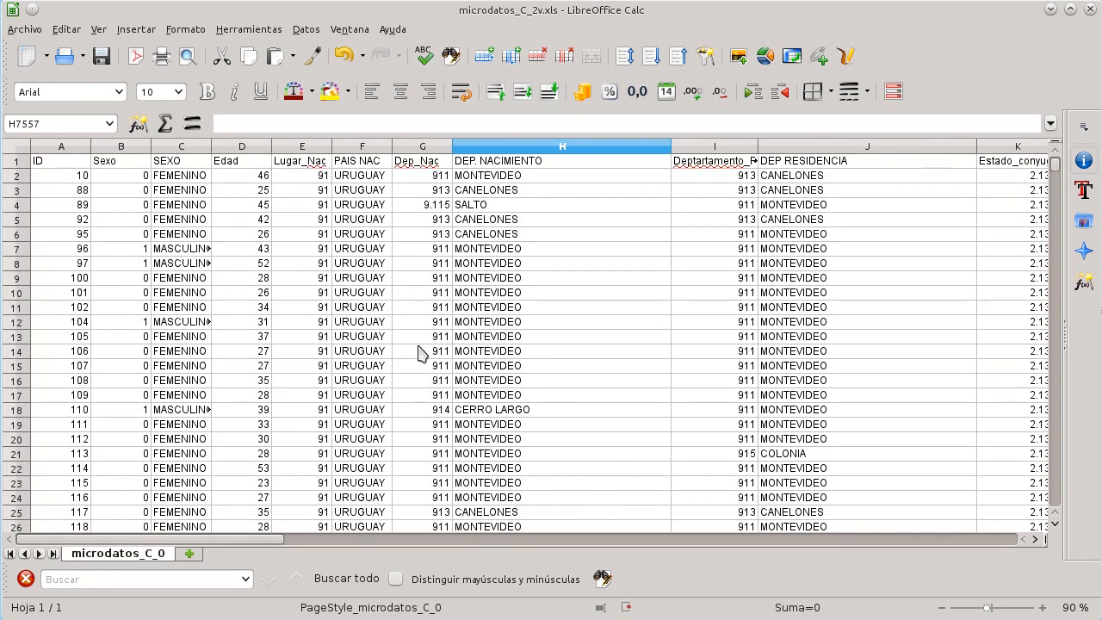
scroll(419, 353, down, 3)
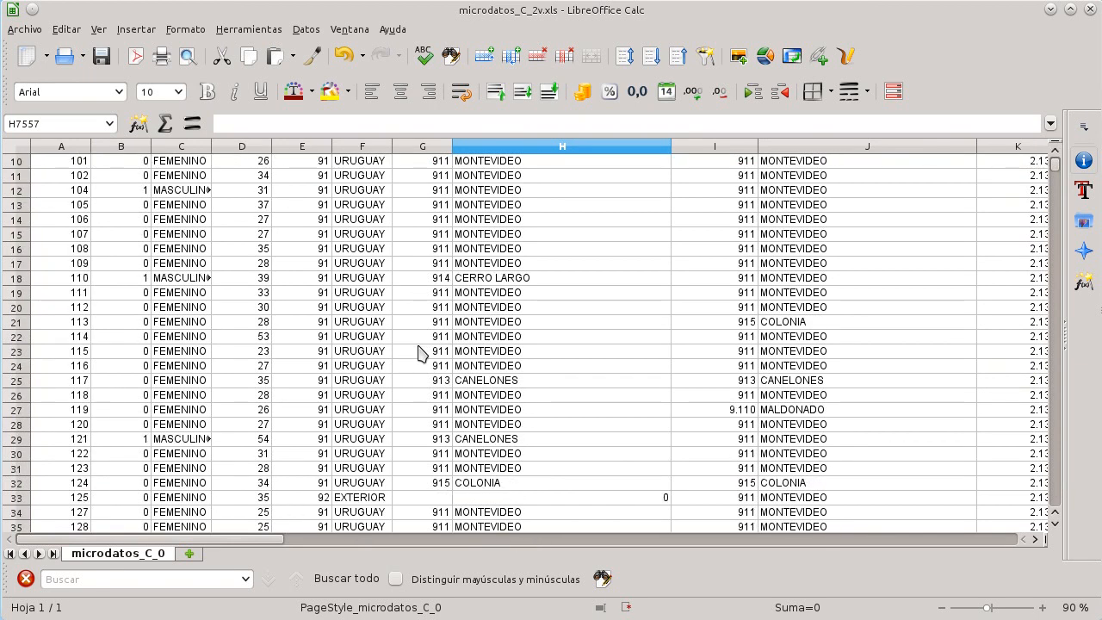
click(422, 353)
key(ctrl+Down)
key(ctrl+Down)
key(Left)
key(ctrl+Down)
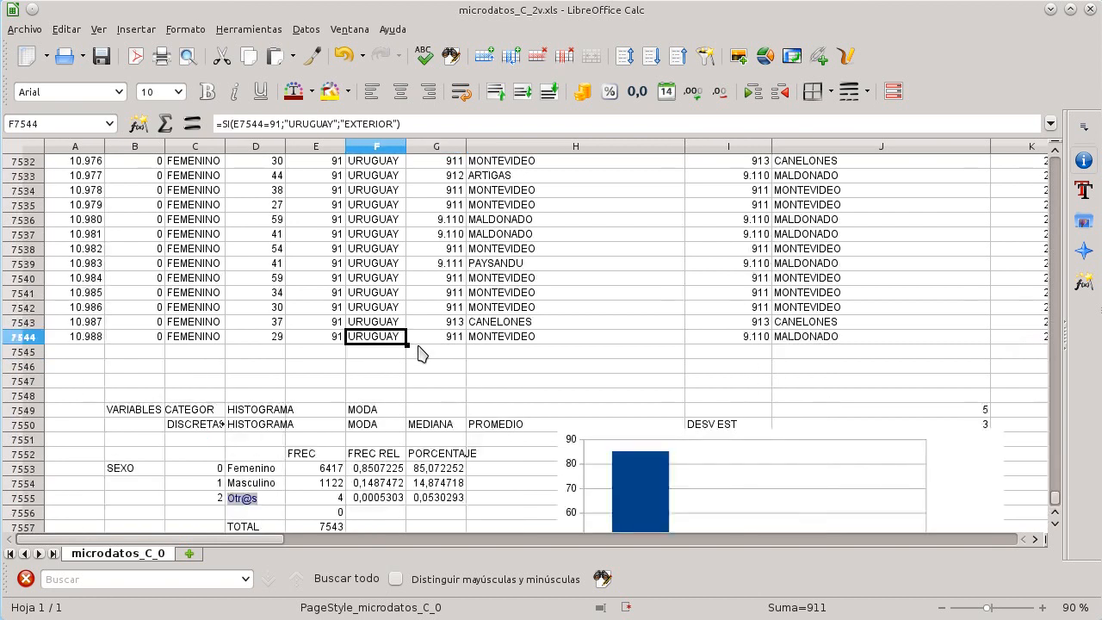
scroll(420, 353, down, 5)
scroll(420, 353, down, 2)
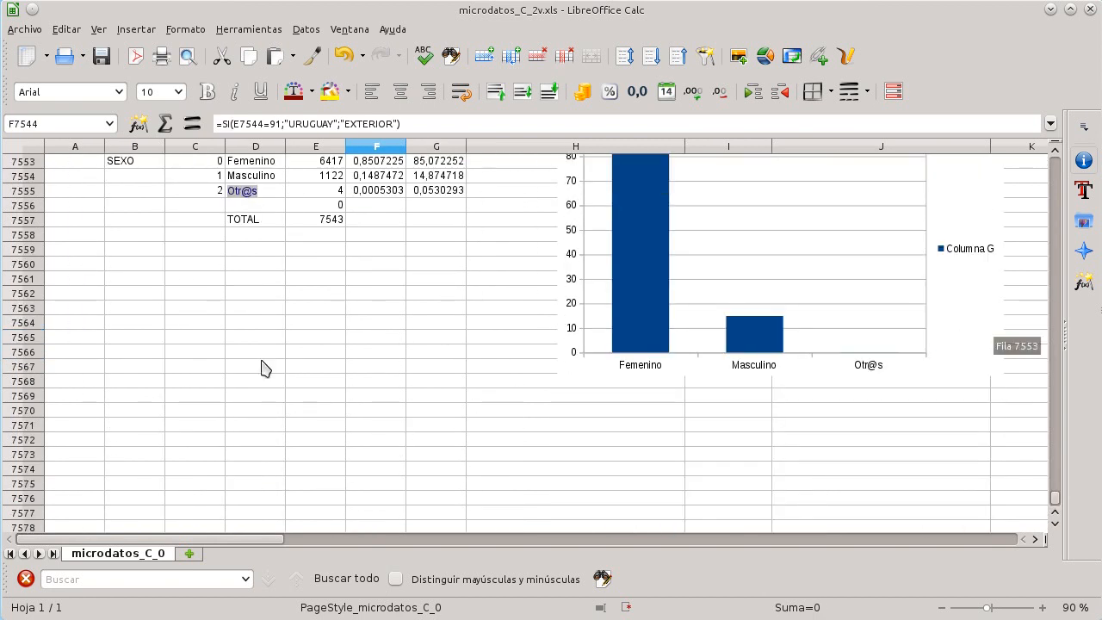
scroll(246, 400, up, 2)
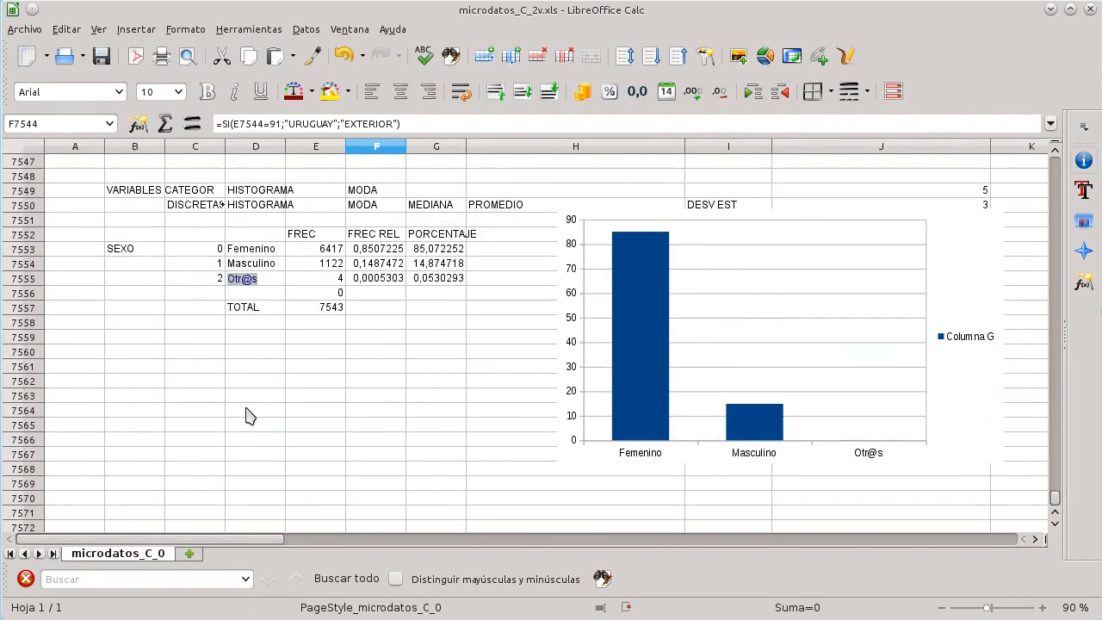
scroll(246, 405, down, 2)
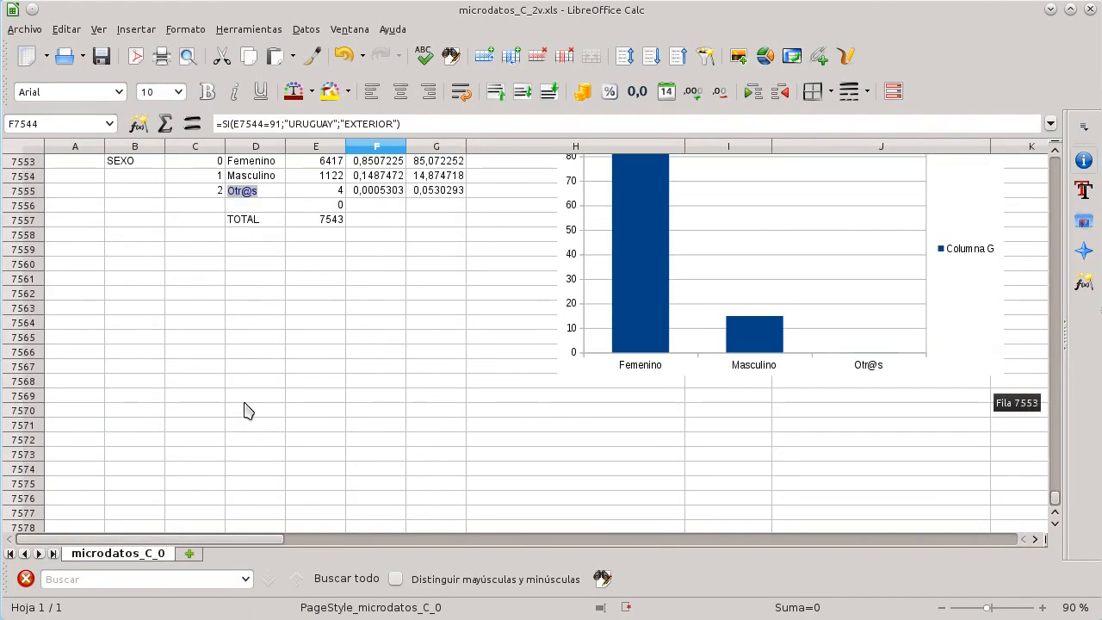
Step: Enter the variable label DEP NAC in cell B7565
click(135, 342)
text(DEP NAC)
key(Tab)
Step: Switch to the variable dictionary file and copy the department codes and names A4:B22 from the Departamentos sheet
key(alt+Tab)
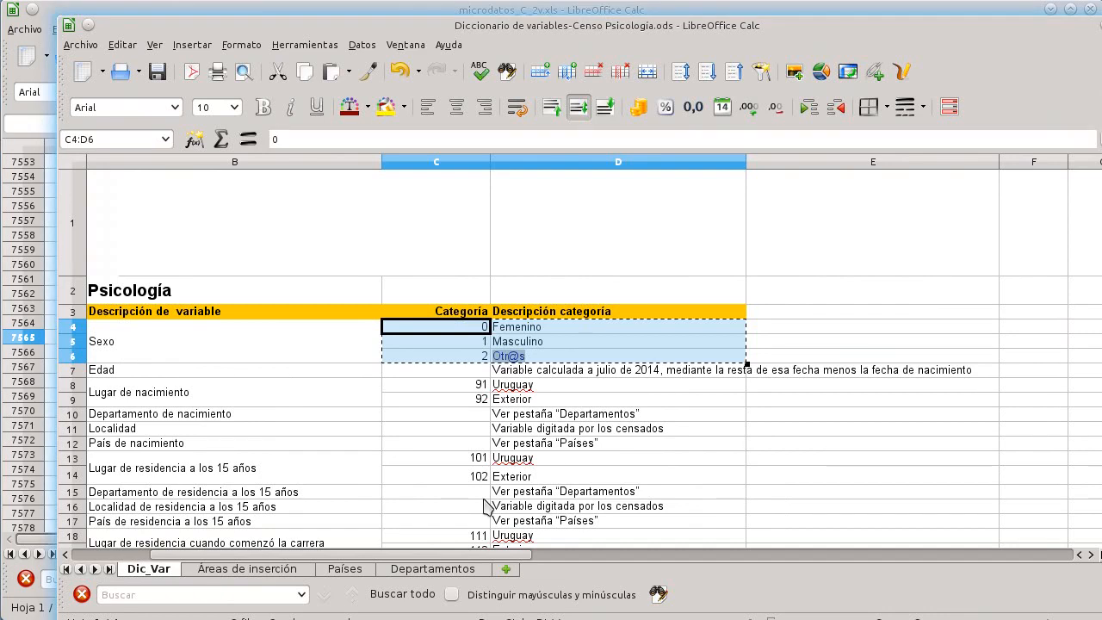
click(435, 568)
drag(143, 335, 182, 391)
click(186, 478)
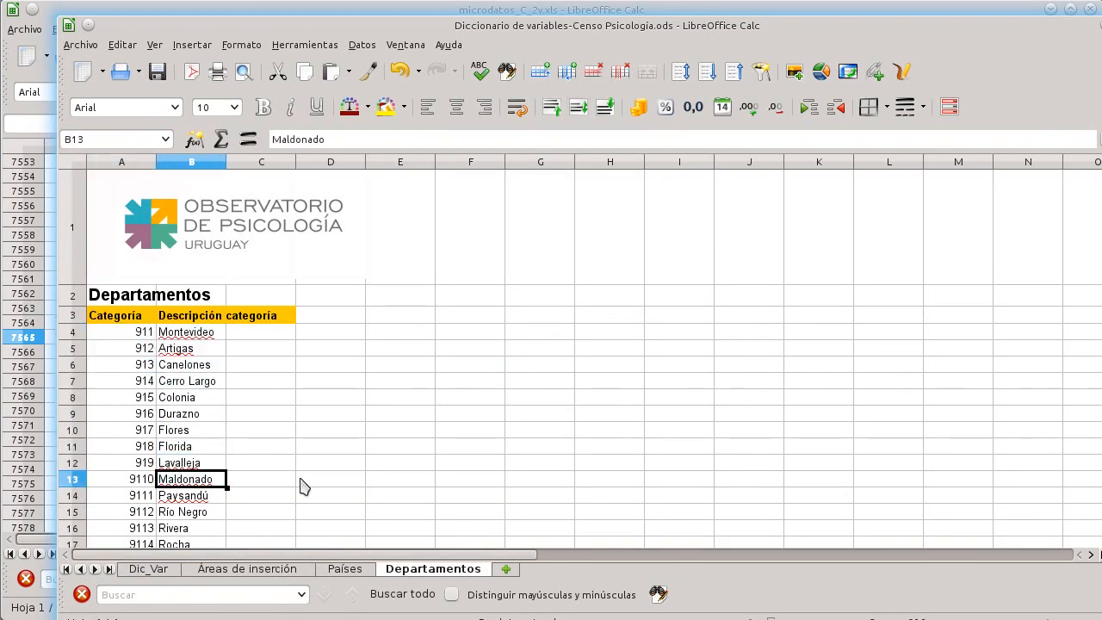
click(456, 512)
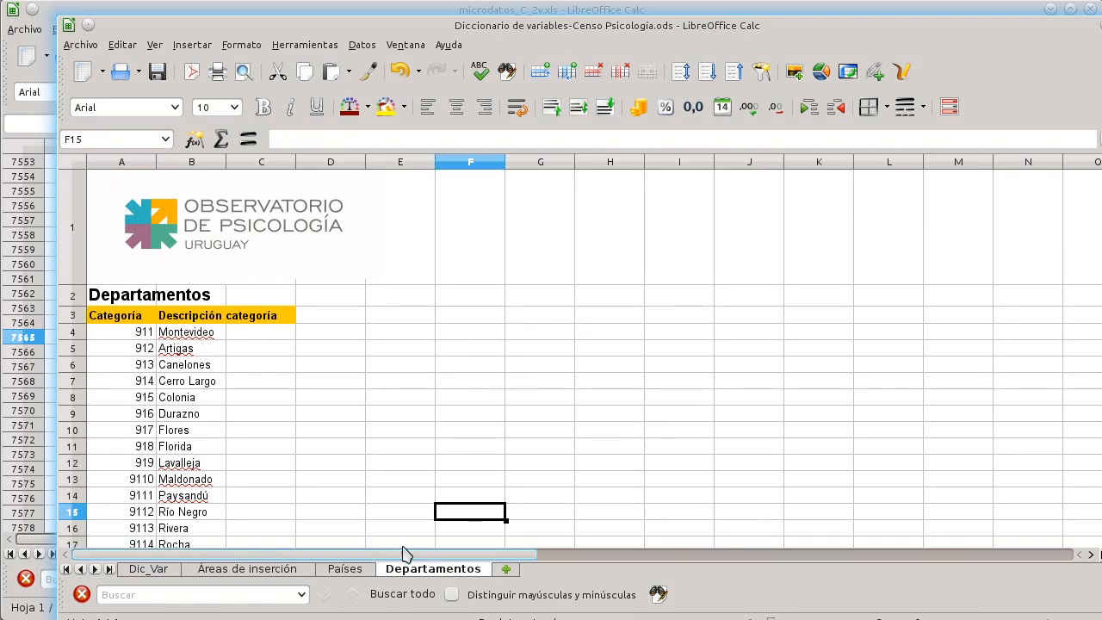
click(125, 334)
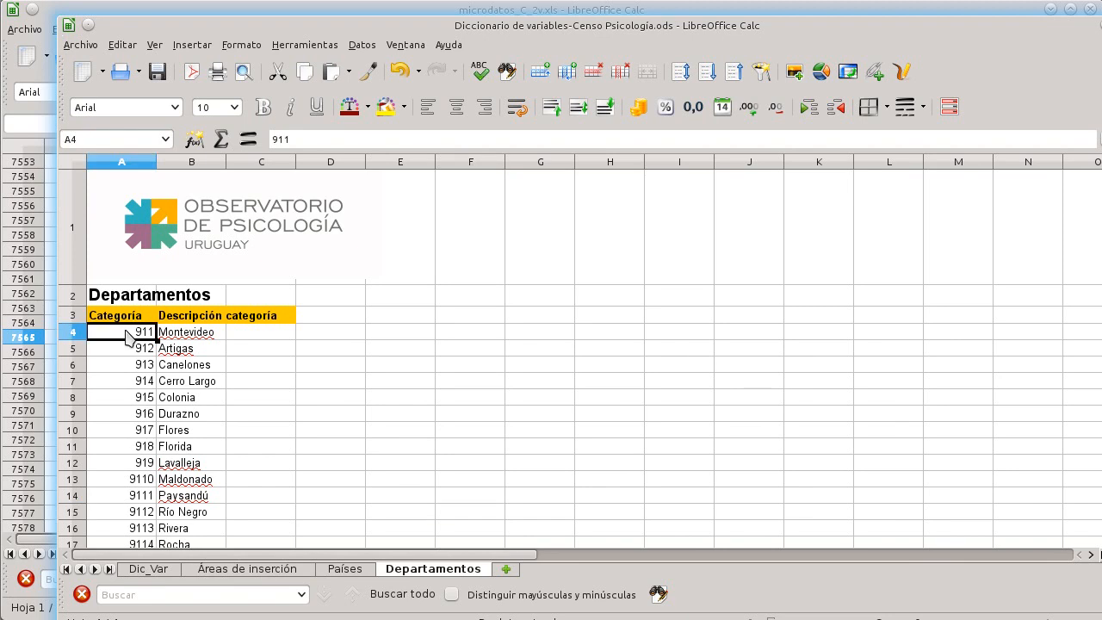
drag(158, 343, 226, 470)
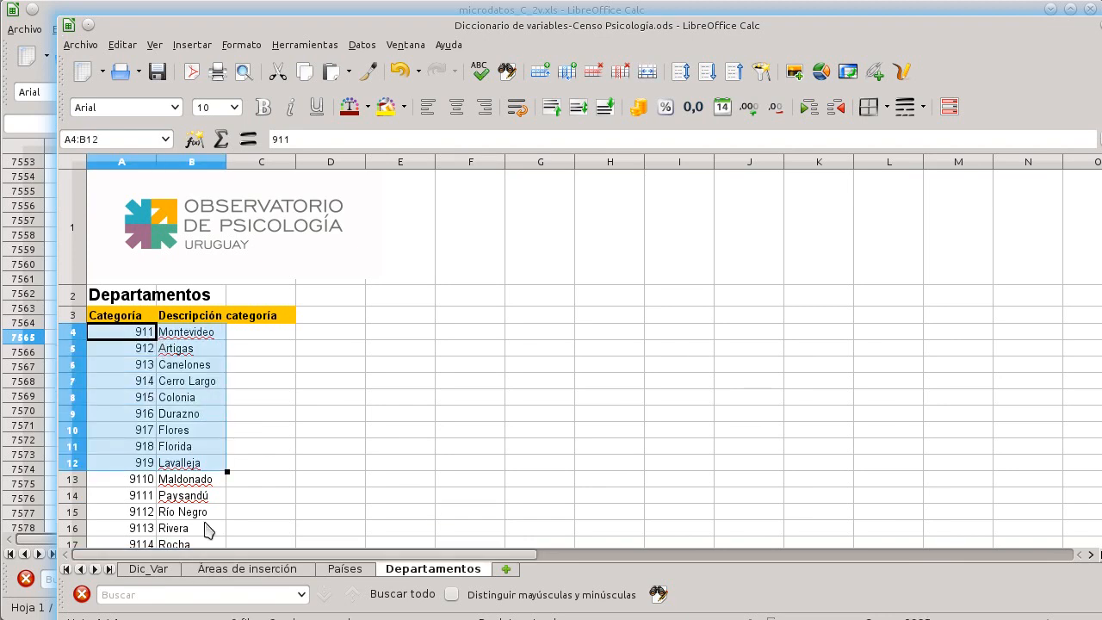
click(115, 328)
key(ctrl+shift+Right)
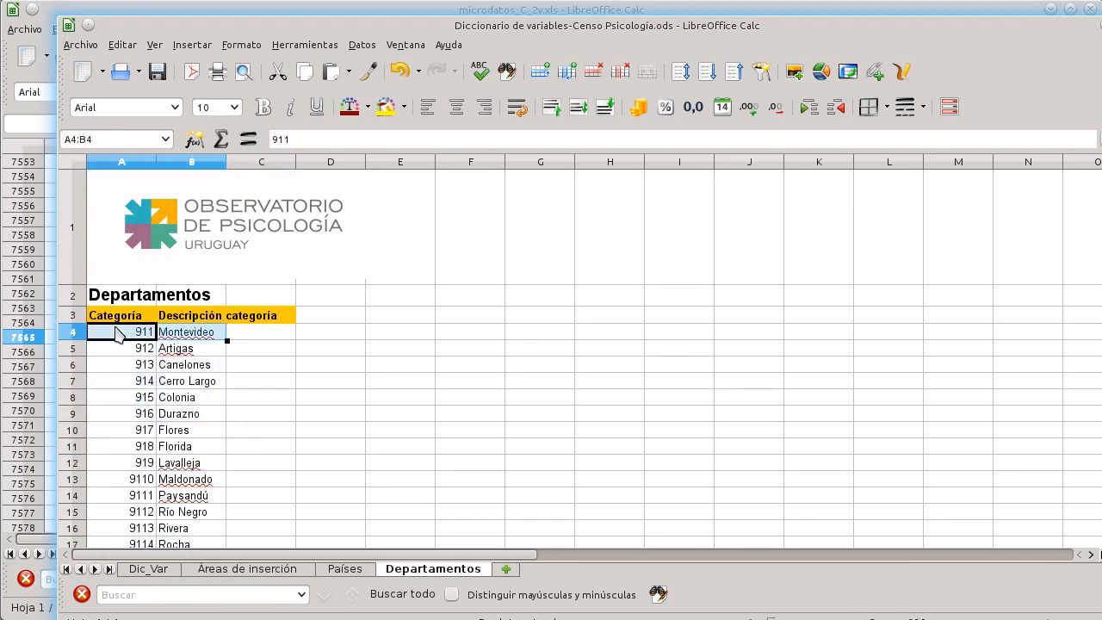
key(ctrl+shift+Down)
key(ctrl+c)
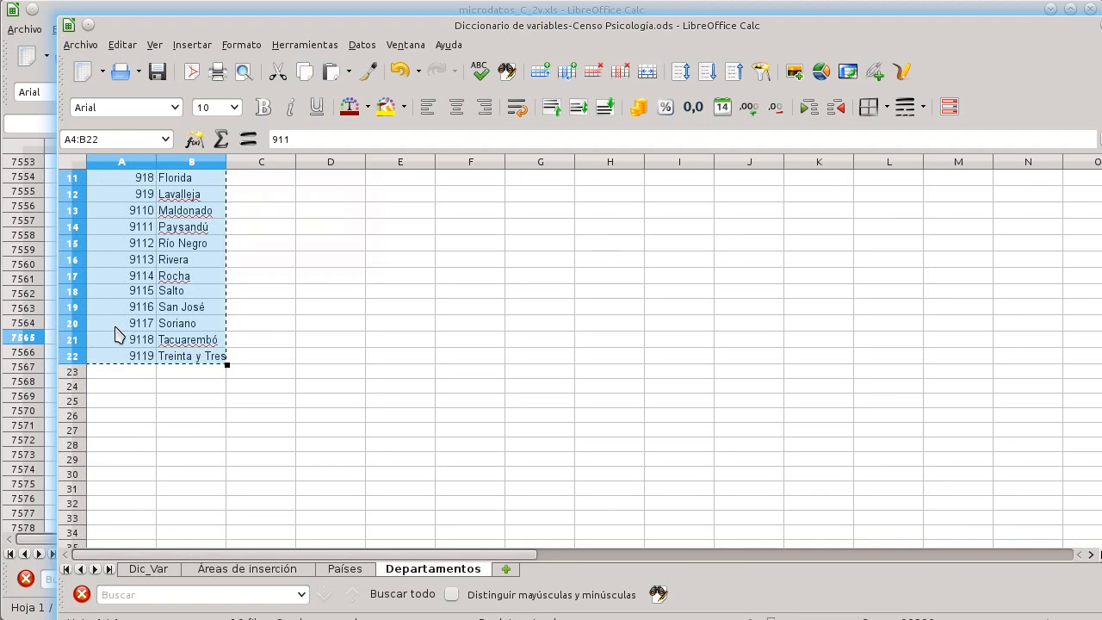
Step: Switch back and paste the department codes and names starting at C7565, then move to E7565
key(alt+Tab)
key(ctrl+v)
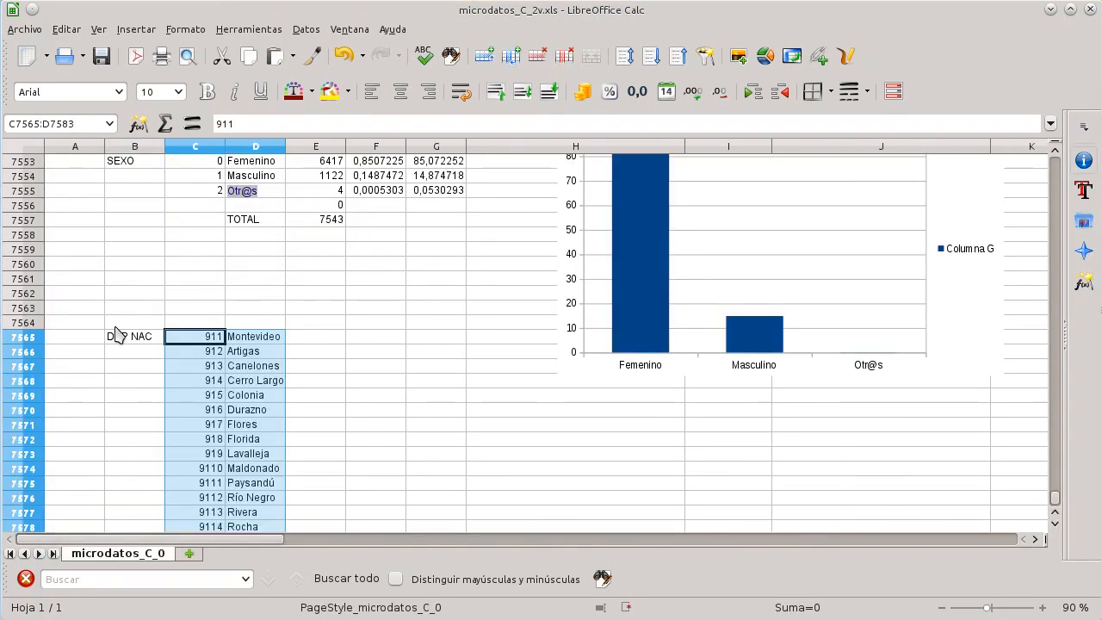
key(Right)
key(Right)
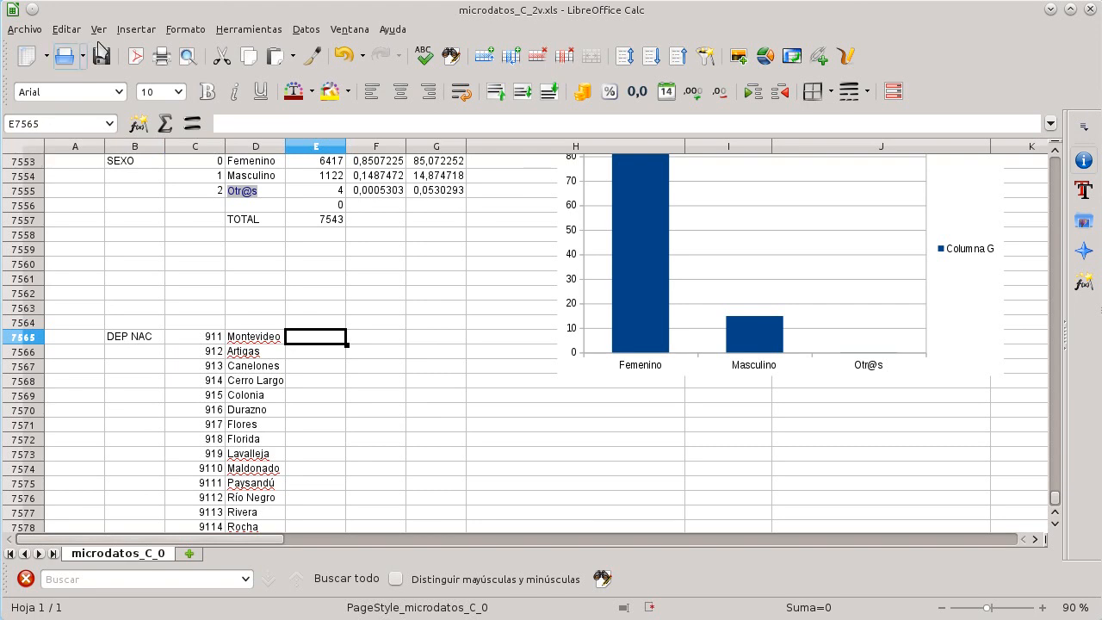
Step: Insert the FRECUENCIA function in E7565 and set its data range to G2:G7544
click(136, 29)
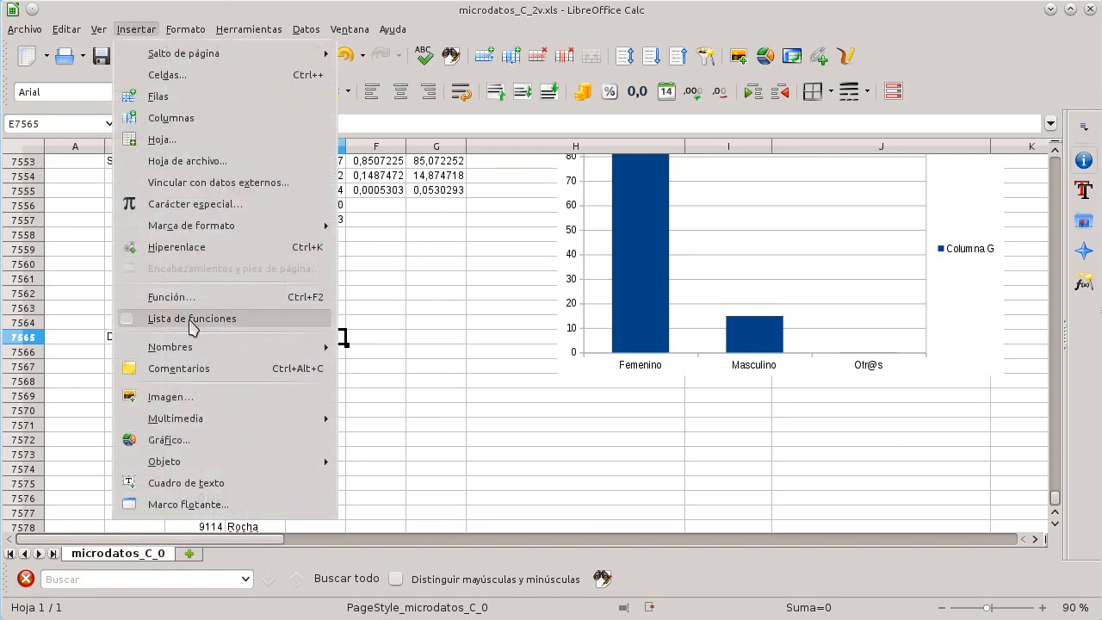
click(185, 298)
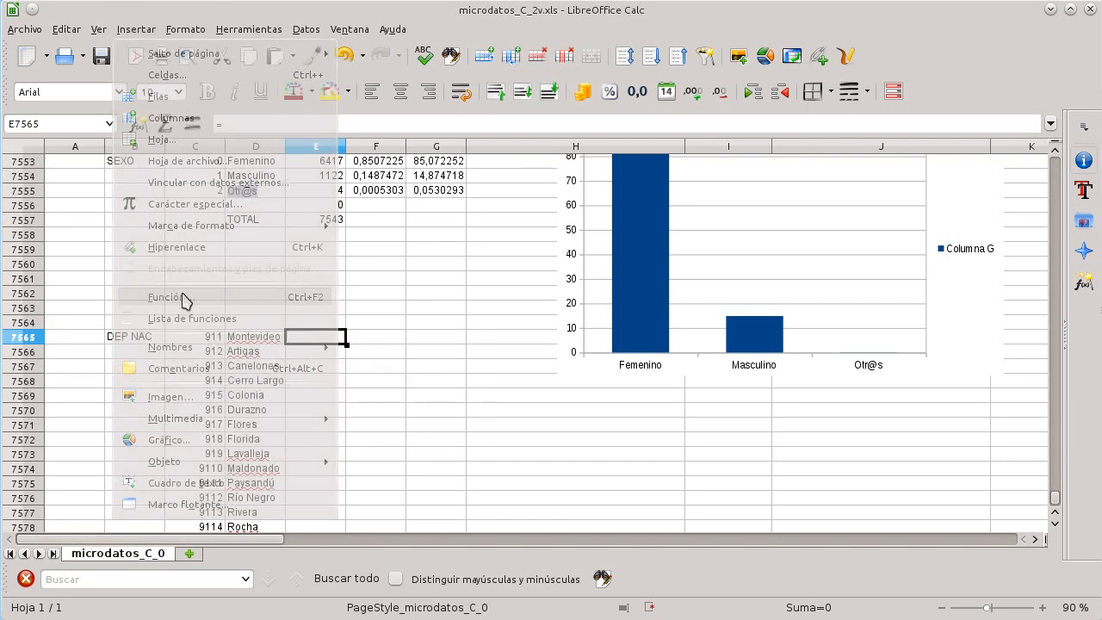
click(138, 215)
text(fr)
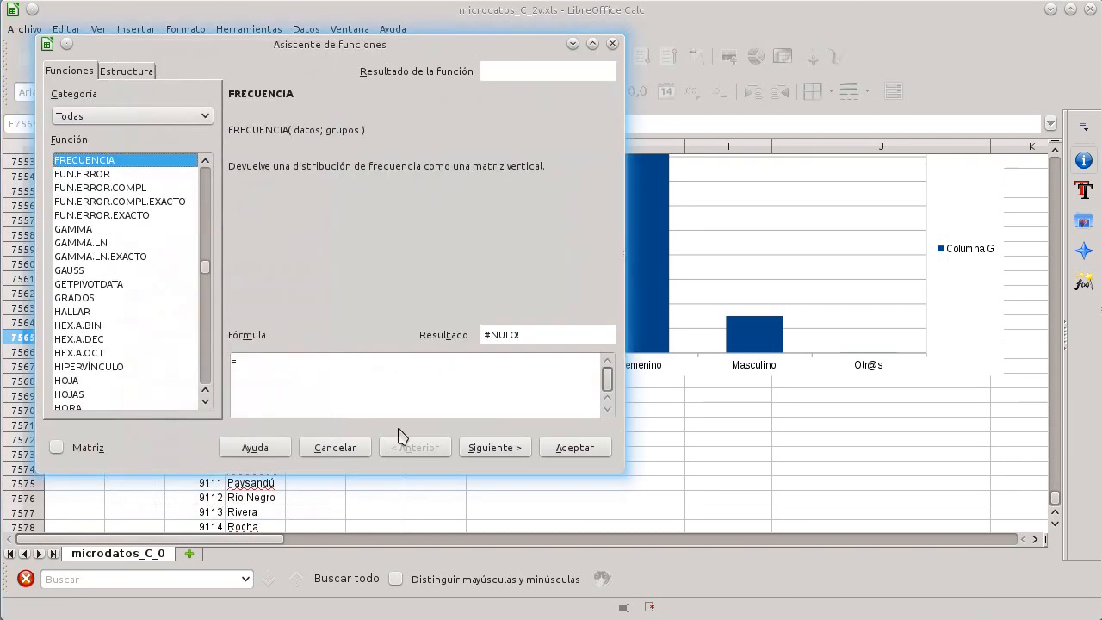
key(Return)
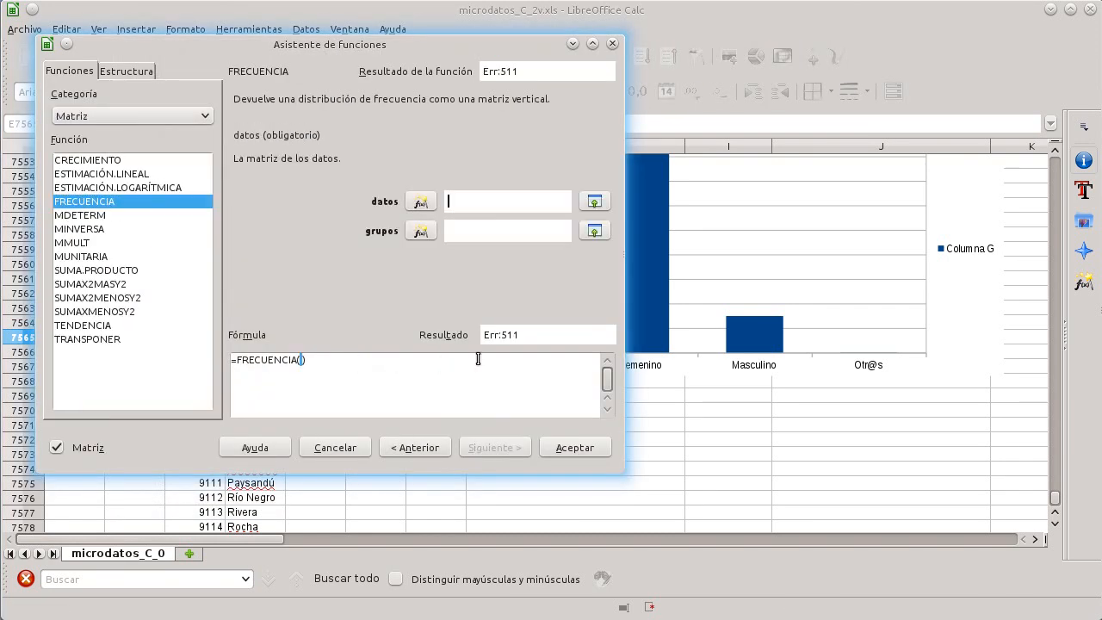
click(594, 203)
scroll(509, 256, up, 9)
scroll(509, 259, up, 20)
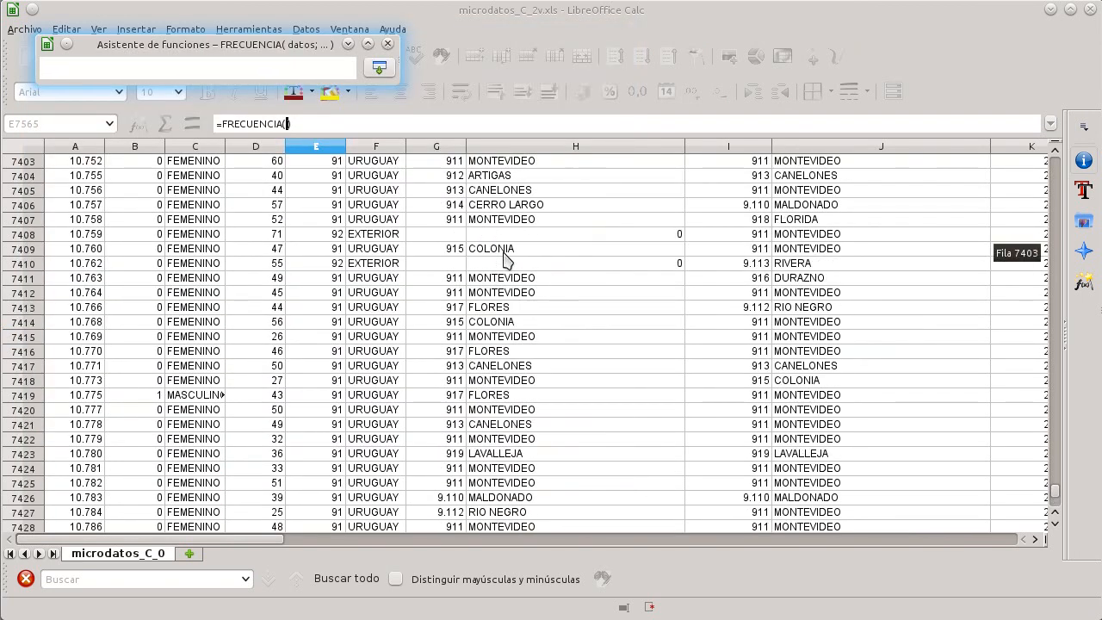
drag(1055, 495, 1070, 144)
click(428, 177)
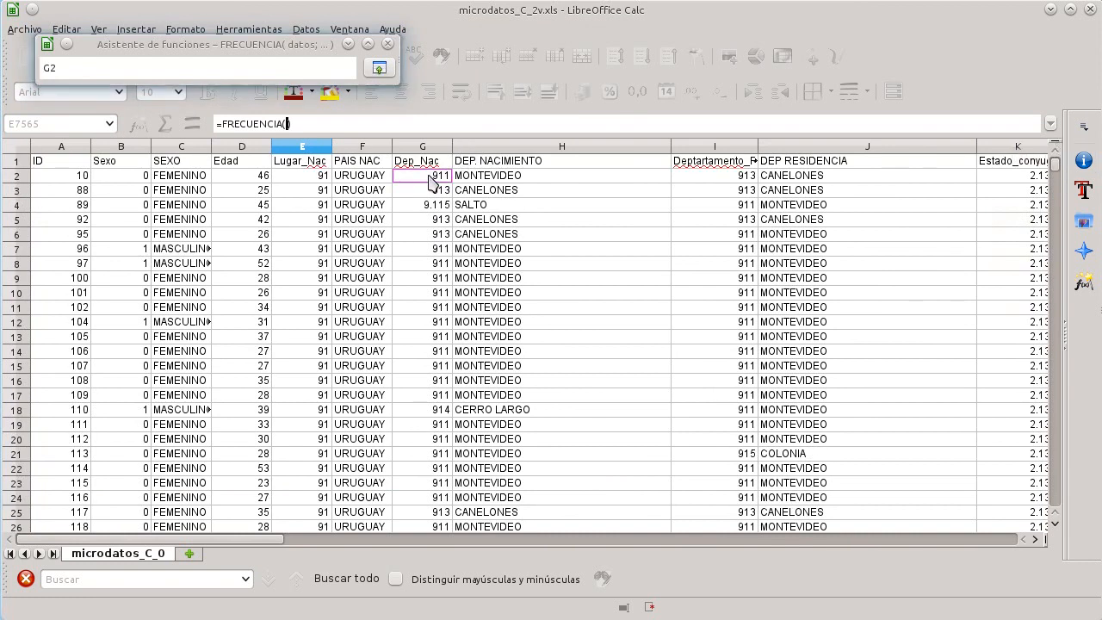
text(:G7544)
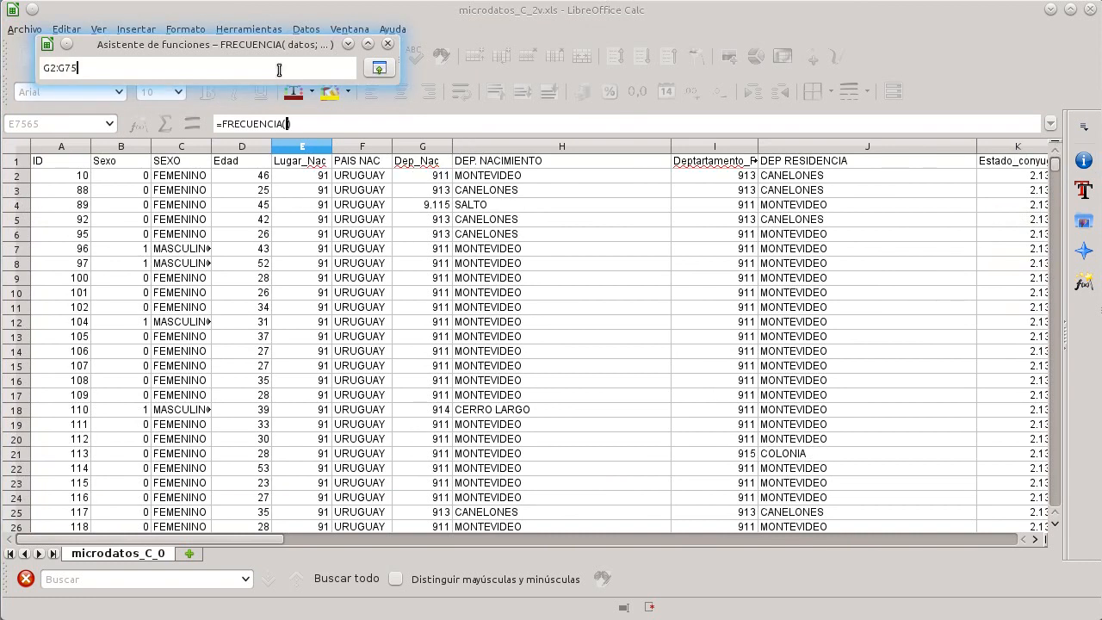
click(379, 68)
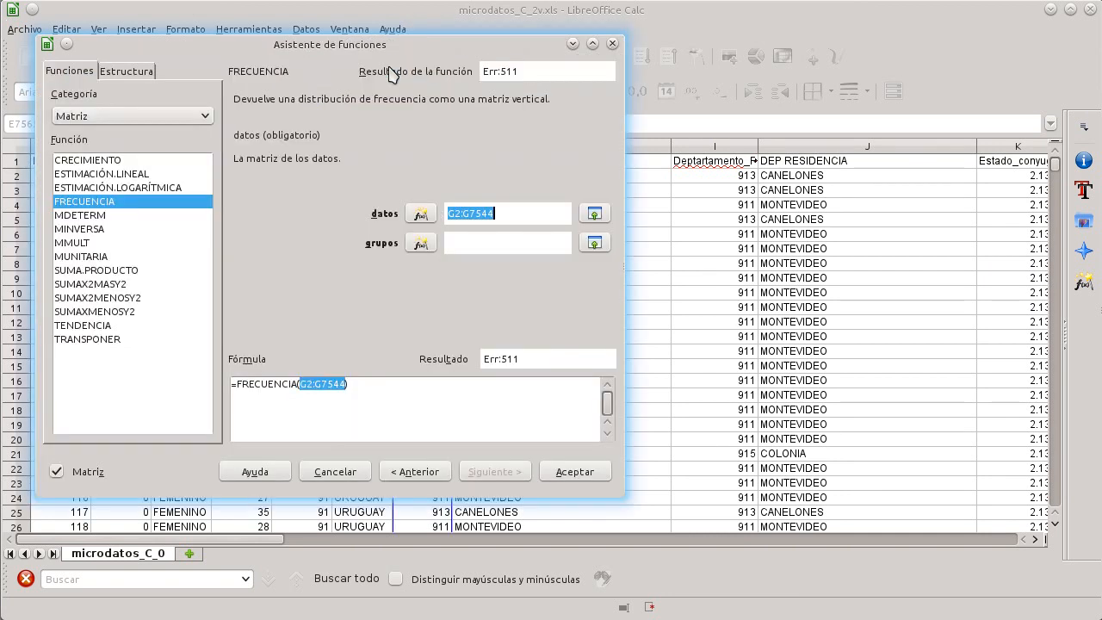
Step: Set the FRECUENCIA groups range to the department codes C7565:C7583 and enter it as an array formula
click(595, 244)
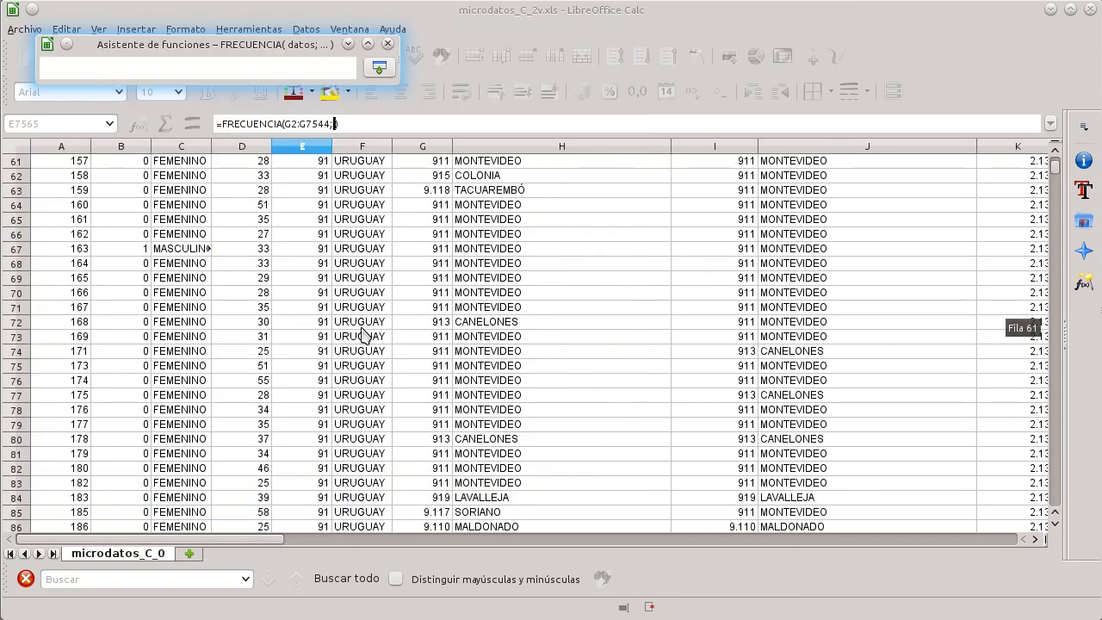
scroll(361, 331, down, 20)
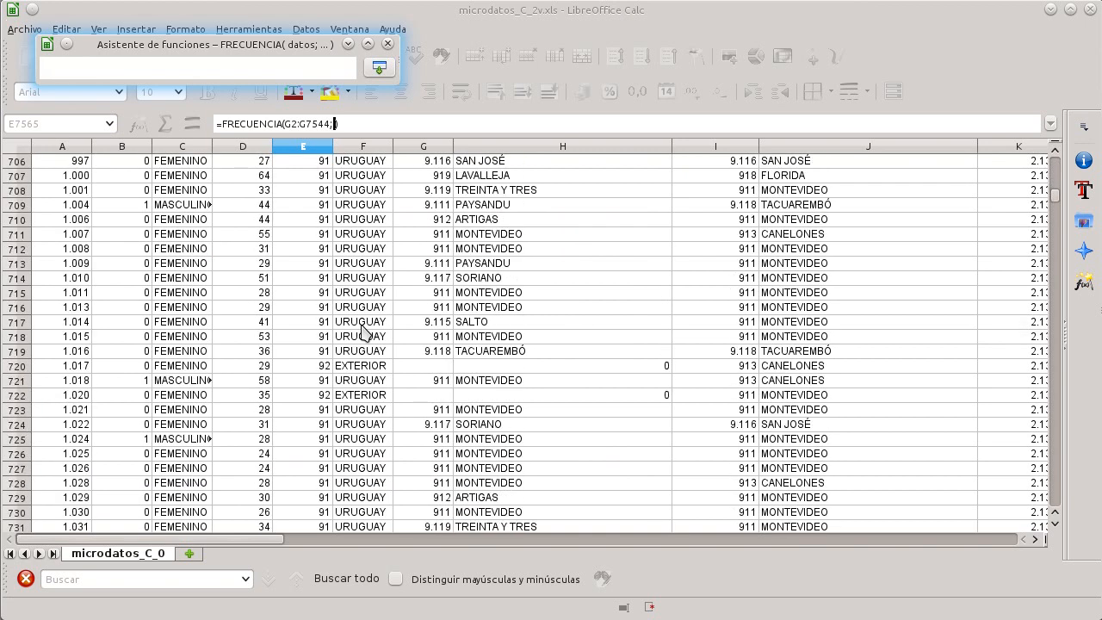
scroll(1008, 278, down, 20)
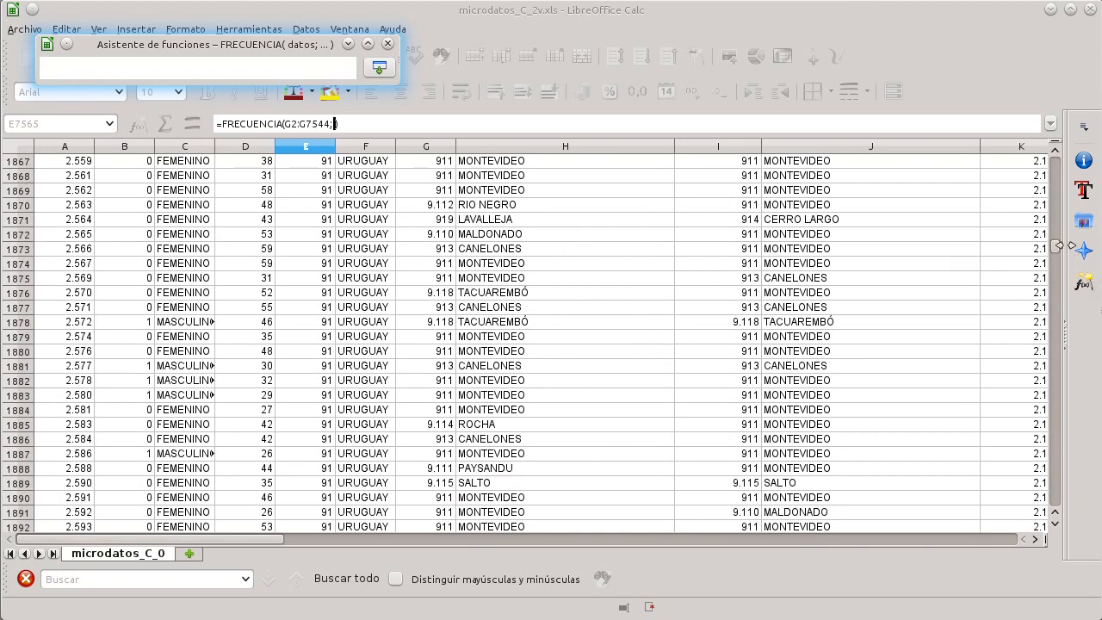
drag(1056, 254, 1044, 476)
scroll(534, 319, down, 20)
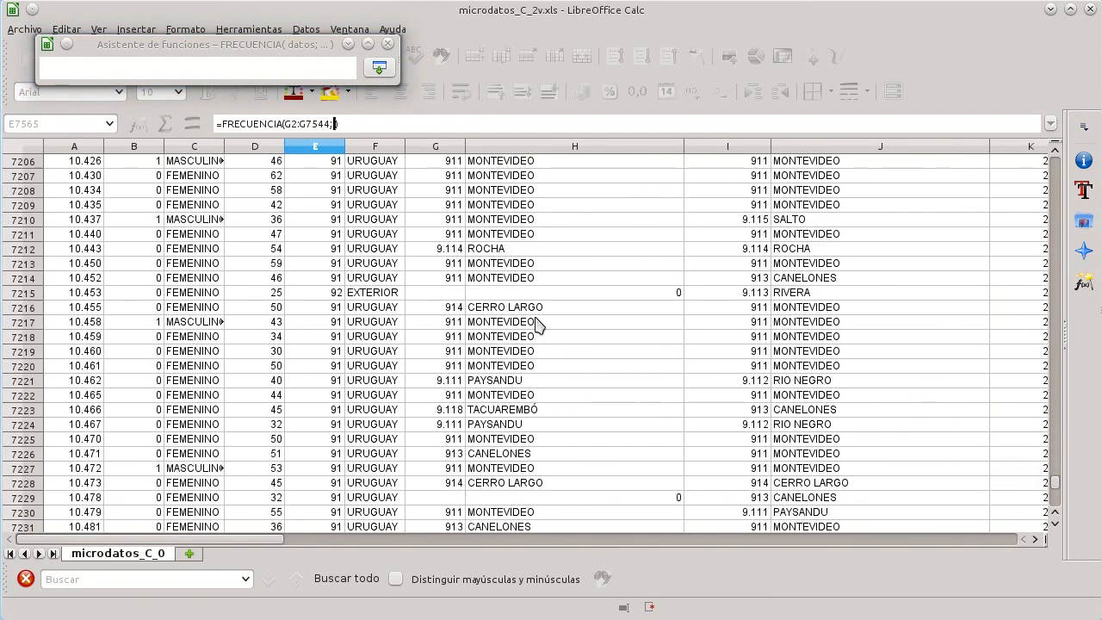
scroll(532, 319, up, 3)
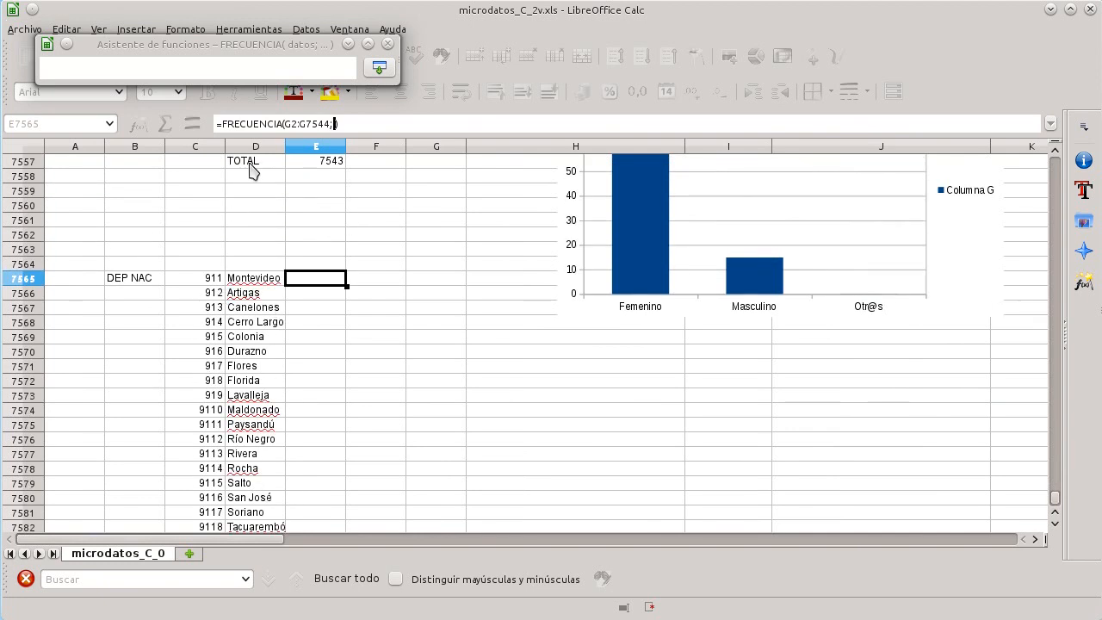
drag(206, 280, 202, 475)
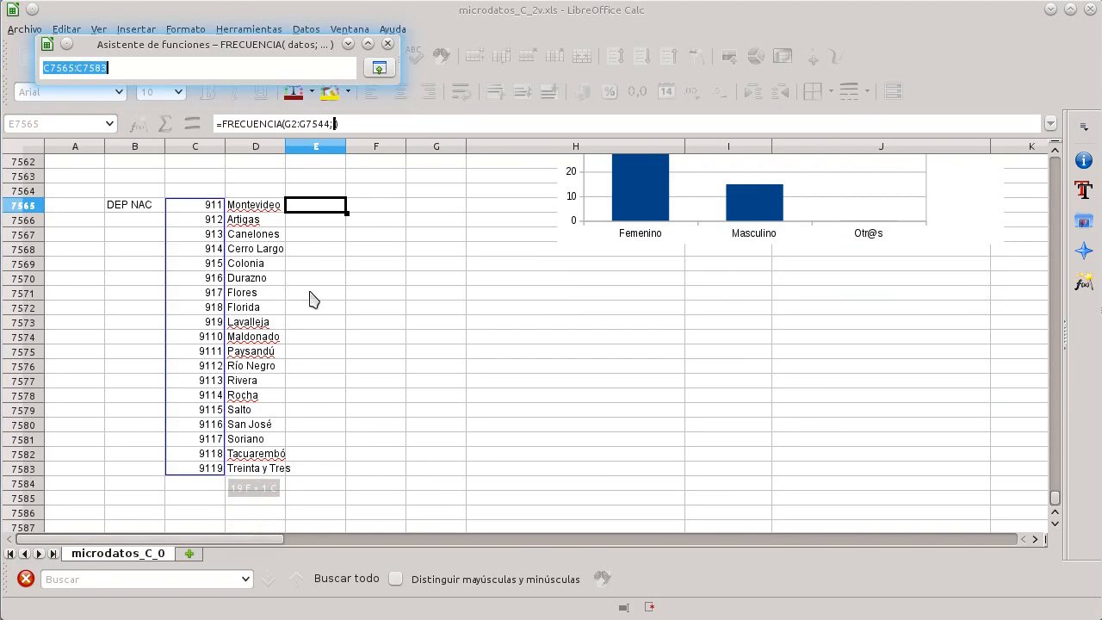
click(379, 69)
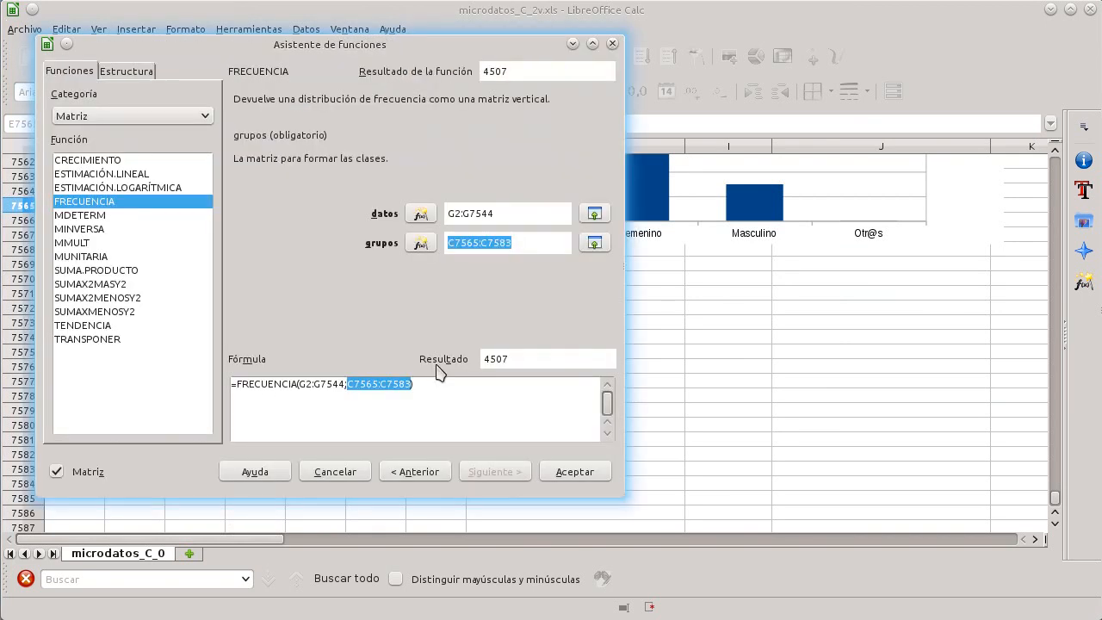
click(574, 471)
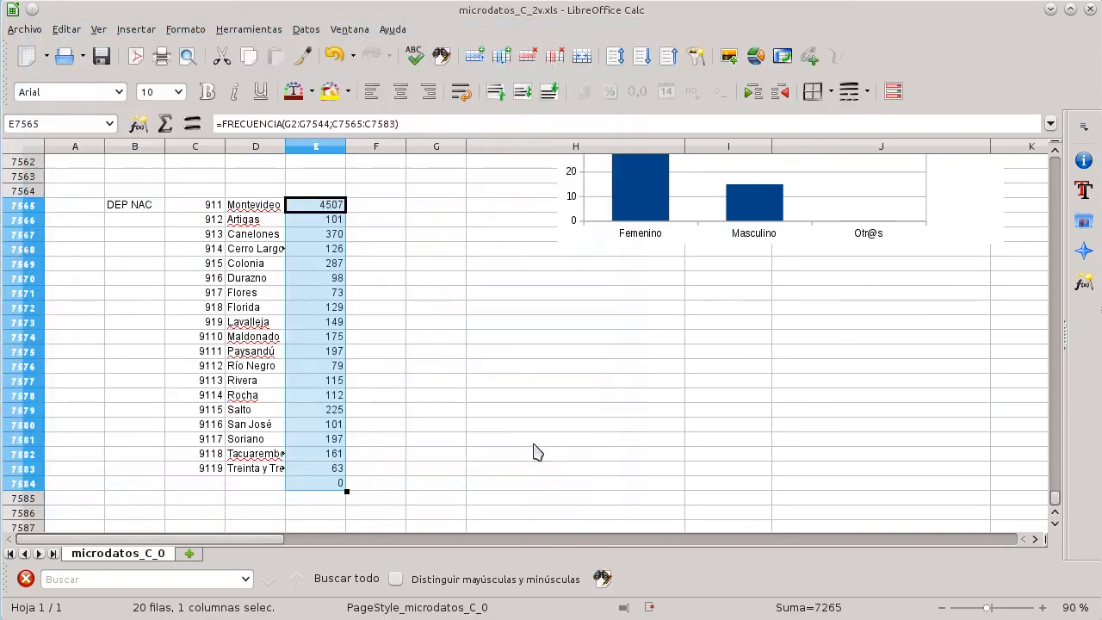
Step: Insert a column chart of the frequencies E7565:E7583 using the department names D7565:D7583 as category labels
click(405, 392)
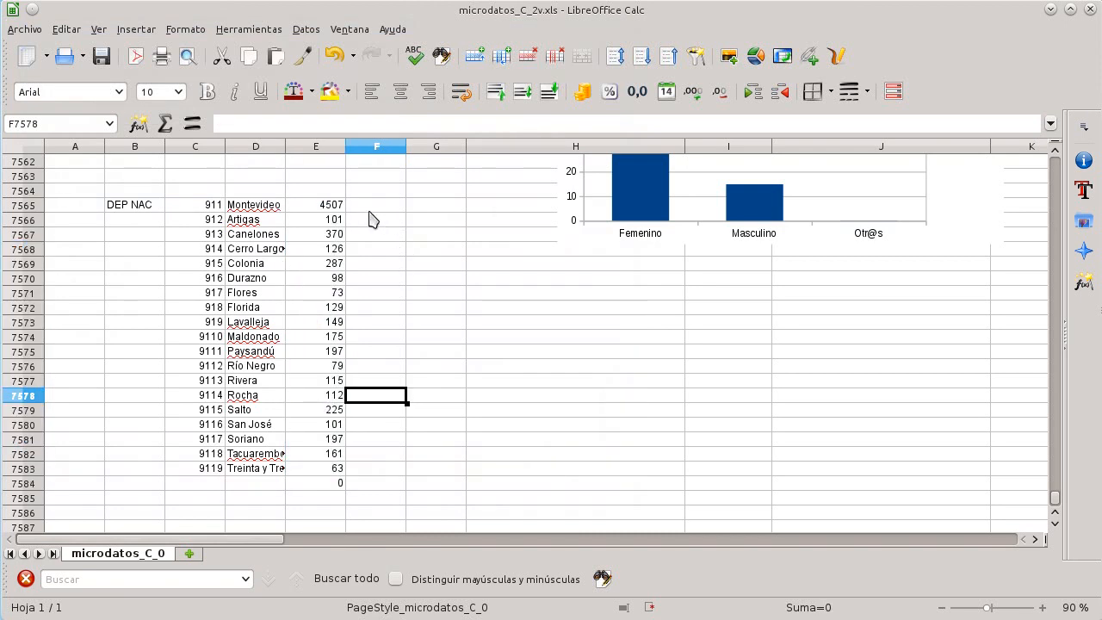
click(325, 209)
shift+click(328, 469)
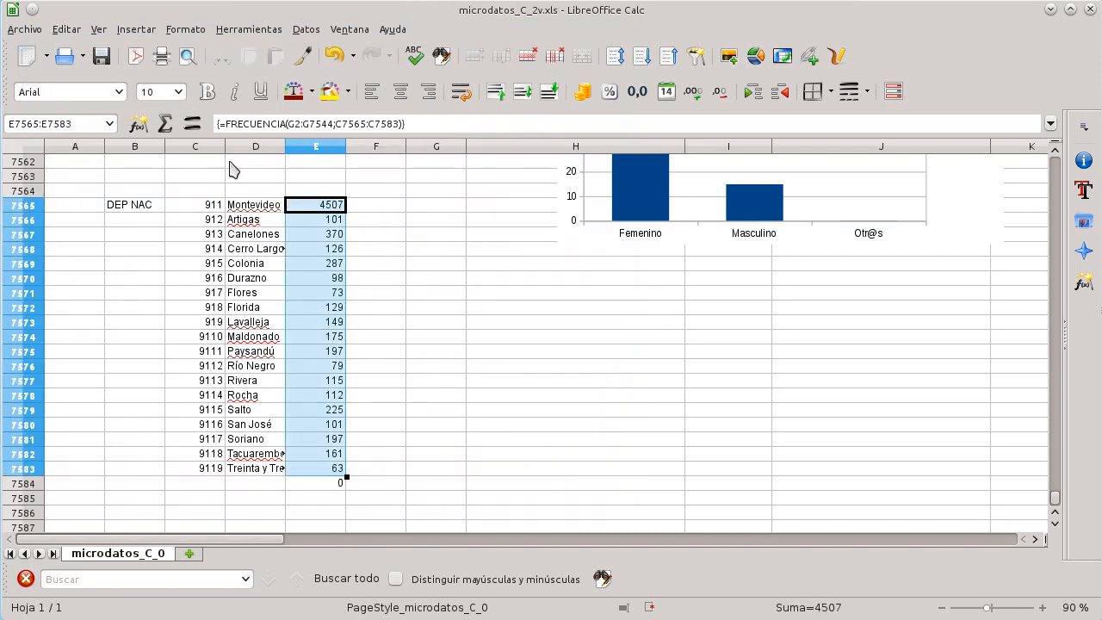
click(136, 29)
click(238, 440)
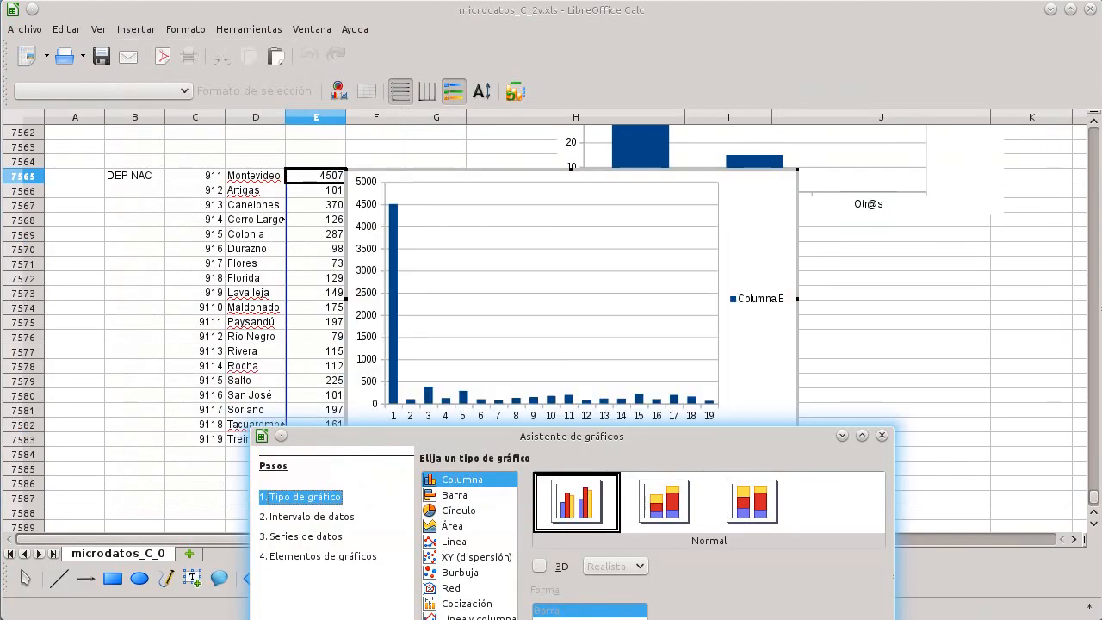
click(308, 517)
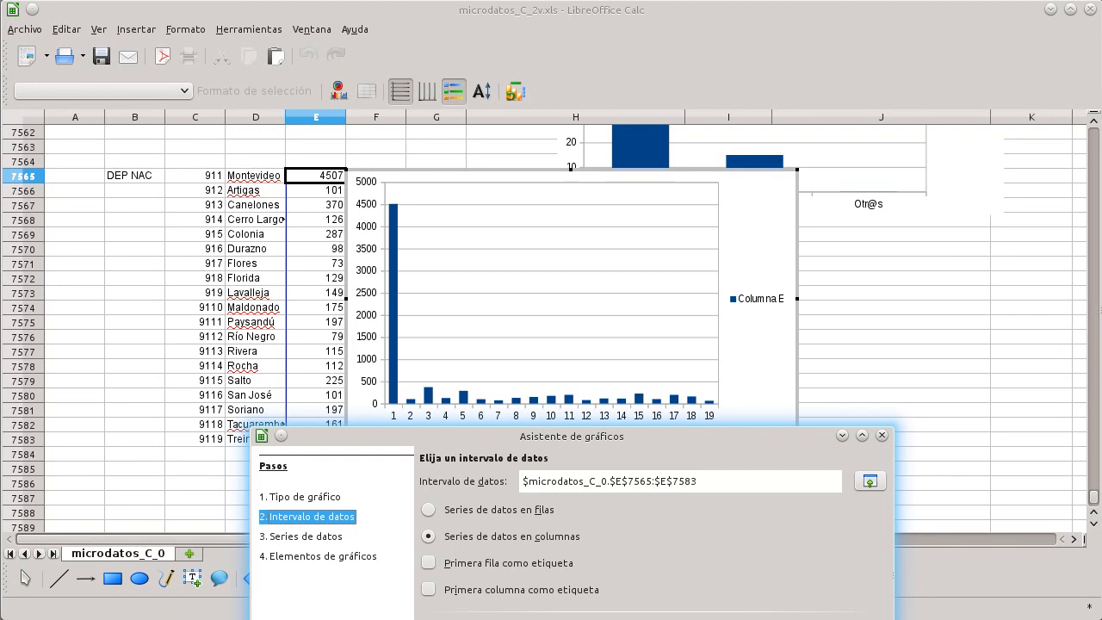
click(306, 536)
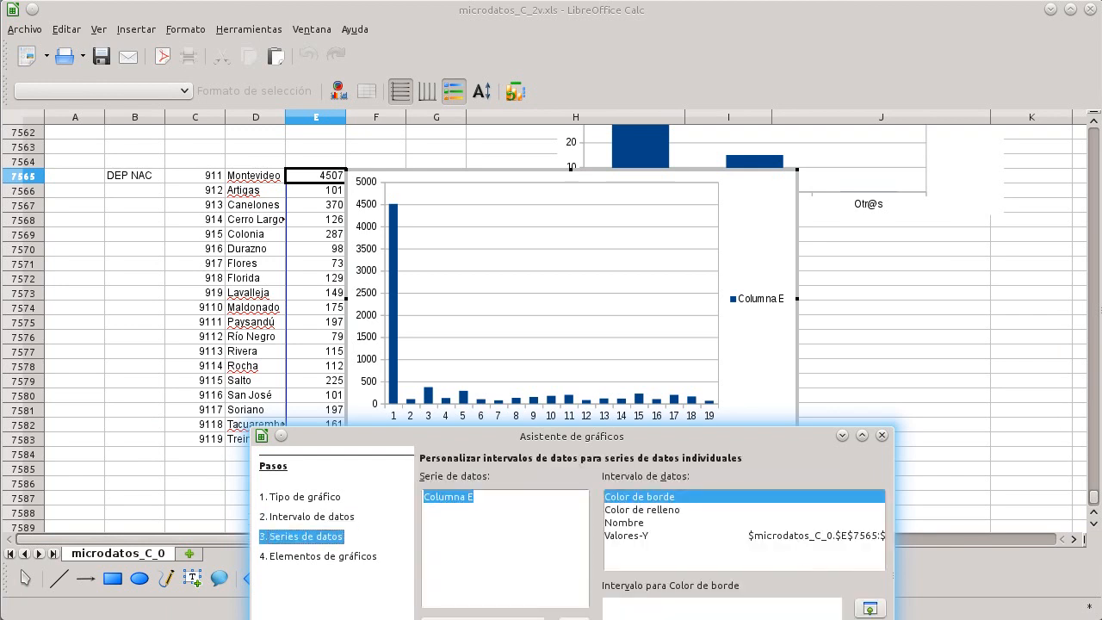
click(646, 536)
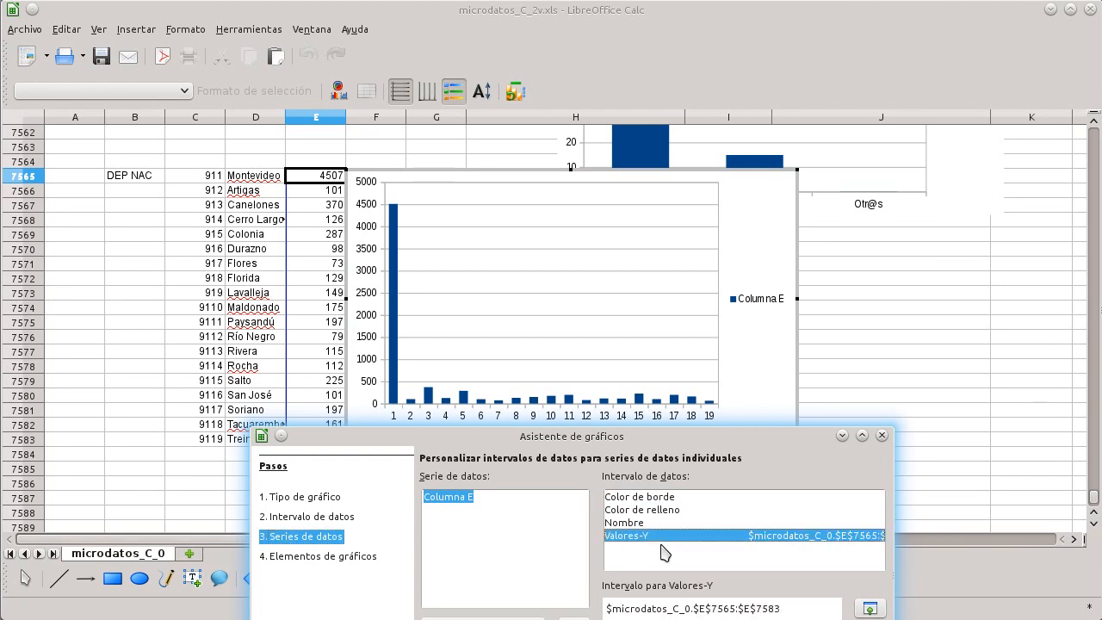
click(870, 608)
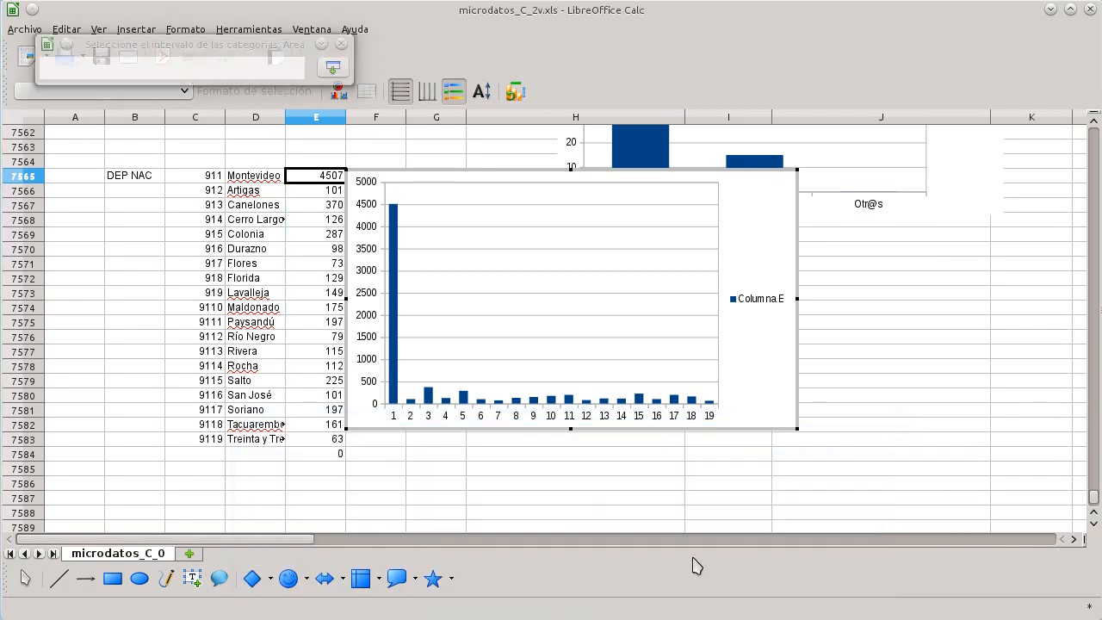
drag(245, 181, 280, 439)
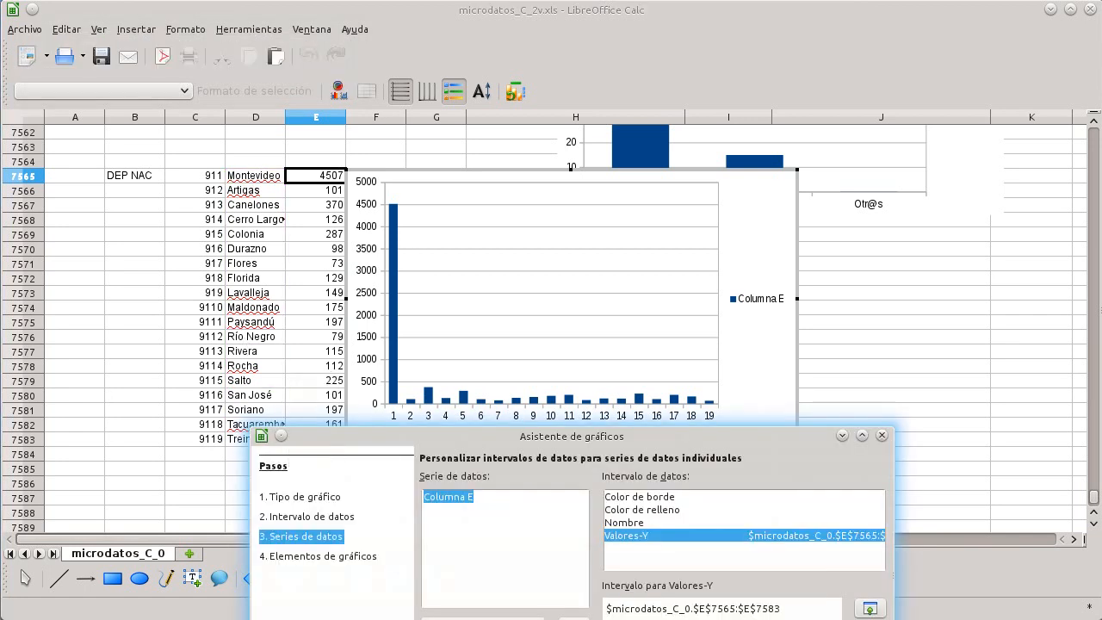
key(alt+s)
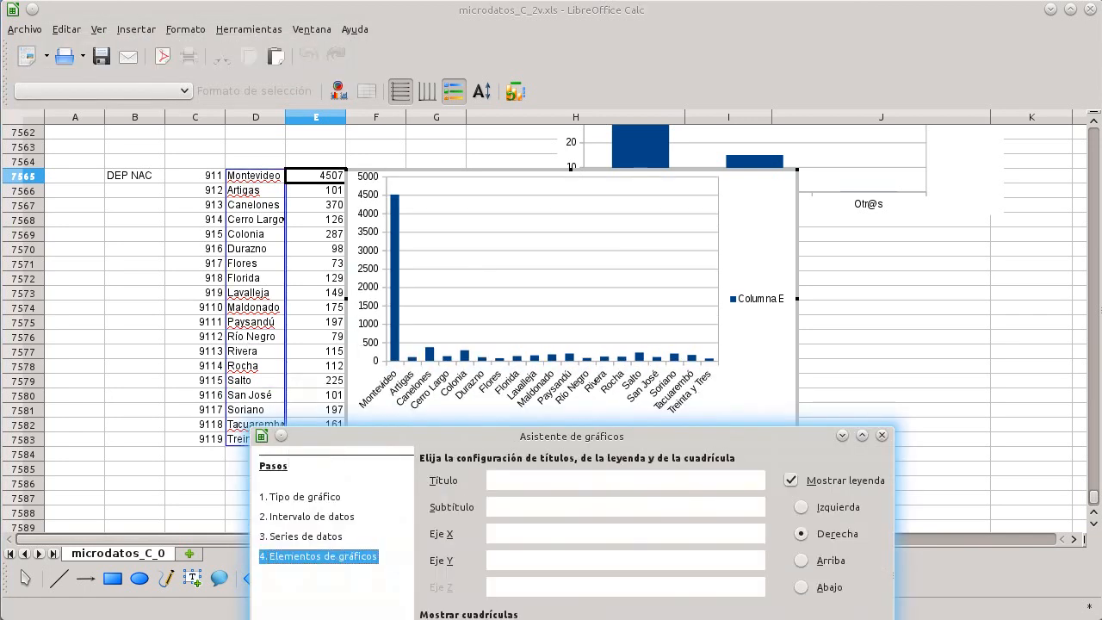
key(Return)
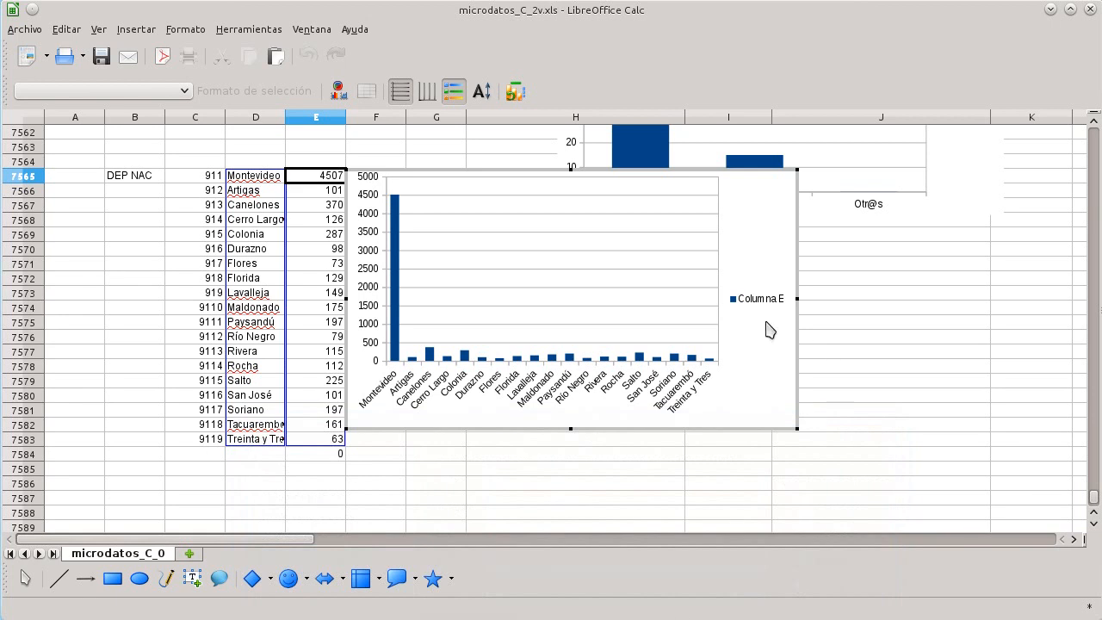
Step: Delete the legend from the new department chart
click(867, 422)
click(768, 298)
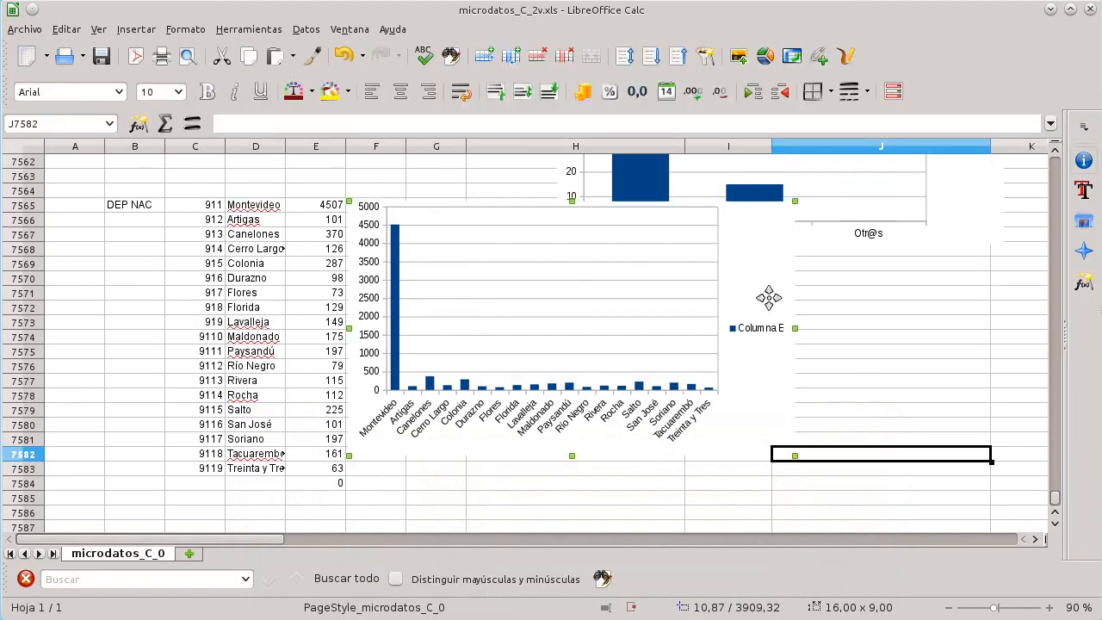
scroll(866, 370, up, 3)
scroll(866, 370, down, 2)
scroll(799, 410, down, 3)
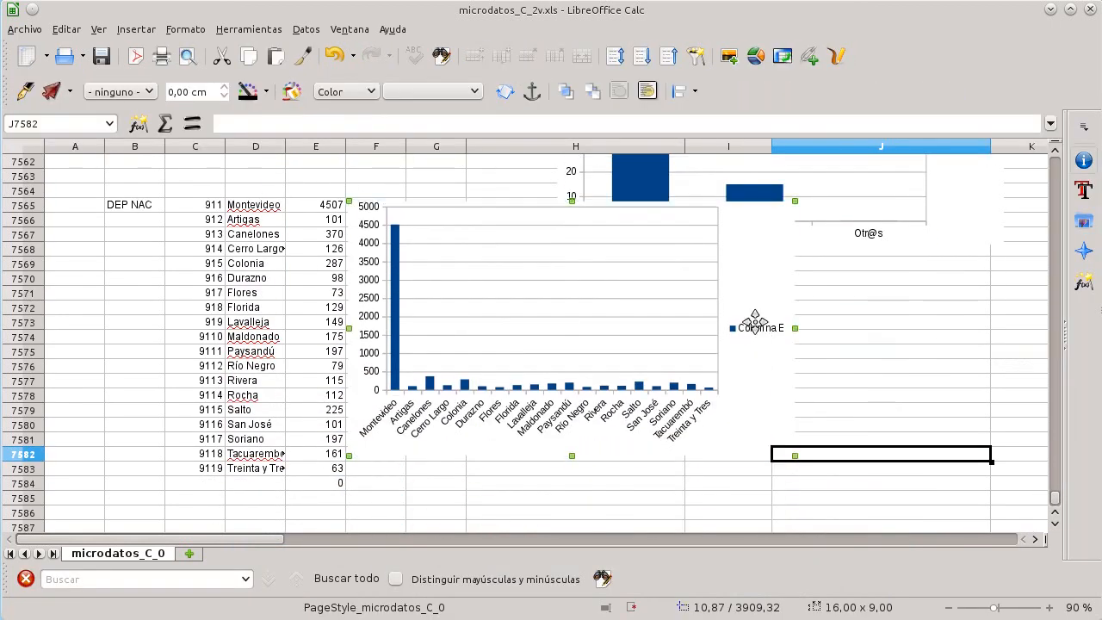
click(755, 320)
click(755, 298)
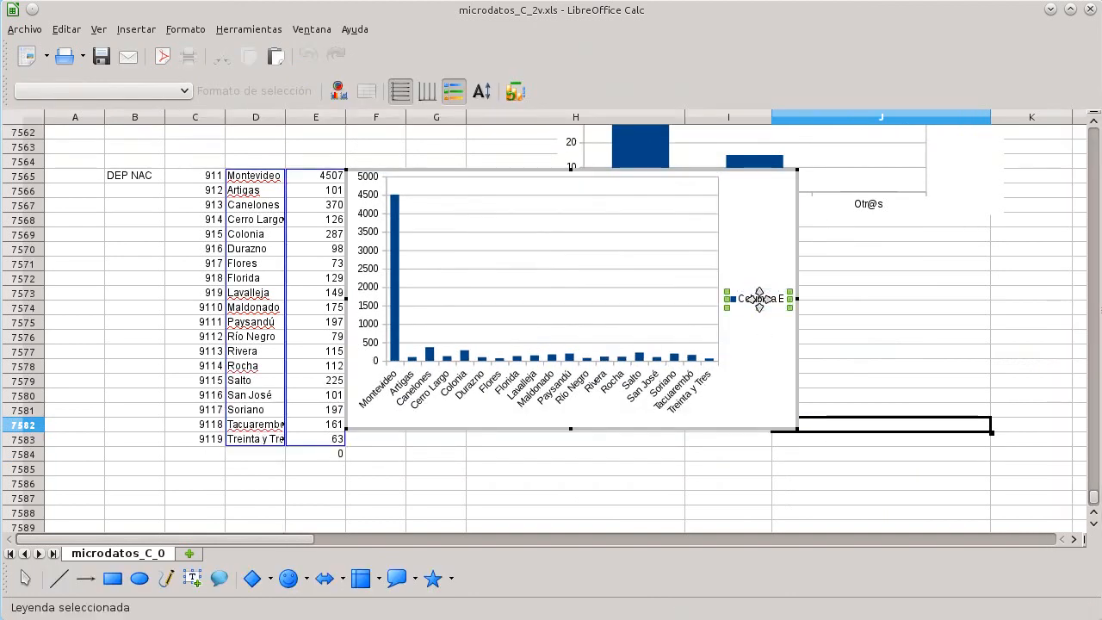
key(Delete)
Step: Add the chart title Depart. NACIMIENTO
right_click(674, 269)
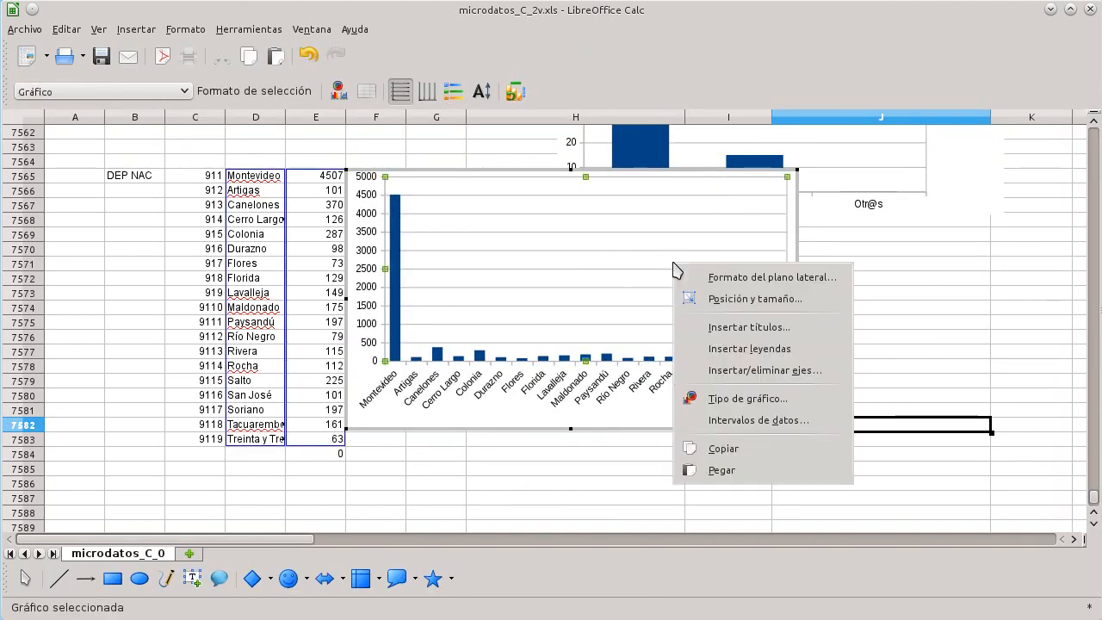
click(732, 326)
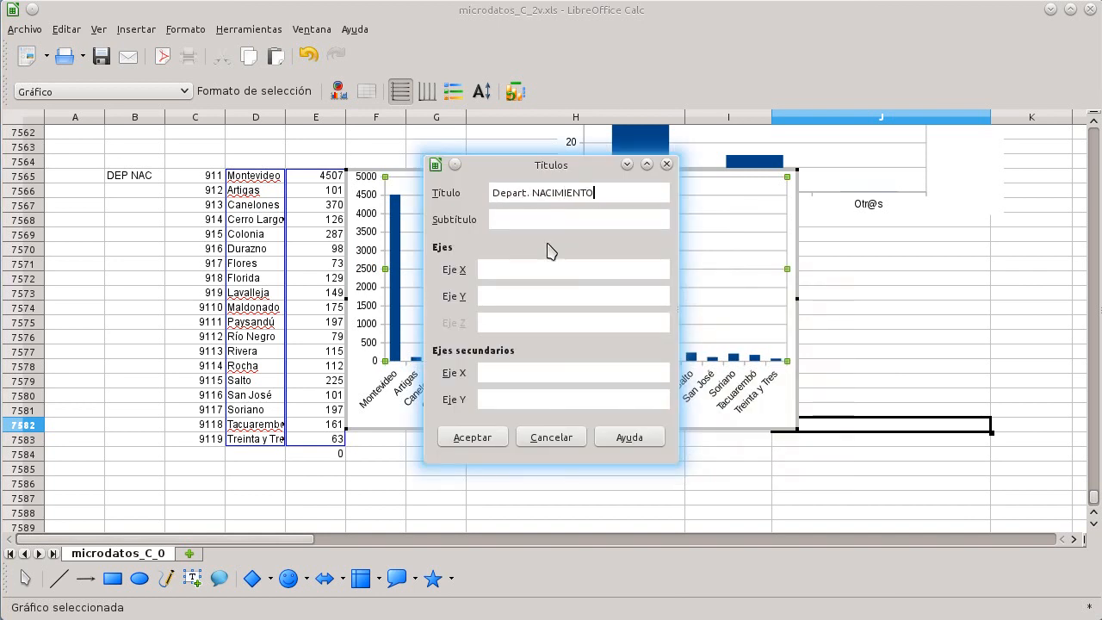
click(447, 439)
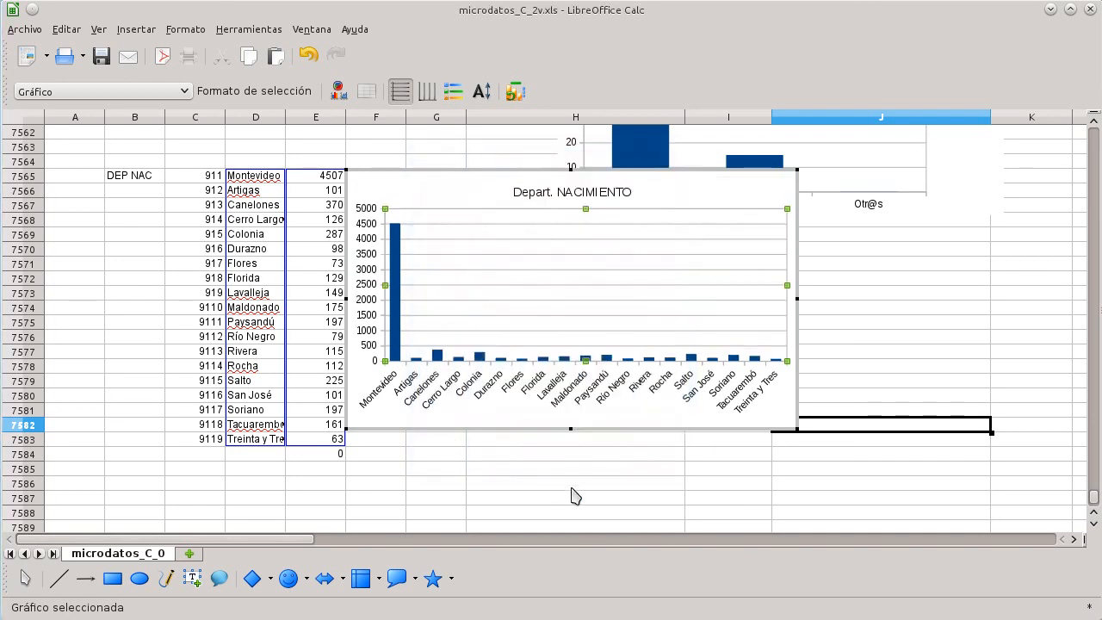
Step: Move the department chart slightly right, beside the frequency table
click(575, 496)
drag(517, 236, 570, 246)
click(331, 206)
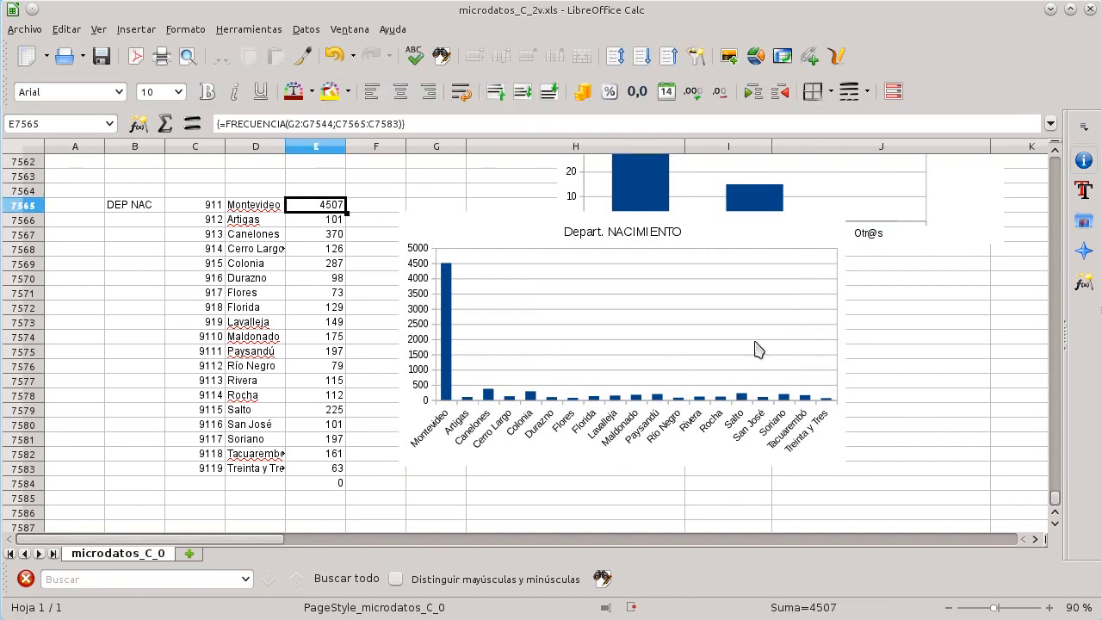
click(843, 313)
right_click(818, 247)
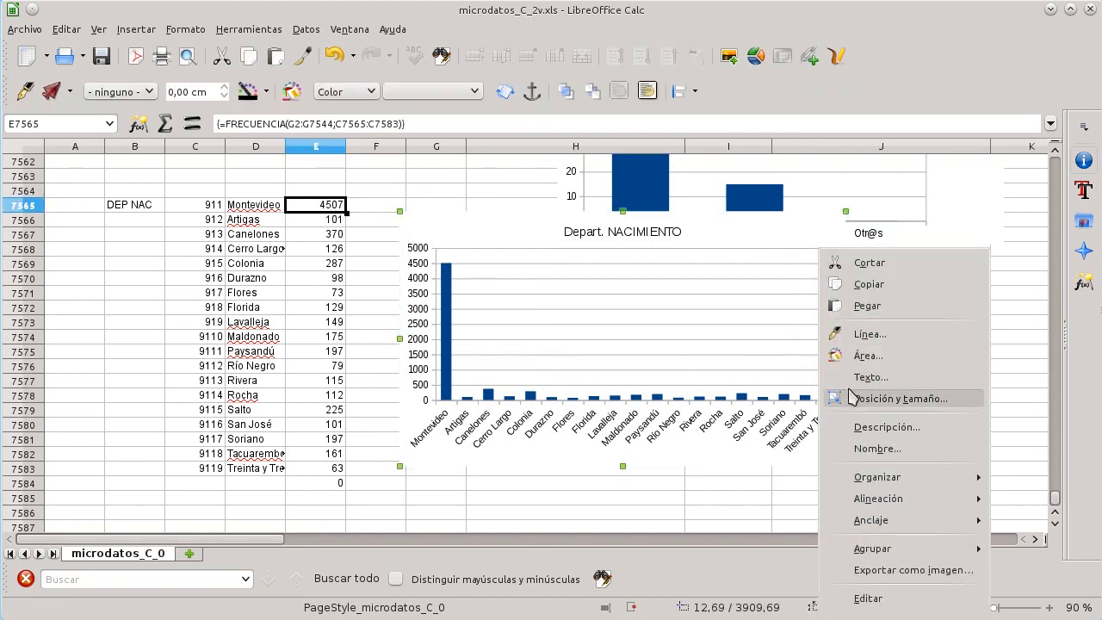
click(754, 345)
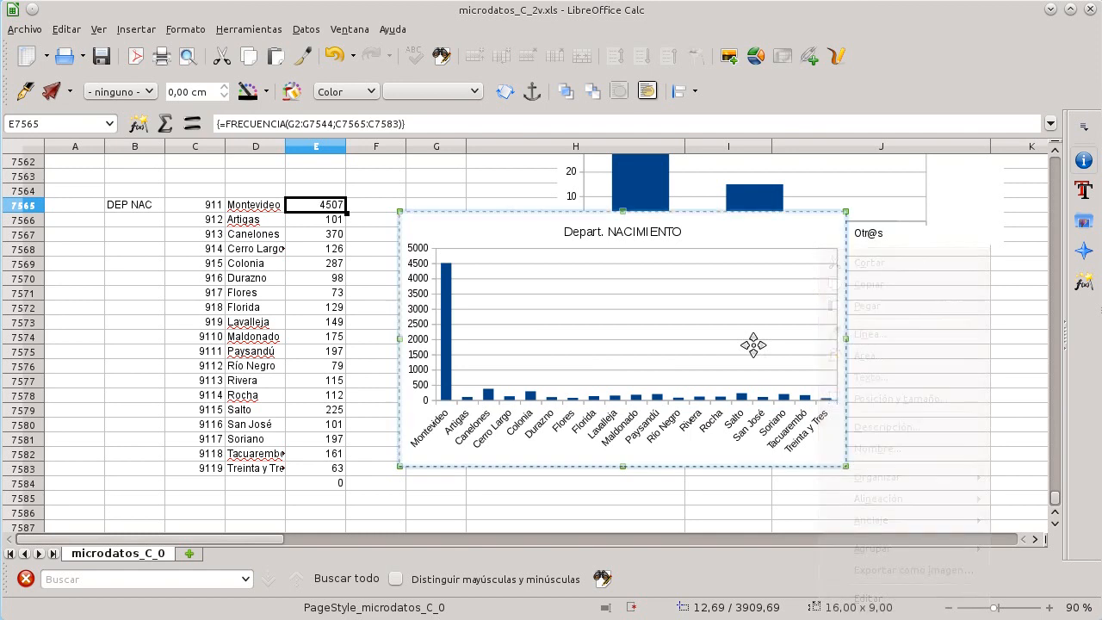
double_click(754, 345)
right_click(448, 287)
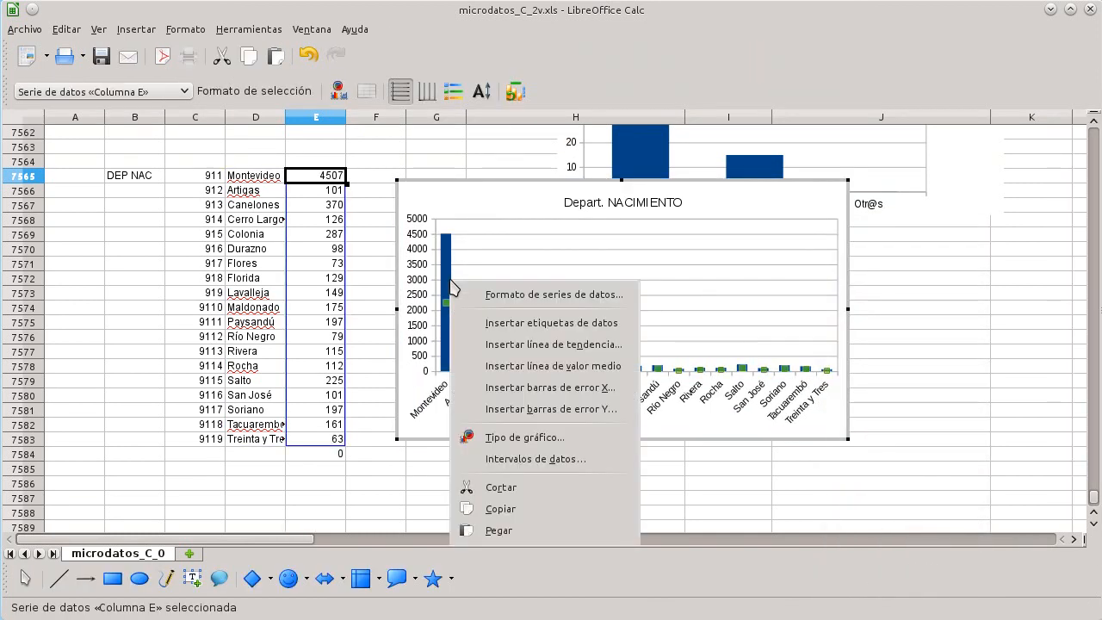
click(541, 226)
click(484, 212)
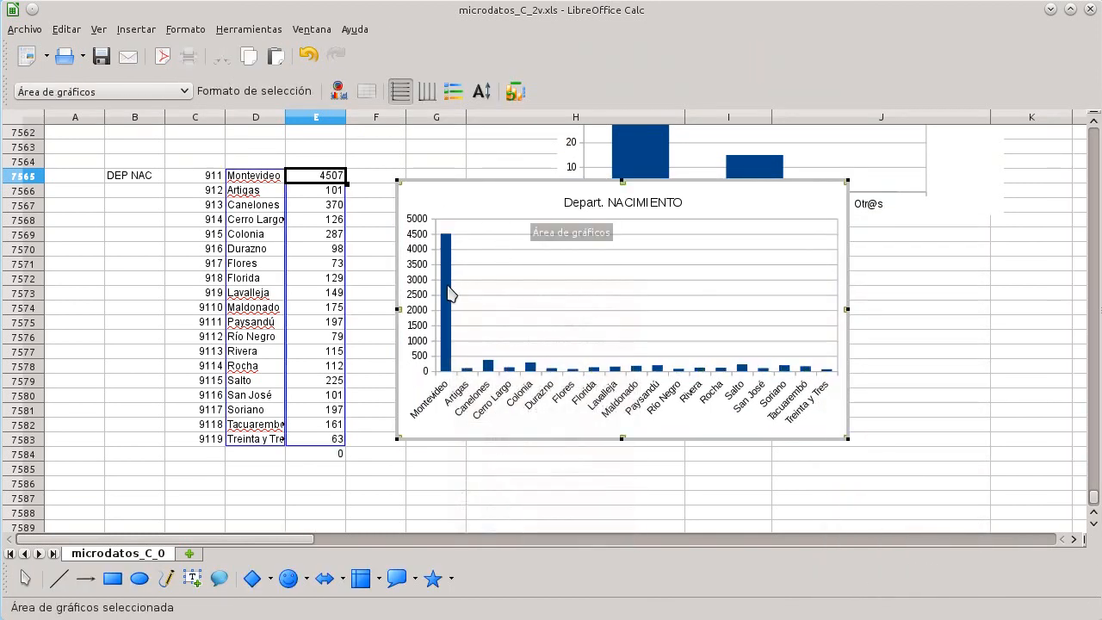
key(Escape)
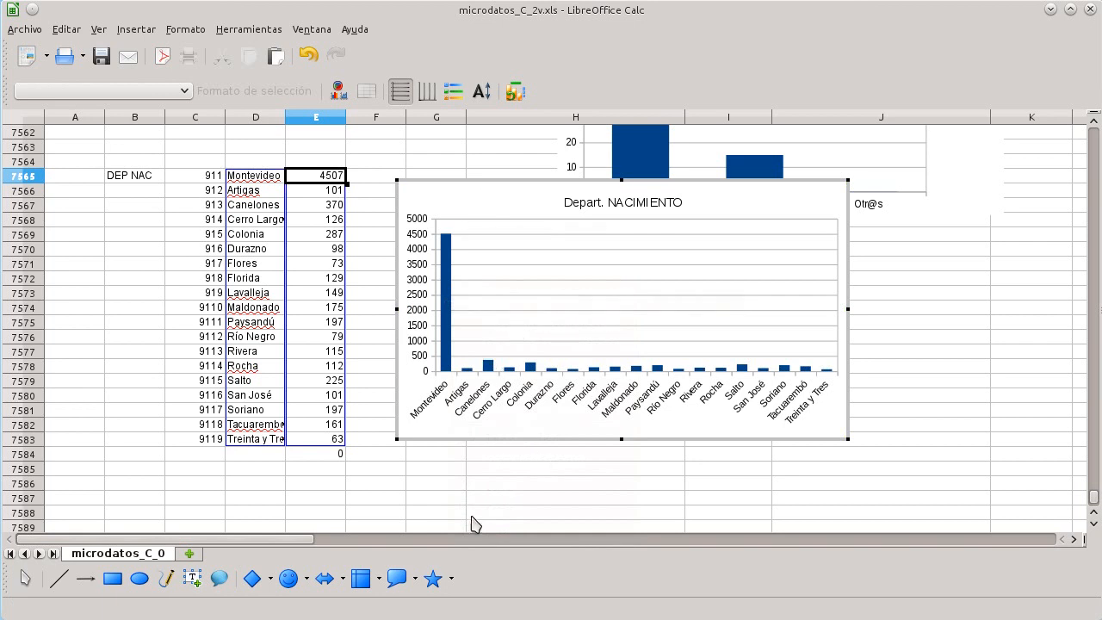
Step: Change the department chart's type to a normal pie chart
click(496, 504)
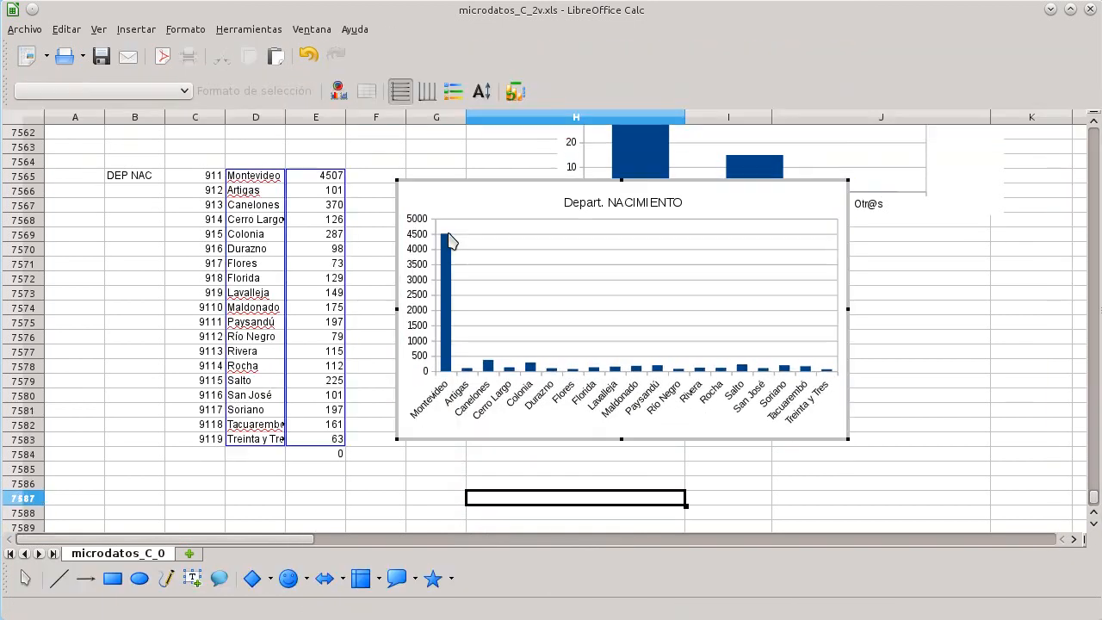
click(484, 492)
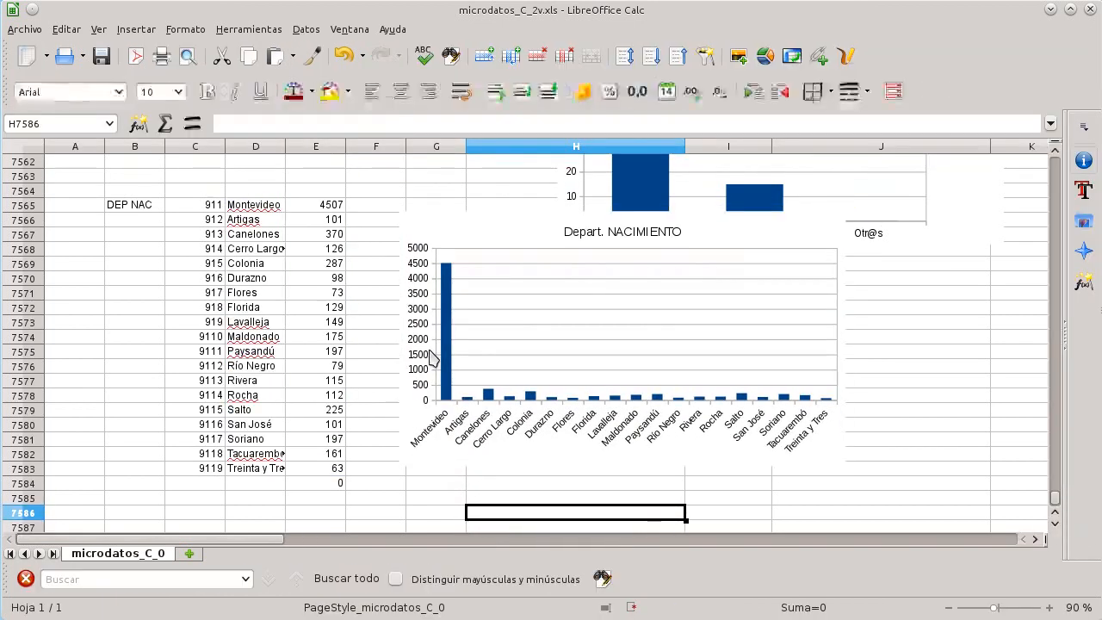
click(382, 440)
click(534, 358)
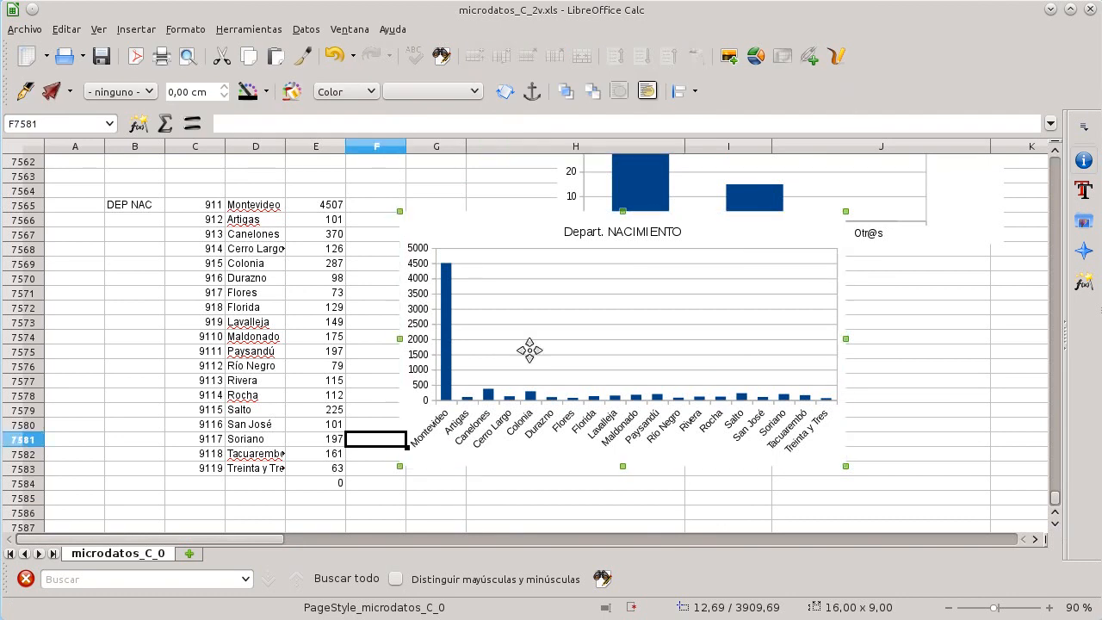
double_click(462, 248)
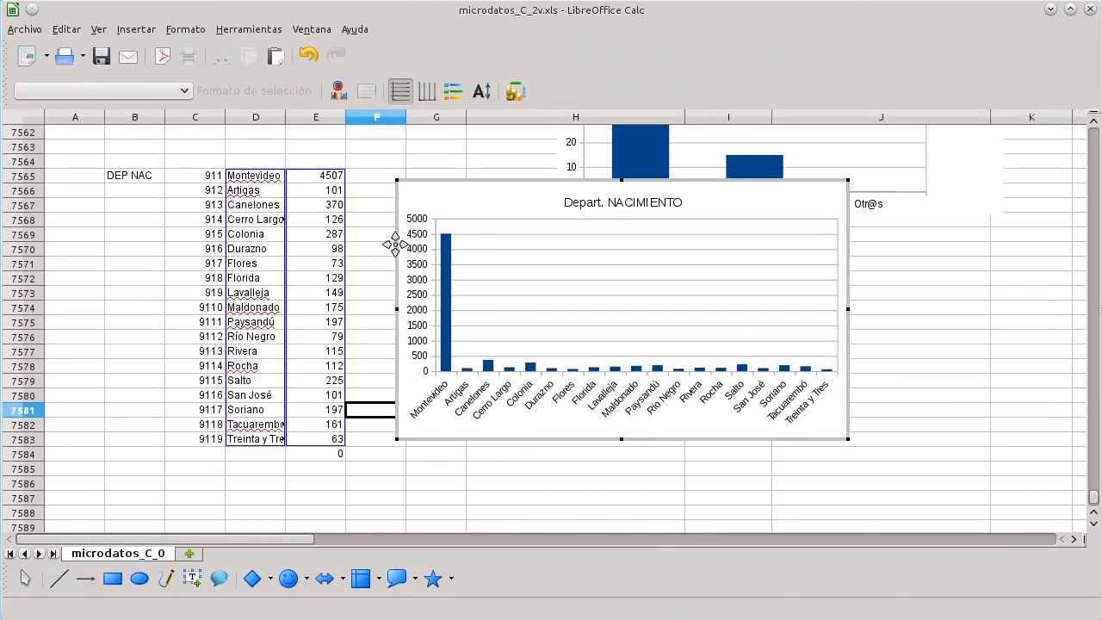
click(445, 308)
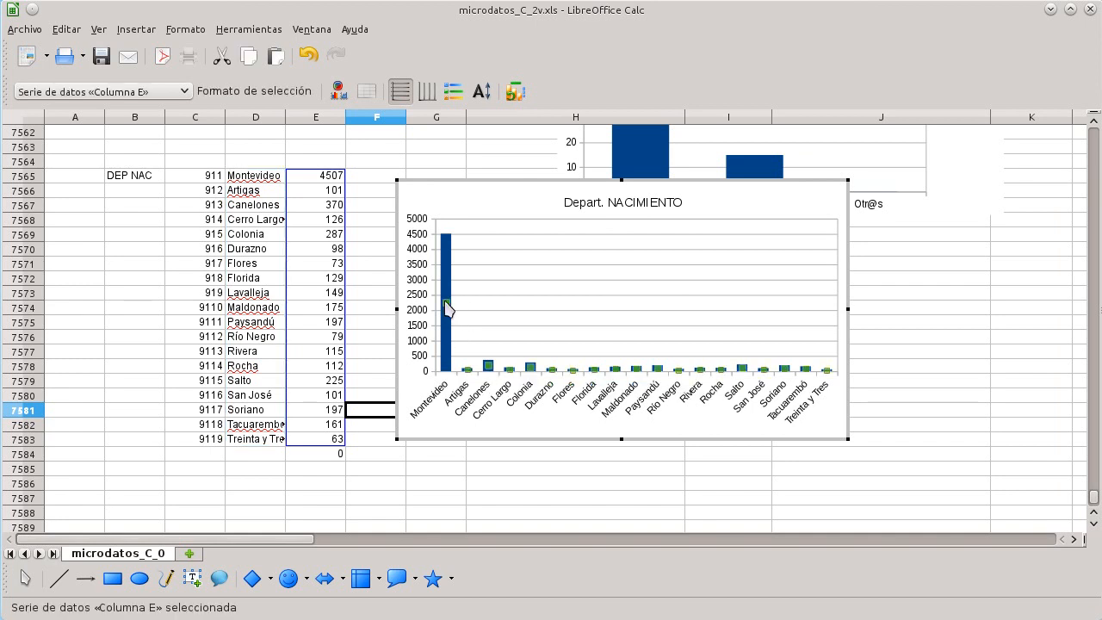
right_click(447, 308)
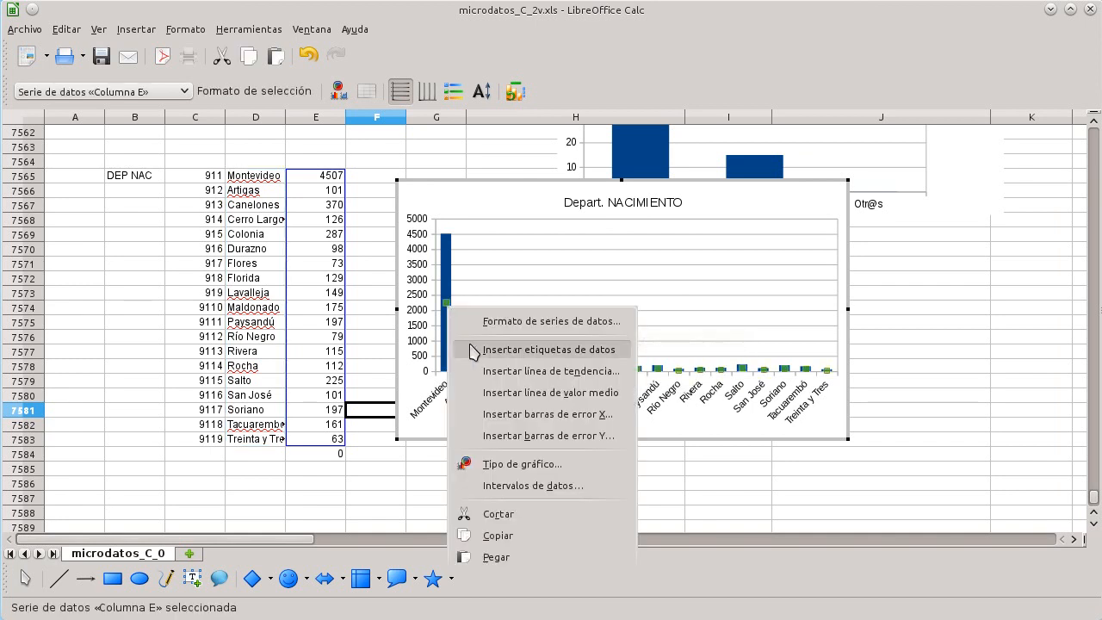
click(497, 465)
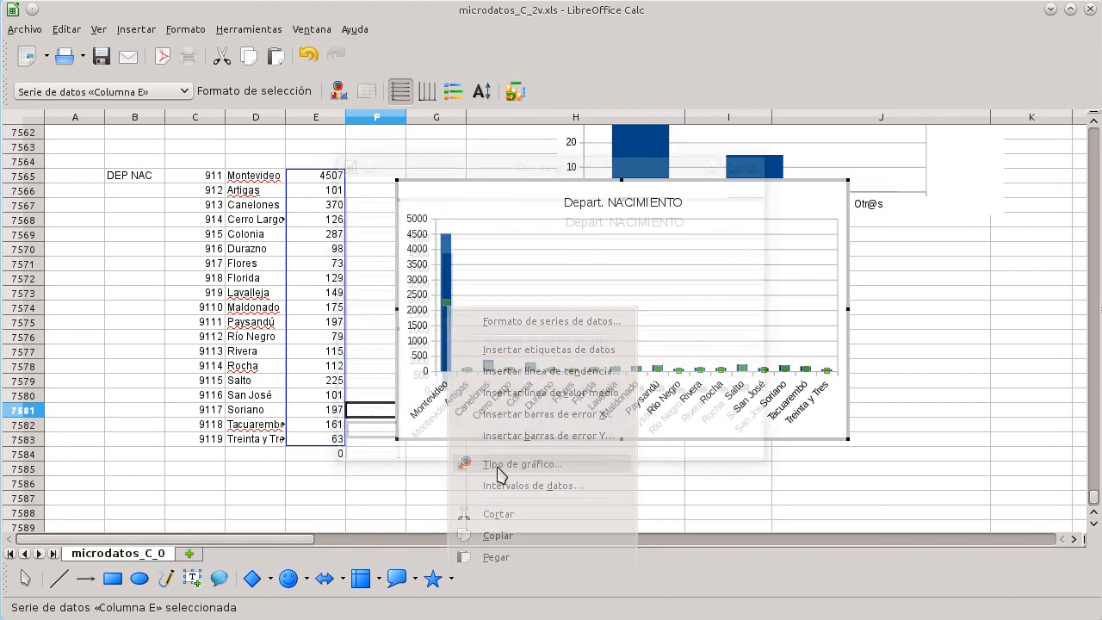
click(391, 231)
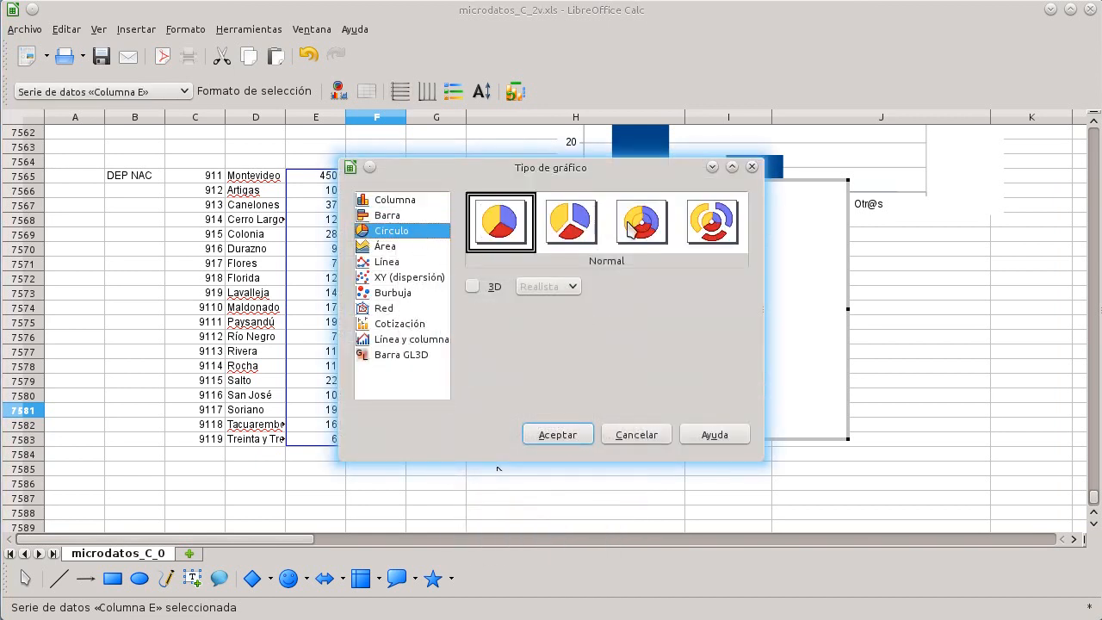
click(562, 233)
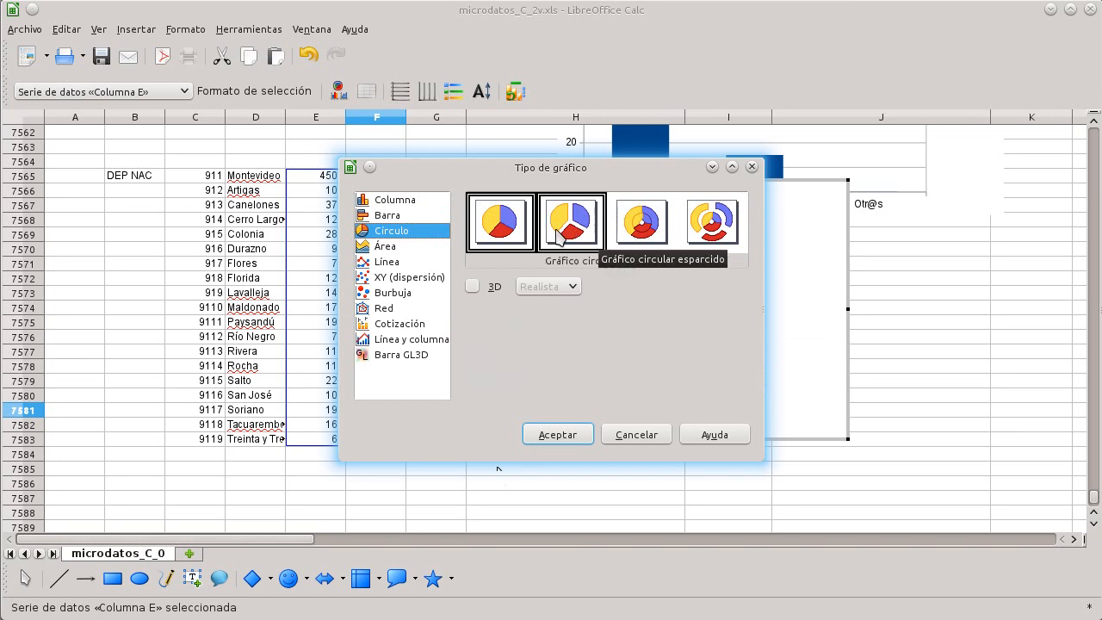
click(499, 234)
click(558, 434)
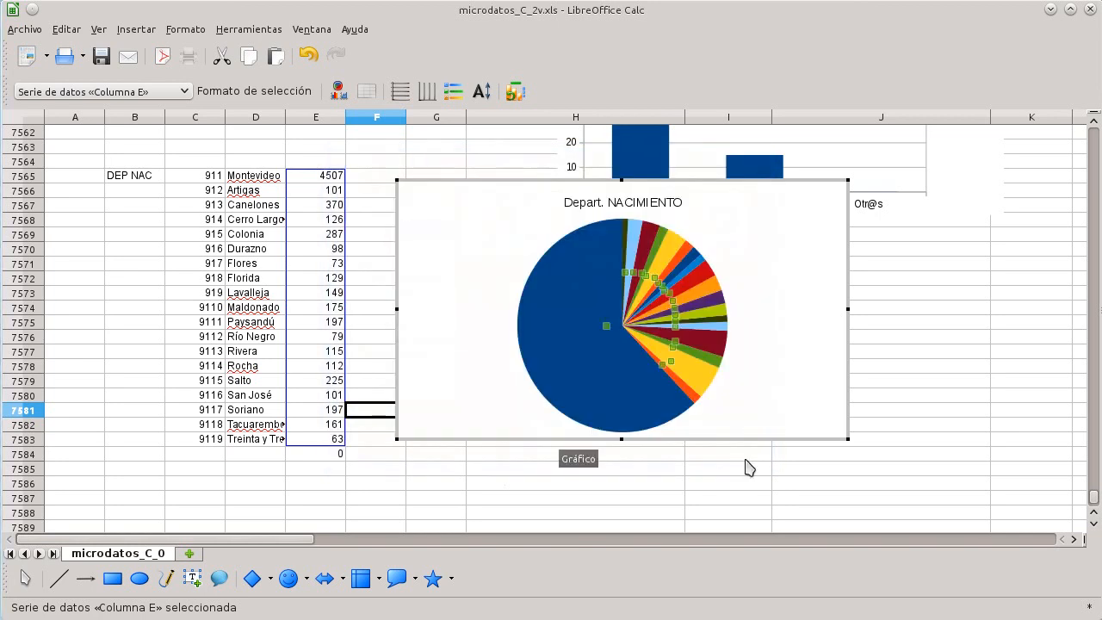
Step: Add data labels to the department chart's data series
click(794, 511)
click(719, 382)
right_click(719, 383)
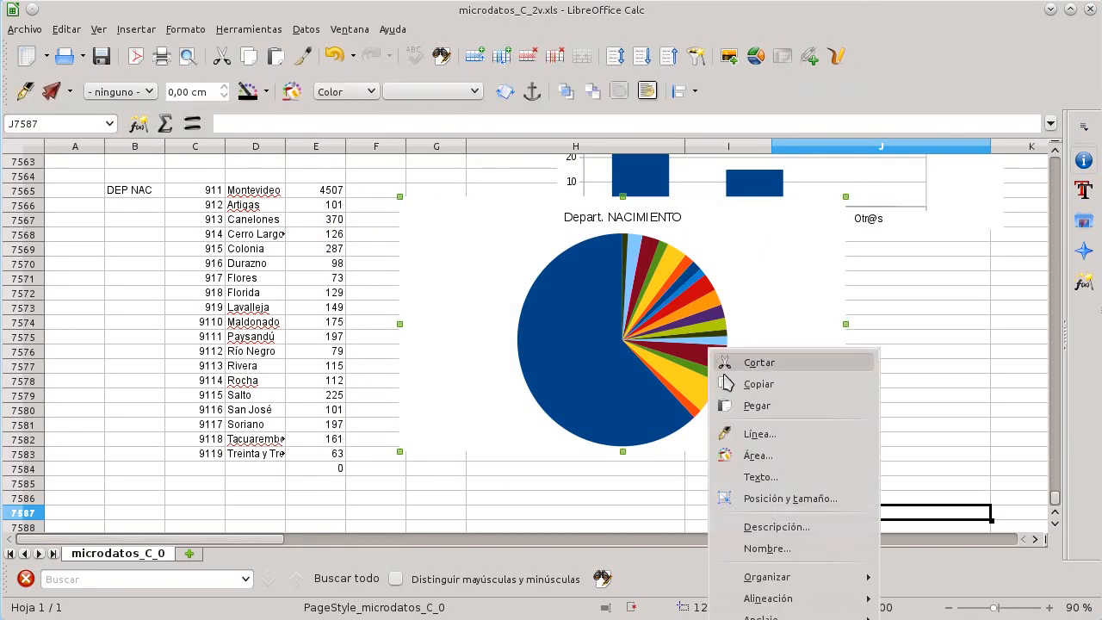
double_click(641, 349)
right_click(608, 327)
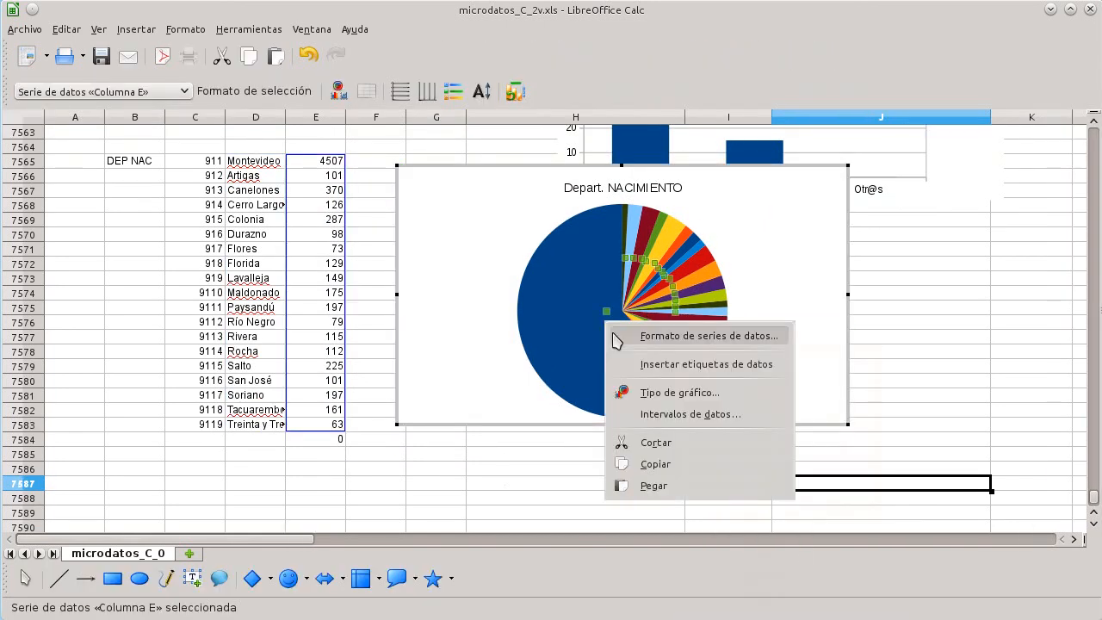
click(646, 396)
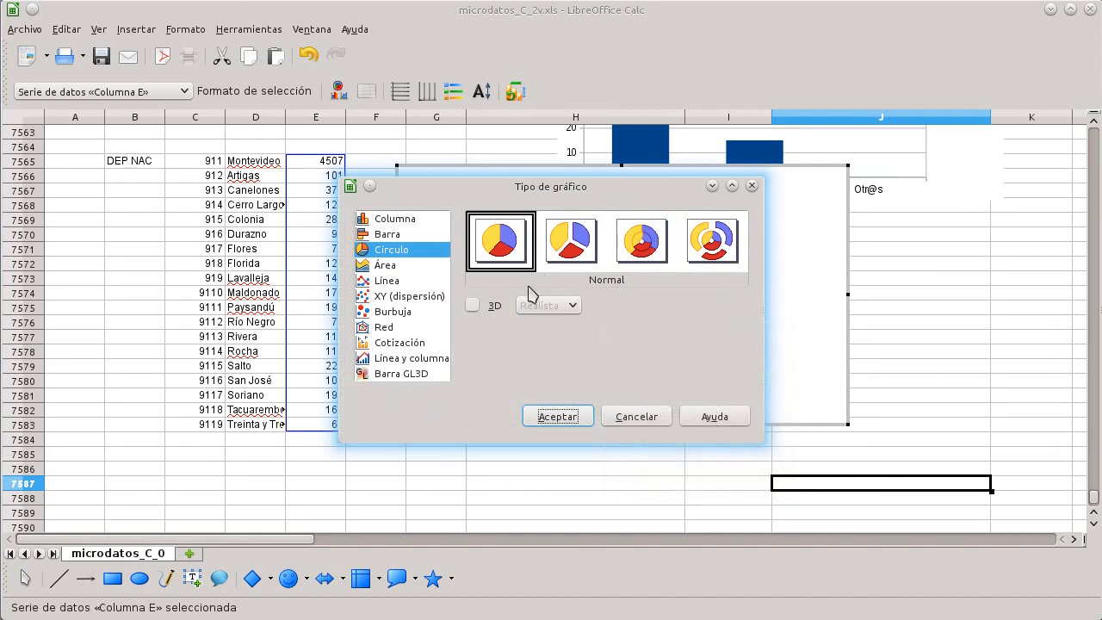
click(636, 417)
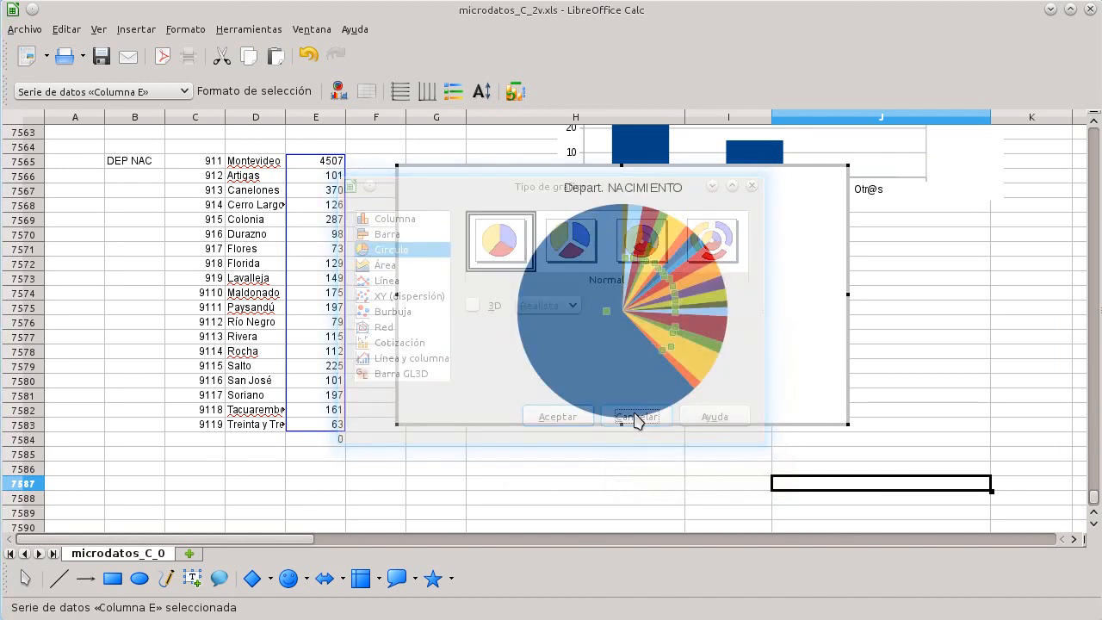
right_click(689, 351)
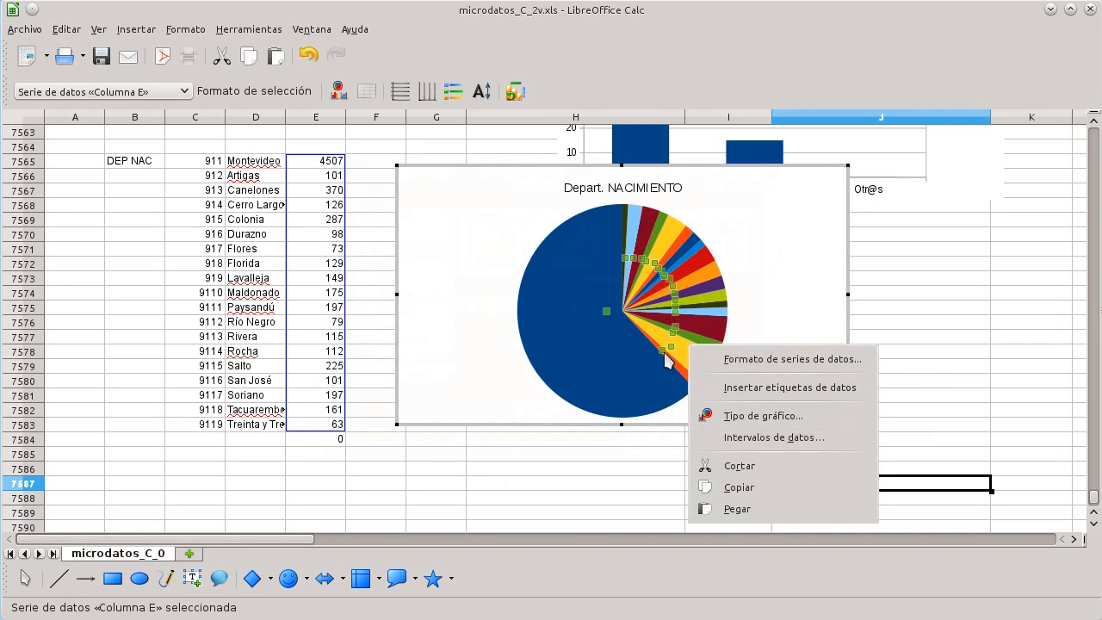
click(728, 388)
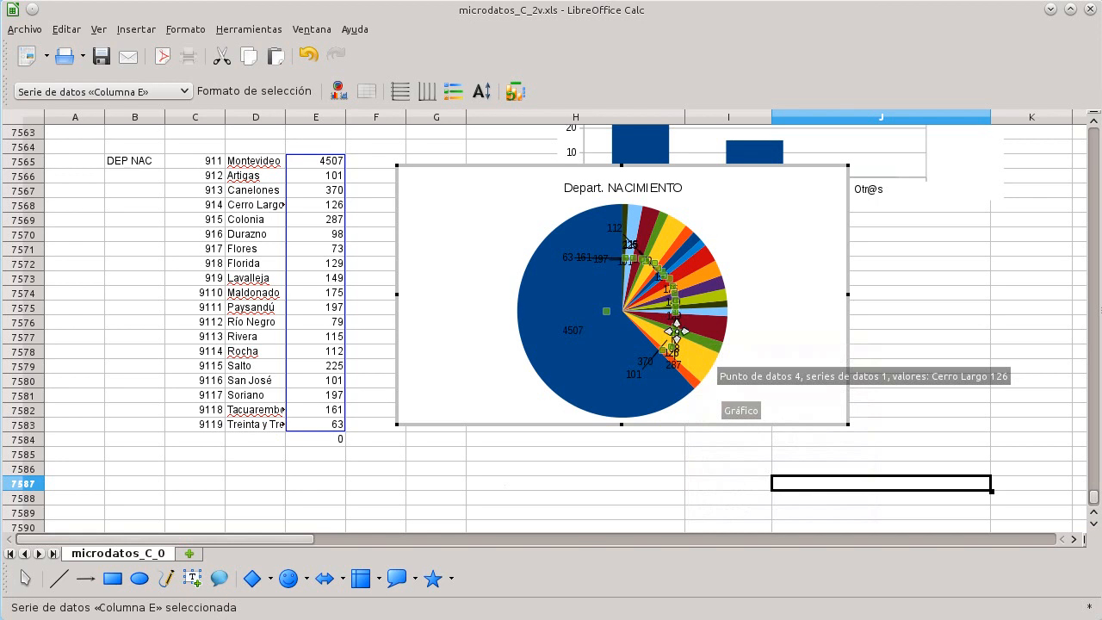
Step: Review the department chart's data range and data series settings
right_click(584, 322)
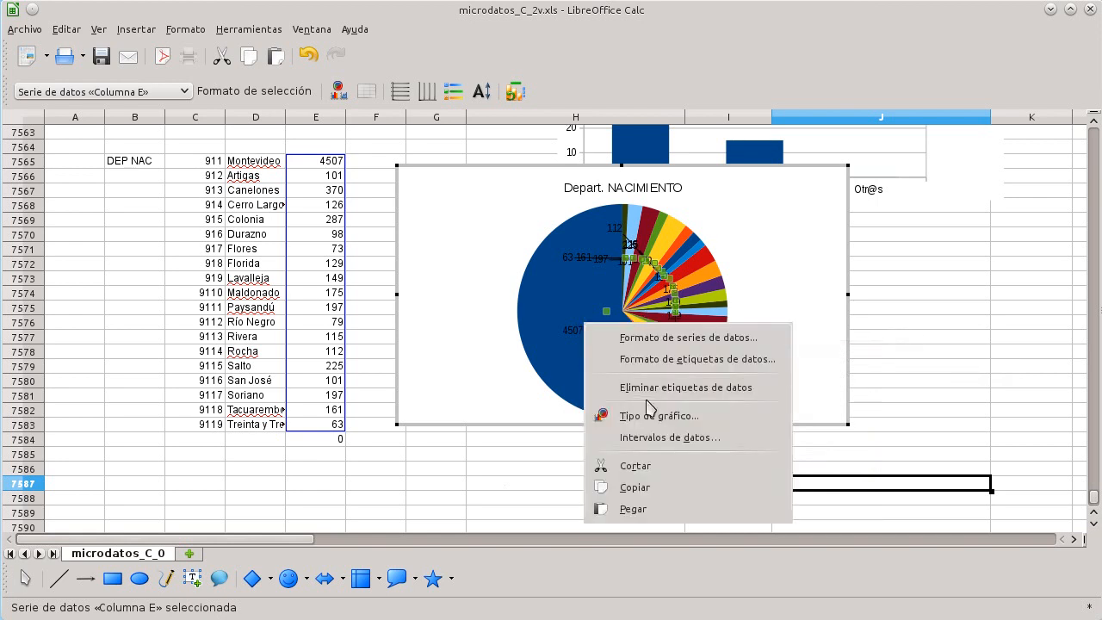
click(667, 437)
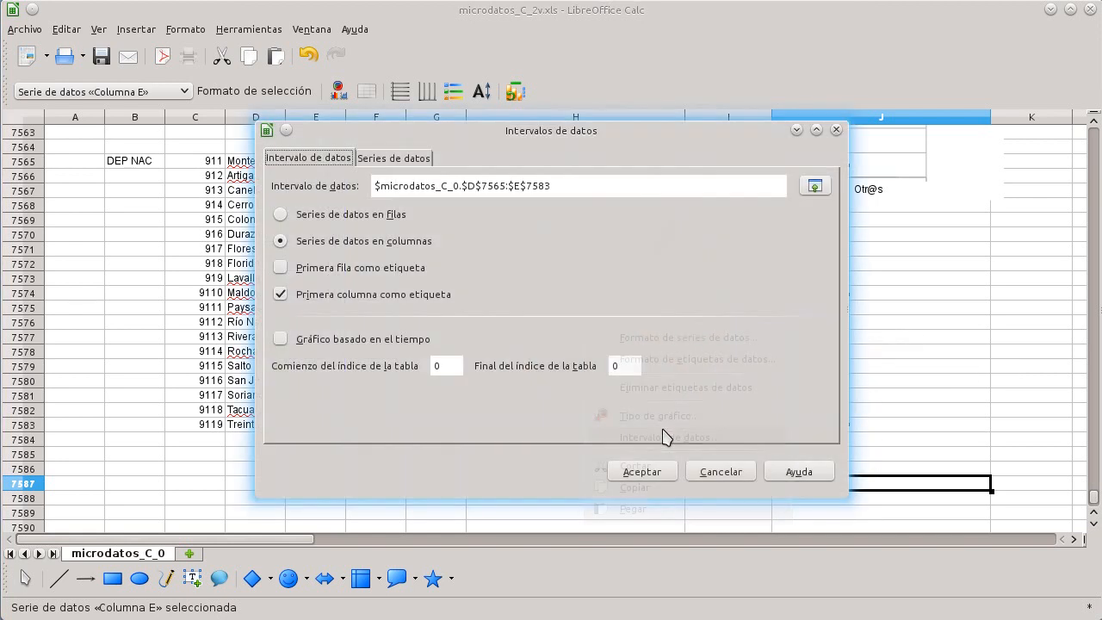
click(409, 161)
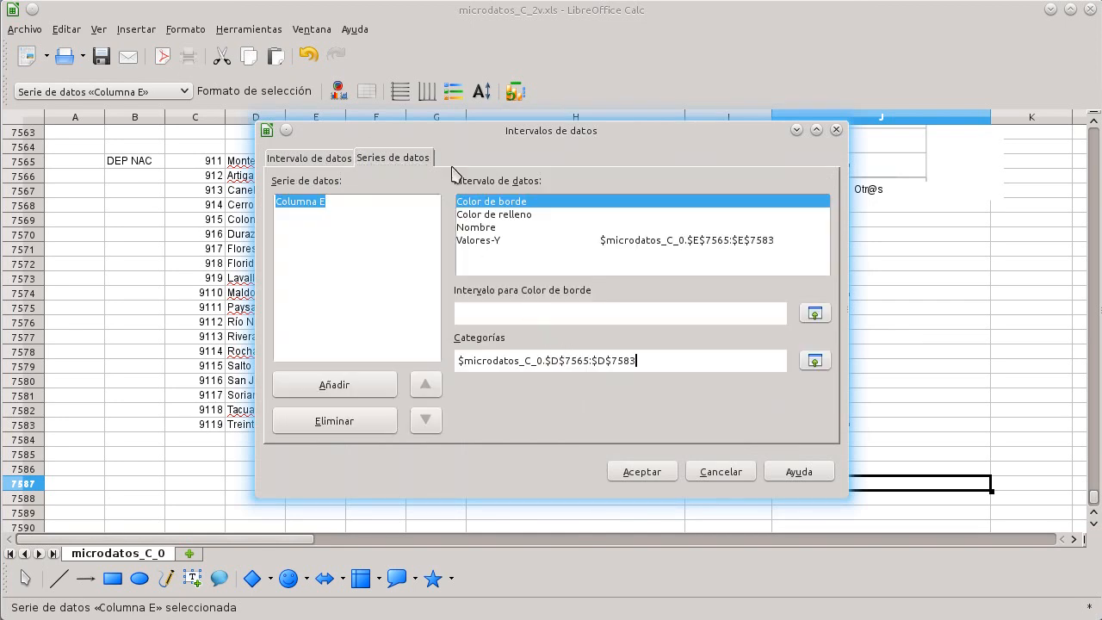
click(328, 158)
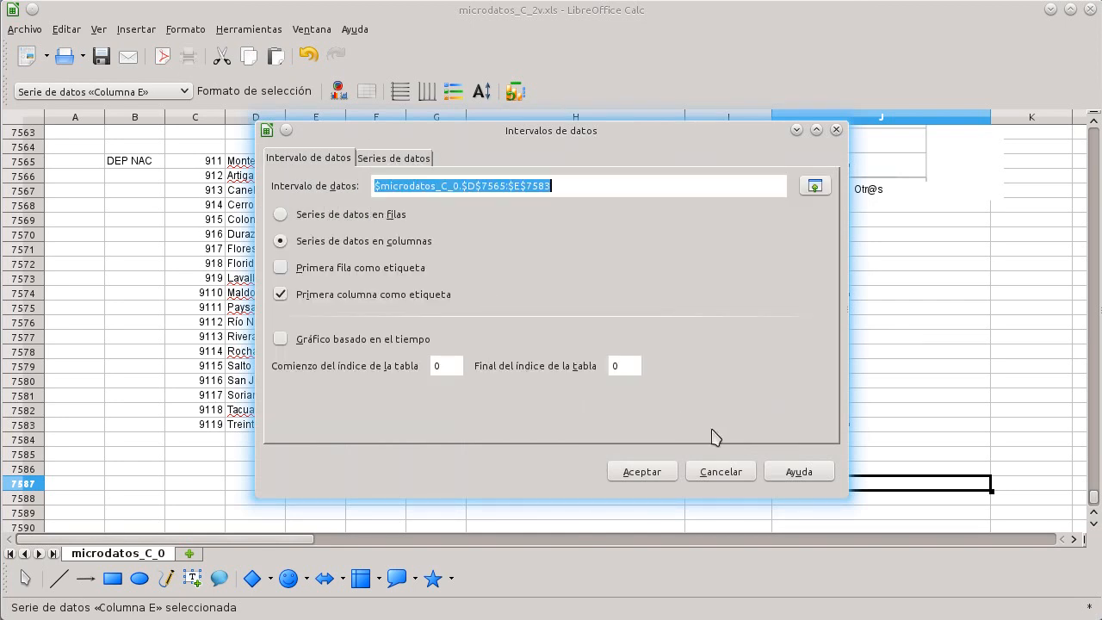
click(698, 469)
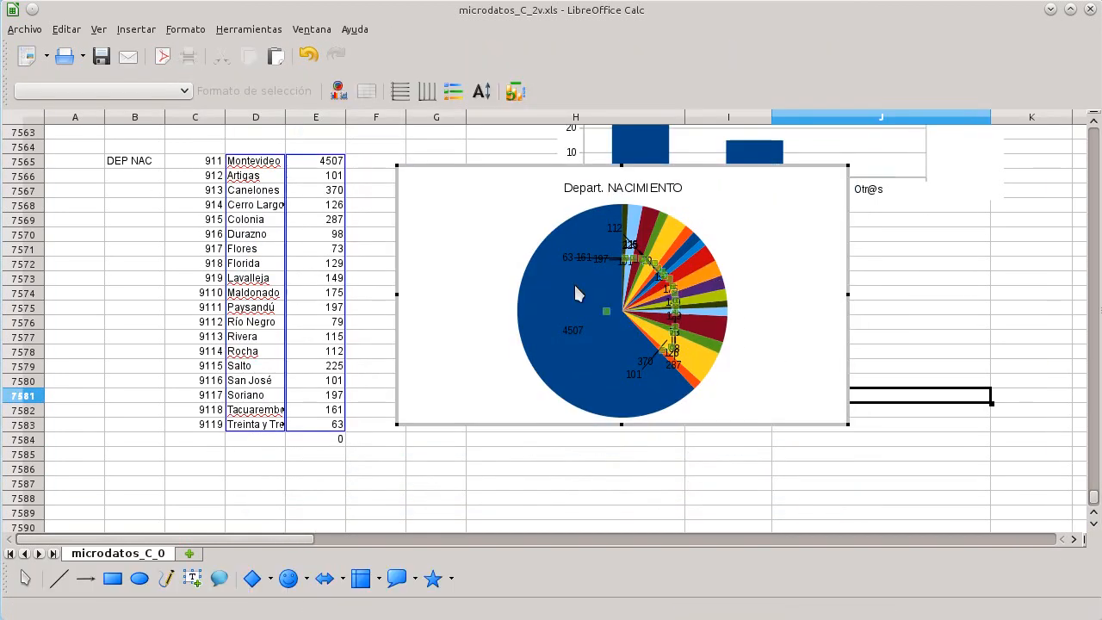
Step: Set the department chart's type to a normal column chart
right_click(574, 282)
click(663, 383)
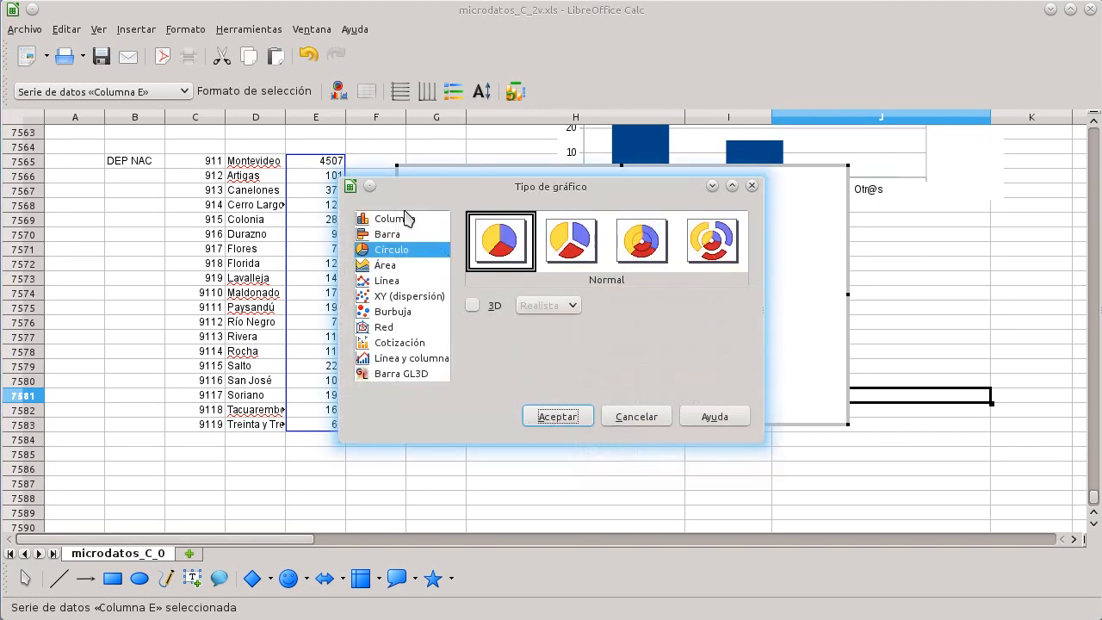
click(412, 224)
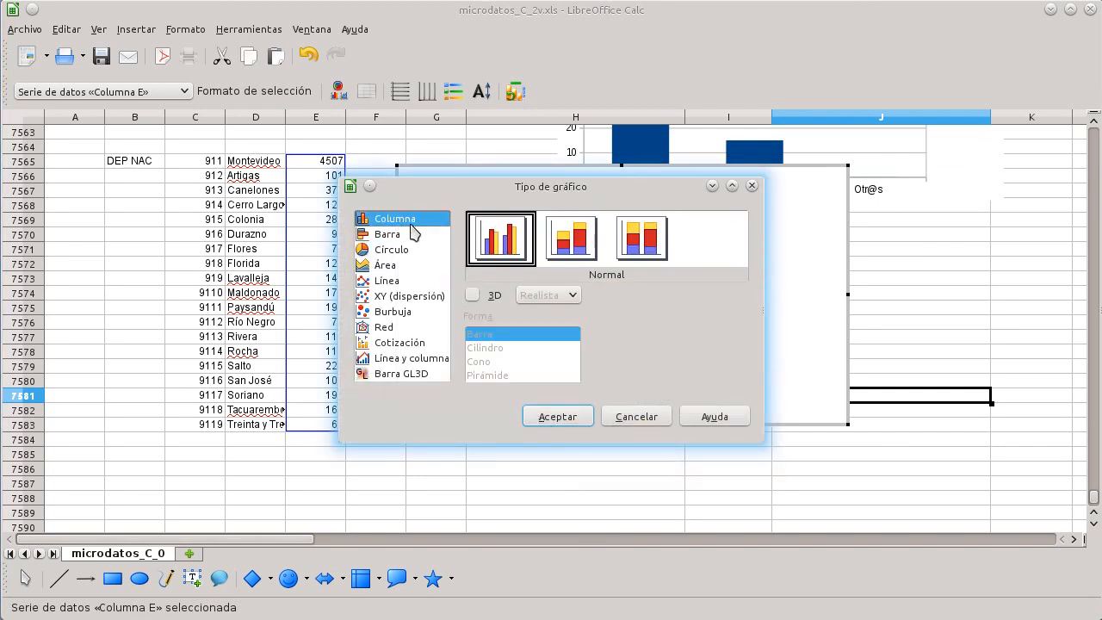
click(412, 238)
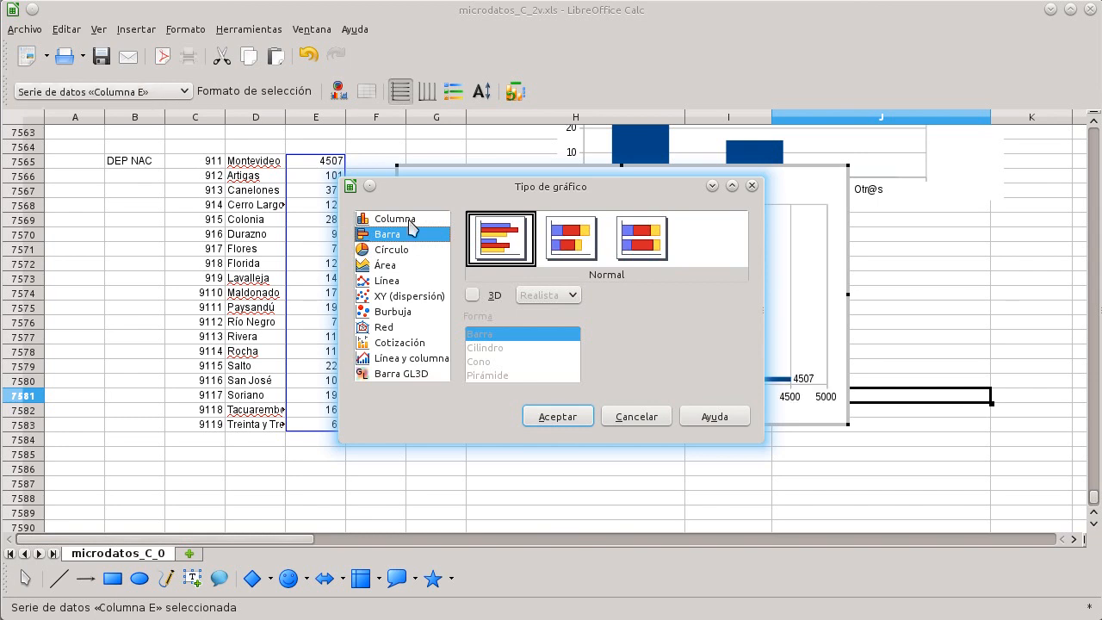
click(411, 221)
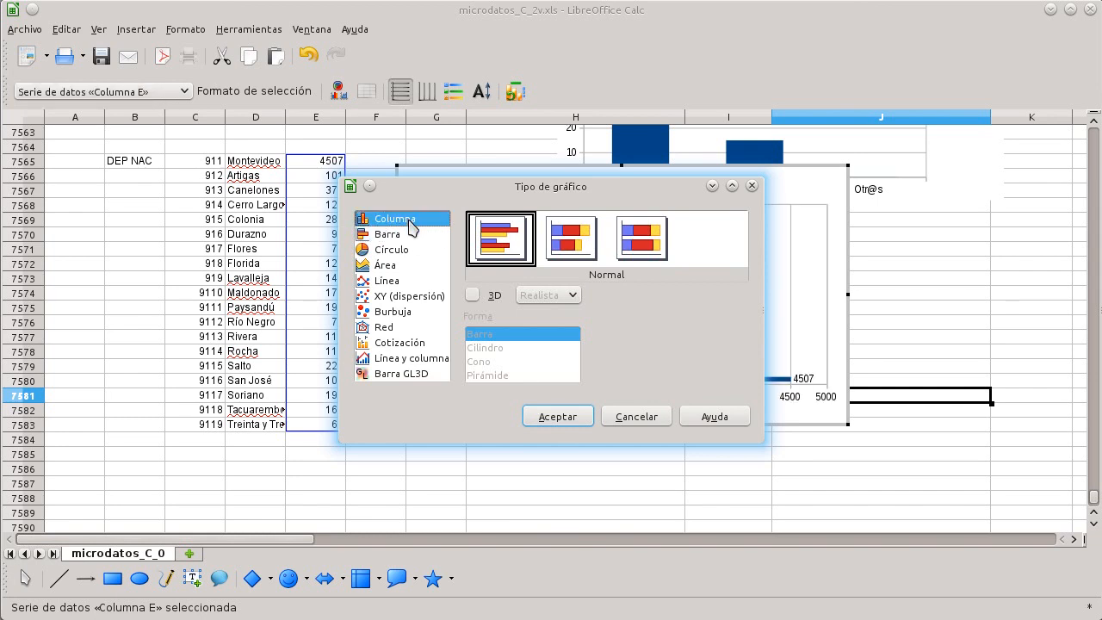
click(560, 415)
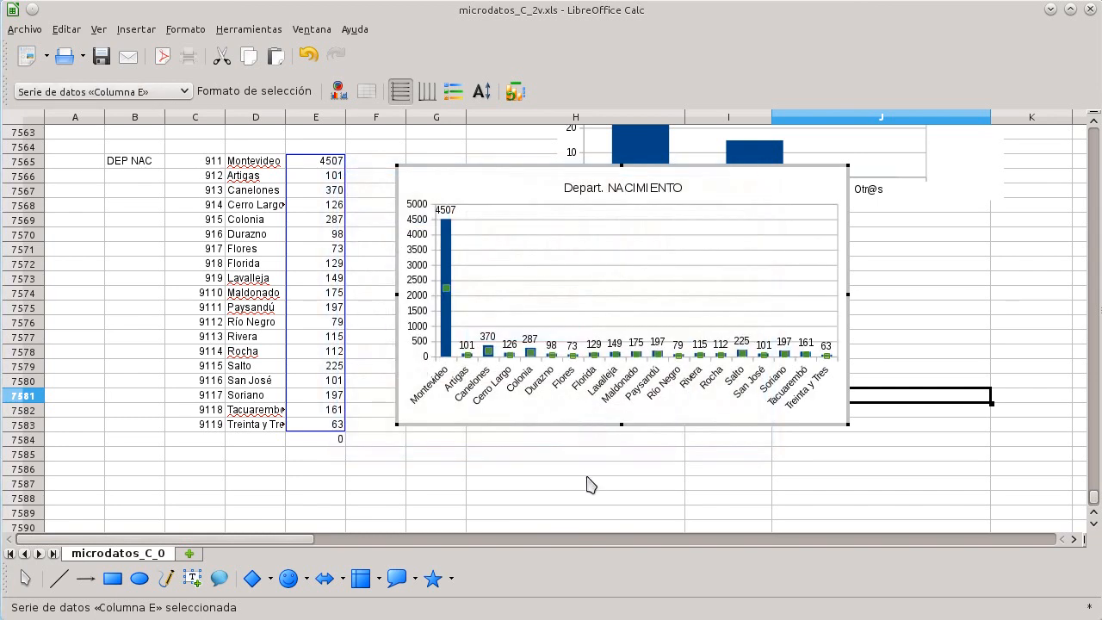
Step: Move the department chart to the right of the frequency table, below the sex chart
click(587, 485)
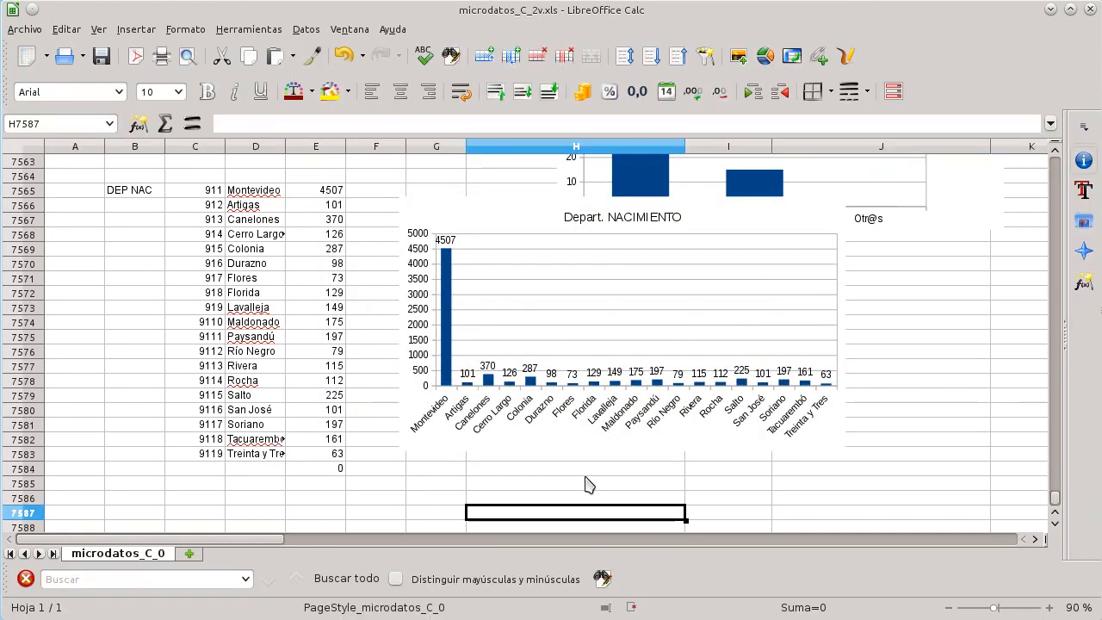
scroll(566, 258, down, 1)
drag(564, 241, 509, 370)
scroll(504, 357, down, 3)
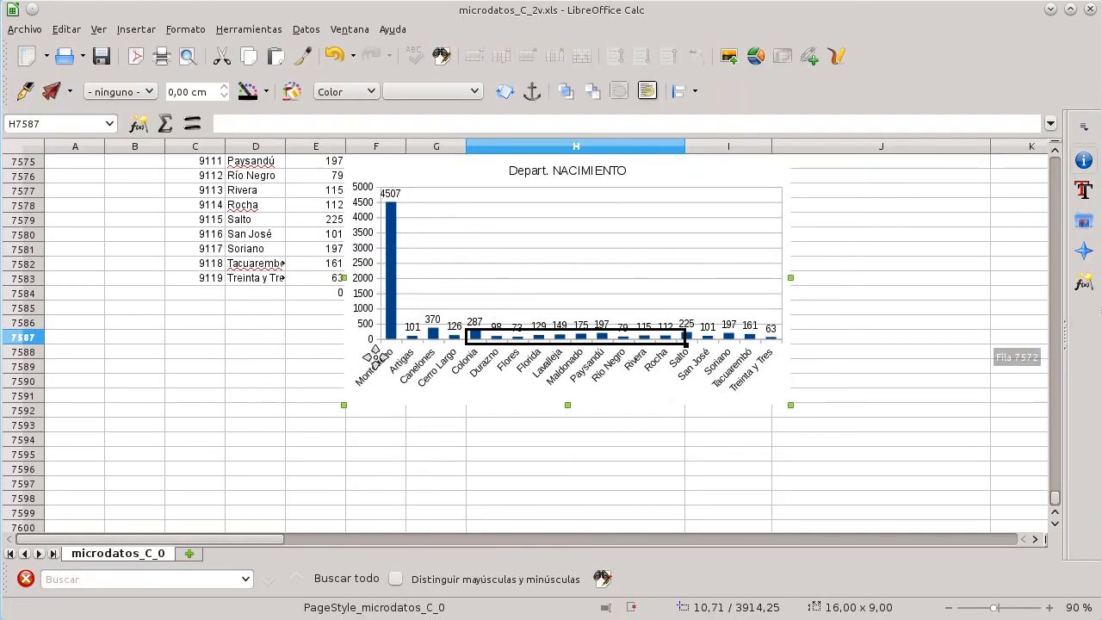
scroll(477, 309, up, 5)
scroll(477, 310, down, 3)
drag(496, 389, 760, 388)
click(525, 353)
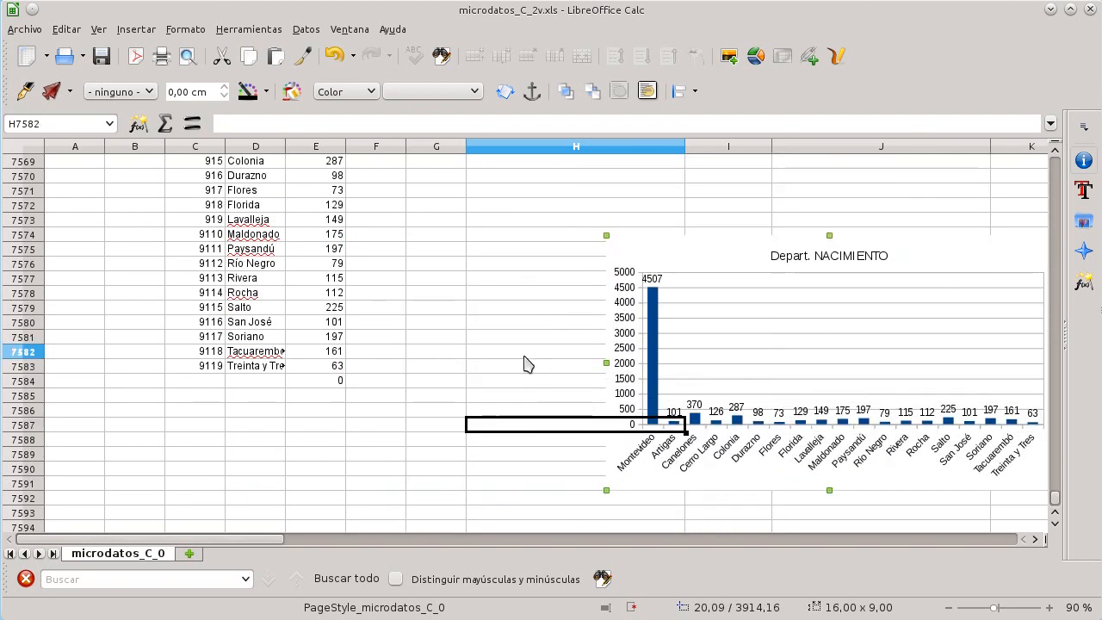
Step: Label the row under the department frequencies as total and enter a sum formula over E7565 to E7583
click(251, 401)
text(total)
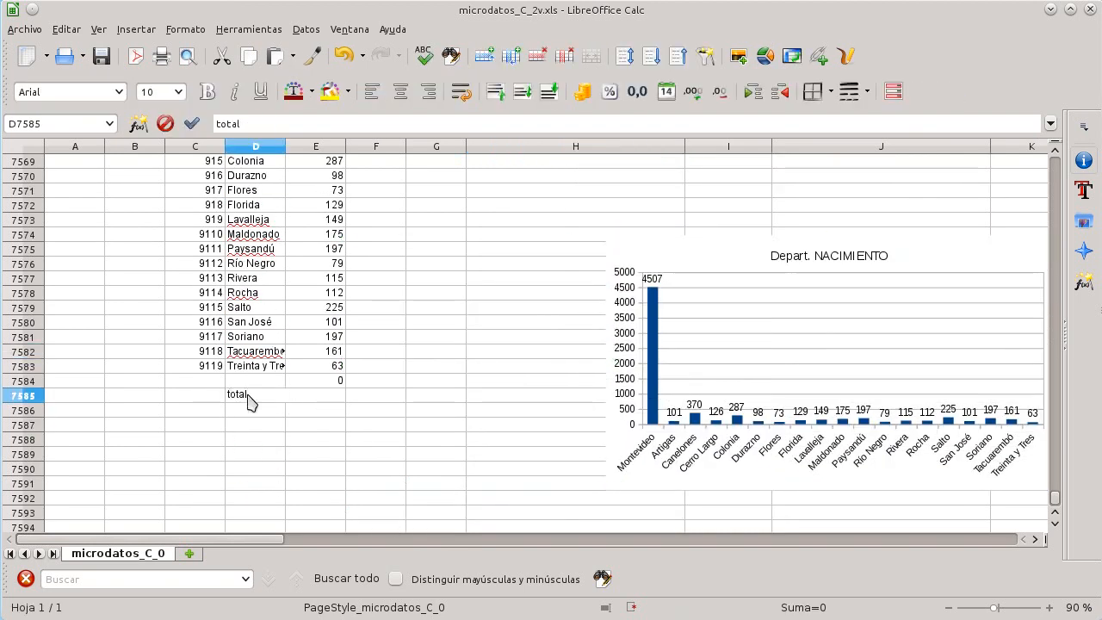
key(Tab)
text(=suma)
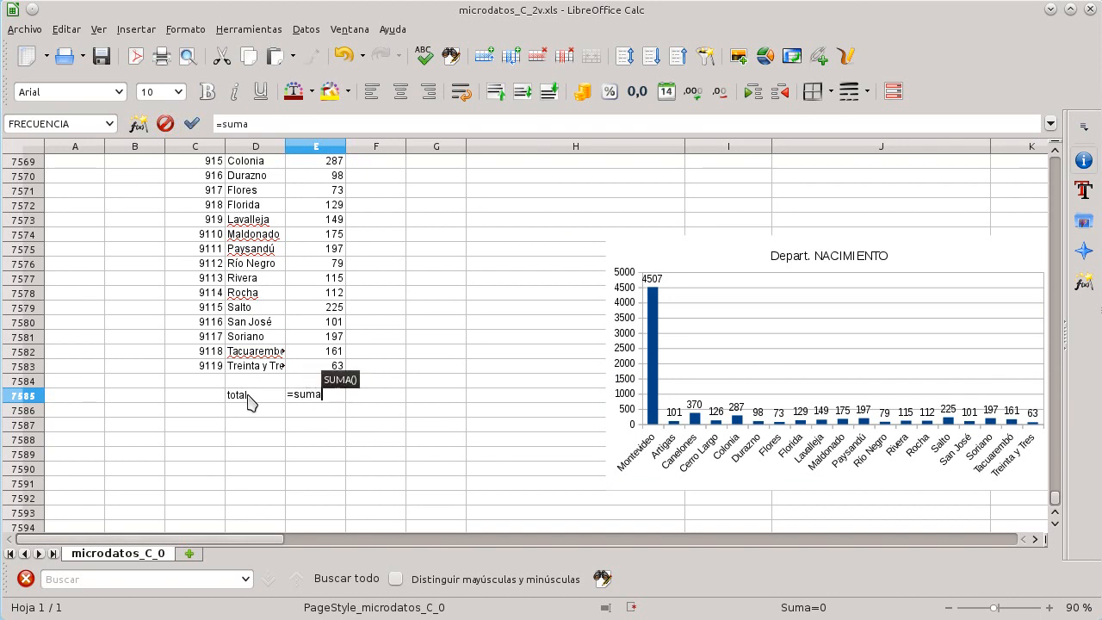
scroll(248, 402, up, 4)
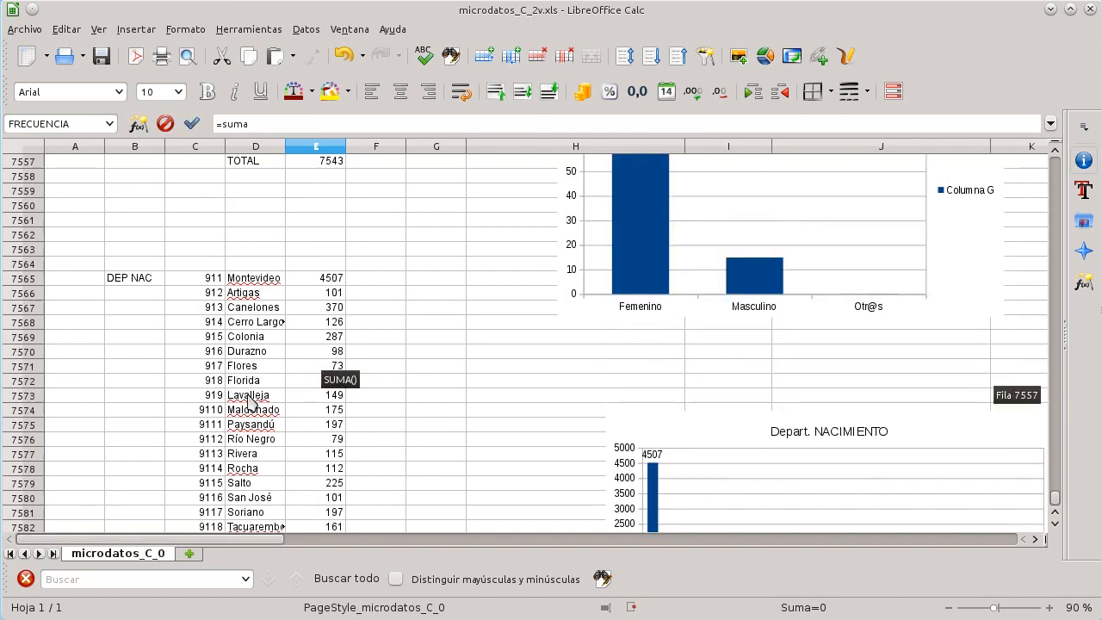
text(e7)
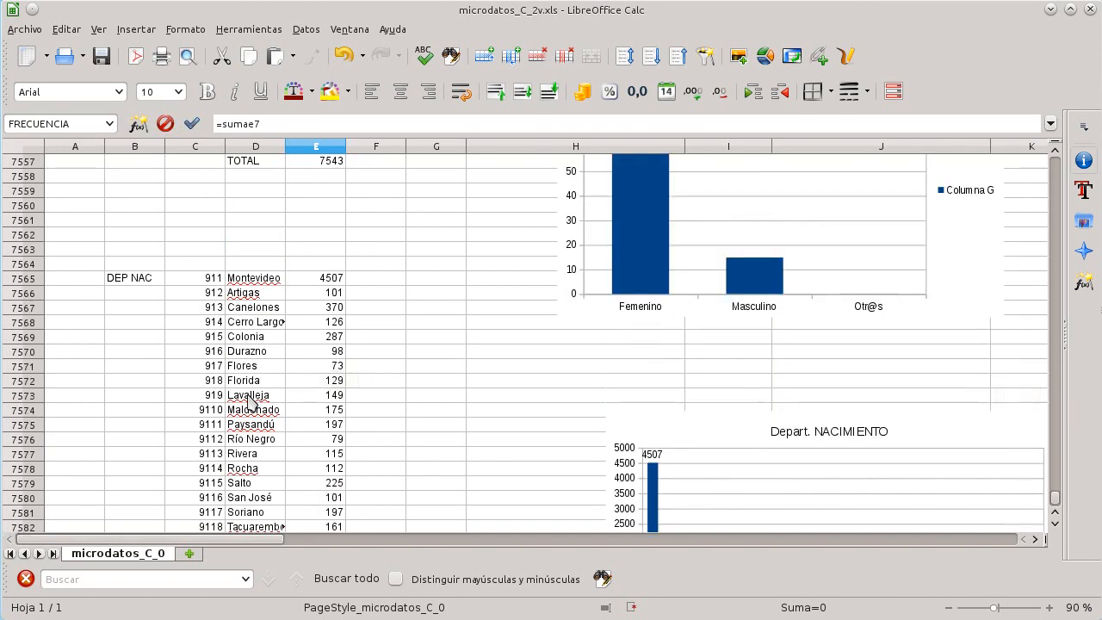
text(565:)
scroll(248, 402, down, 7)
text(e7583))
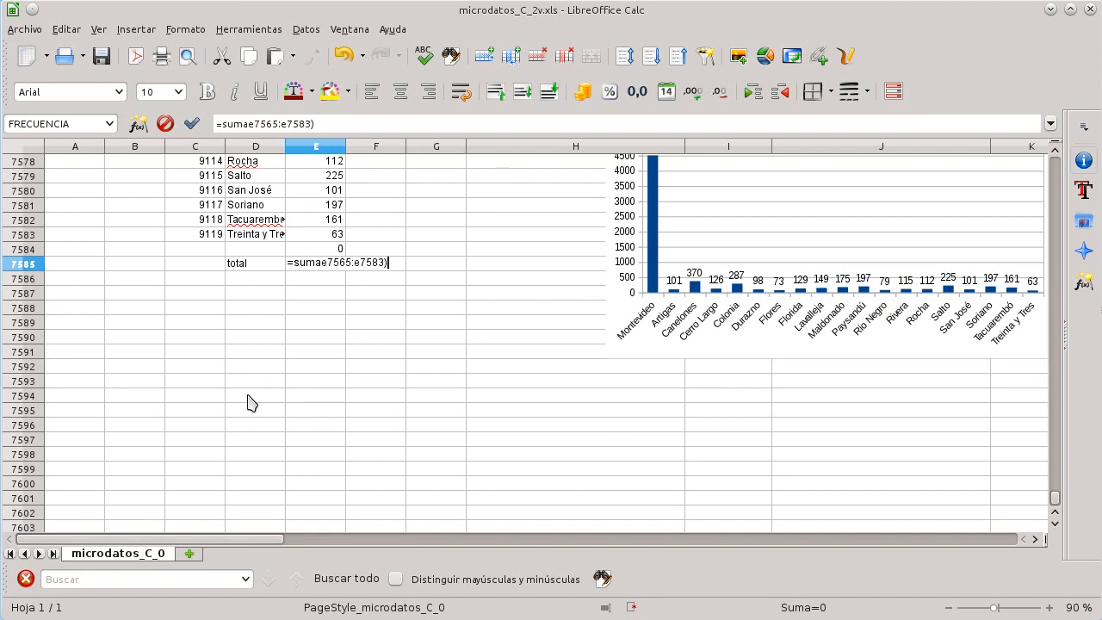
key(Return)
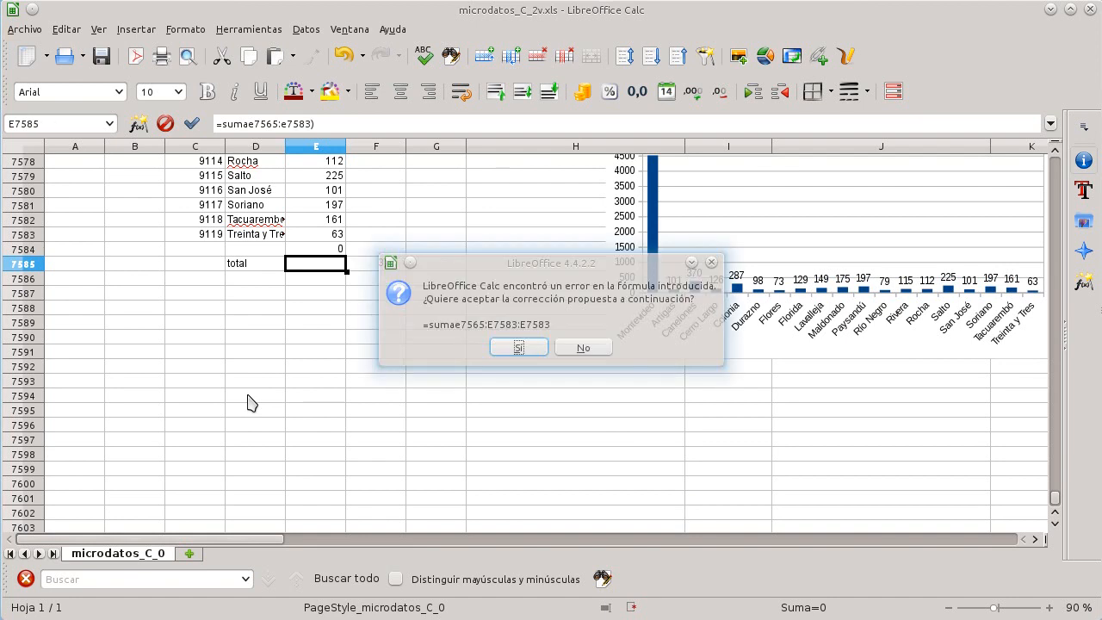
key(Return)
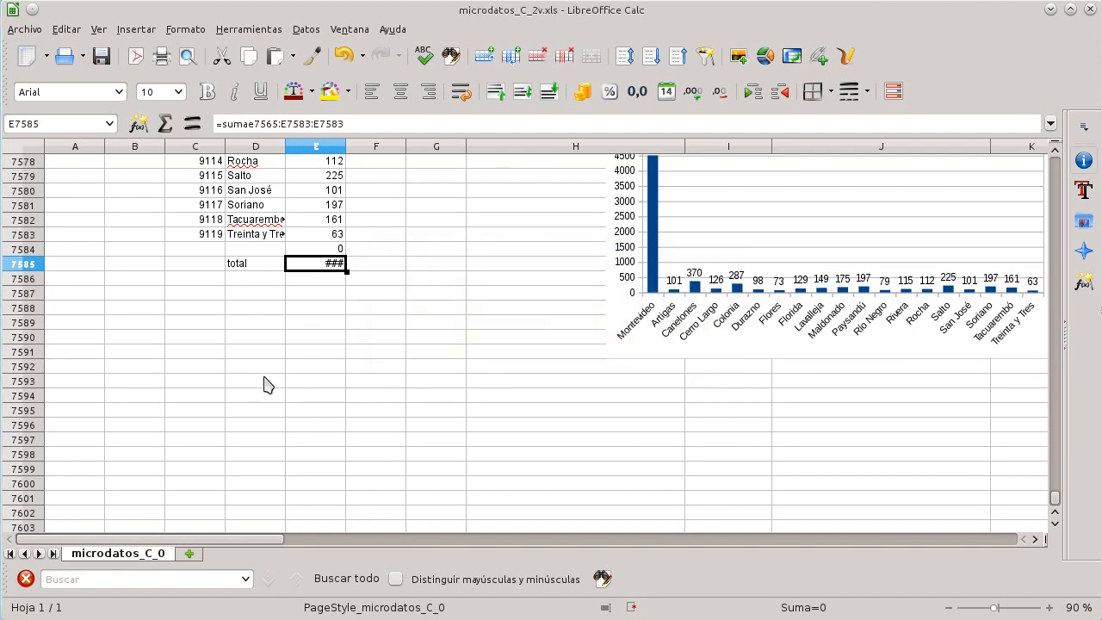
Step: Correct the total formula to =SUMA(E7565:E7583)
click(245, 126)
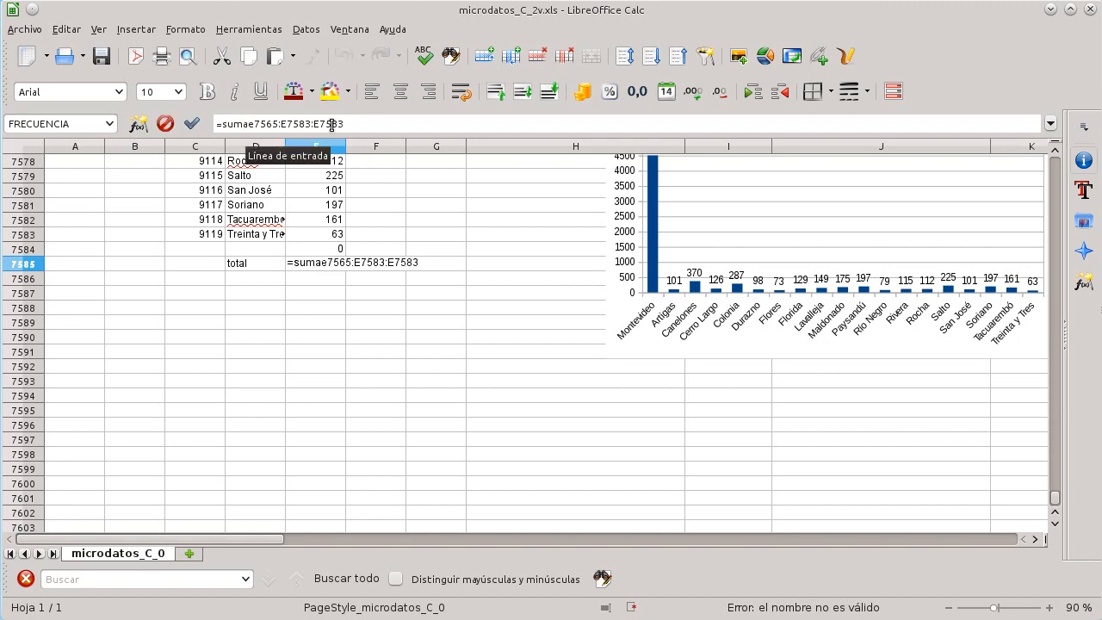
text(()
key(End)
text())
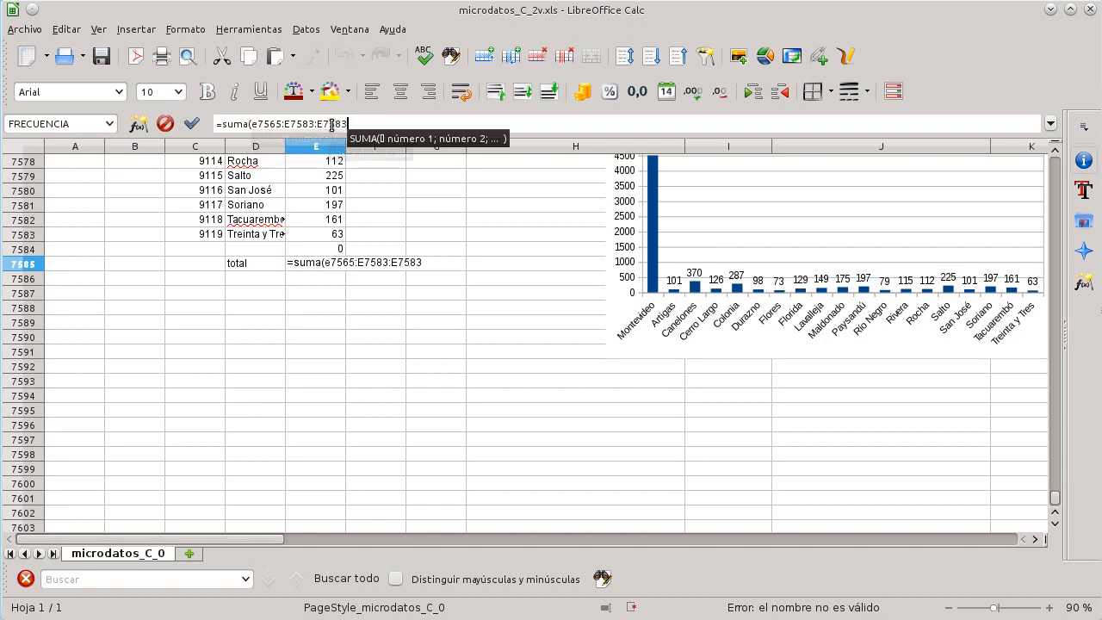
key(Return)
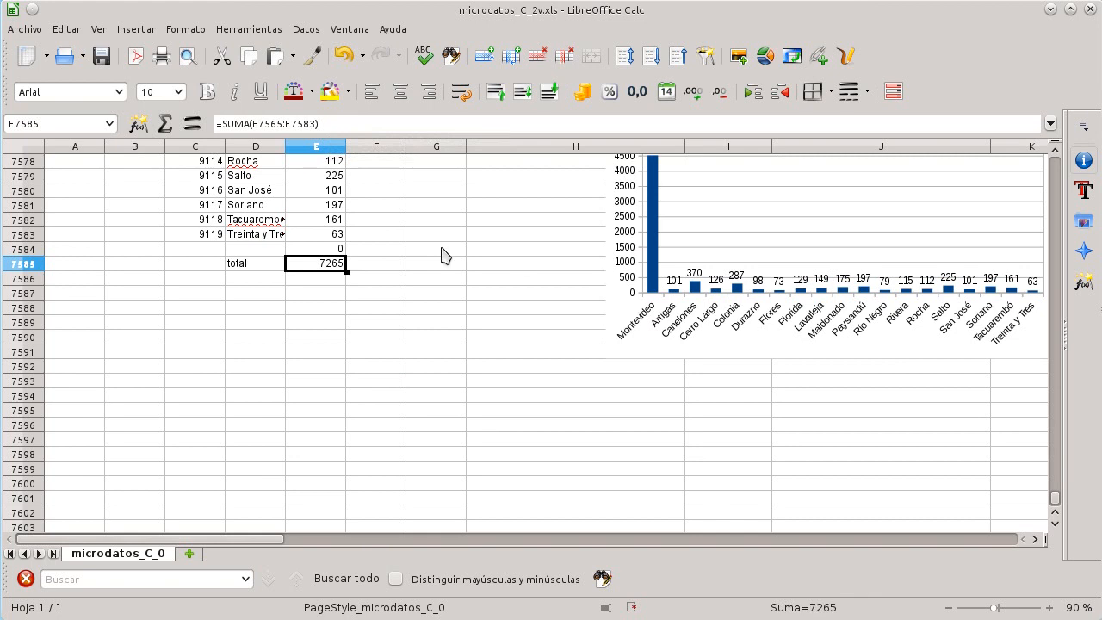
Step: Scroll through the birth department code and name columns to inspect blank and zero entries
scroll(446, 256, up, 4)
scroll(446, 257, down, 3)
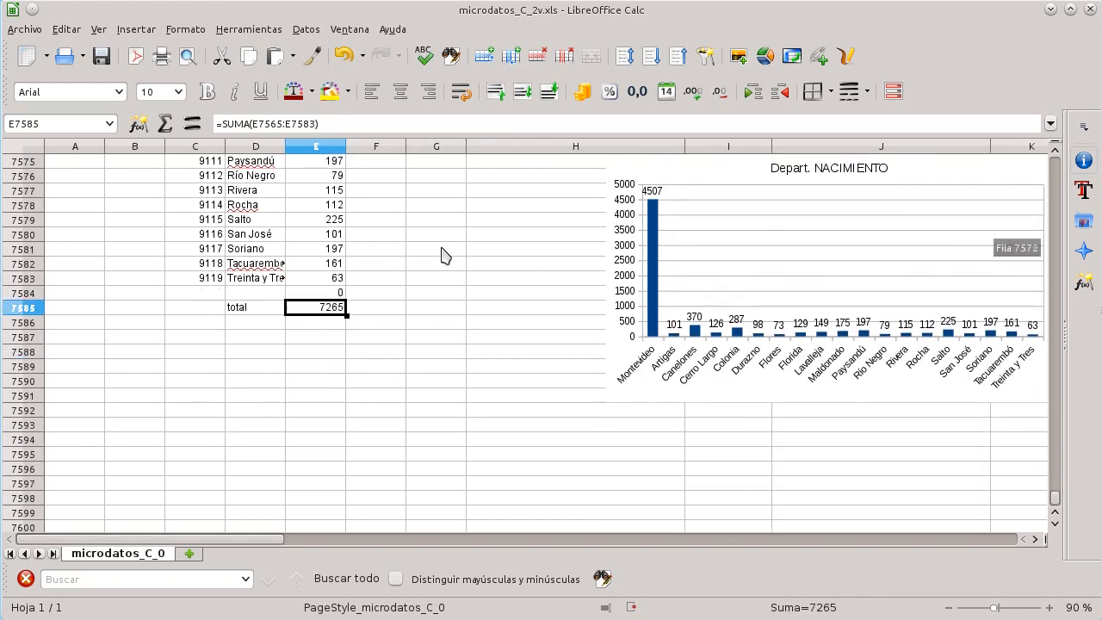
scroll(445, 256, up, 20)
scroll(445, 257, up, 20)
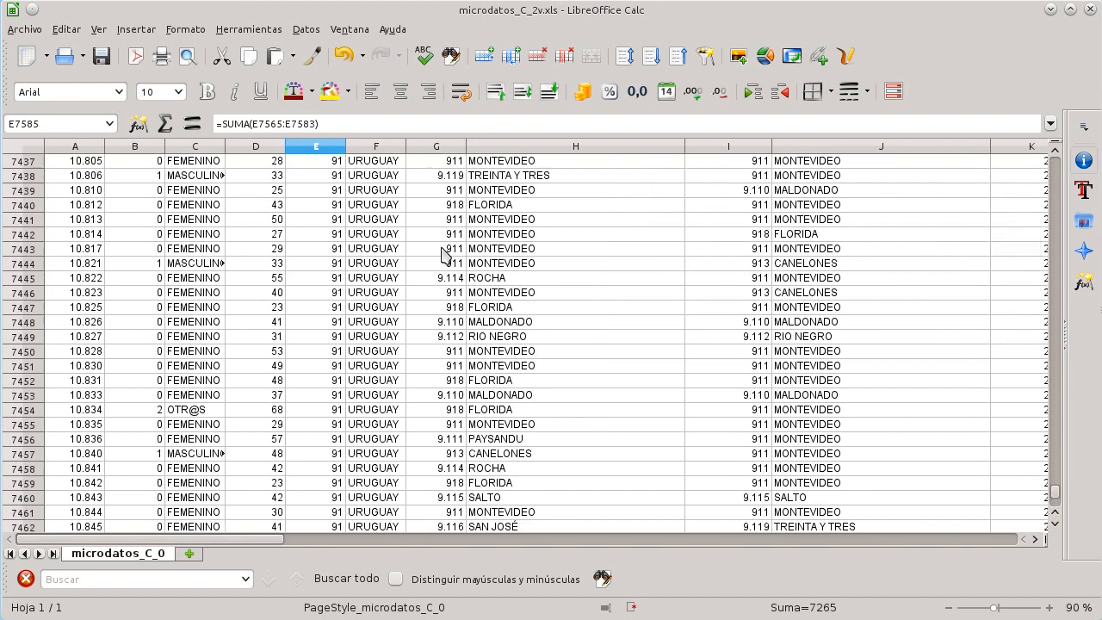
scroll(446, 257, up, 20)
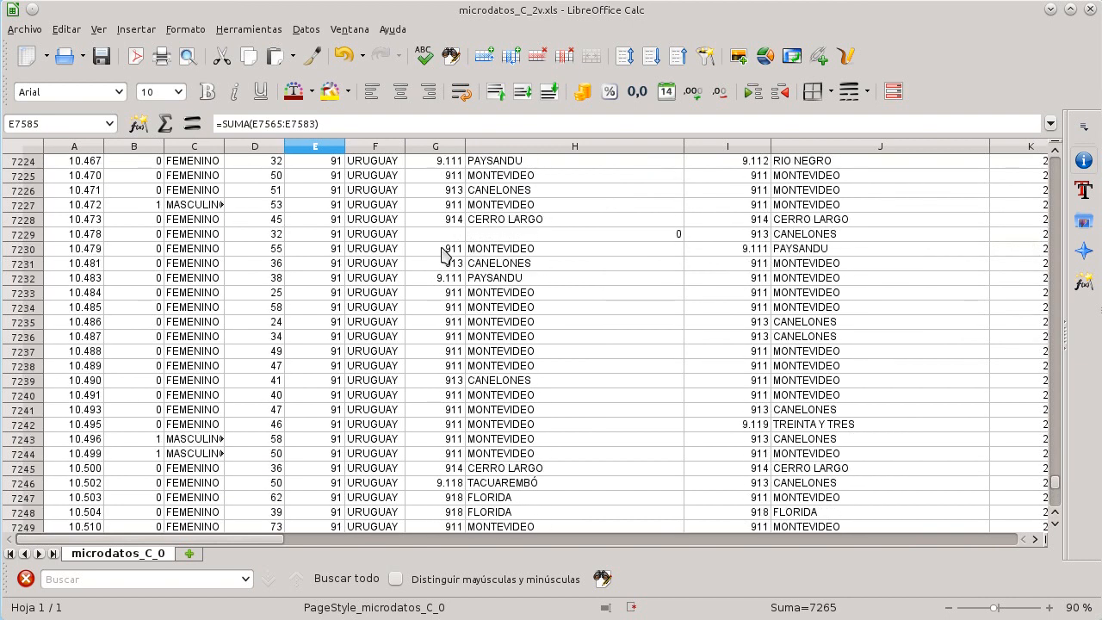
scroll(442, 253, up, 20)
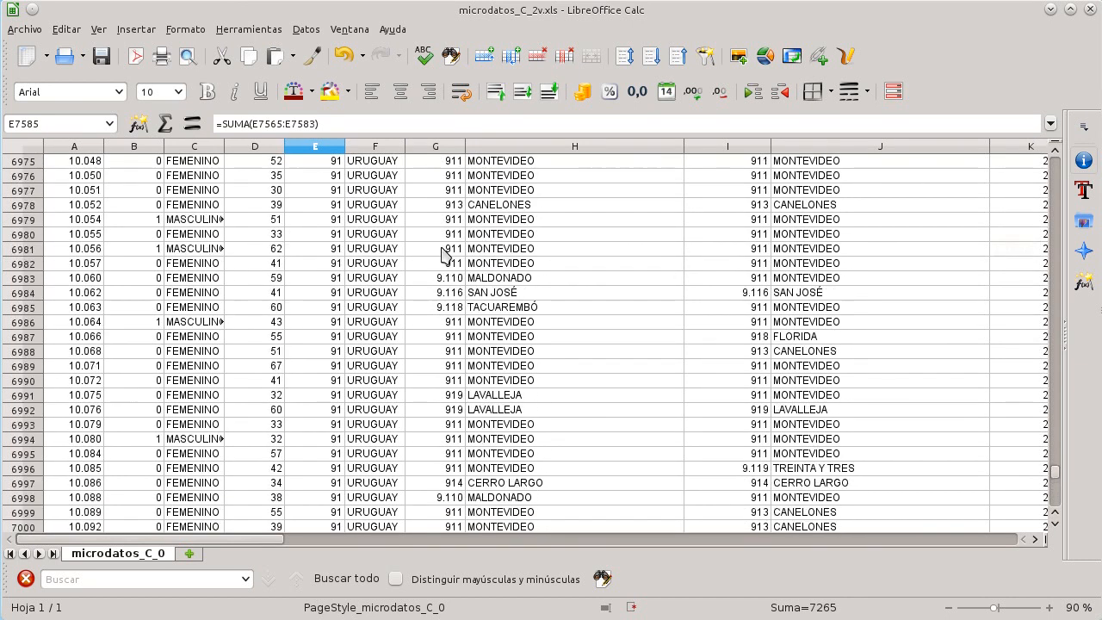
click(561, 204)
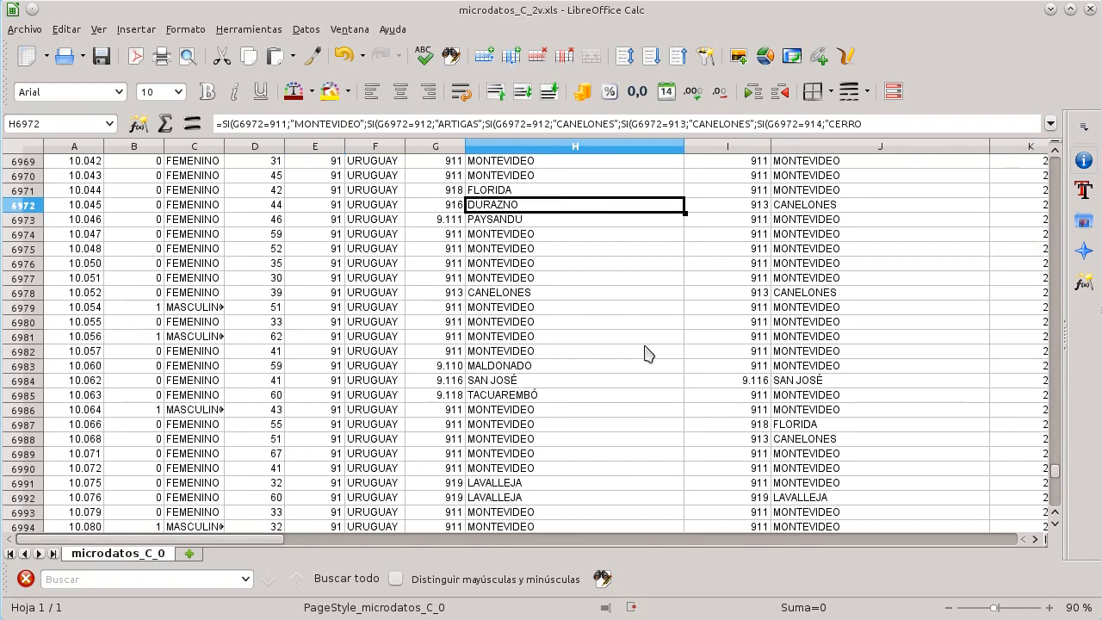
scroll(648, 355, up, 20)
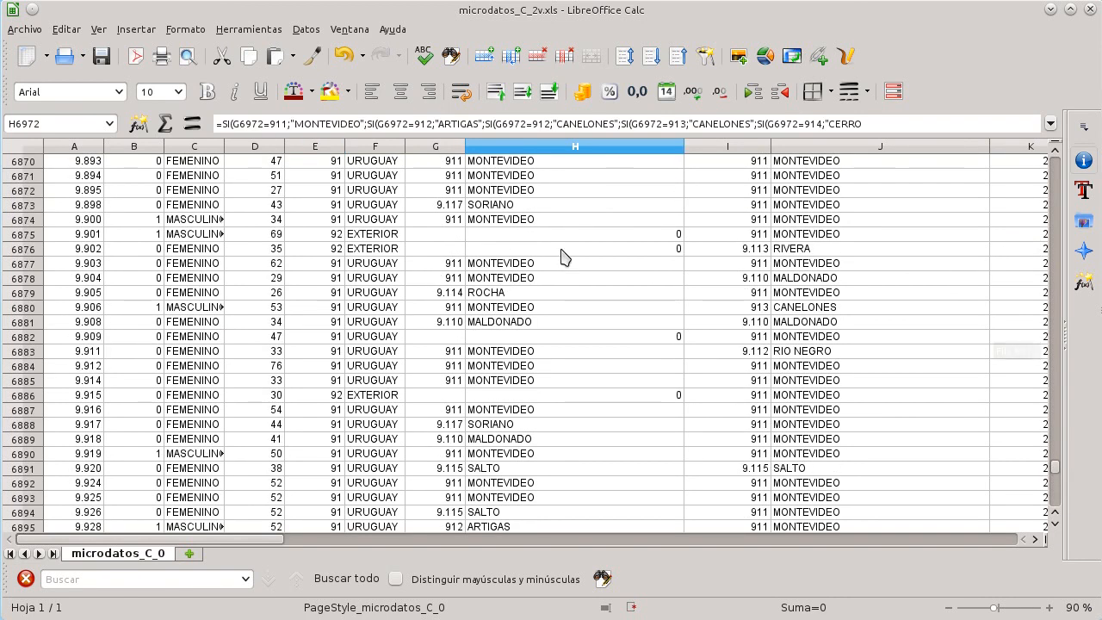
click(561, 249)
key(Left)
key(Up)
key(Left)
key(Right)
key(Right)
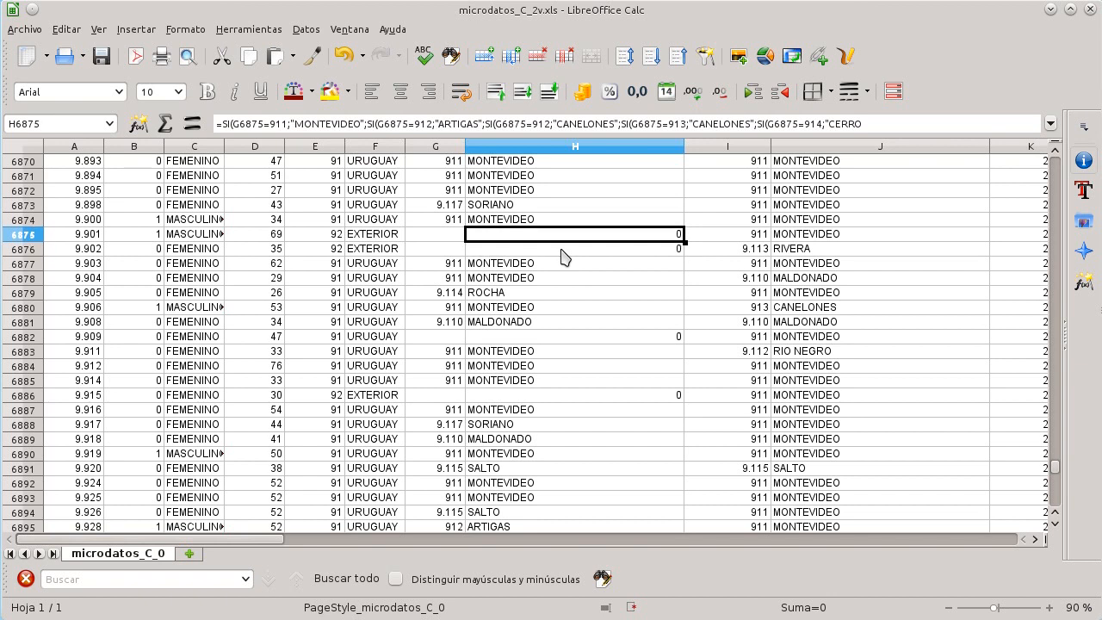
key(Down)
key(Down)
key(ctrl+Down)
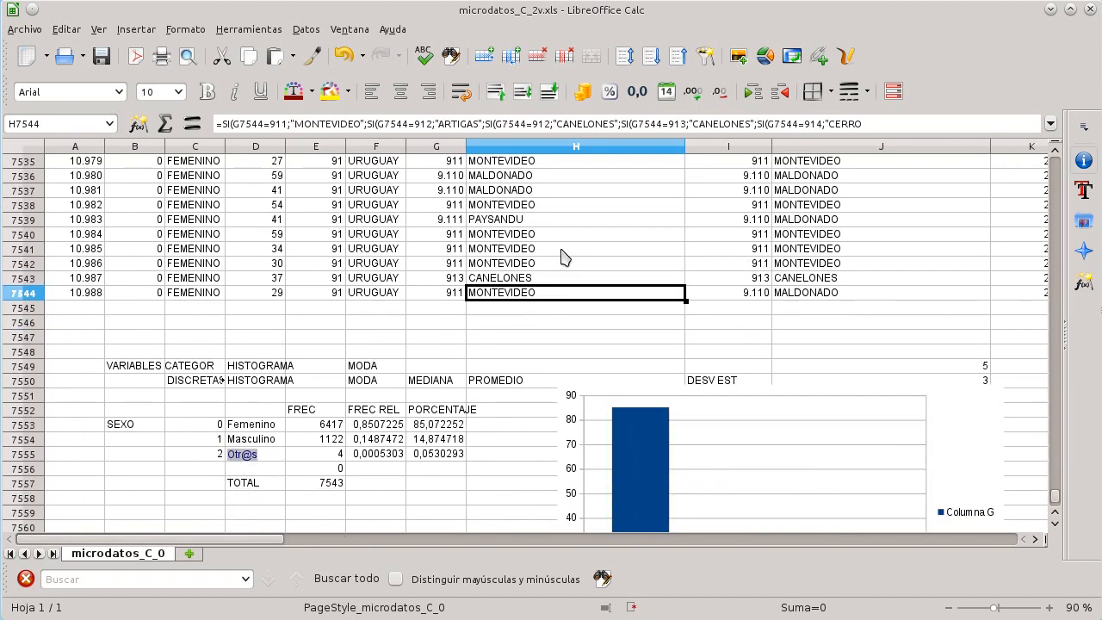
scroll(561, 255, down, 10)
scroll(565, 259, down, 20)
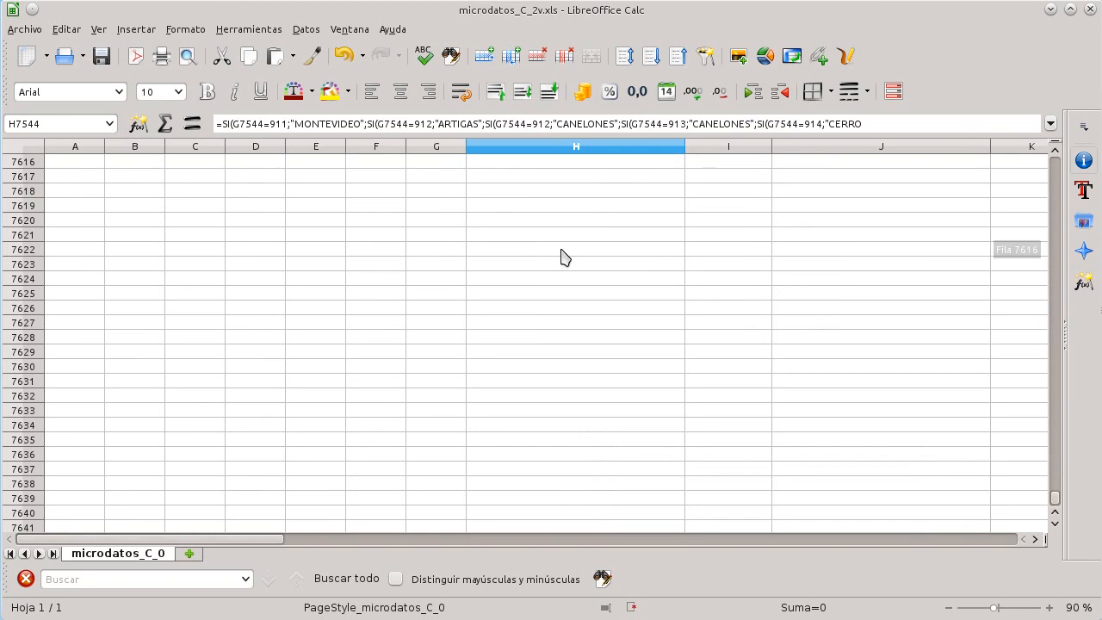
scroll(565, 259, up, 18)
scroll(562, 256, up, 1)
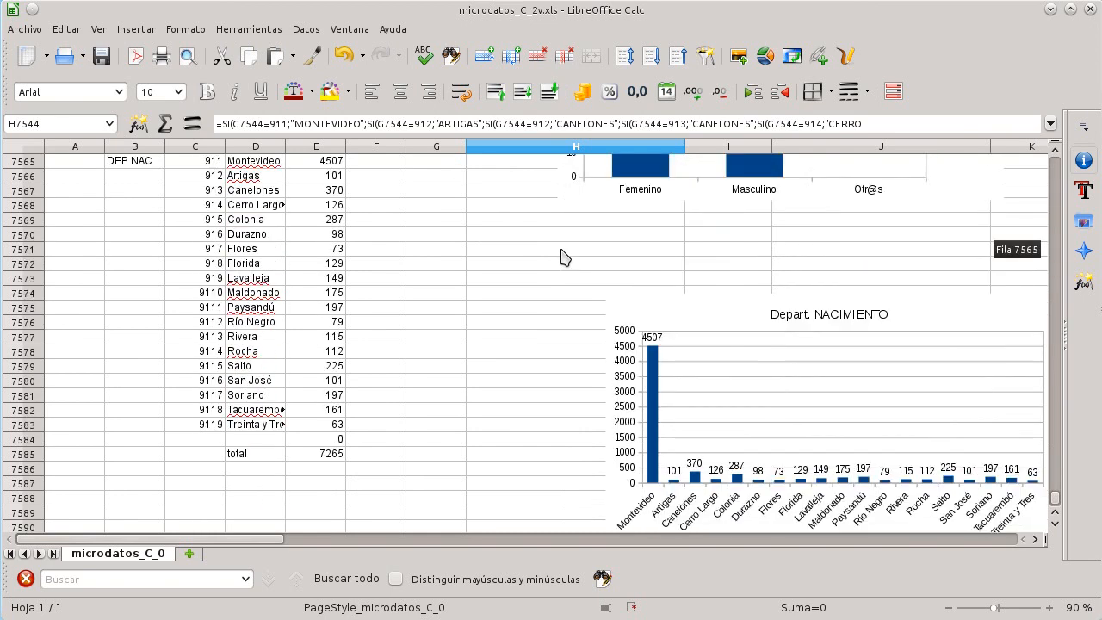
scroll(563, 253, down, 1)
scroll(353, 428, up, 3)
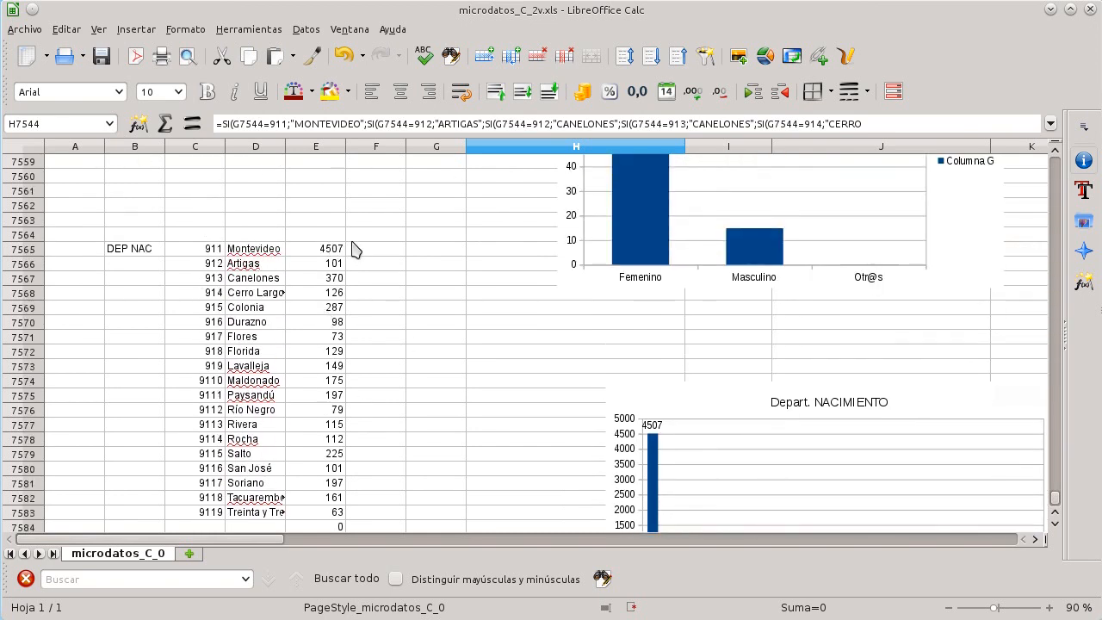
Step: Add the headers frec, FREC REL and PORCENTAJE above the department frequency table
click(318, 236)
text(frec)
key(Tab)
text(FREC REL)
key(Return)
text(P)
key(Return)
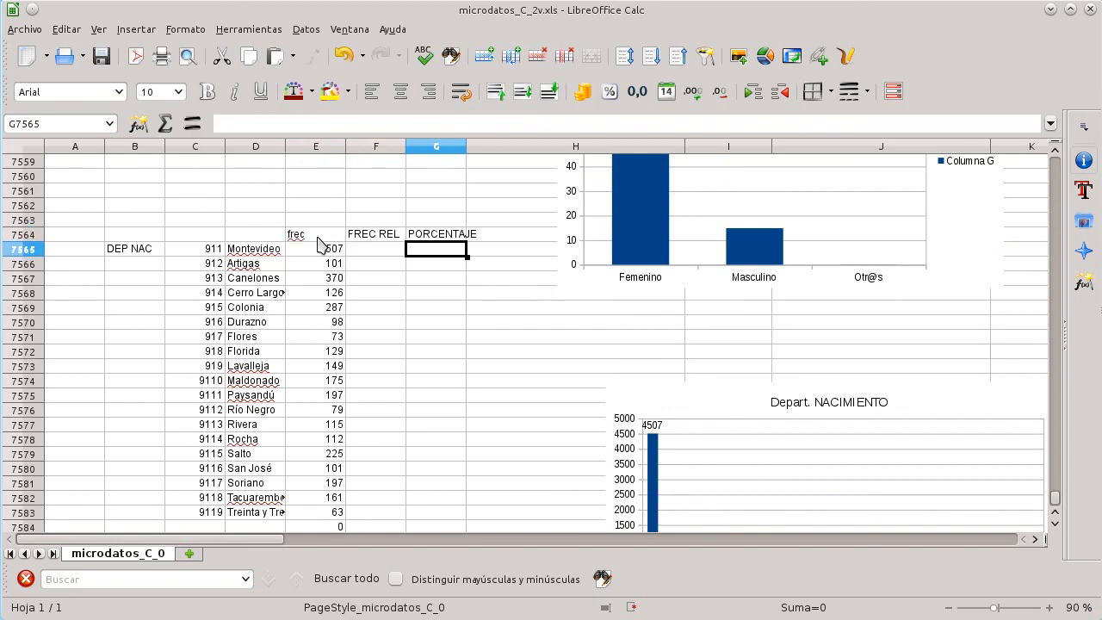
Step: Try to enter a relative frequency formula for Montevideo dividing E7565 by the fixed total cell
key(Left)
text(=E)
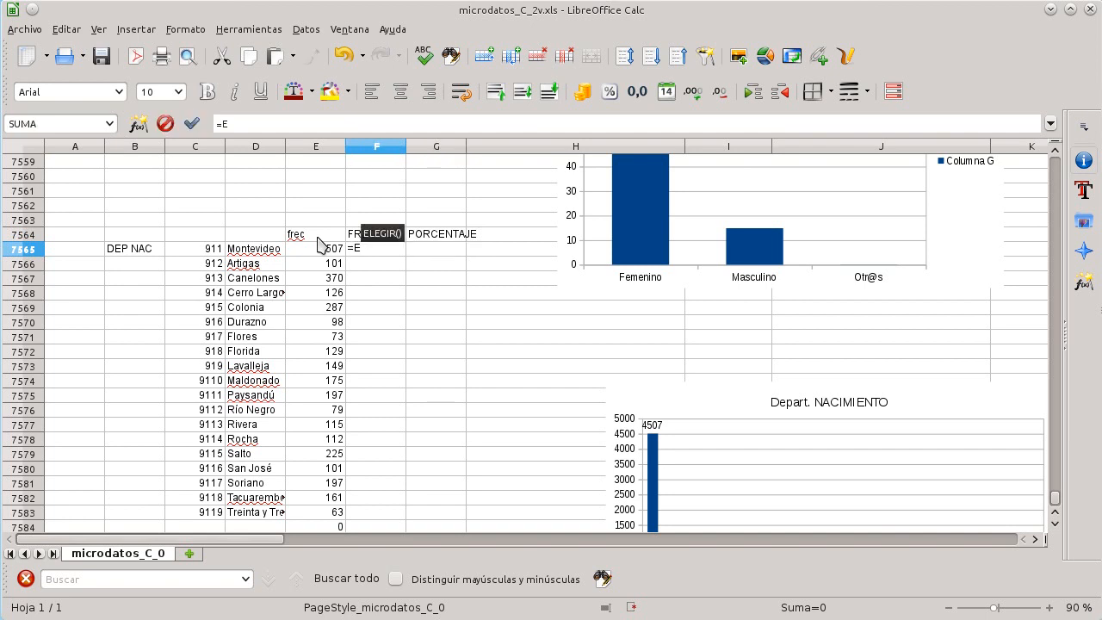
text(7565/)
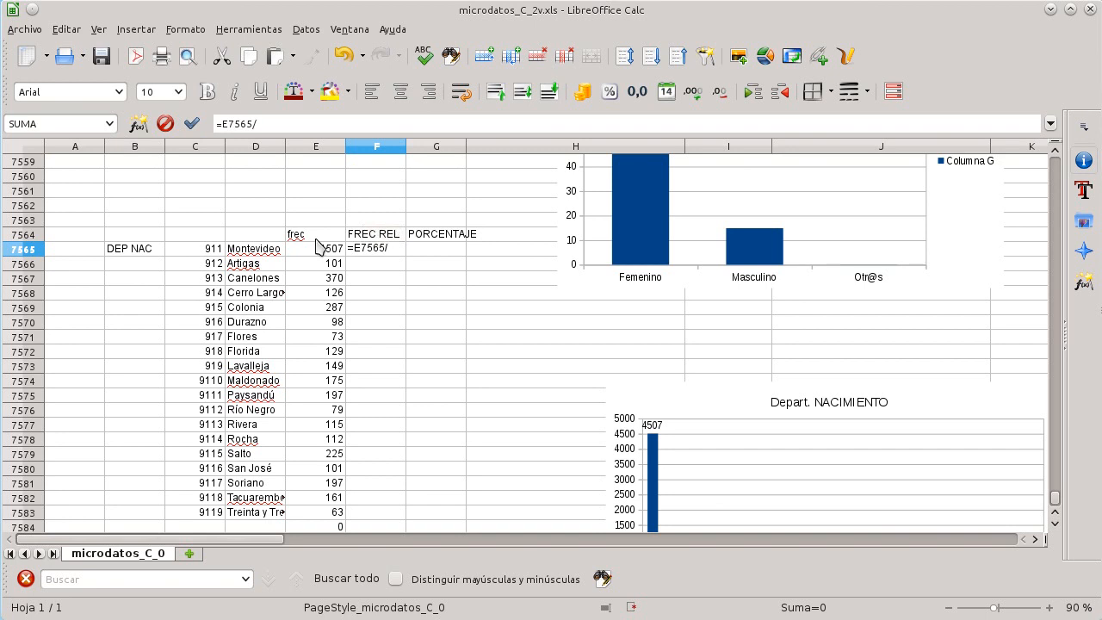
scroll(319, 247, down, 2)
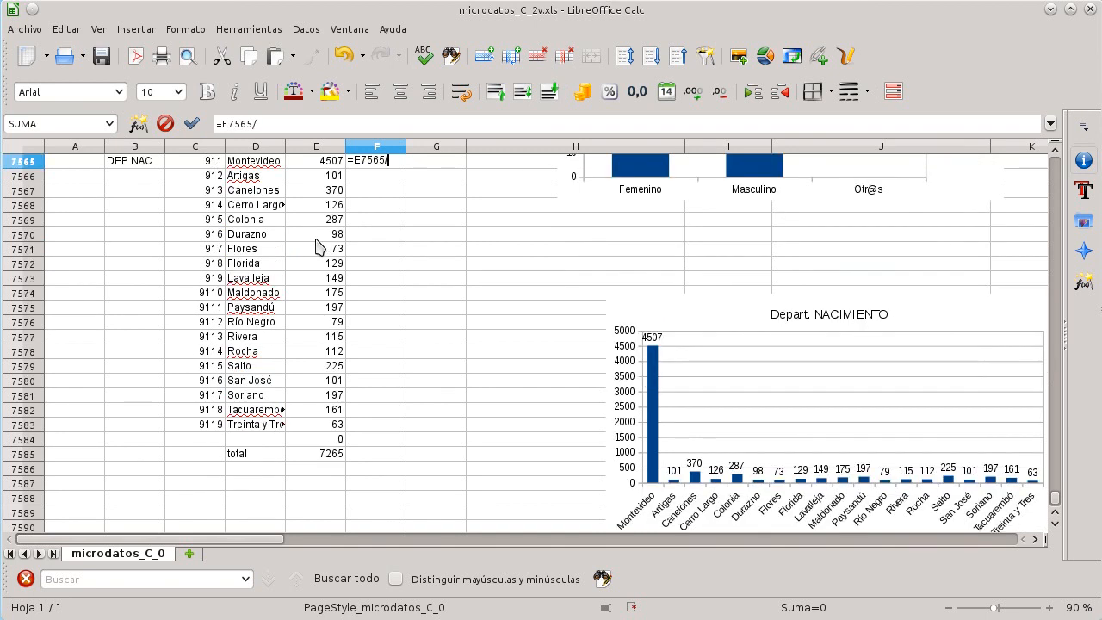
scroll(319, 247, down, 5)
text(E)
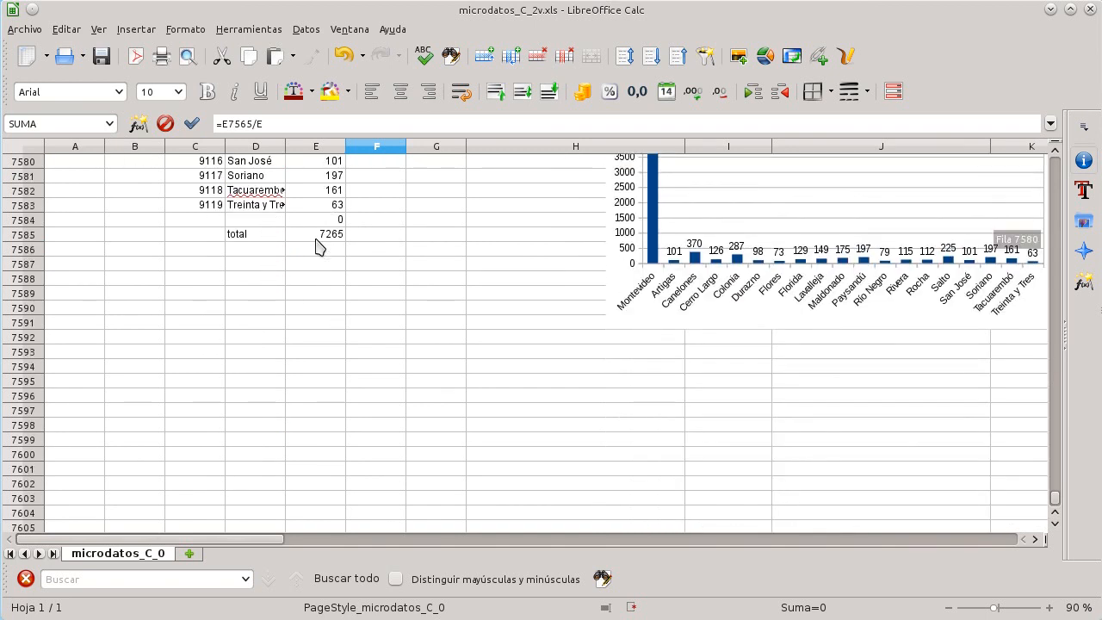
key(Up)
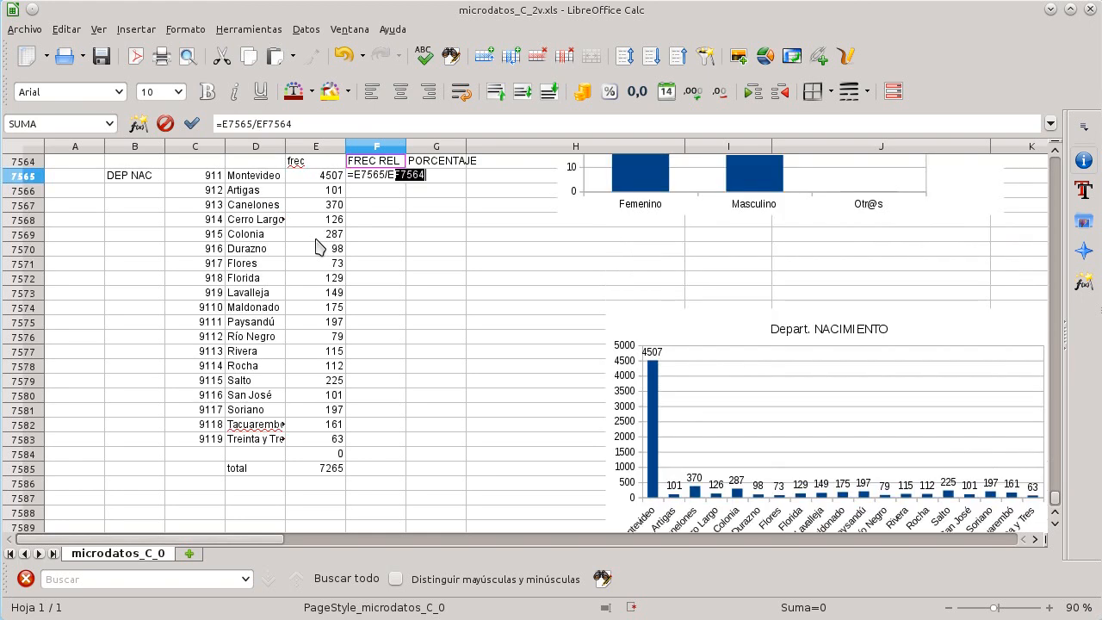
key(Up)
key(Up)
key(Up)
key(Up)
key(Up)
key(Up)
text($)
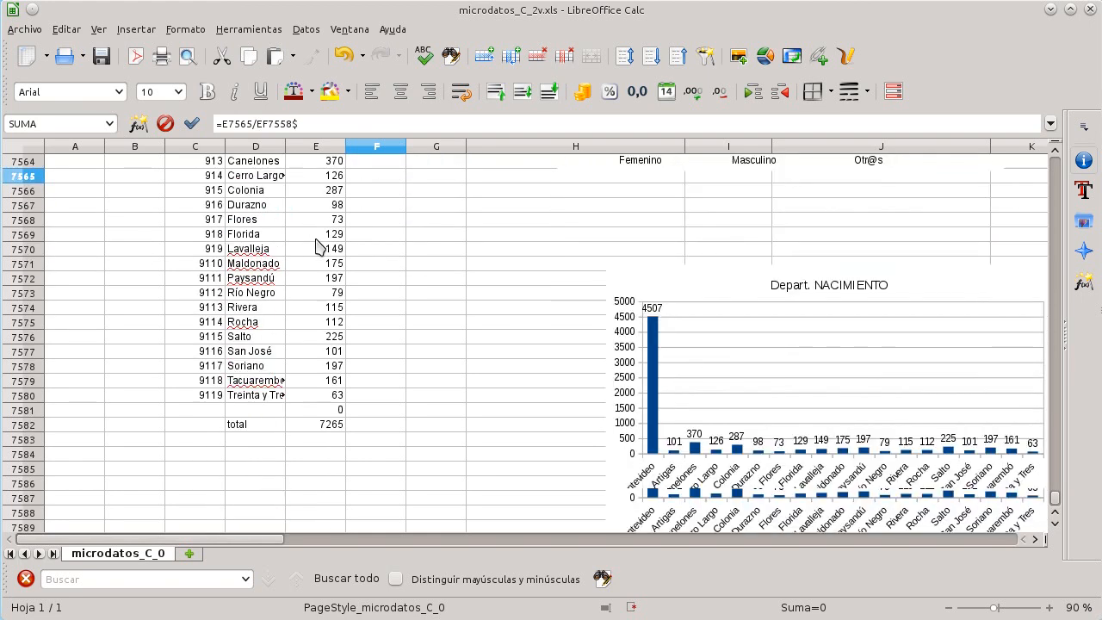
scroll(318, 247, down, 7)
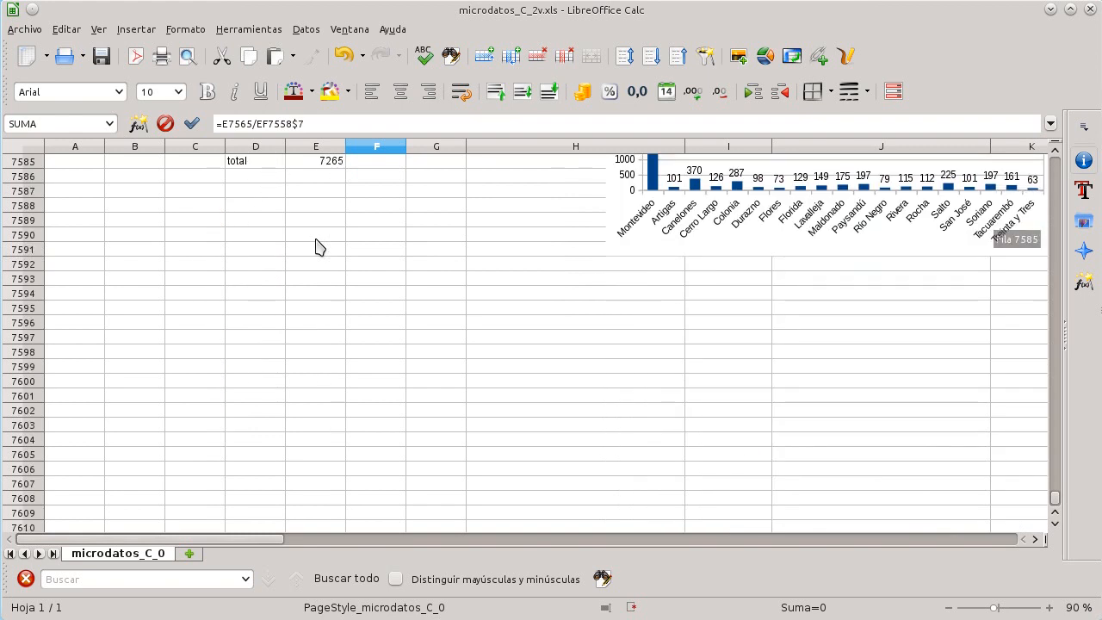
key(Return)
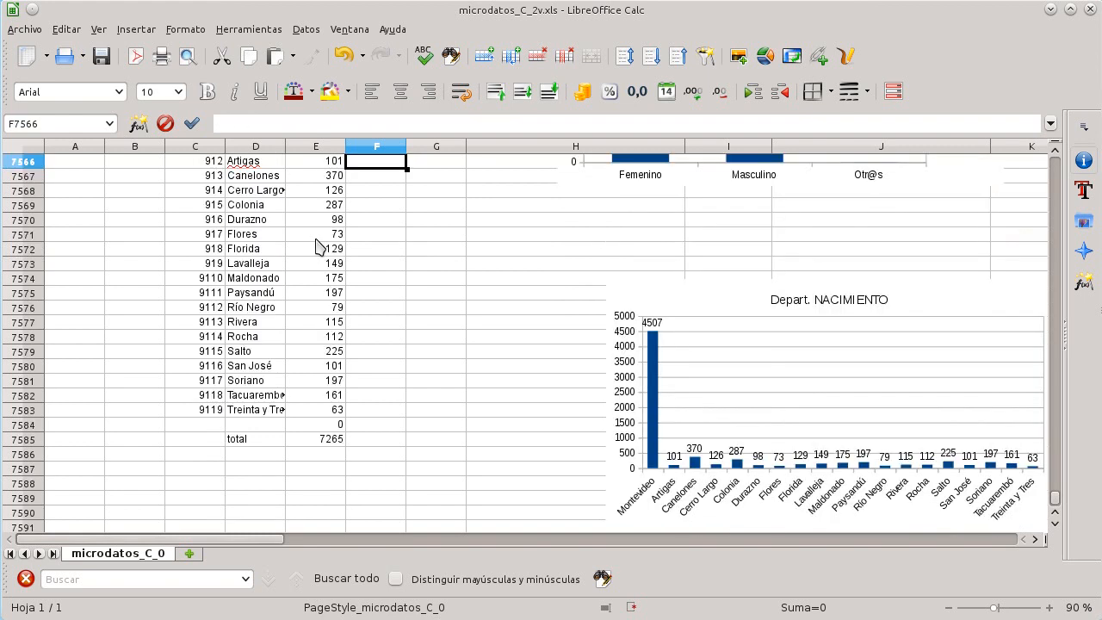
Step: Correct the relative frequency formula to =E7565/E$7585 and fill it down for all departments
scroll(319, 248, up, 3)
scroll(340, 267, down, 1)
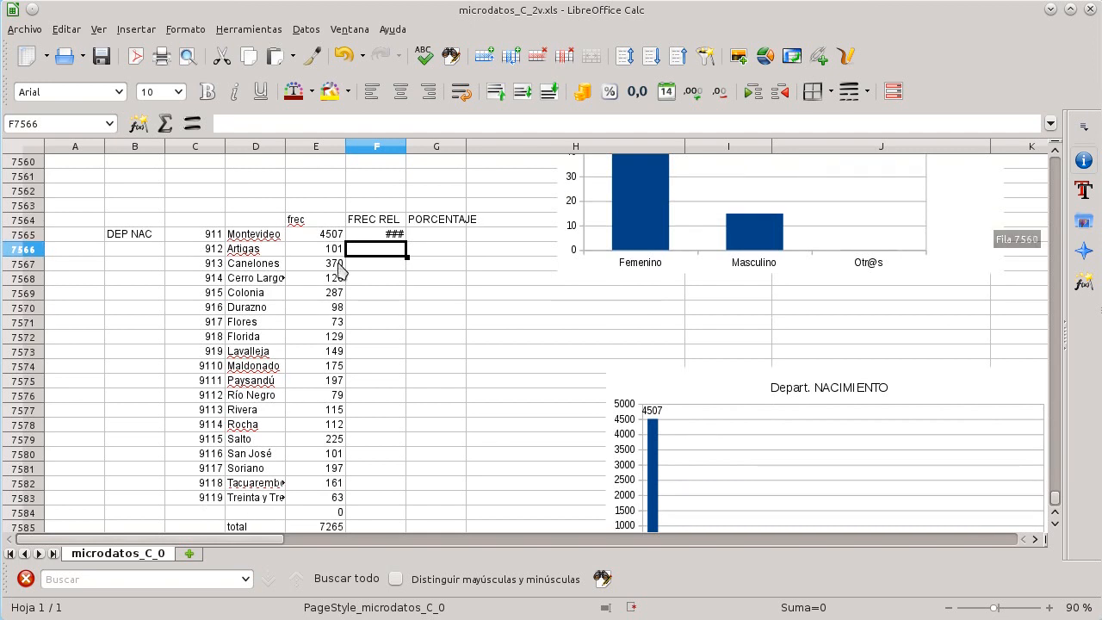
click(365, 239)
click(280, 124)
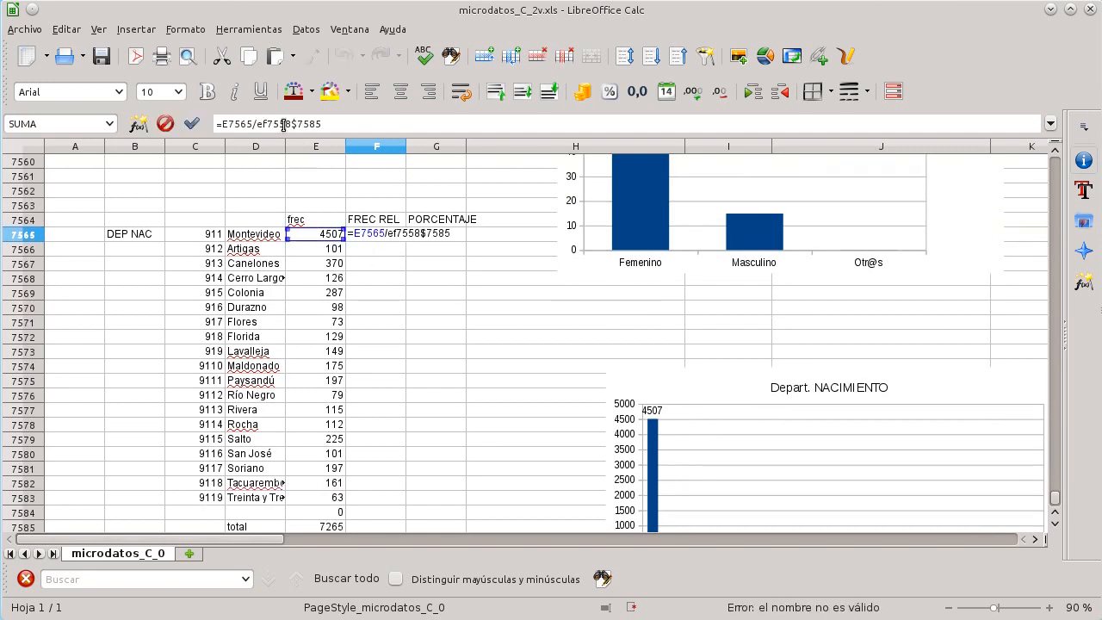
key(BackSpace)
key(BackSpace)
key(BackSpace)
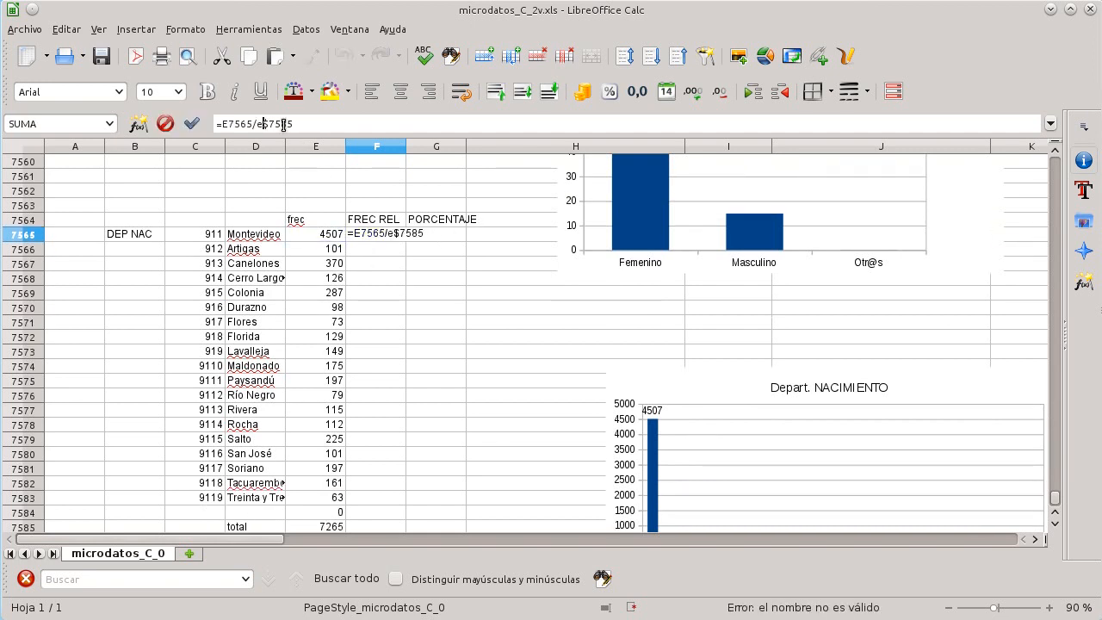
key(Return)
key(Up)
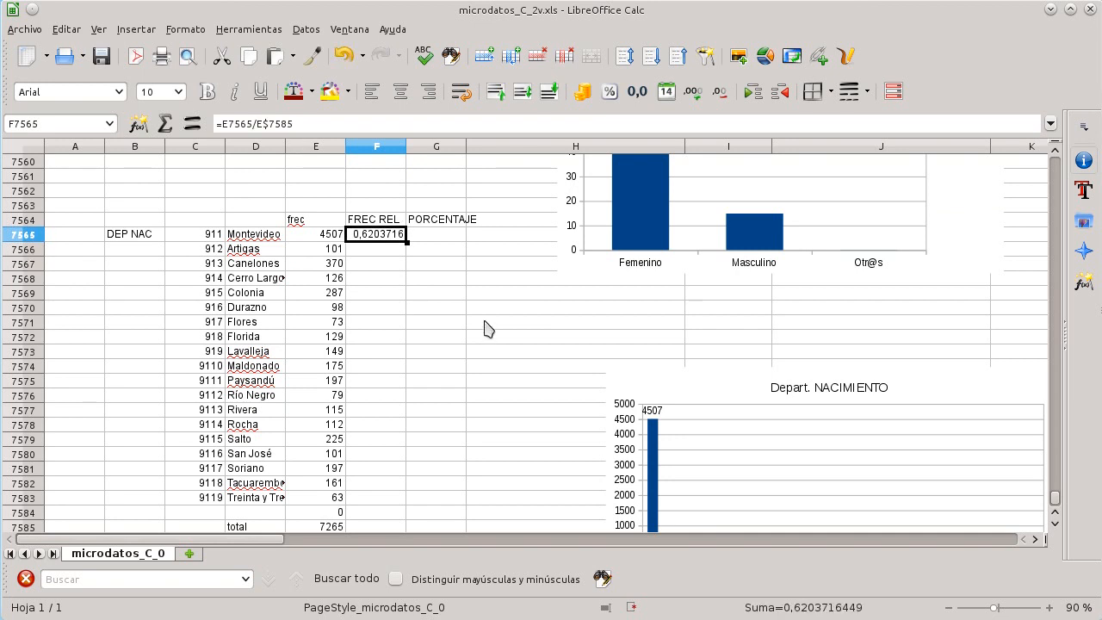
drag(405, 242, 417, 499)
click(418, 252)
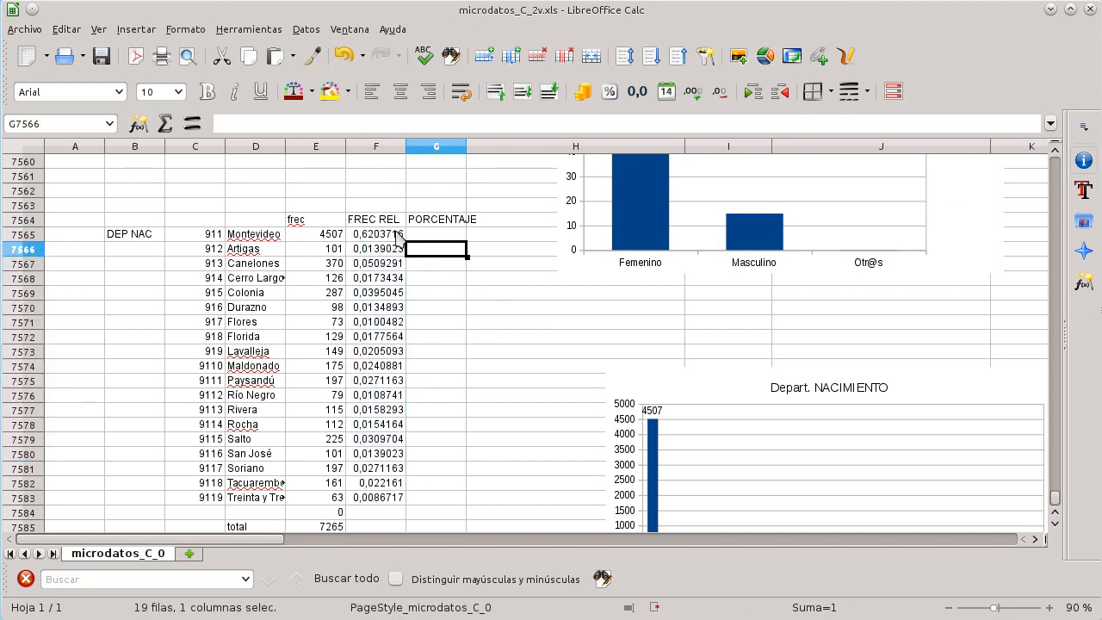
click(395, 238)
click(448, 238)
double_click(449, 238)
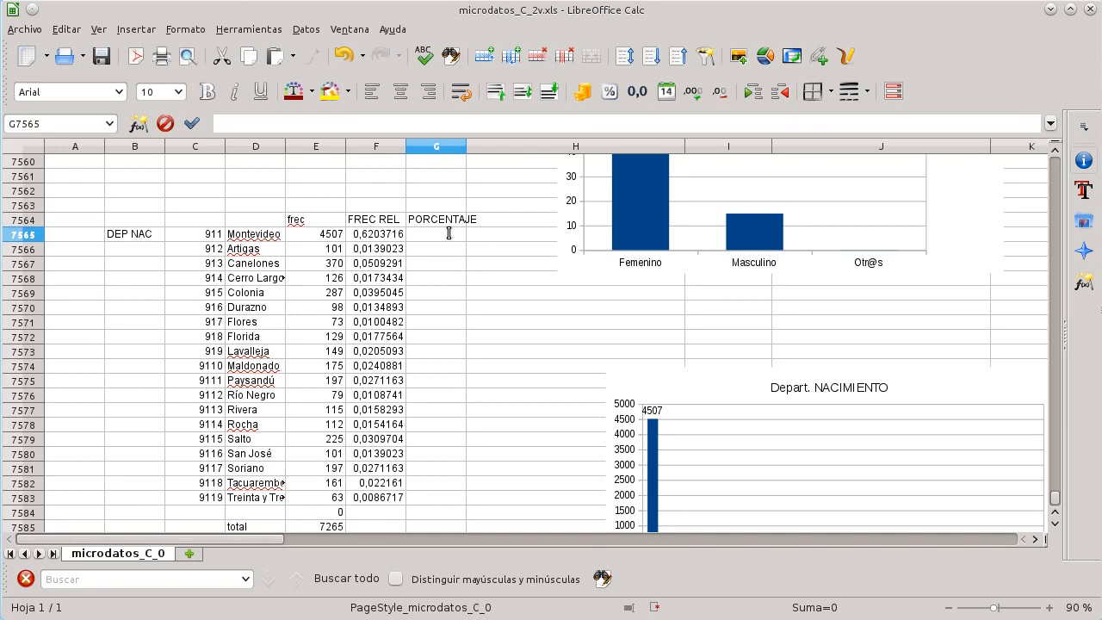
key(Return)
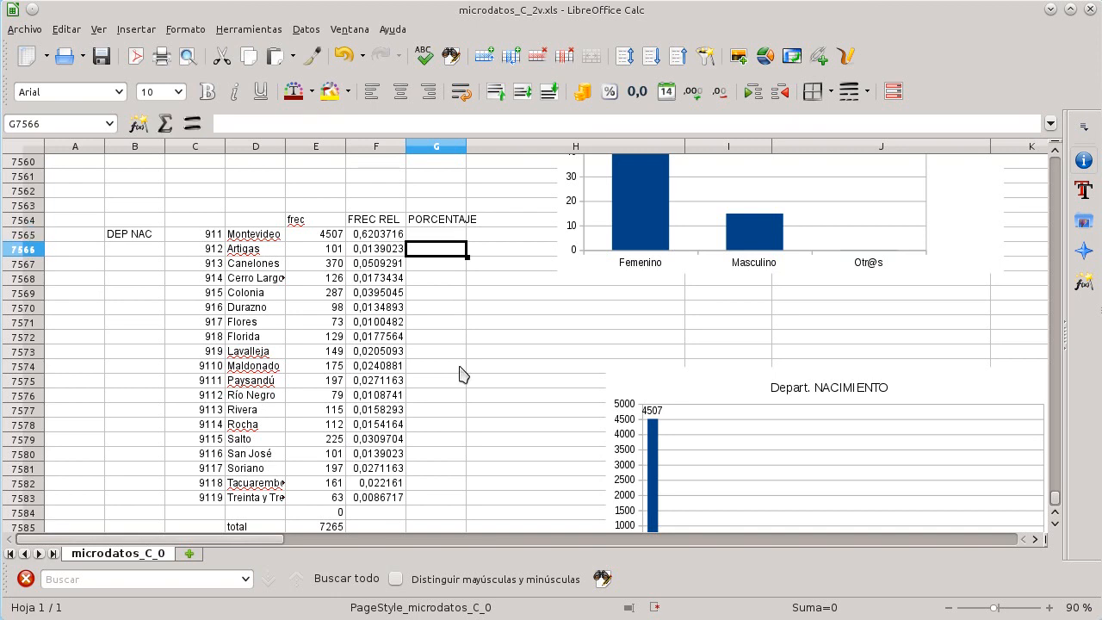
Step: Scroll around the department frequency table to examine the birth department bar chart beside it
scroll(460, 374, down, 1)
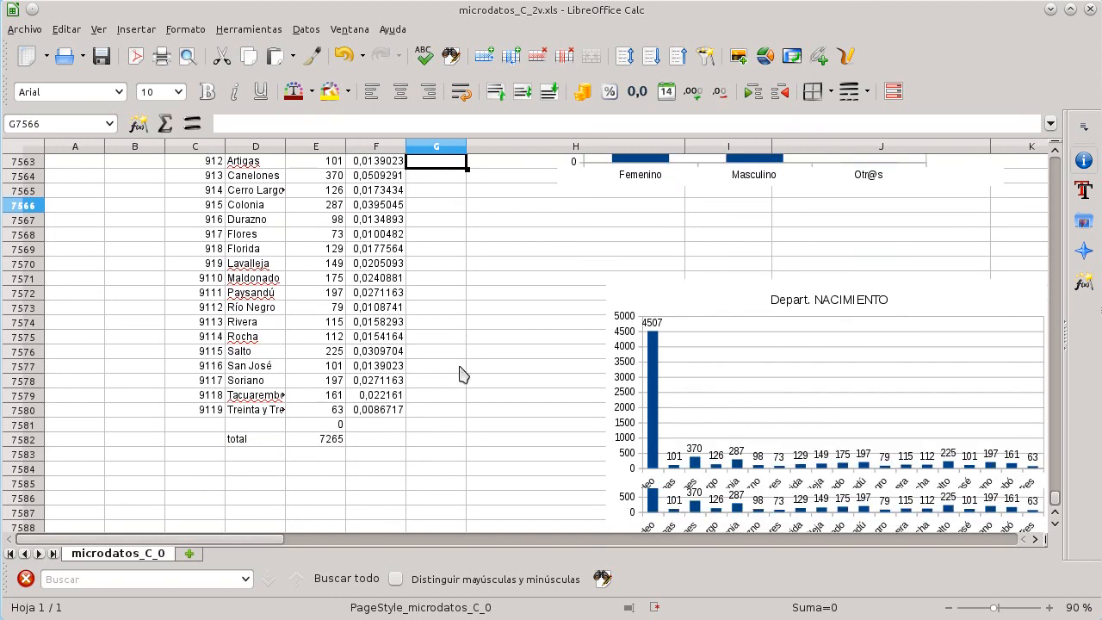
scroll(461, 374, up, 1)
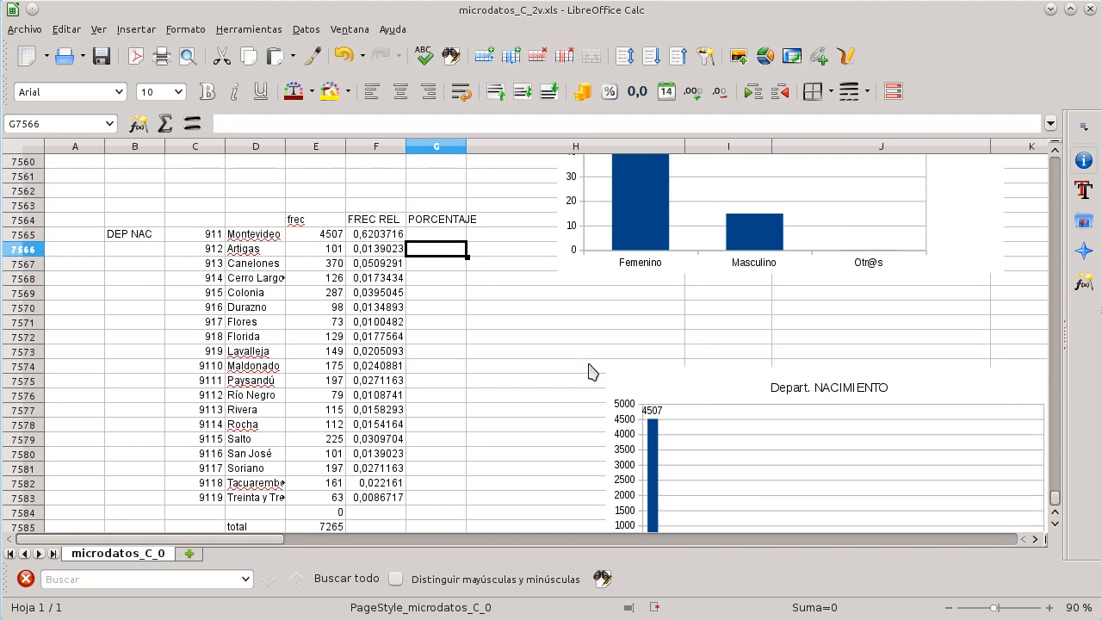
click(583, 370)
scroll(583, 370, down, 2)
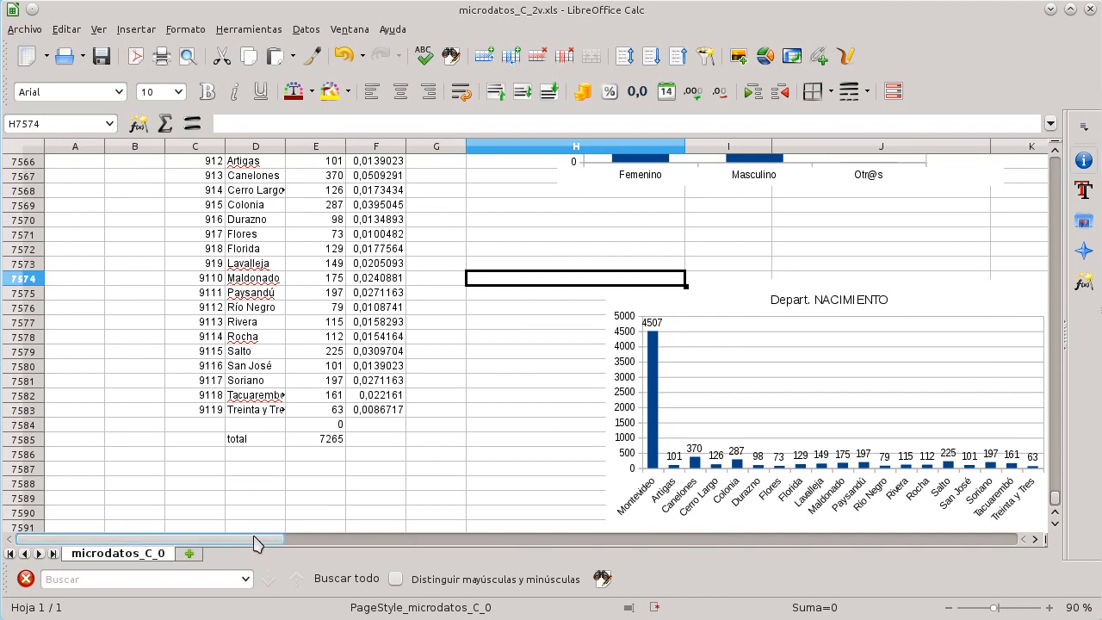
drag(255, 540, 384, 543)
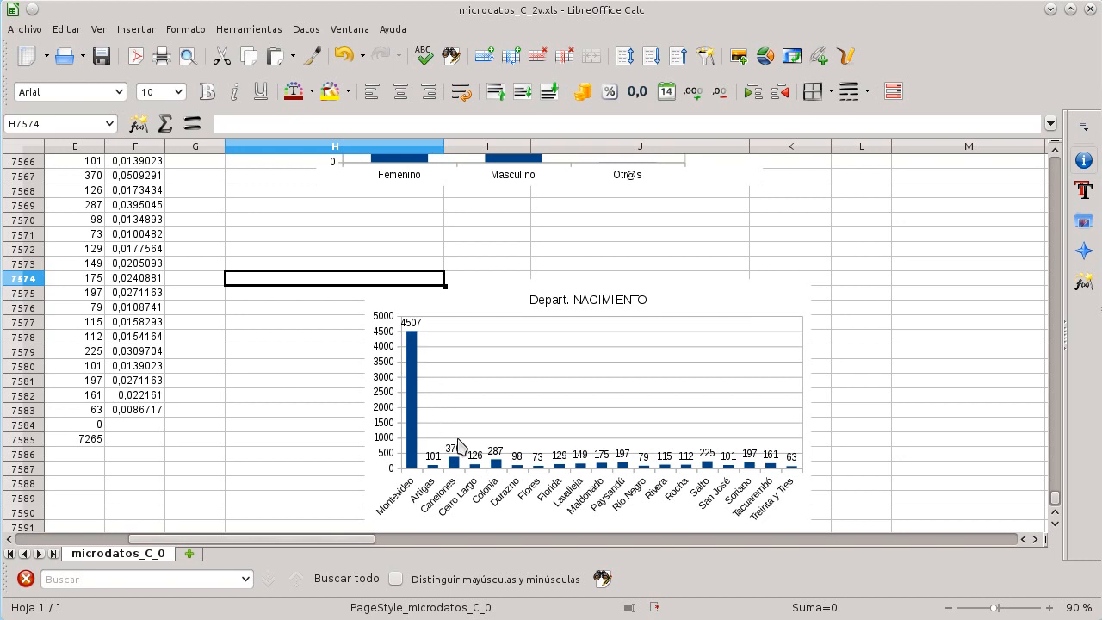
scroll(247, 384, up, 3)
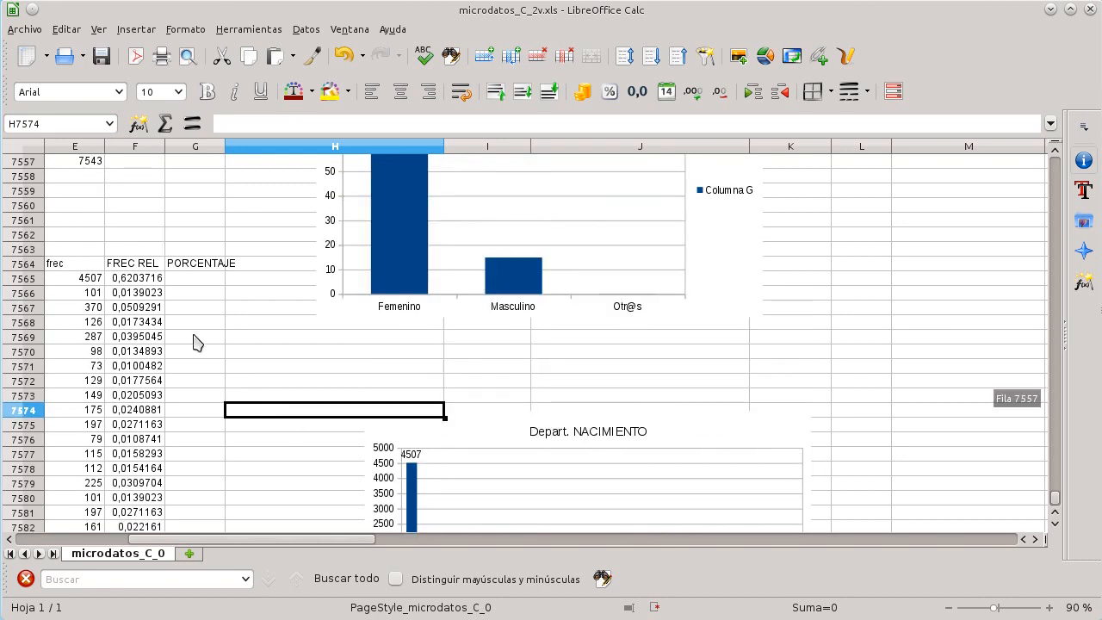
scroll(199, 305, down, 3)
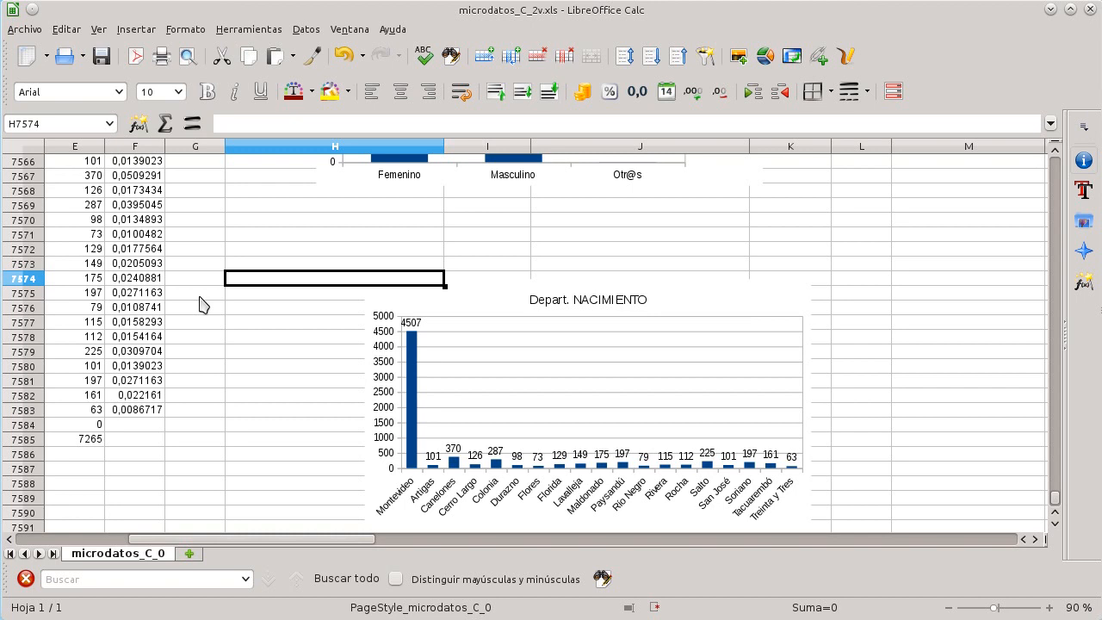
scroll(199, 303, up, 1)
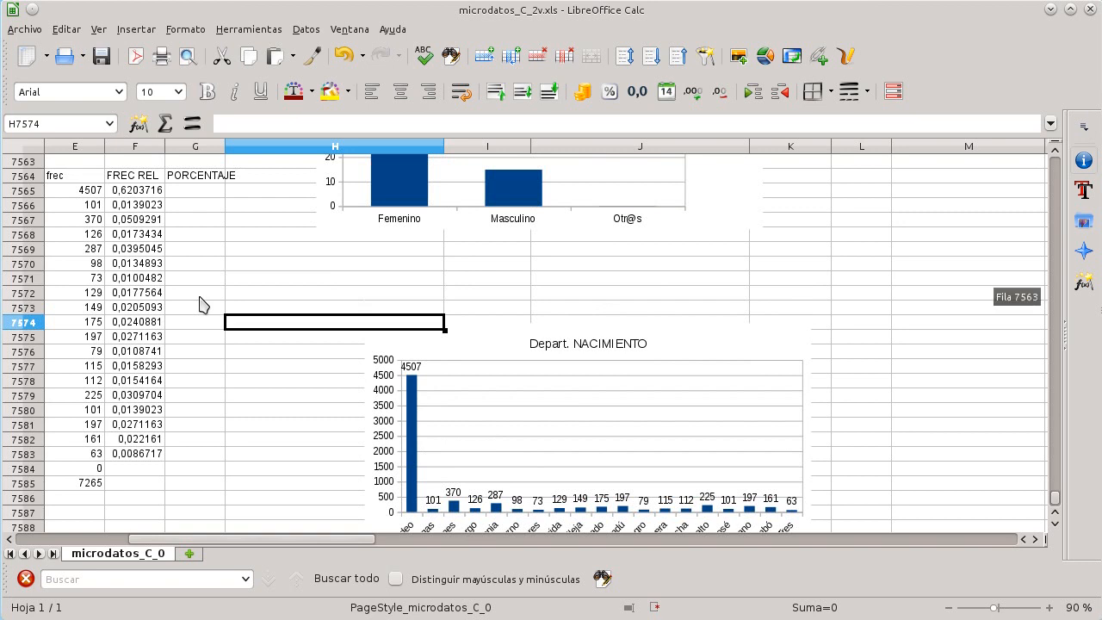
scroll(199, 303, up, 3)
scroll(199, 303, down, 2)
Step: Review the relative frequency formula for Montevideo and compare it with the sex frequency table above
click(123, 239)
key(Left)
key(Left)
key(Left)
key(Right)
key(Right)
key(Right)
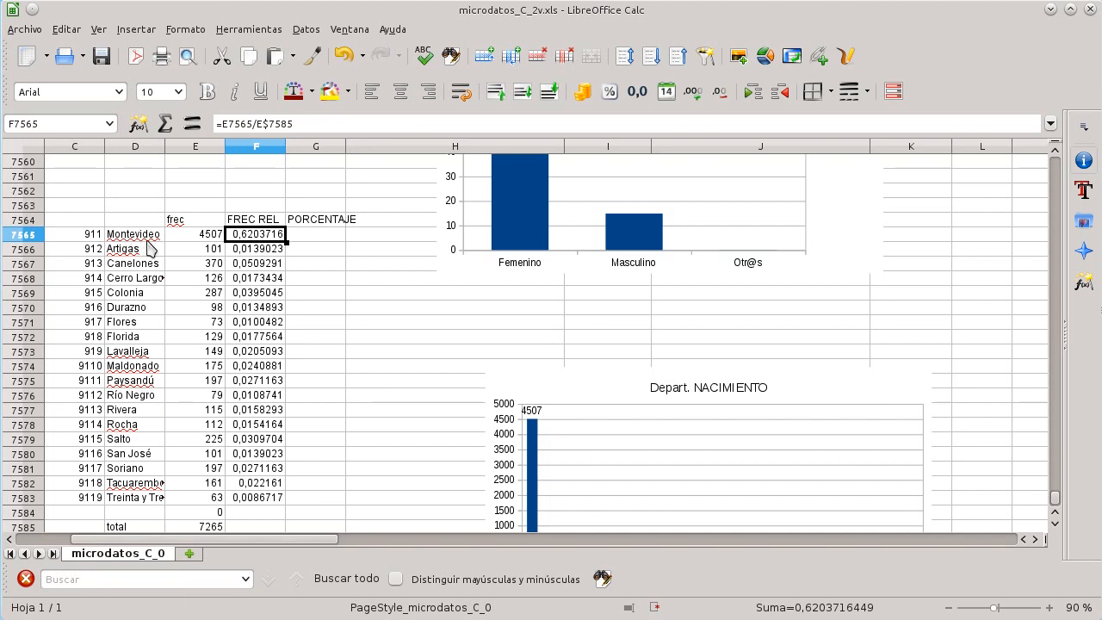
scroll(148, 248, down, 2)
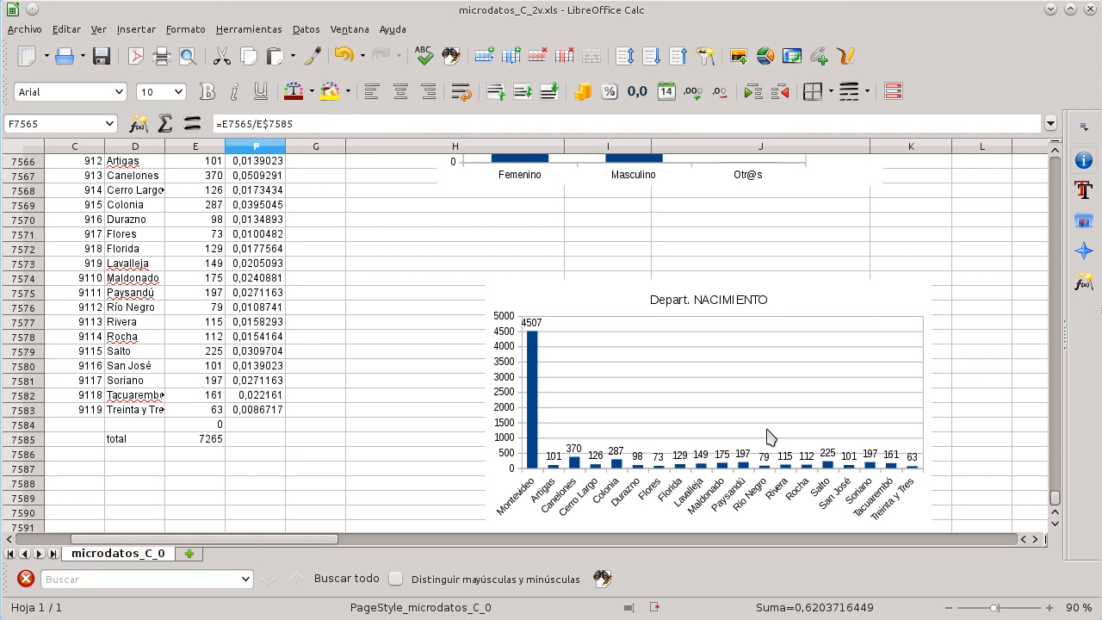
scroll(381, 368, up, 1)
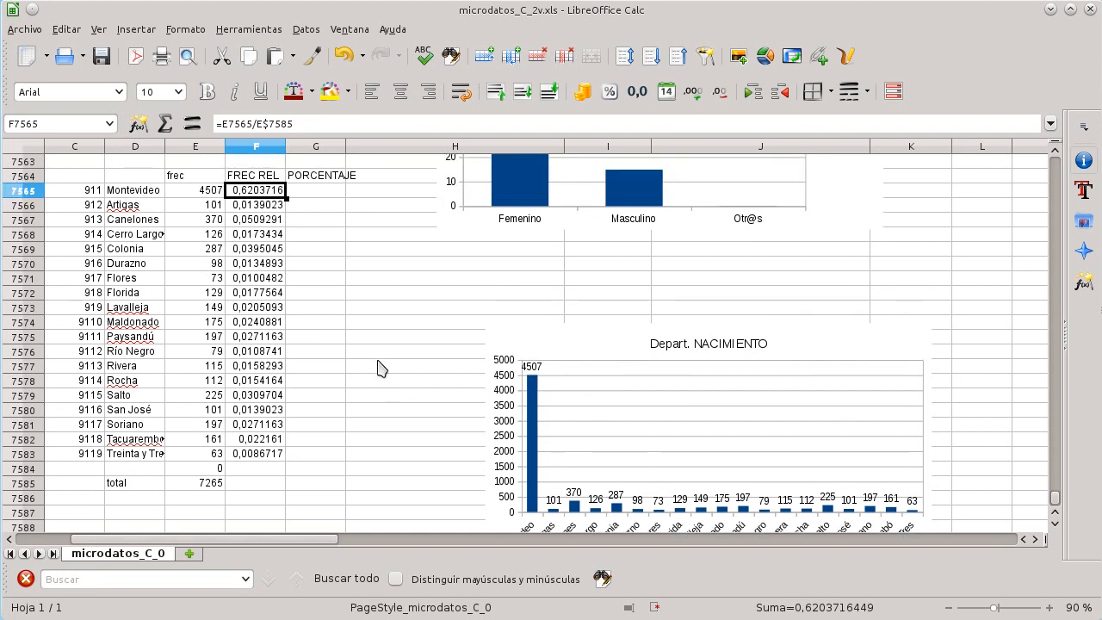
scroll(382, 368, up, 2)
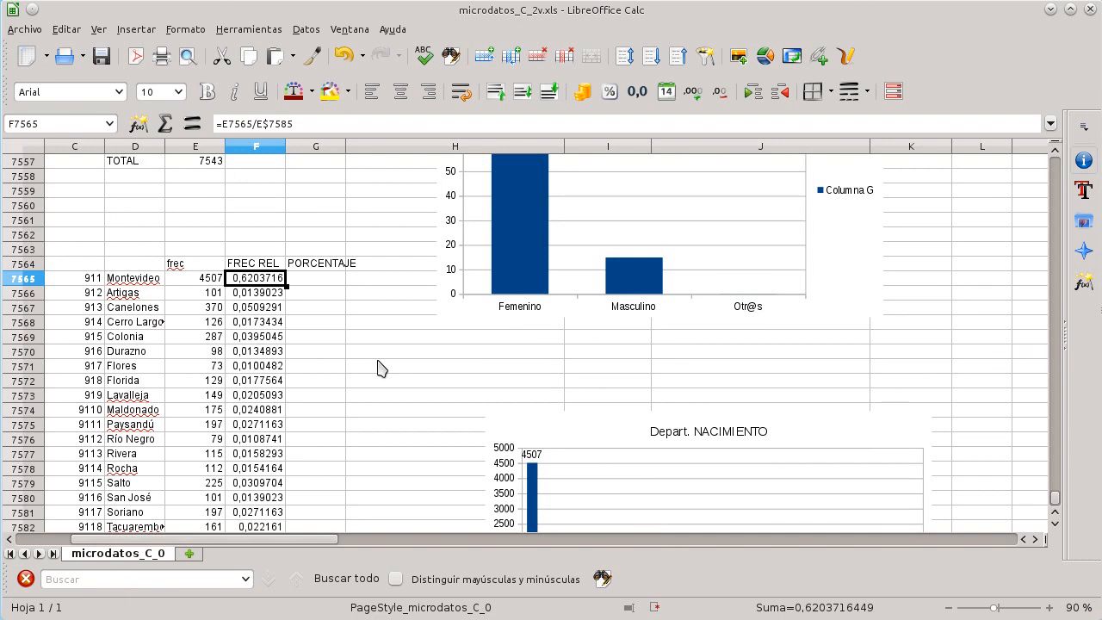
scroll(332, 293, up, 2)
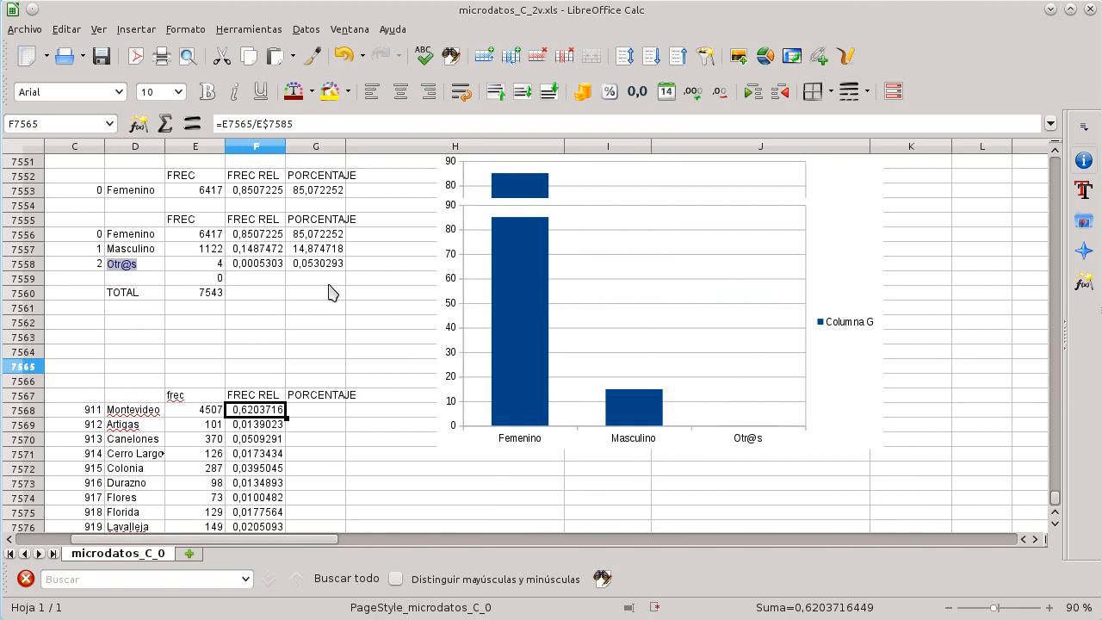
scroll(332, 293, up, 3)
scroll(316, 336, down, 3)
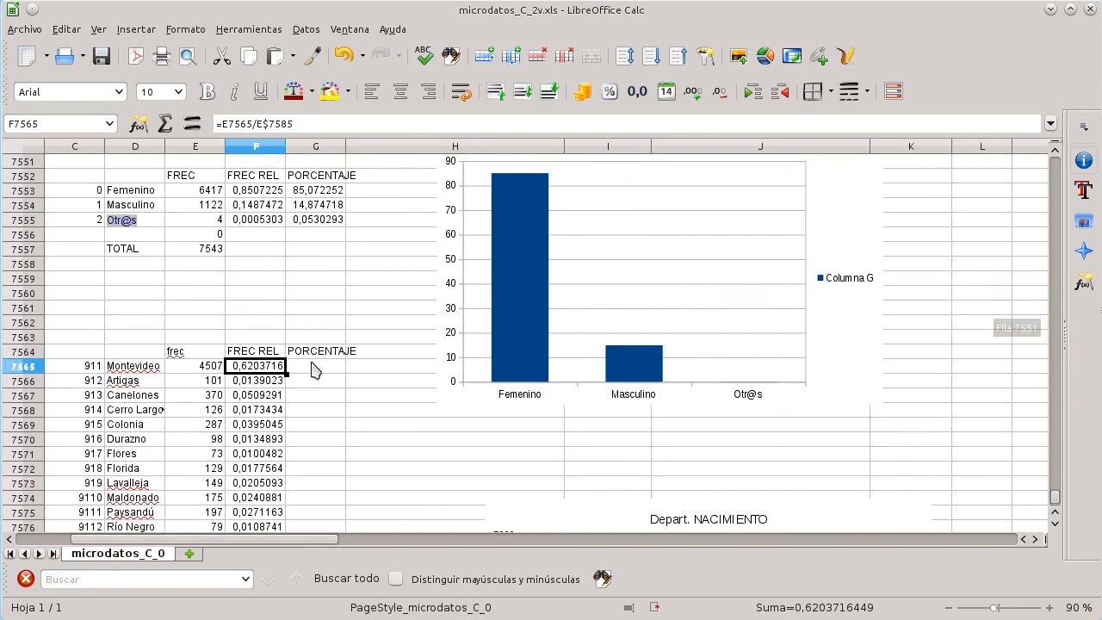
scroll(311, 377, up, 1)
scroll(311, 377, down, 2)
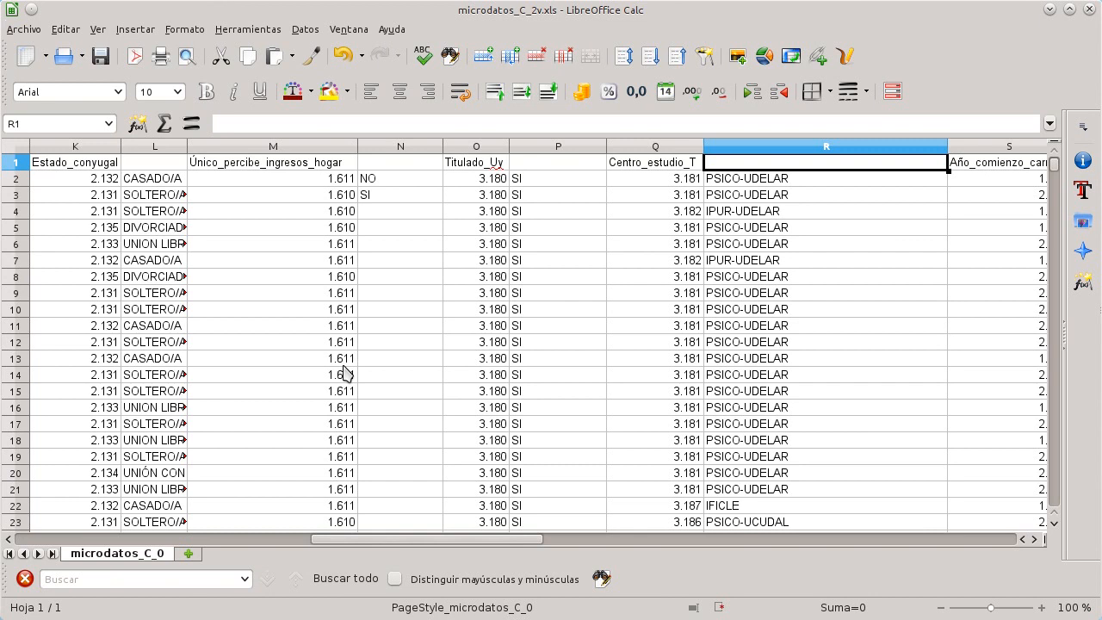
Step: Browse the microdata columns from Titulado_Uy across to Hs_promedio_trab_semana, inspecting their header and values
key(Right)
key(Right)
key(Left)
key(Right)
key(Right)
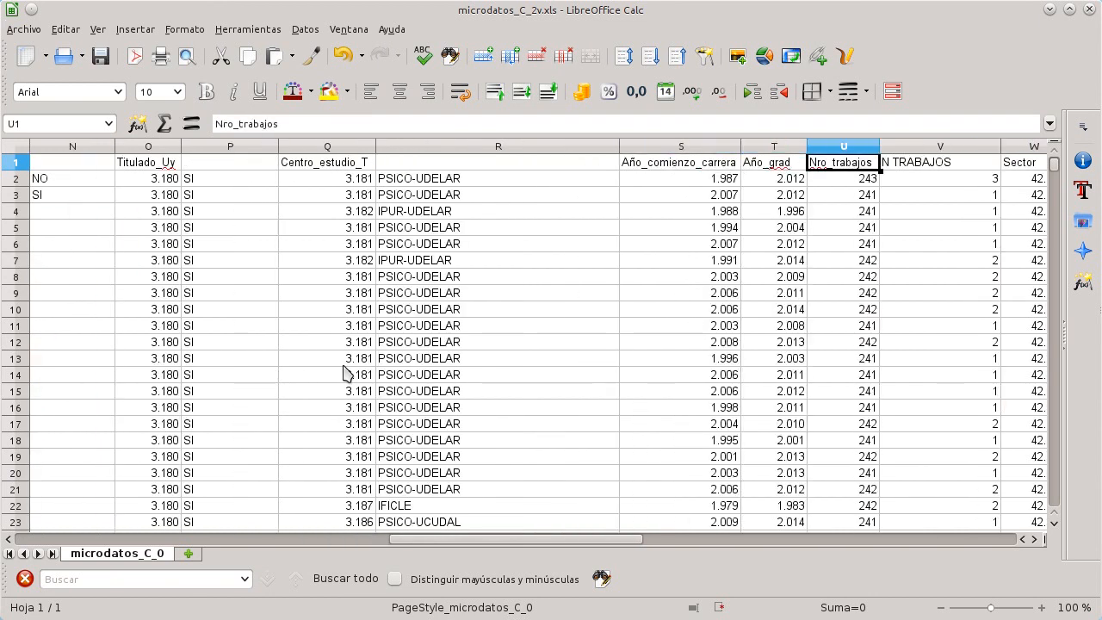
key(Right)
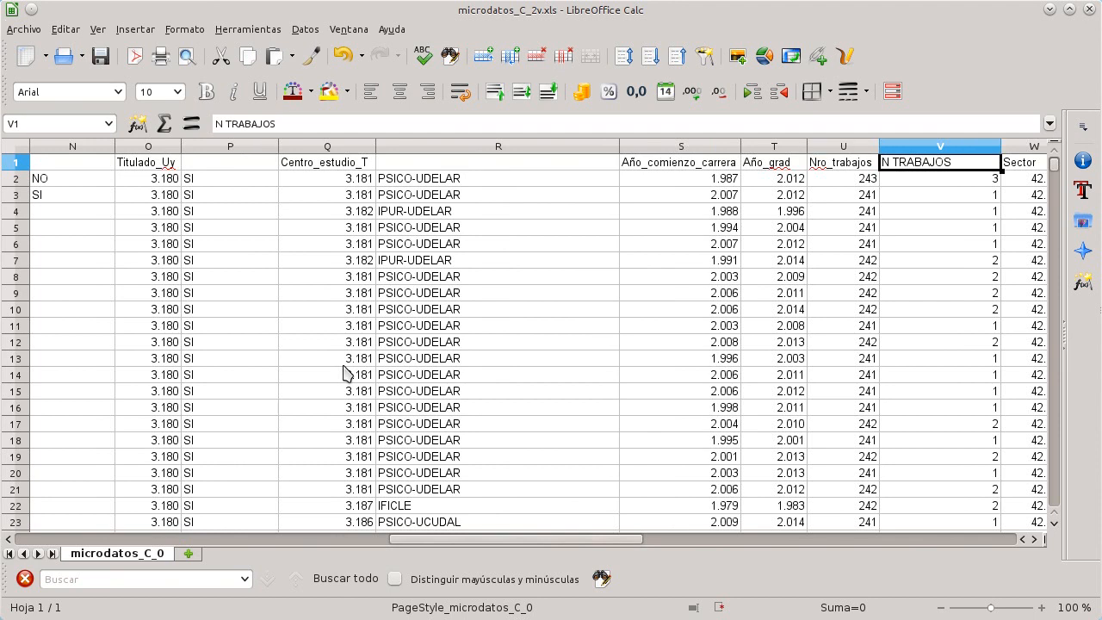
key(Down)
key(Left)
key(Down)
key(Down)
key(Down)
key(Down)
key(Down)
key(Up)
key(Up)
key(Up)
key(Up)
key(Up)
key(Right)
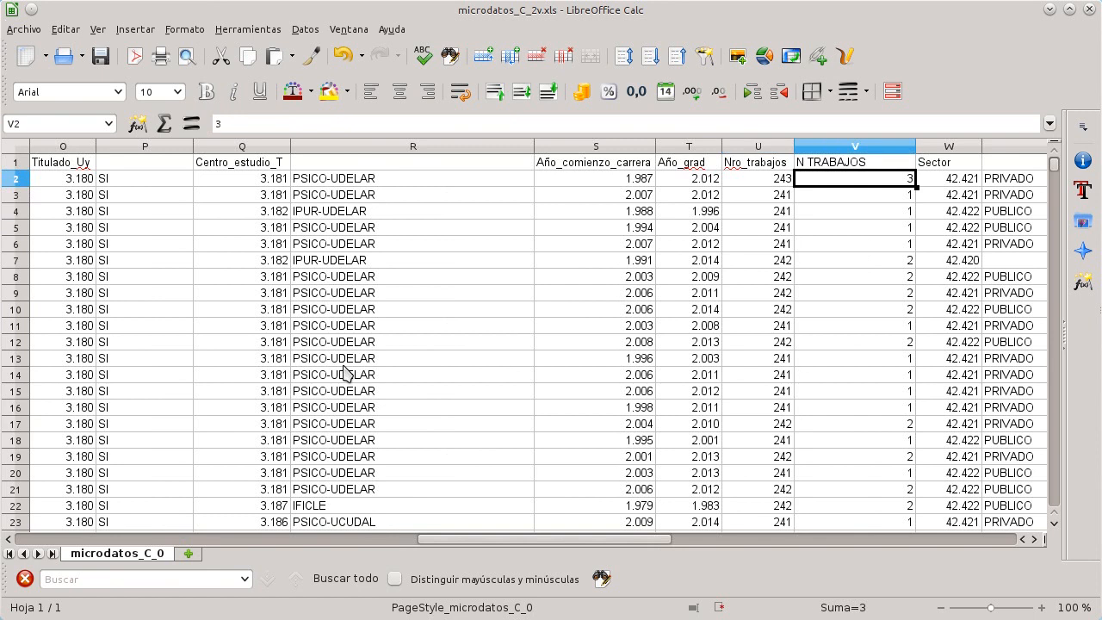
key(Up)
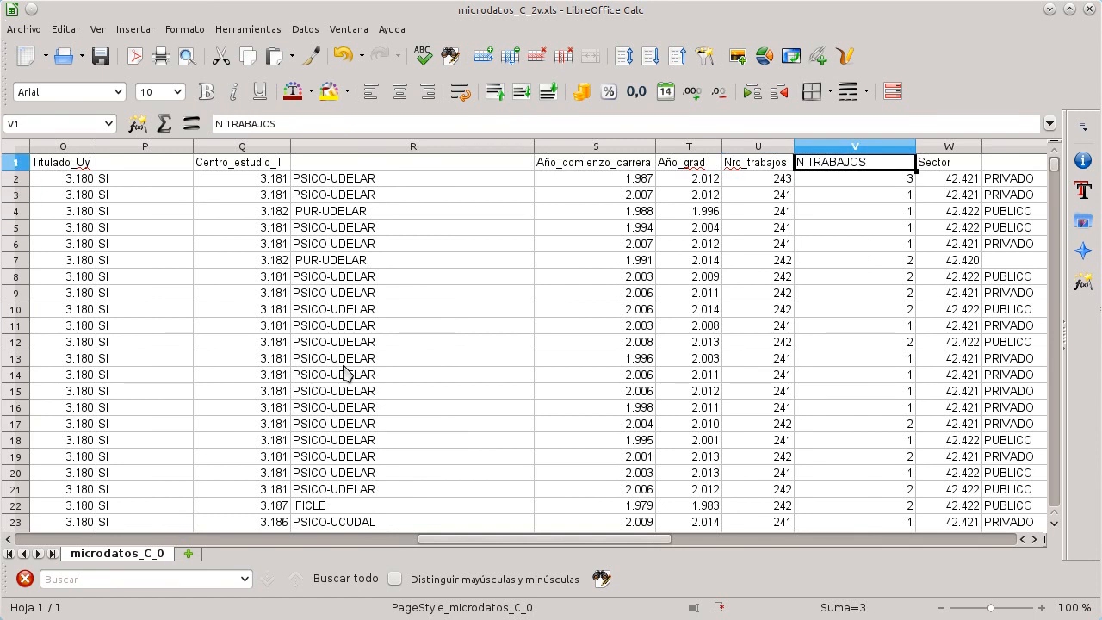
key(Down)
key(Down)
key(Down)
key(Down)
key(Down)
key(Down)
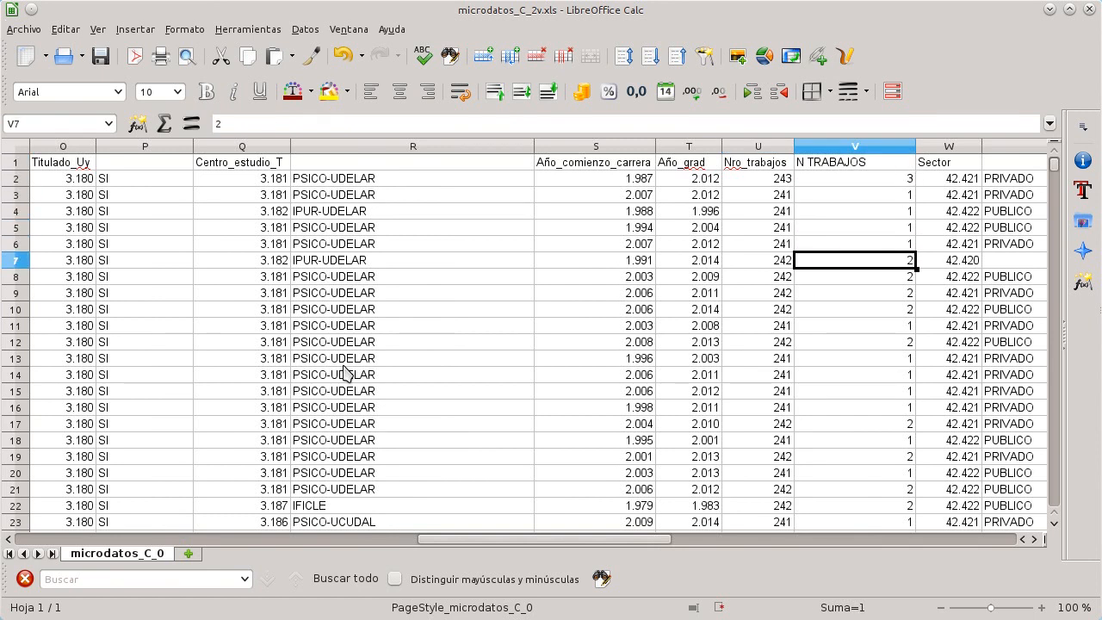
key(Down)
key(Up)
key(Up)
key(Up)
key(Up)
key(Up)
key(Up)
key(Right)
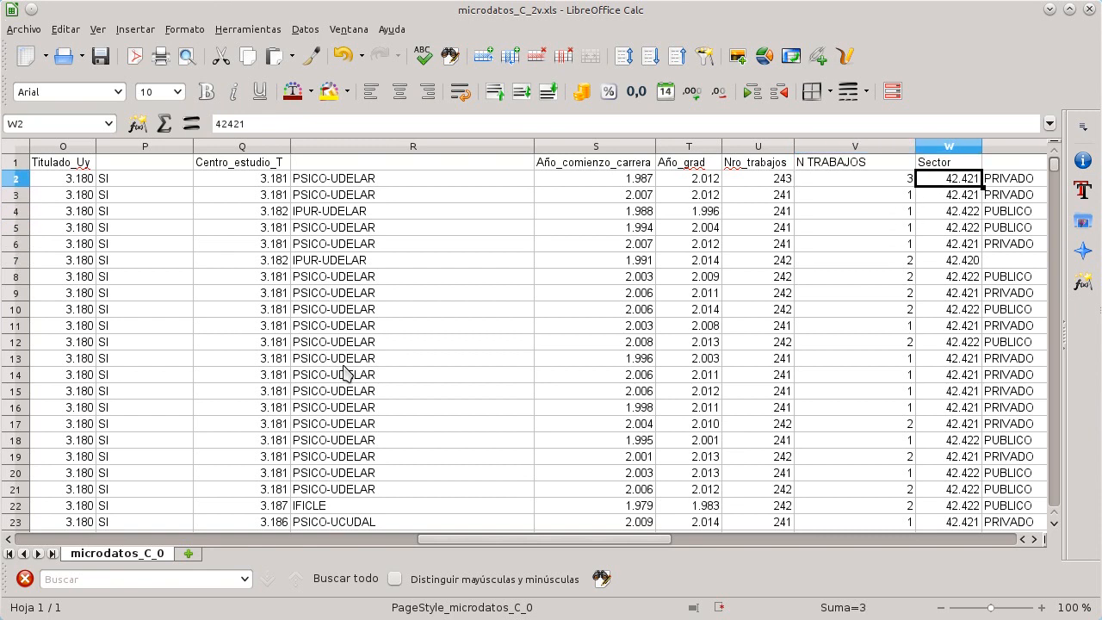
key(Right)
key(Left)
key(Right)
key(Right)
key(Right)
key(Left)
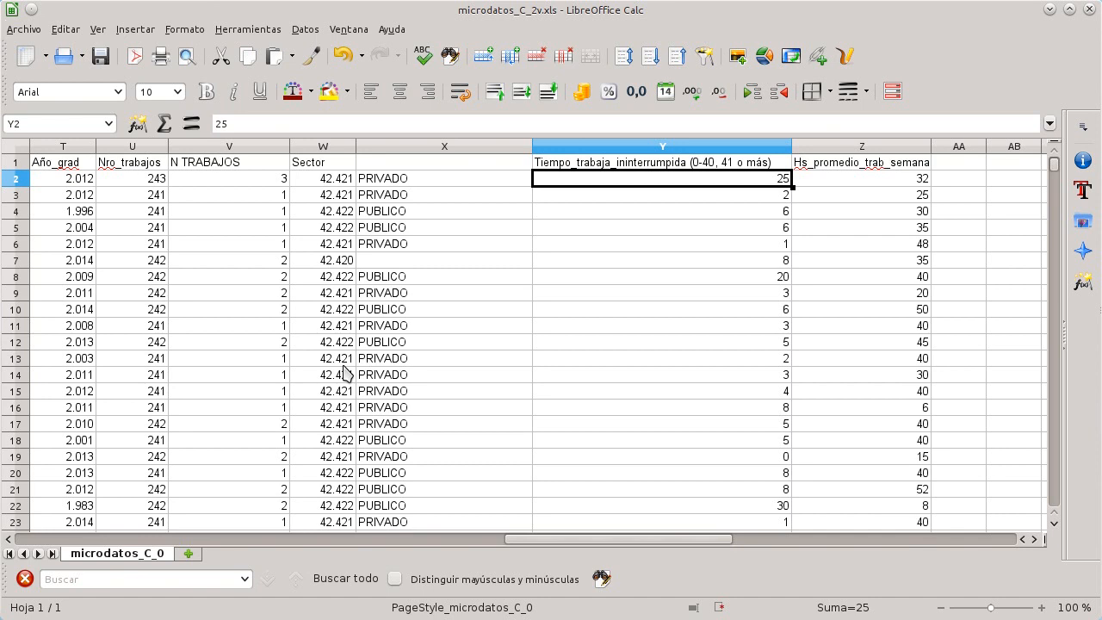
key(Right)
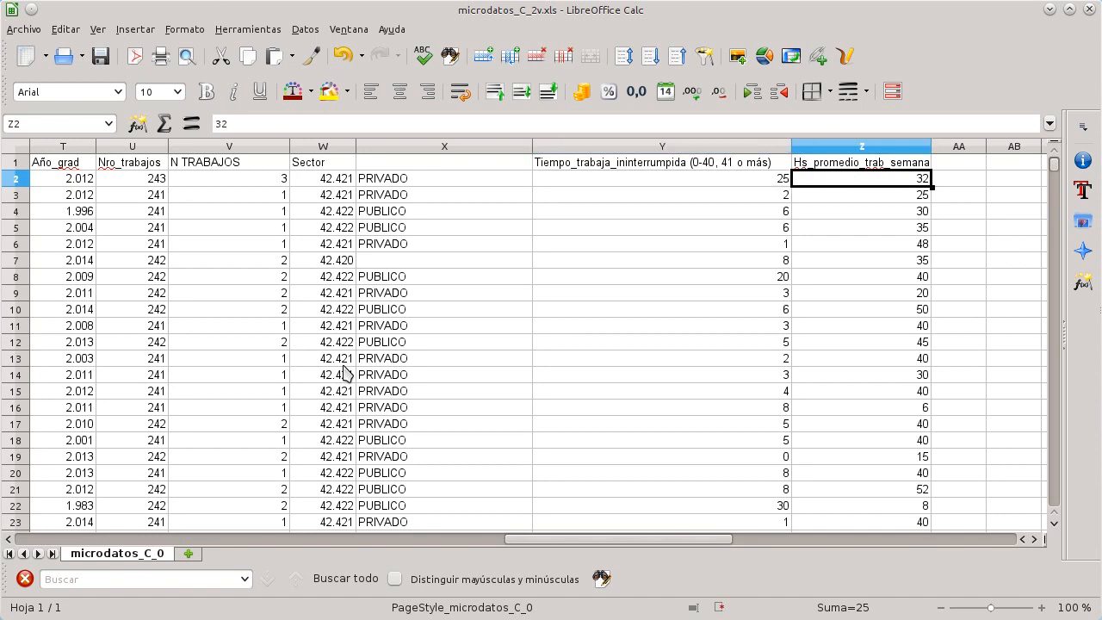
Step: Examine the Hs_promedio_trab_semana column's values from its header down to the last data row
key(ctrl+Up)
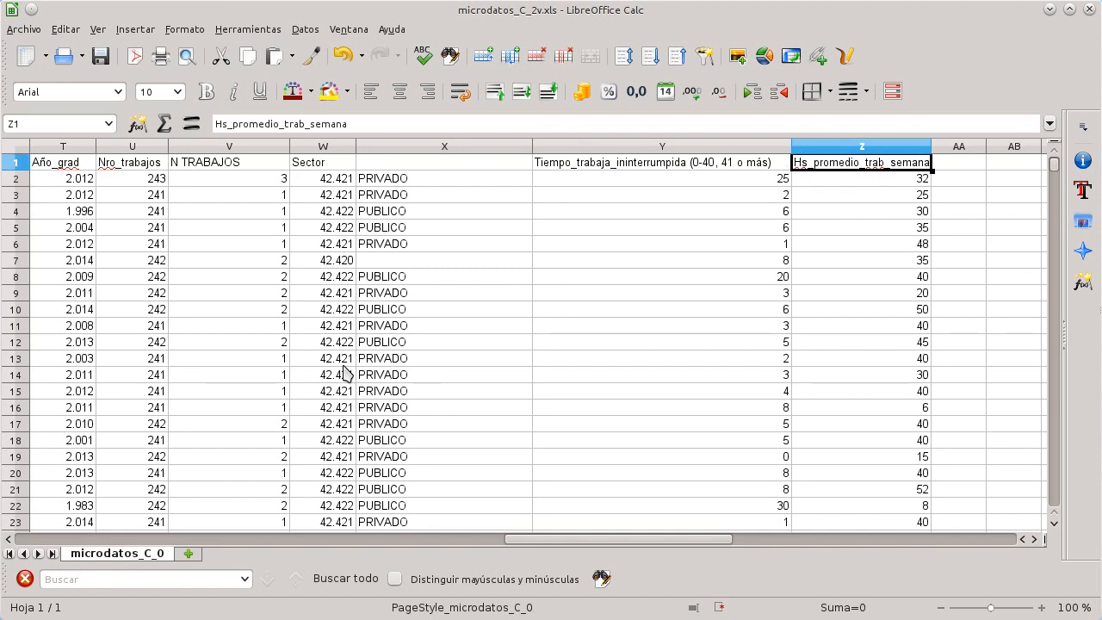
key(ctrl+Down)
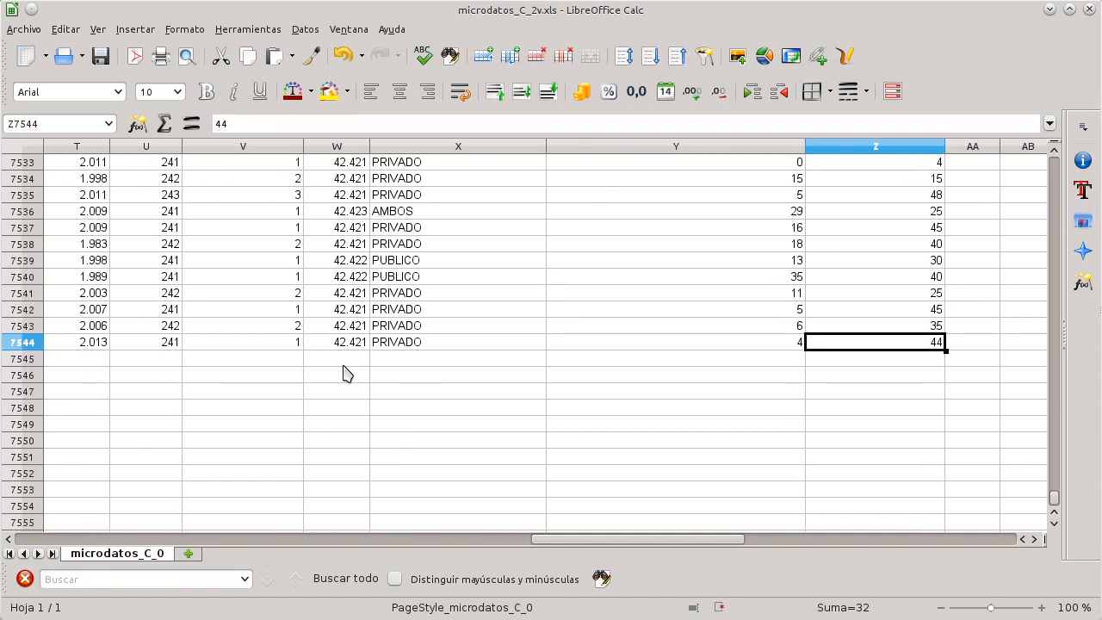
key(ctrl+Up)
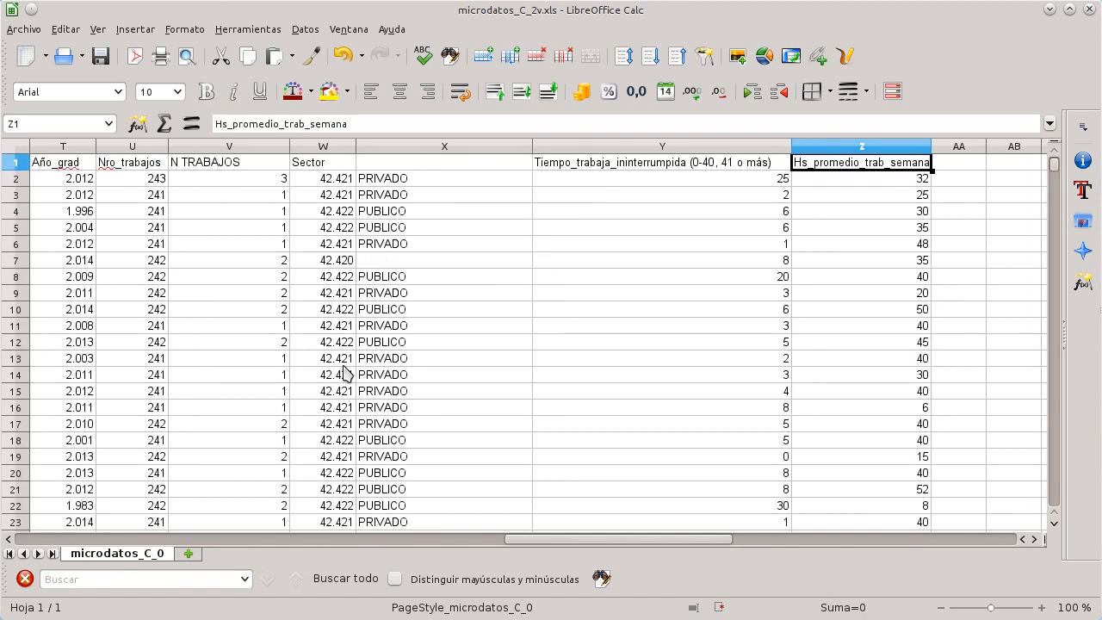
key(Down)
key(Down)
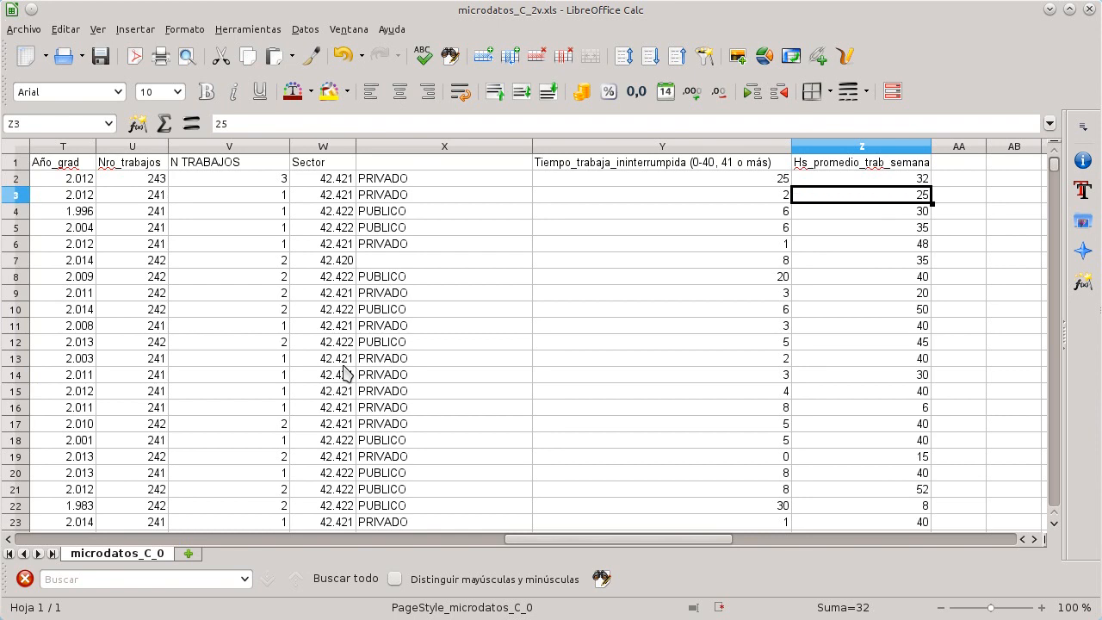
key(Down)
key(Down)
key(Down)
key(Down)
key(Down)
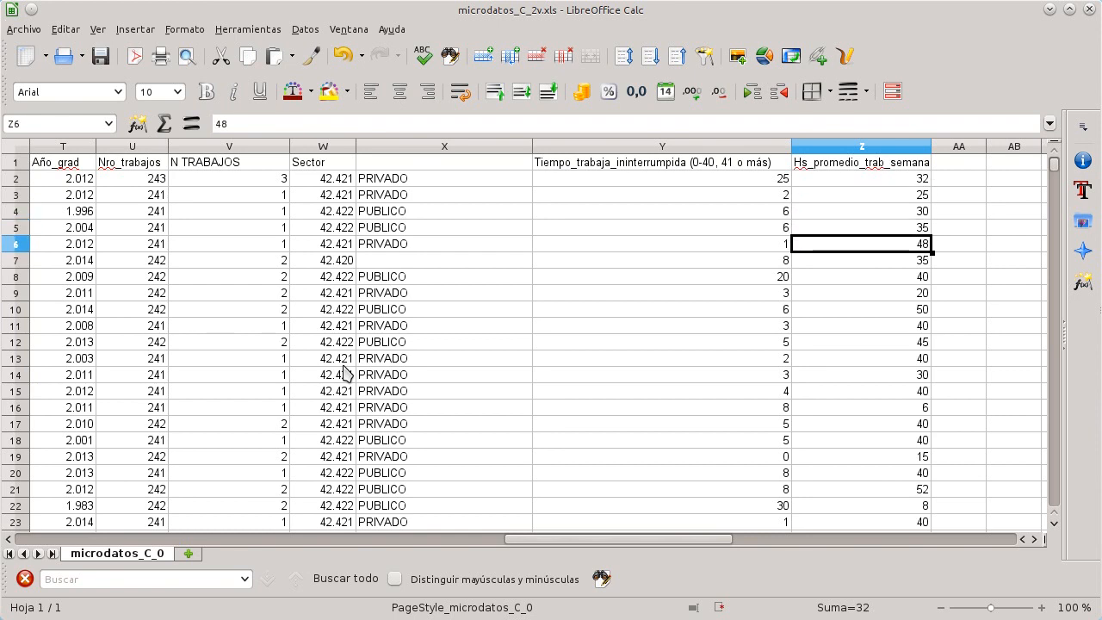
key(Up)
key(Up)
key(Up)
key(Up)
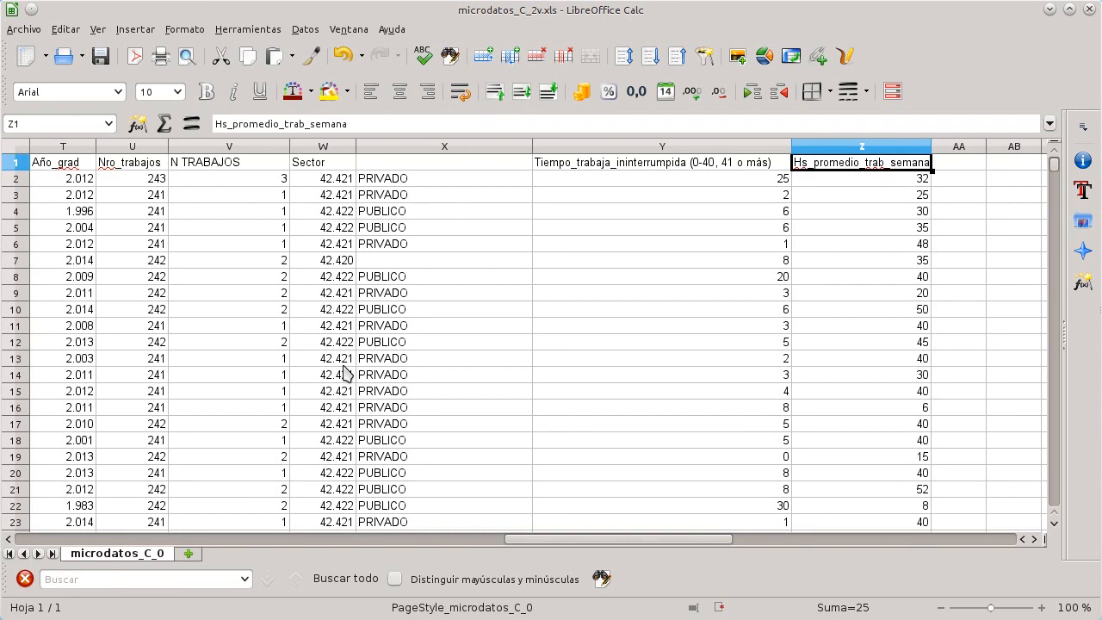
key(Down)
key(Down)
key(Down)
key(Down)
key(Down)
key(Down)
key(Down)
key(Down)
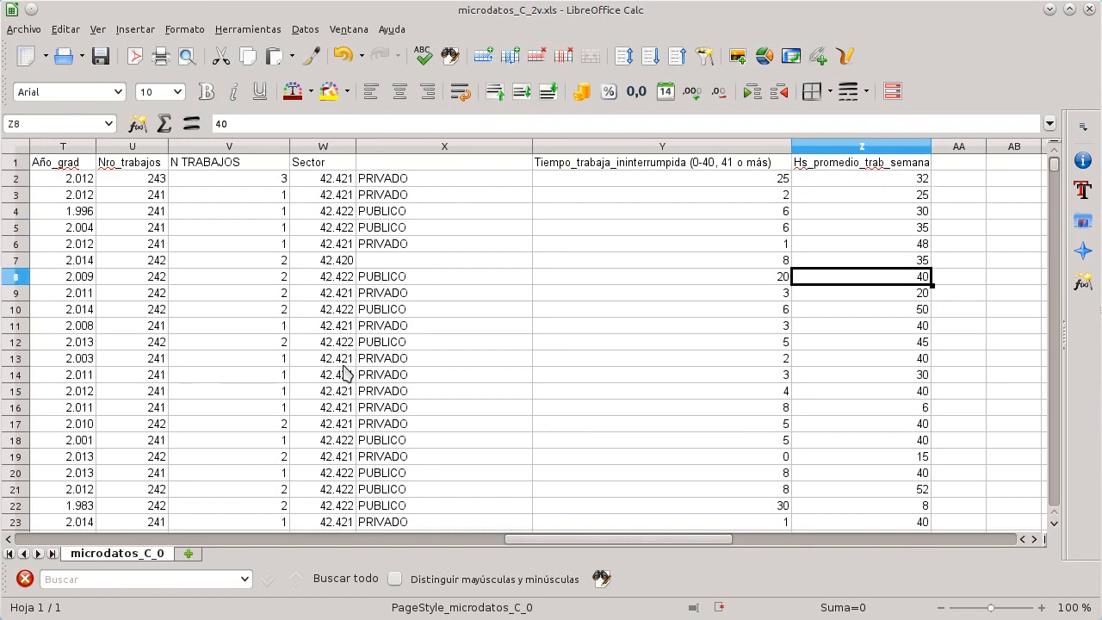
key(Down)
Step: Return to the first columns and jump to the end of the Edad column to view the summary table headers
key(ctrl+Left)
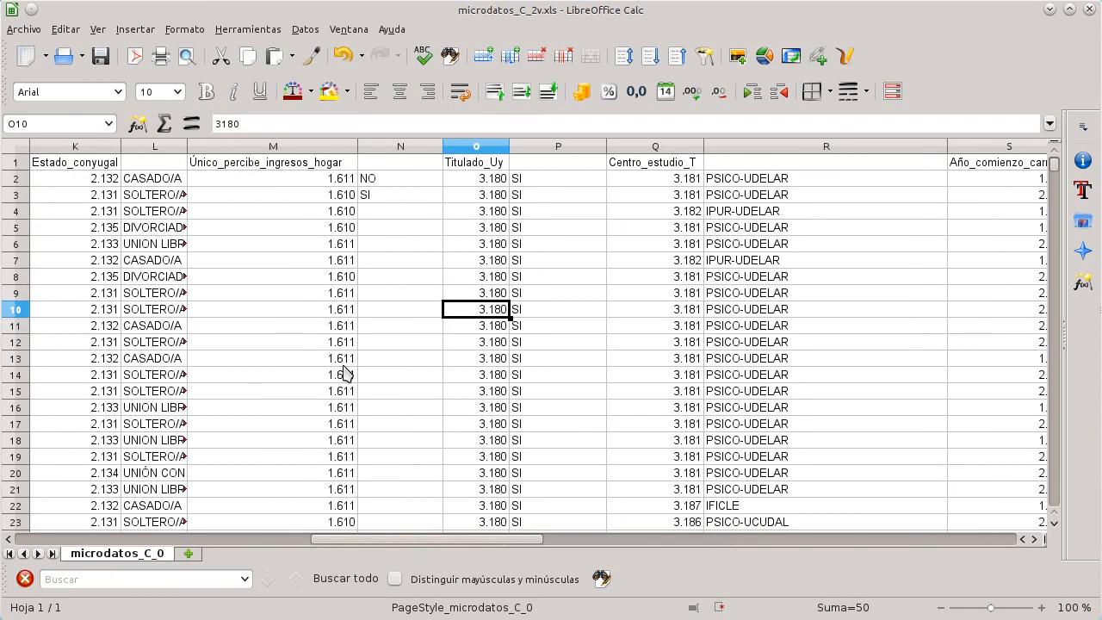
key(ctrl+Left)
key(ctrl+Left)
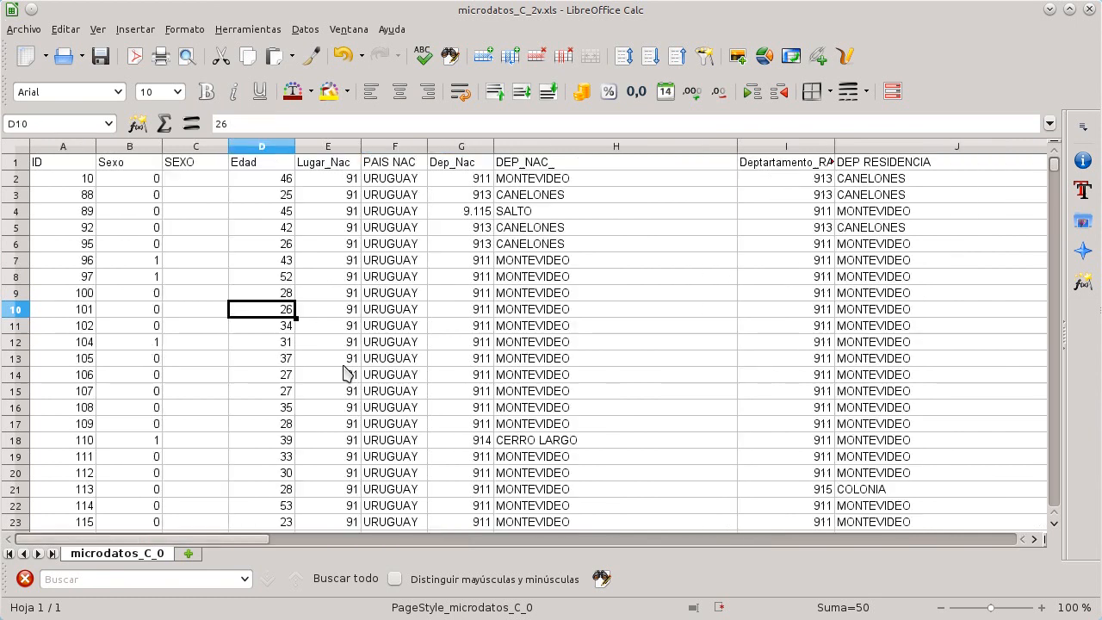
key(Up)
key(Up)
key(Up)
key(Up)
key(Up)
key(Up)
key(Up)
key(Up)
key(Up)
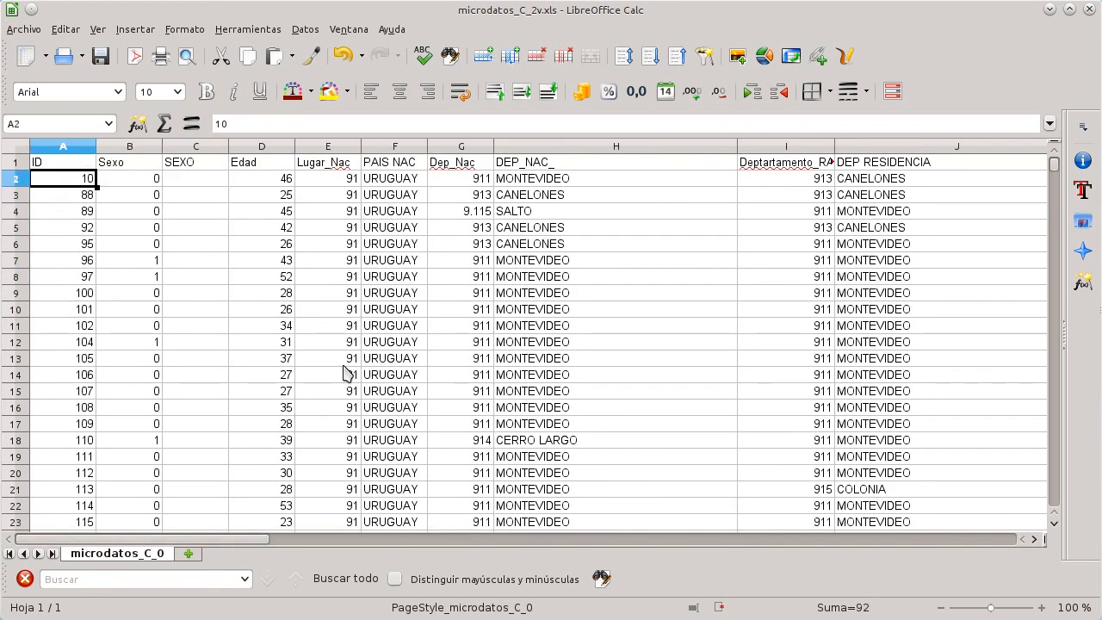
key(Right)
key(Right)
key(Right)
key(Right)
key(Left)
key(ctrl+Down)
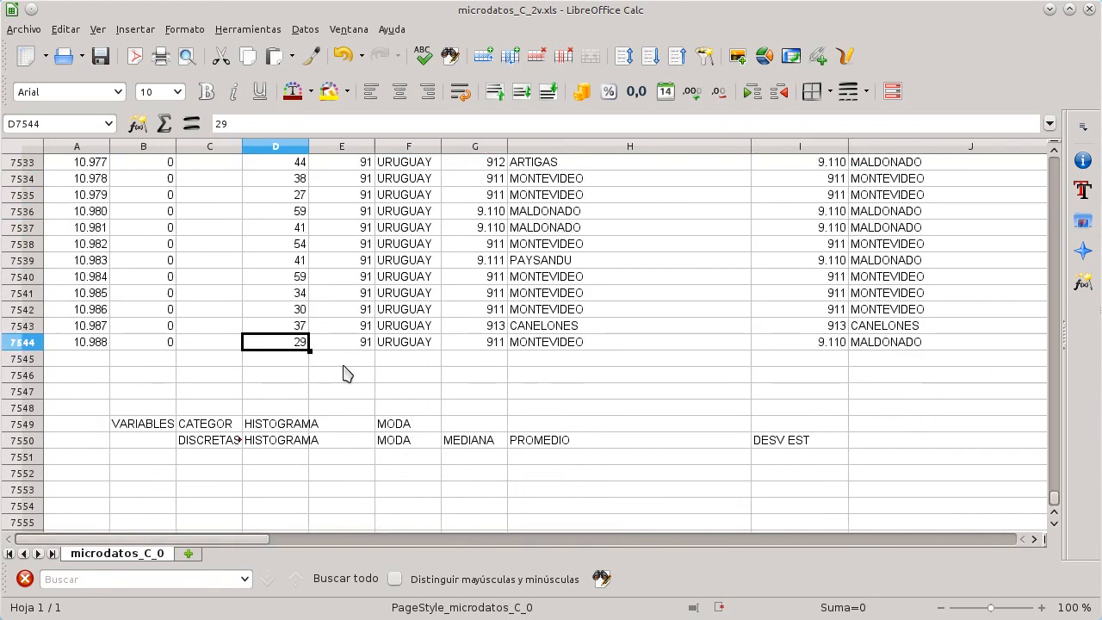
Step: Move between the summary table headers below the data and the top of the Sexo, SEXO and Edad columns
key(Down)
key(Down)
key(Down)
key(Down)
key(Down)
key(Down)
key(Down)
key(Down)
key(Down)
key(Down)
key(Down)
key(Down)
key(Down)
key(Up)
key(Up)
key(Up)
key(Up)
key(Up)
key(Up)
key(Up)
key(Right)
key(Right)
key(Right)
key(Right)
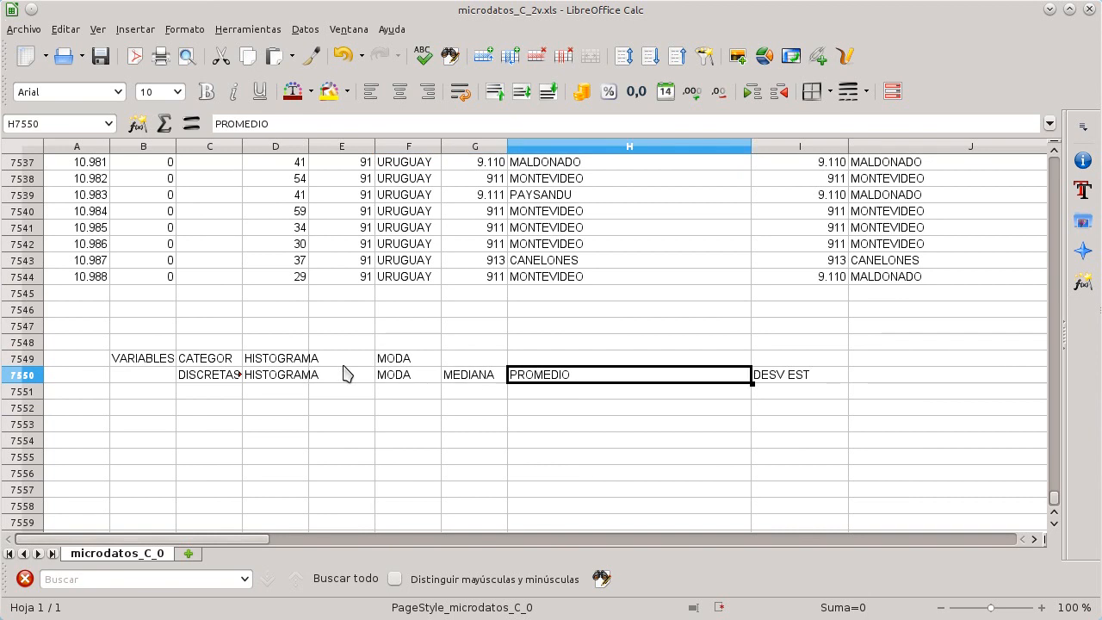
key(Right)
key(Left)
key(Left)
key(Left)
key(Left)
key(Left)
key(Left)
key(ctrl+Up)
key(ctrl+Up)
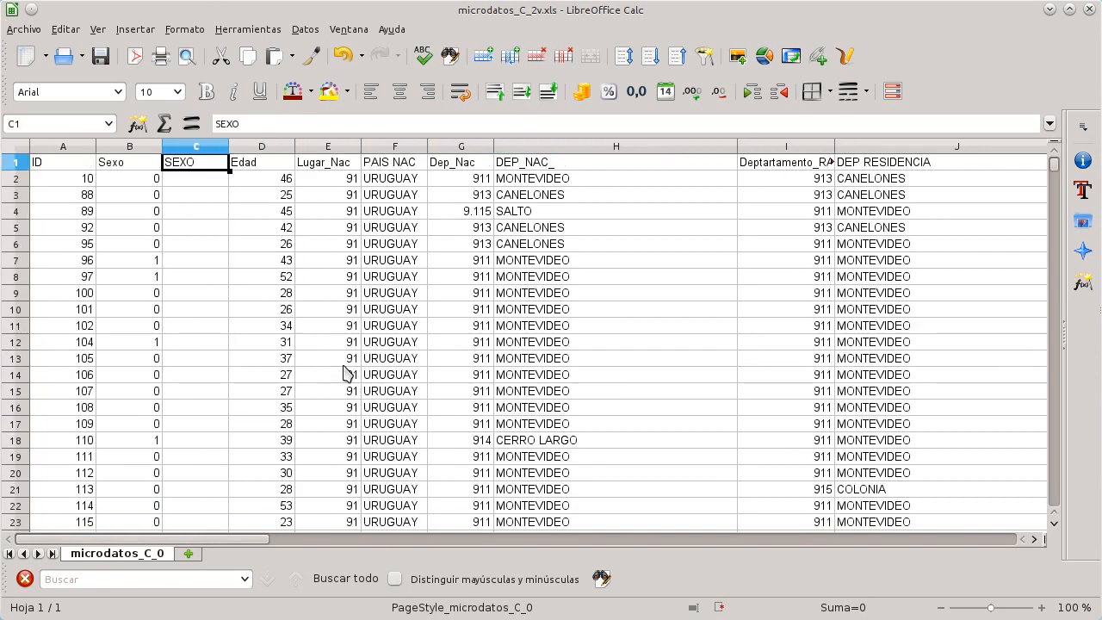
key(Right)
key(ctrl+Down)
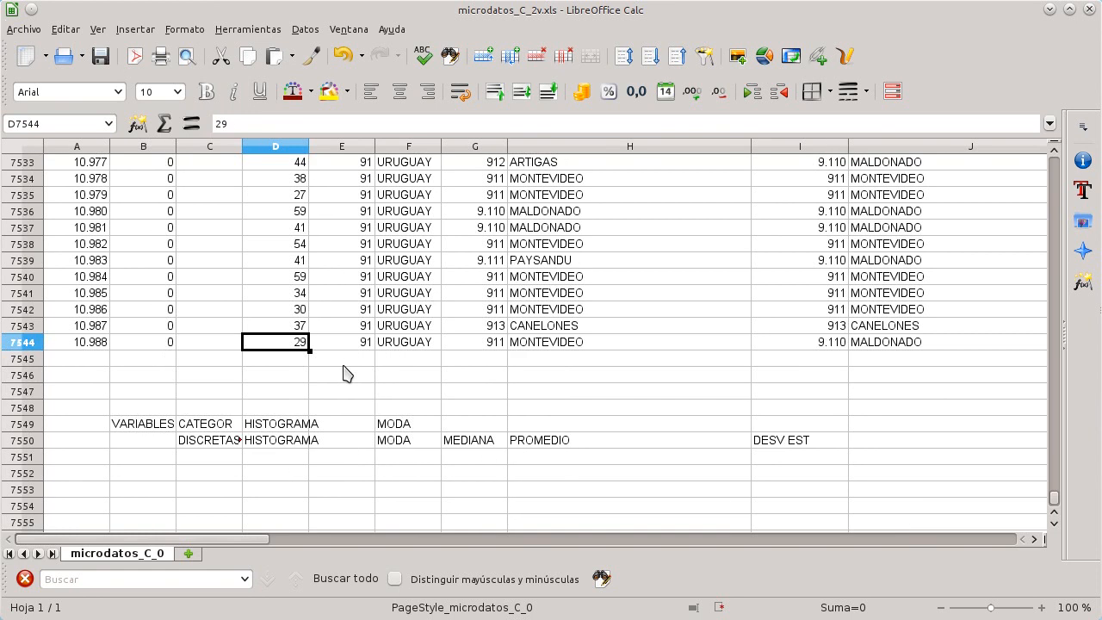
key(Down)
key(Down)
key(Down)
key(Down)
key(Down)
key(Down)
key(Down)
key(Down)
key(Down)
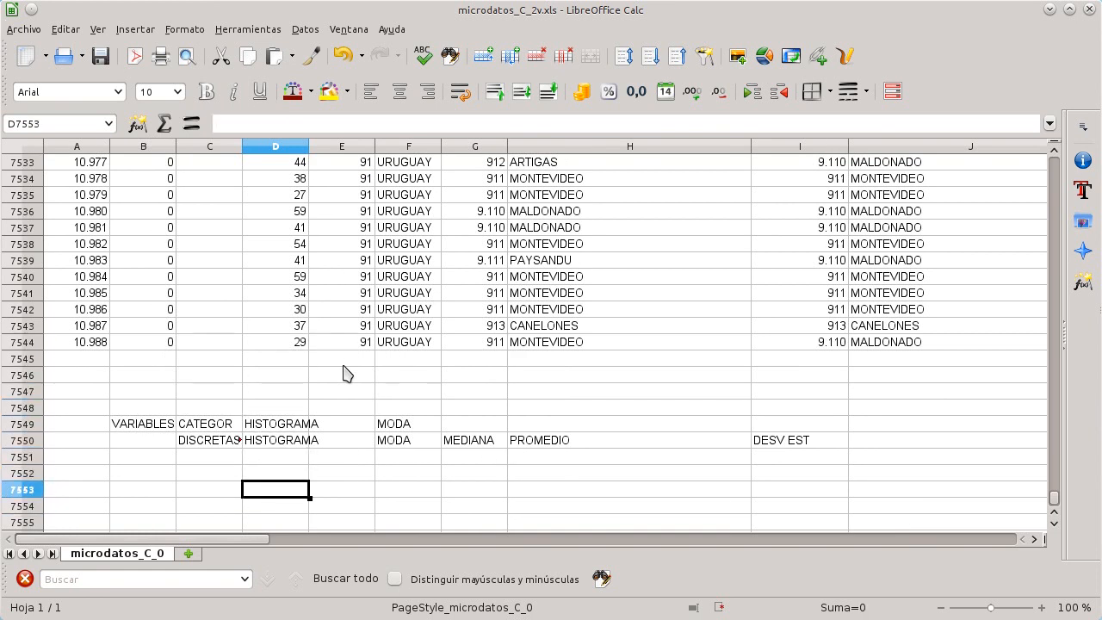
key(Up)
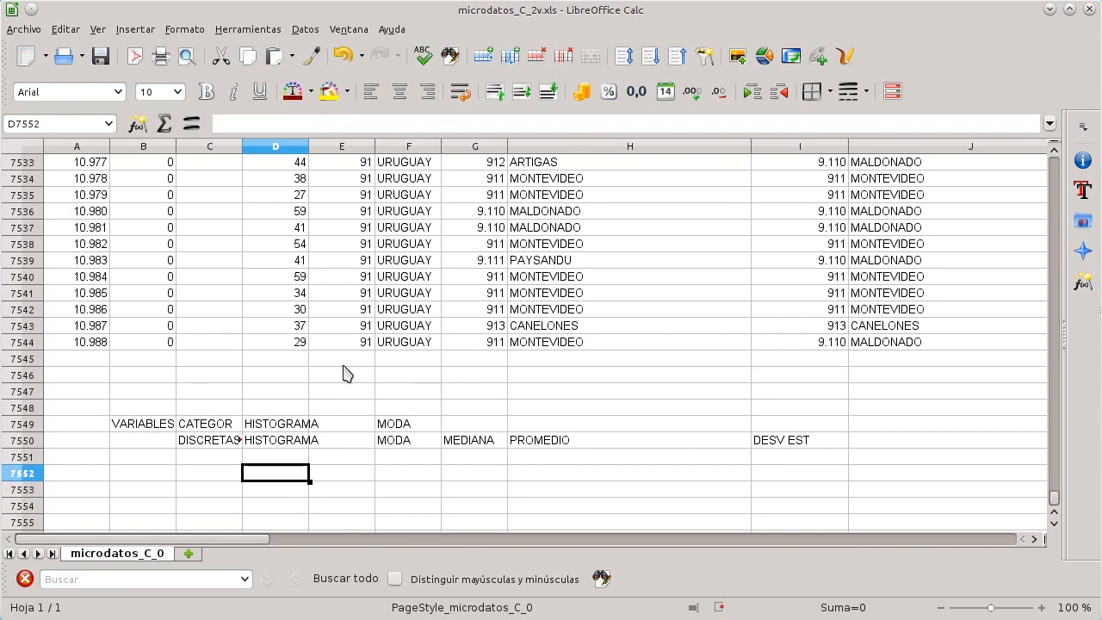
key(Down)
key(Down)
key(Down)
key(Down)
key(Down)
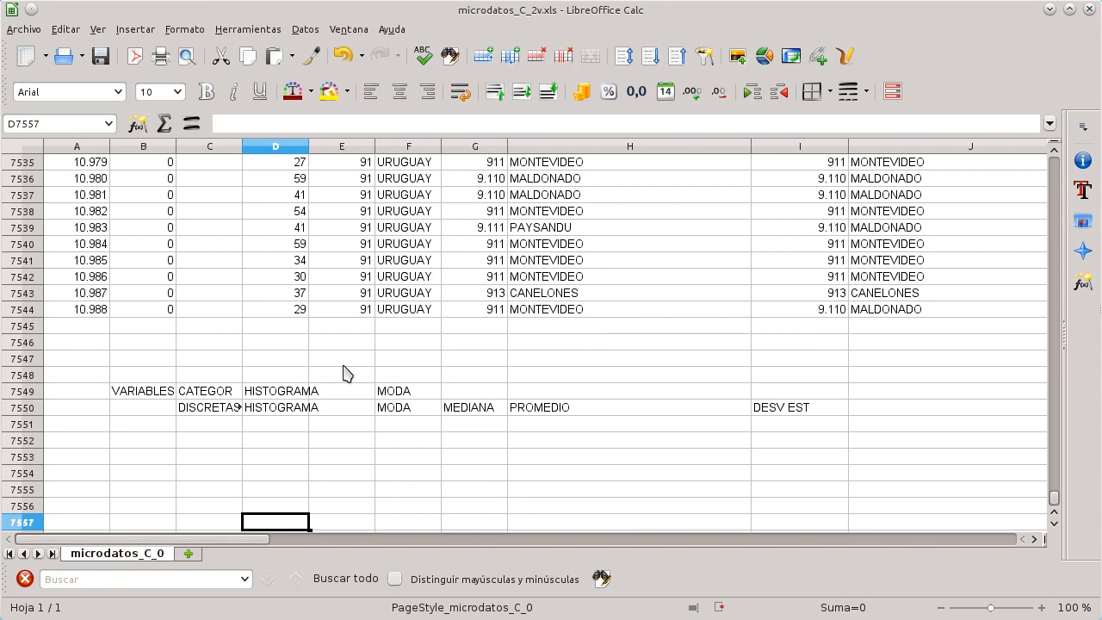
key(Up)
key(Up)
key(Up)
key(Up)
key(Up)
key(Up)
key(Up)
key(Up)
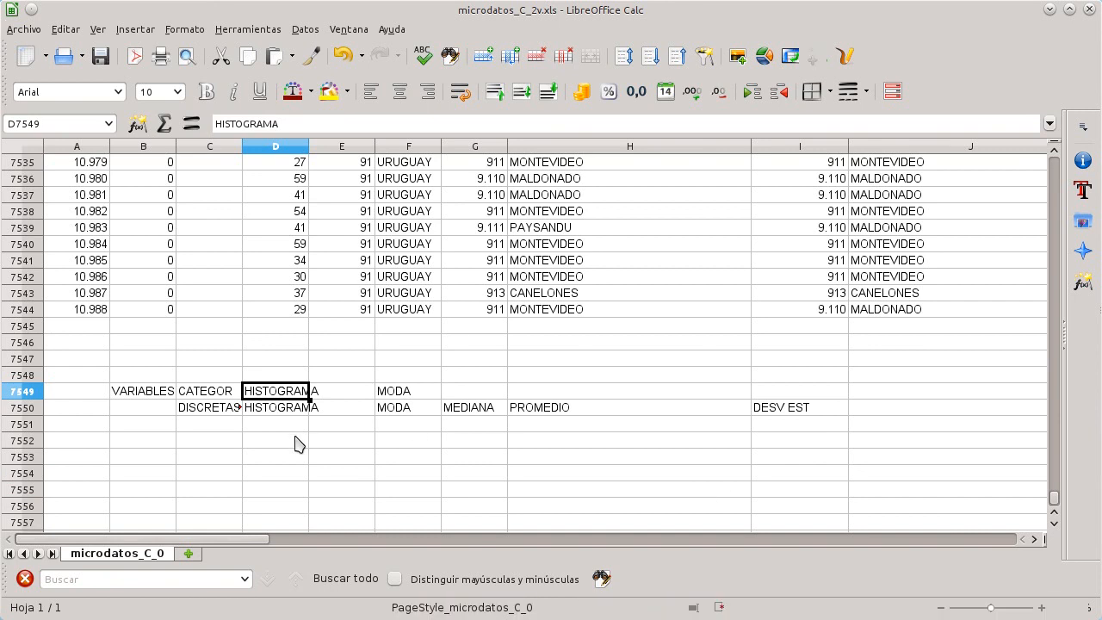
click(295, 444)
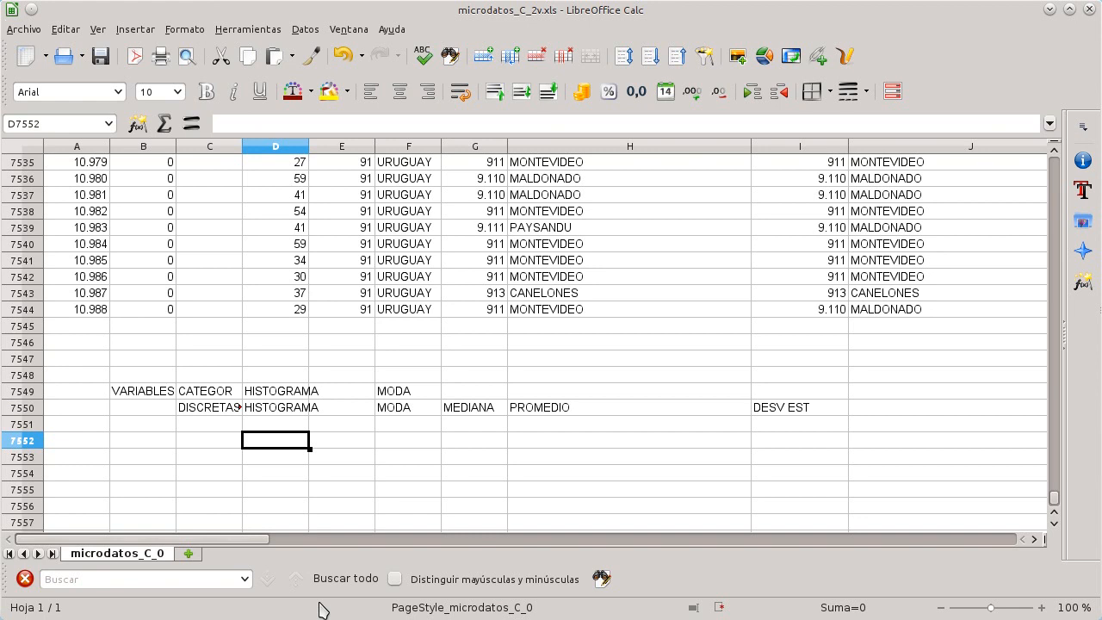
Step: Compute the minimum age under the HISTOGRAMA header with =min(d2:d7544)
click(276, 283)
click(287, 440)
text(=)
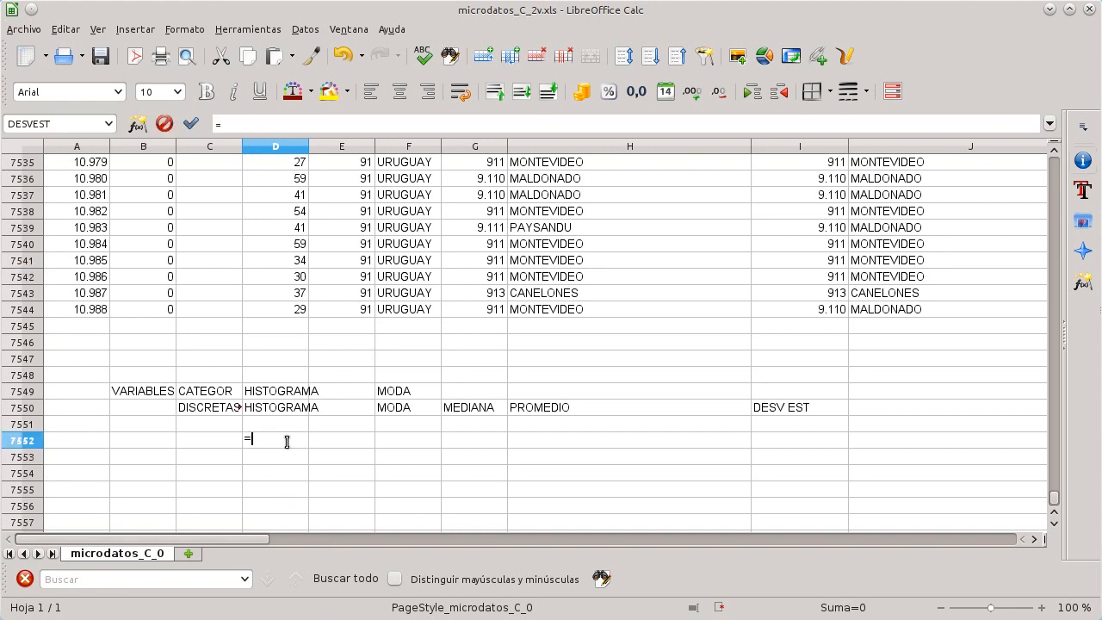
text(mín)
text(()
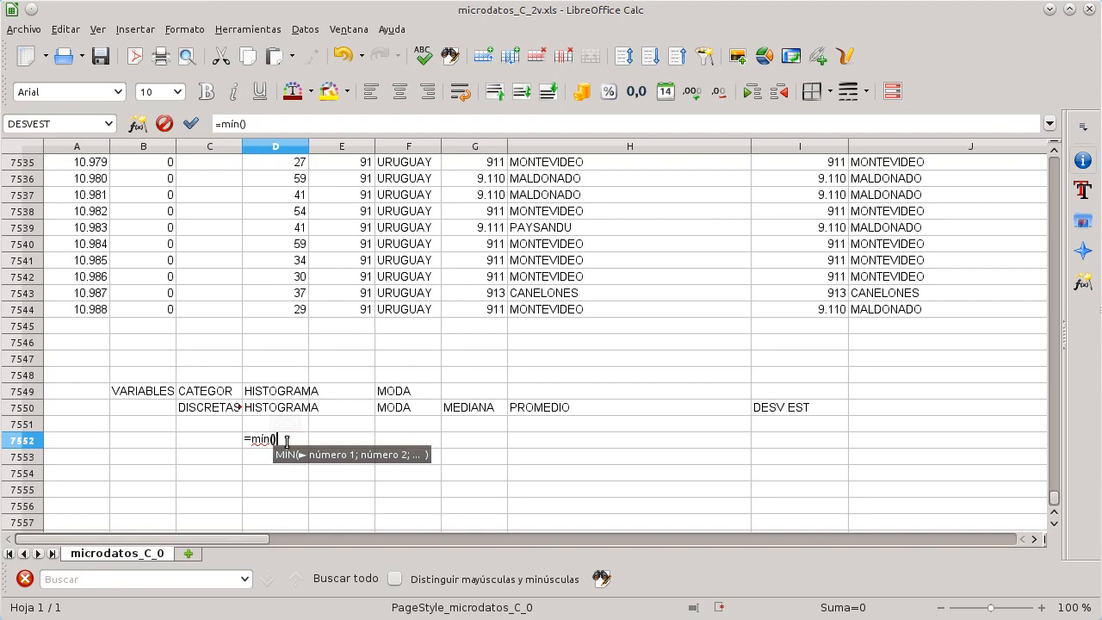
key(Left)
key(Right)
click(370, 121)
key(BackSpace)
key(BackSpace)
key(BackSpace)
key(BackSpace)
key(BackSpace)
key(BackSpace)
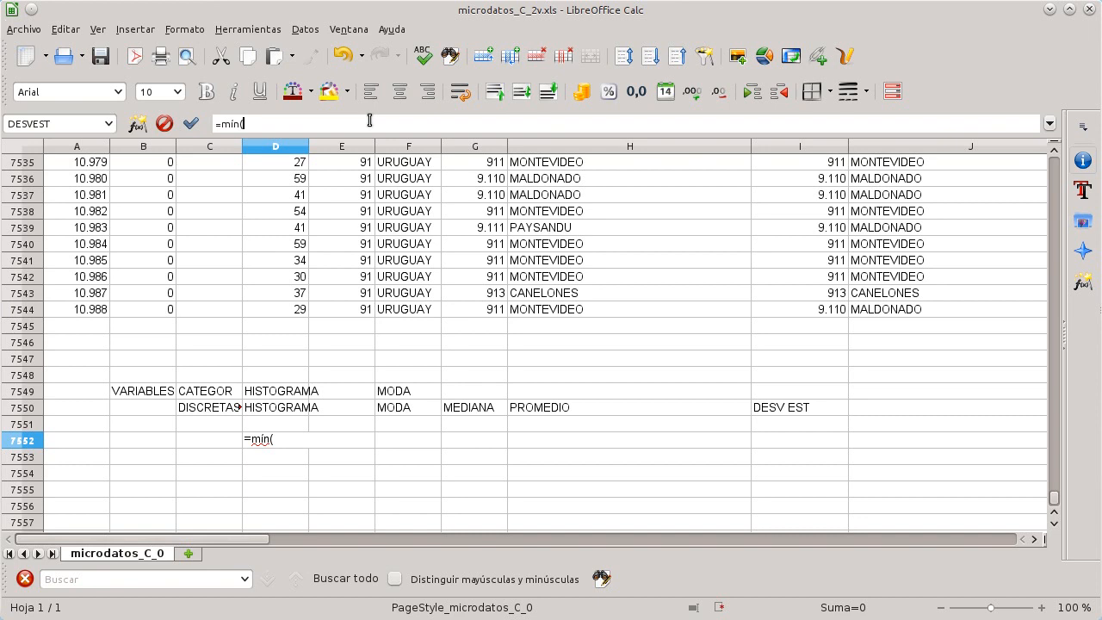
text(d2:)
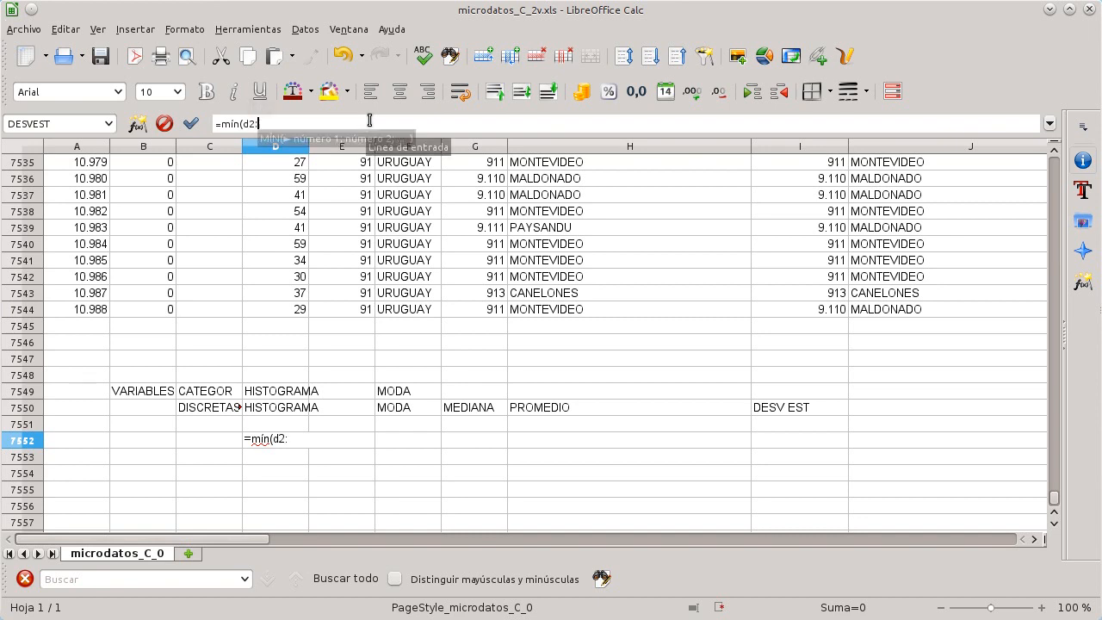
text(d75)
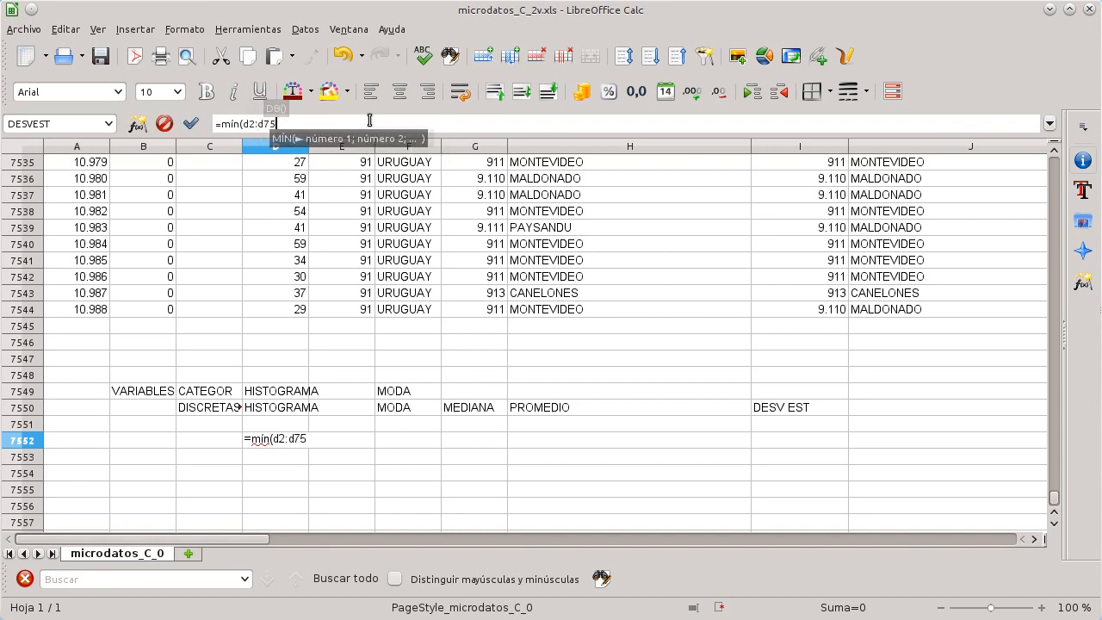
text(44))
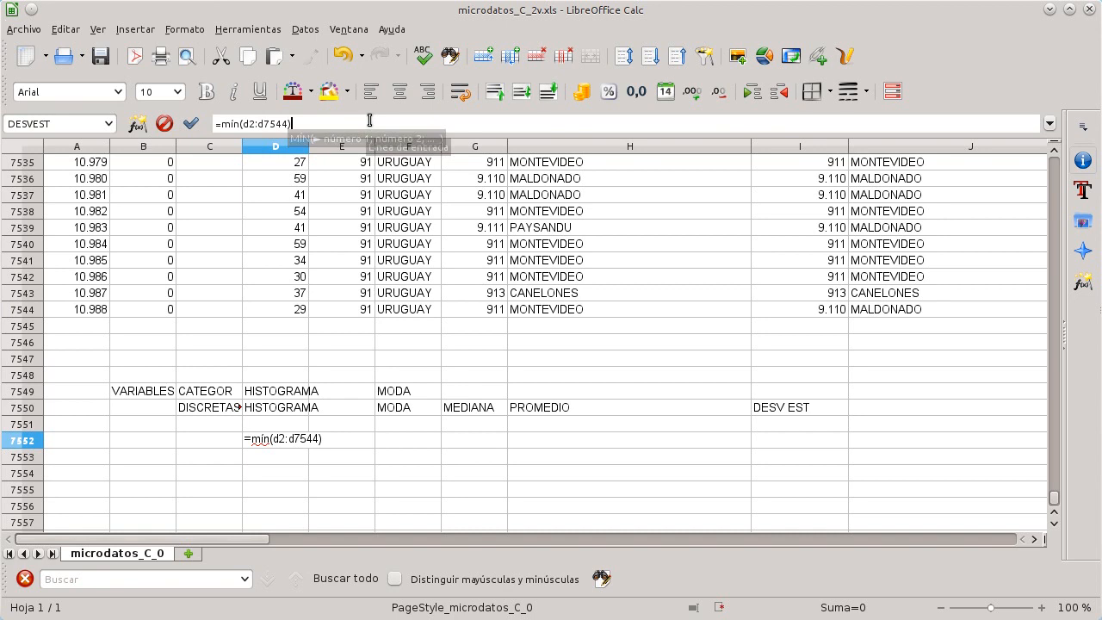
key(Return)
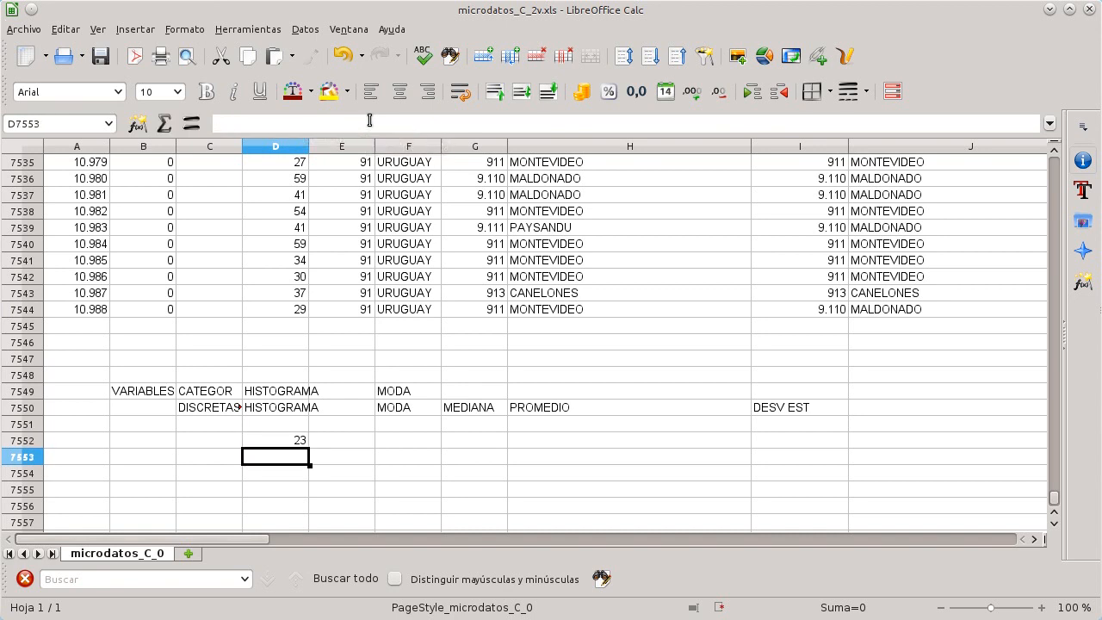
Step: Label the two statistic rows min and max and enter EDAD as the variable name
key(Up)
key(Left)
text(mín)
key(Return)
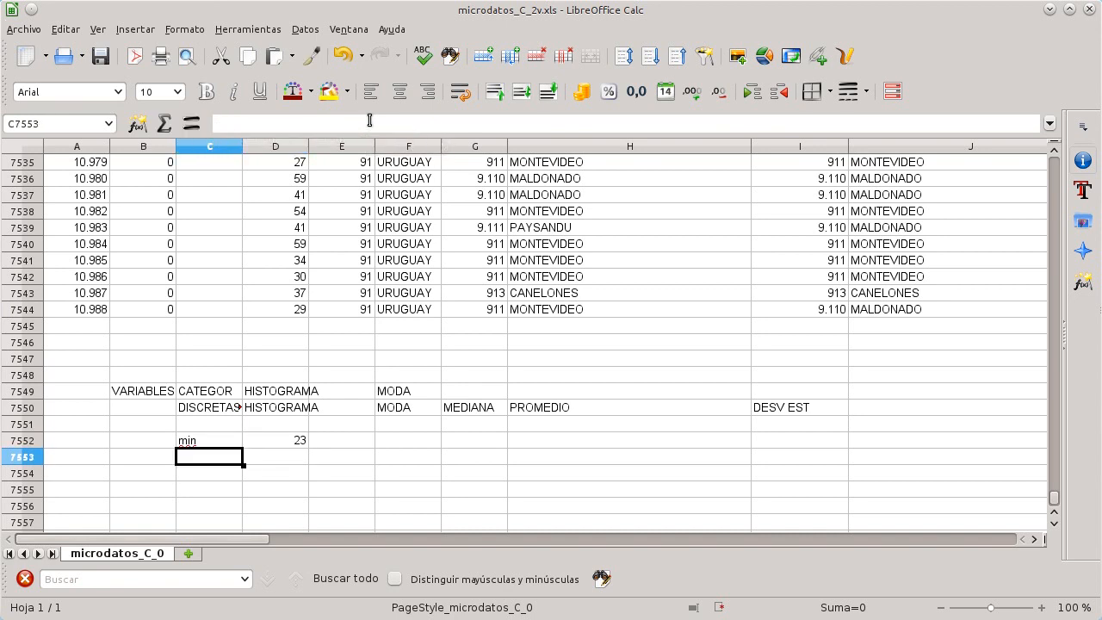
text(max)
key(Up)
key(Right)
key(Left)
key(Left)
text(EDAD)
Step: Compute the maximum age in the max row with =máx(d2:d7544)
key(Right)
key(Down)
key(Right)
text(=máx()
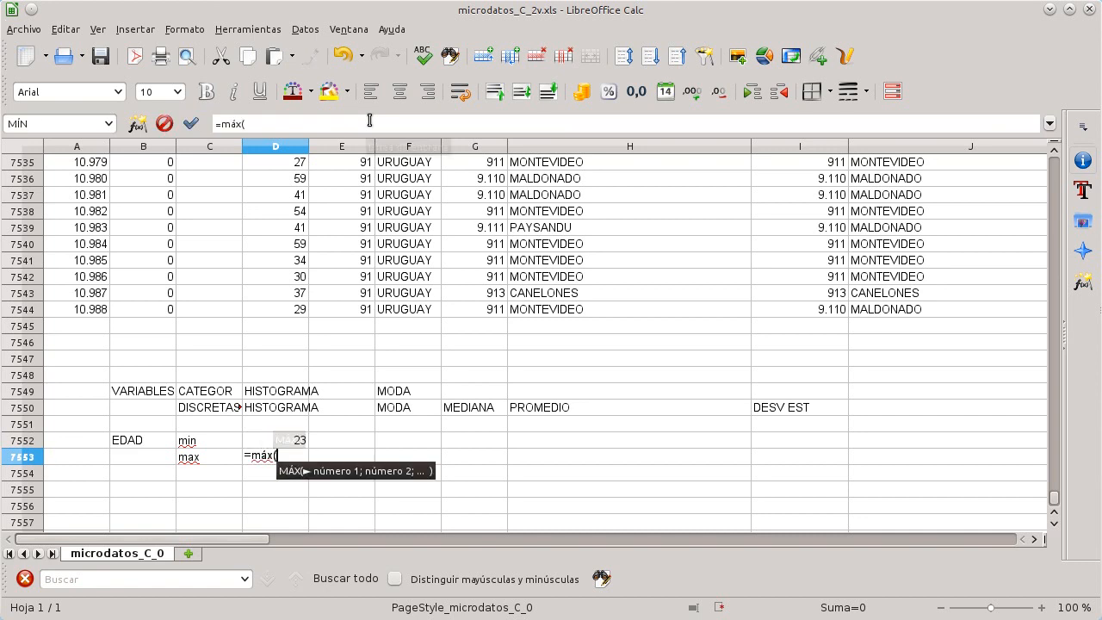
text(d)
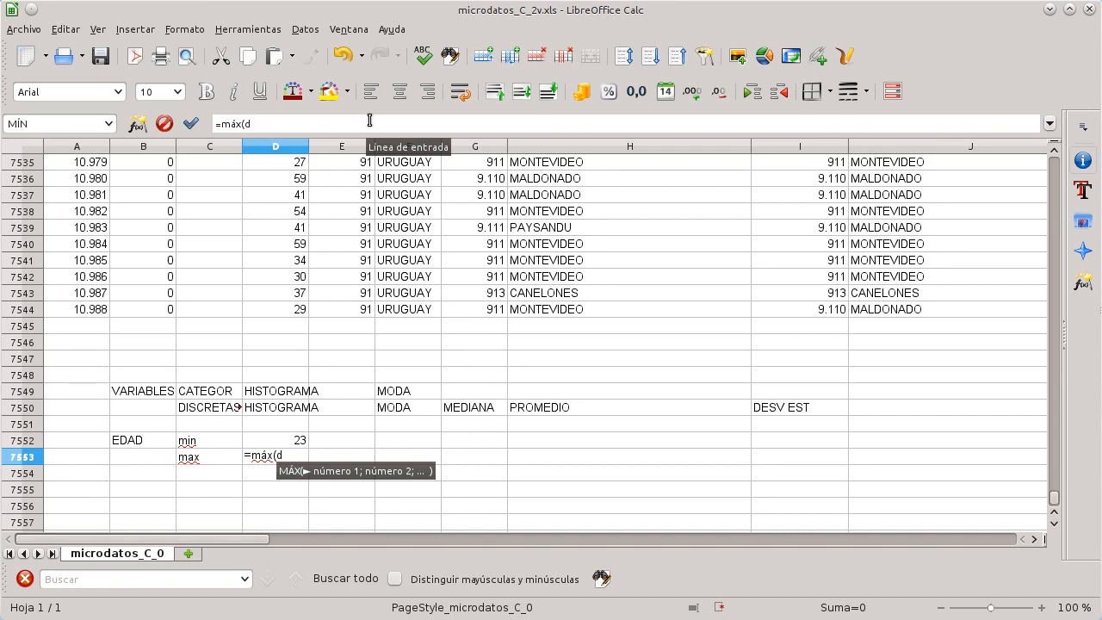
text(2:)
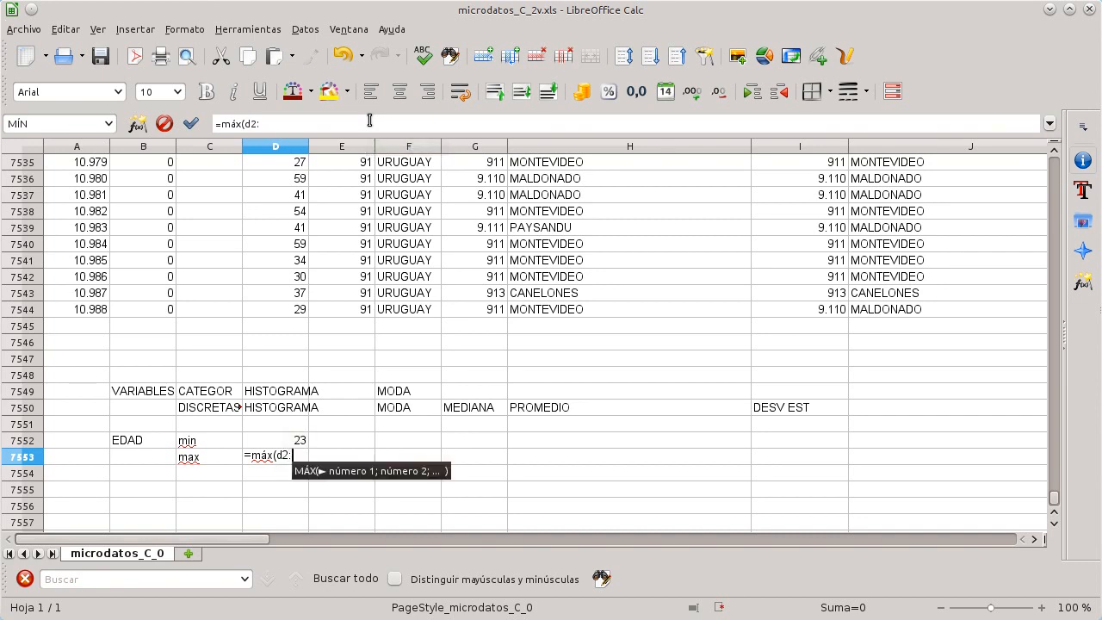
text(d7544)
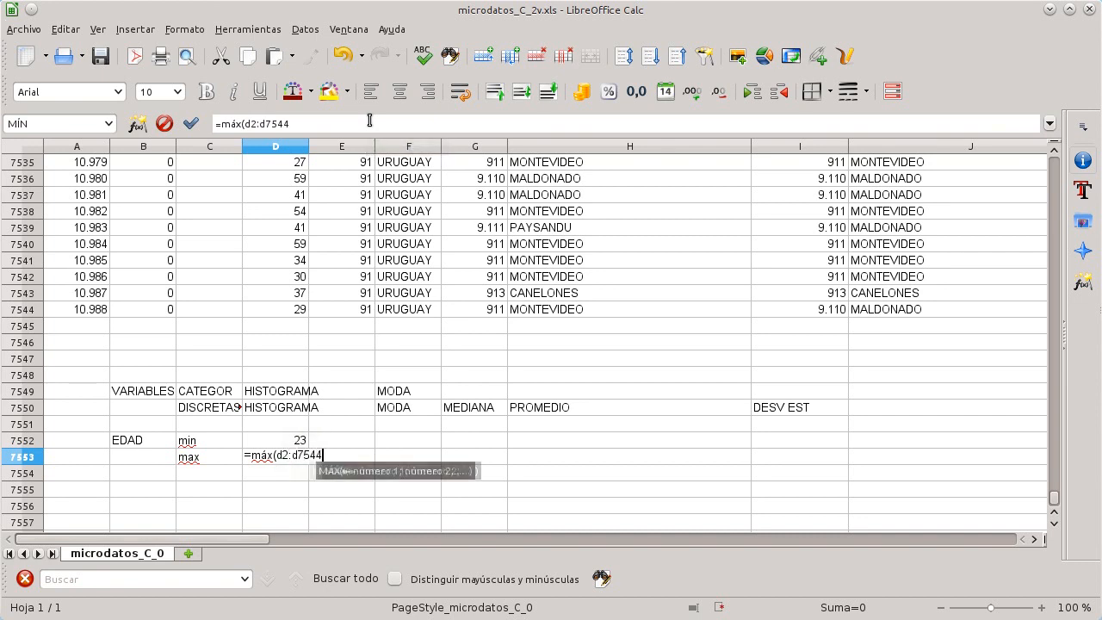
text())
key(Return)
Step: Fill a series of ages from 23 to 79 in column D below the min and max rows
scroll(517, 319, down, 2)
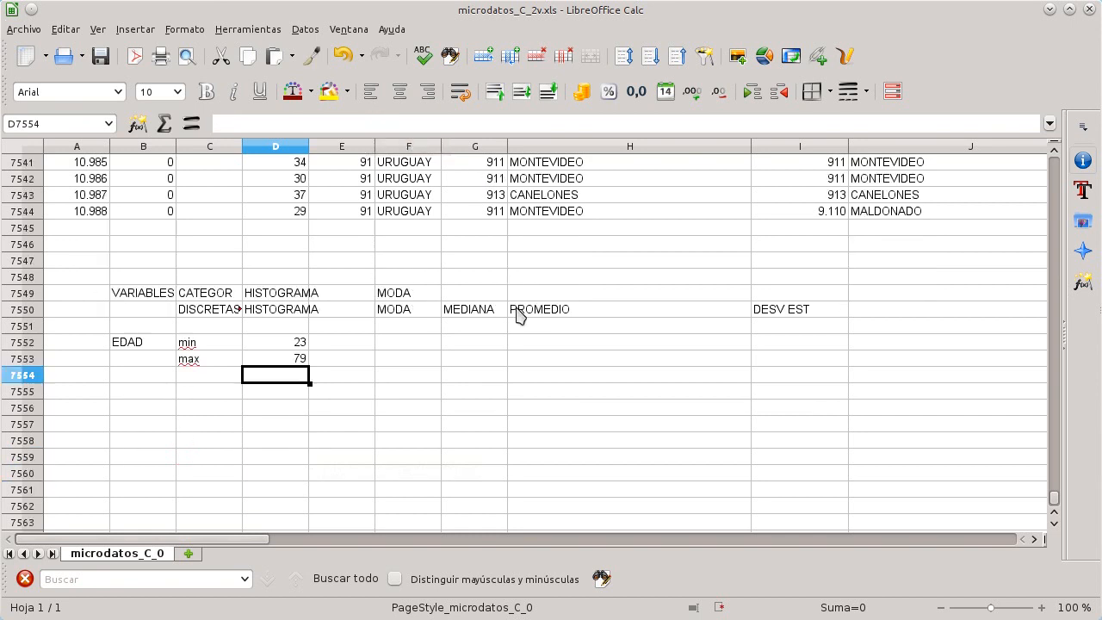
scroll(520, 316, down, 2)
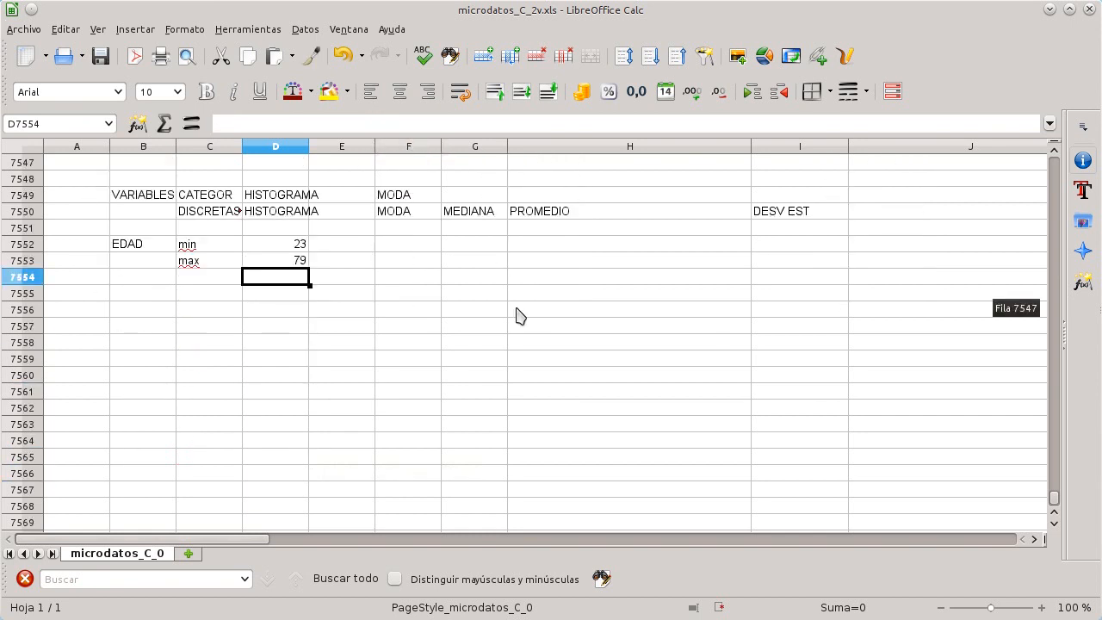
key(Down)
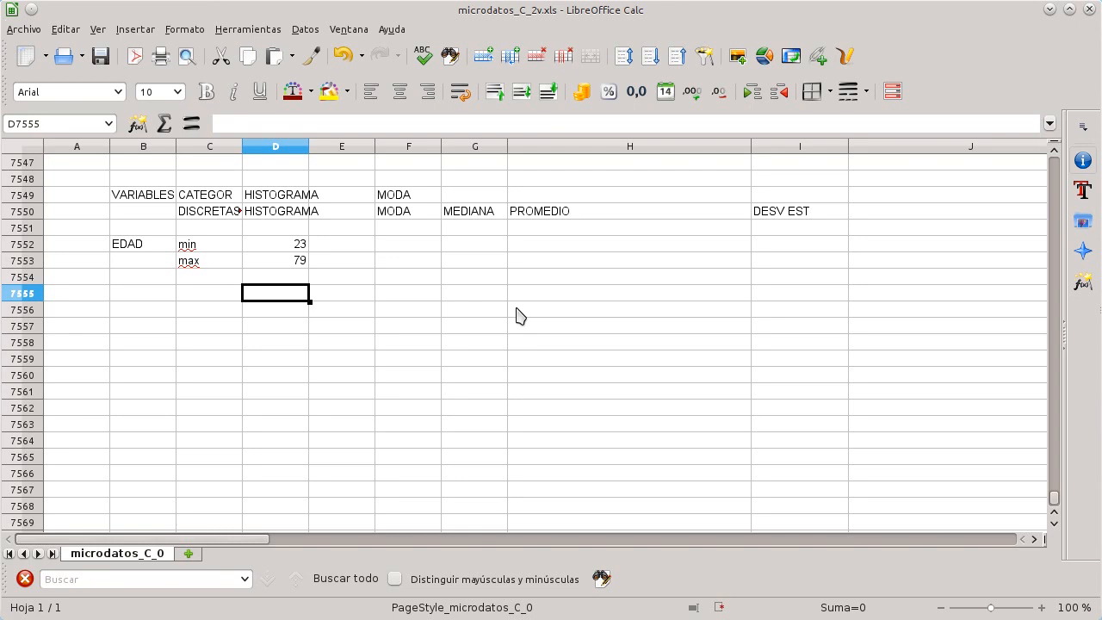
text(23)
key(Return)
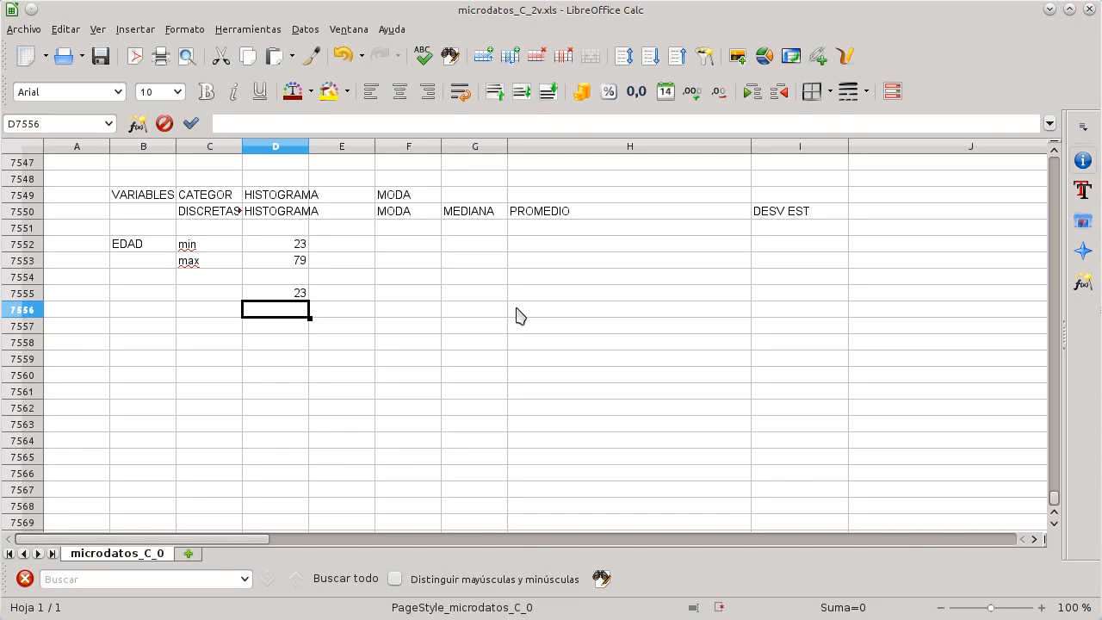
text(24)
key(Return)
key(Up)
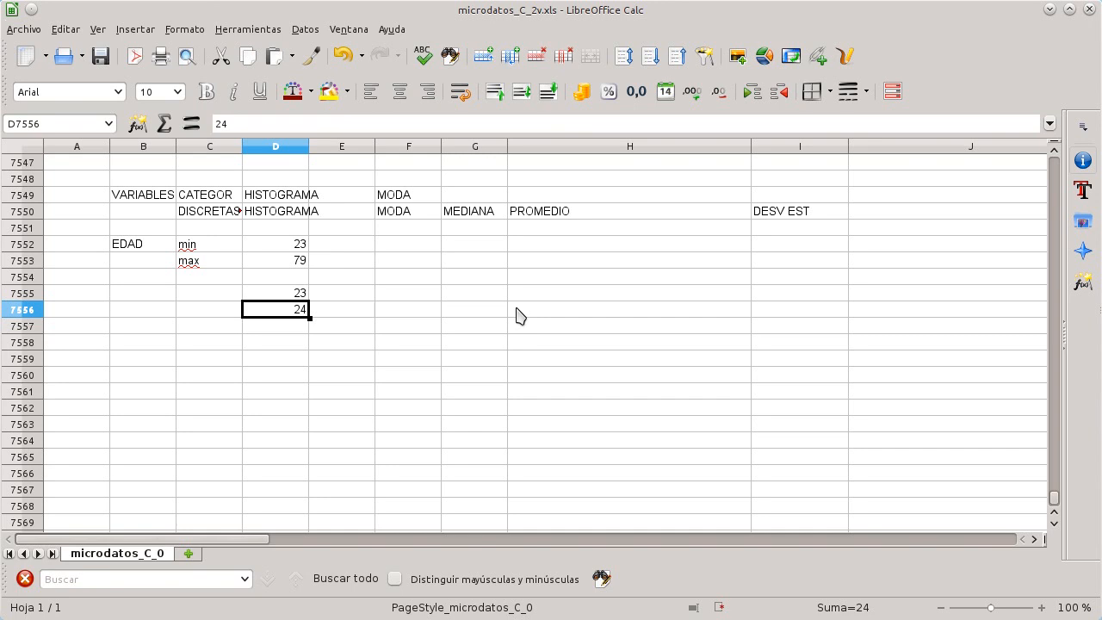
key(Delete)
key(Up)
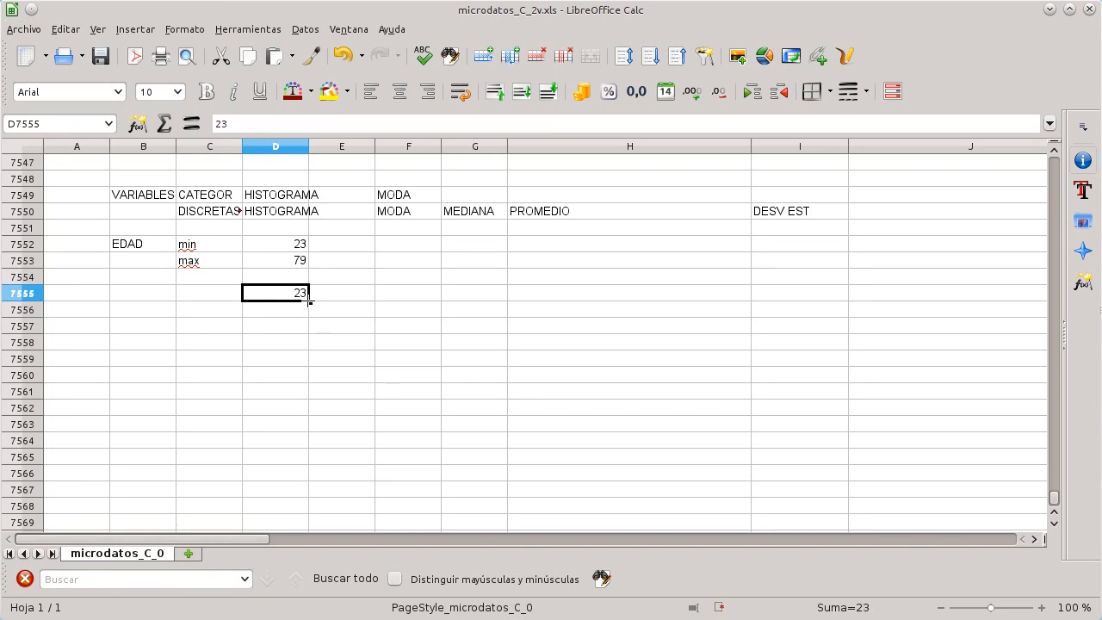
drag(317, 332, 320, 350)
click(320, 349)
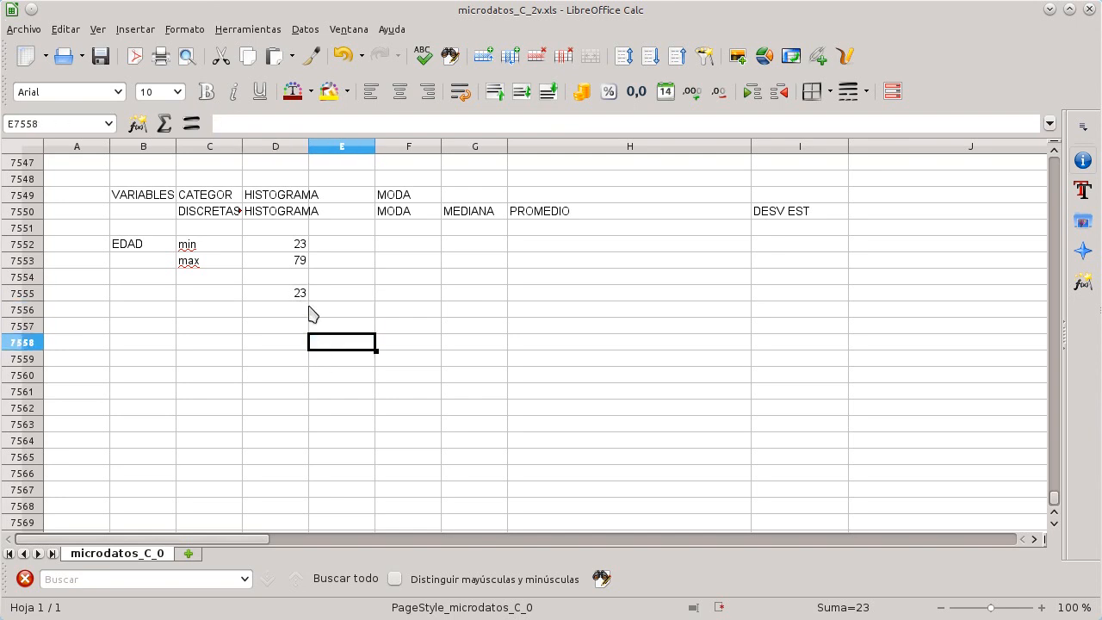
click(306, 299)
drag(309, 302, 317, 448)
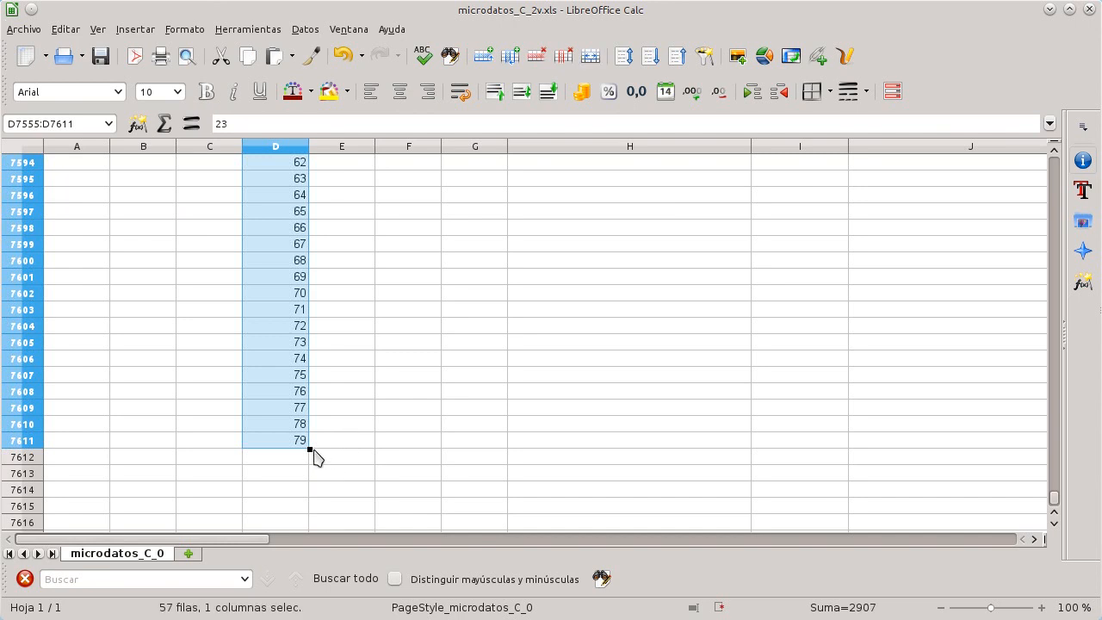
Step: Open the Function Wizard for the cell beside the first age of the series
scroll(305, 425, up, 8)
scroll(307, 424, up, 10)
scroll(302, 394, down, 5)
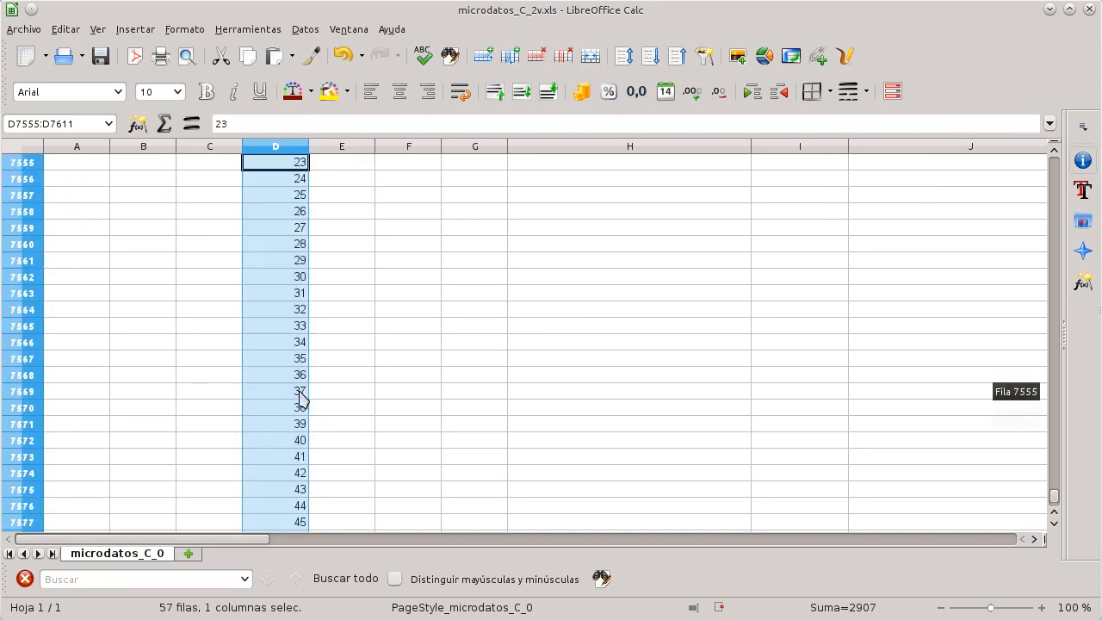
scroll(305, 395, up, 4)
click(351, 365)
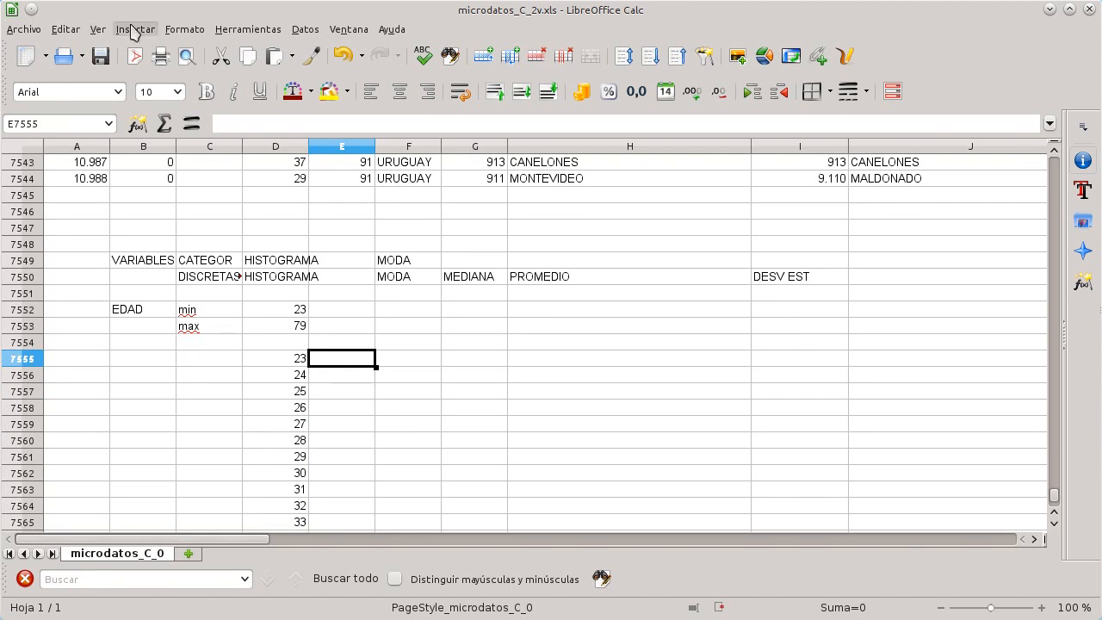
click(135, 29)
click(203, 300)
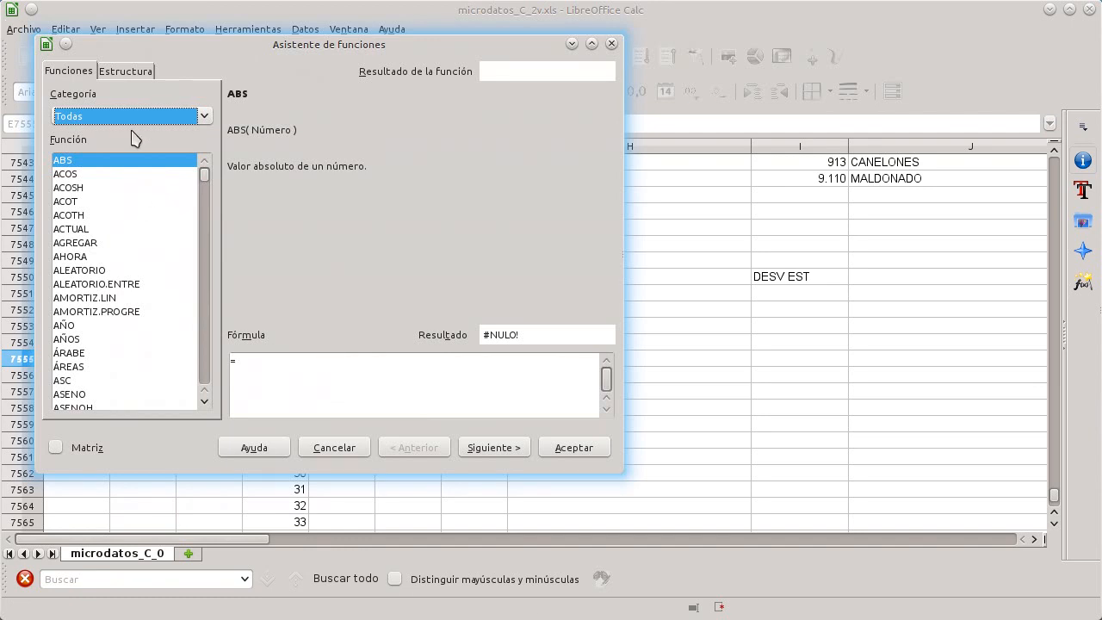
click(342, 389)
text(fre)
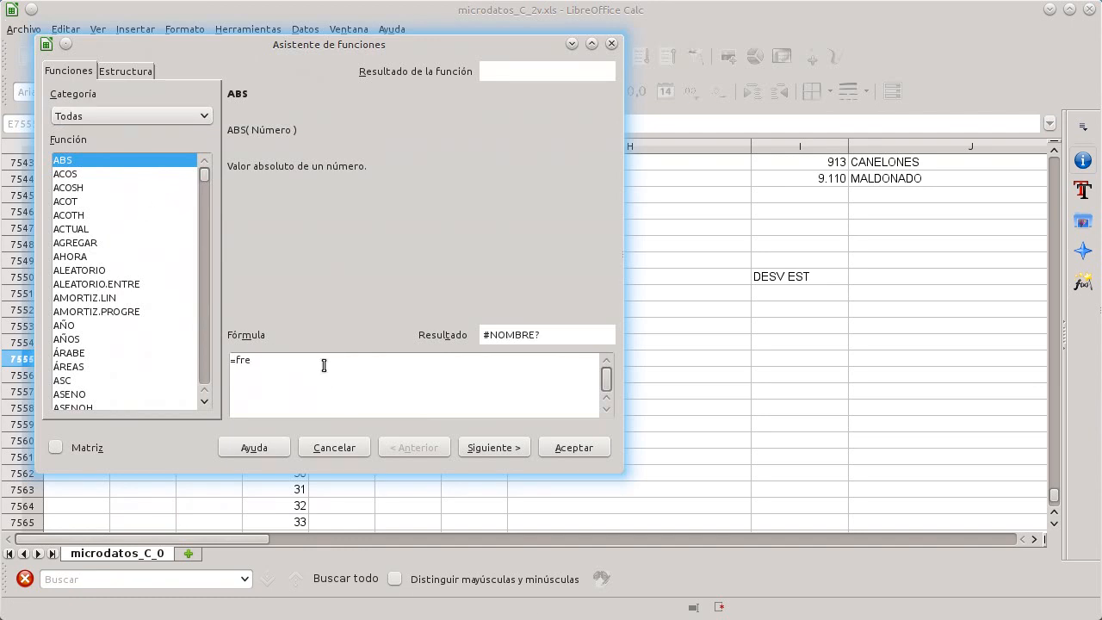
text(cuencia)
click(518, 454)
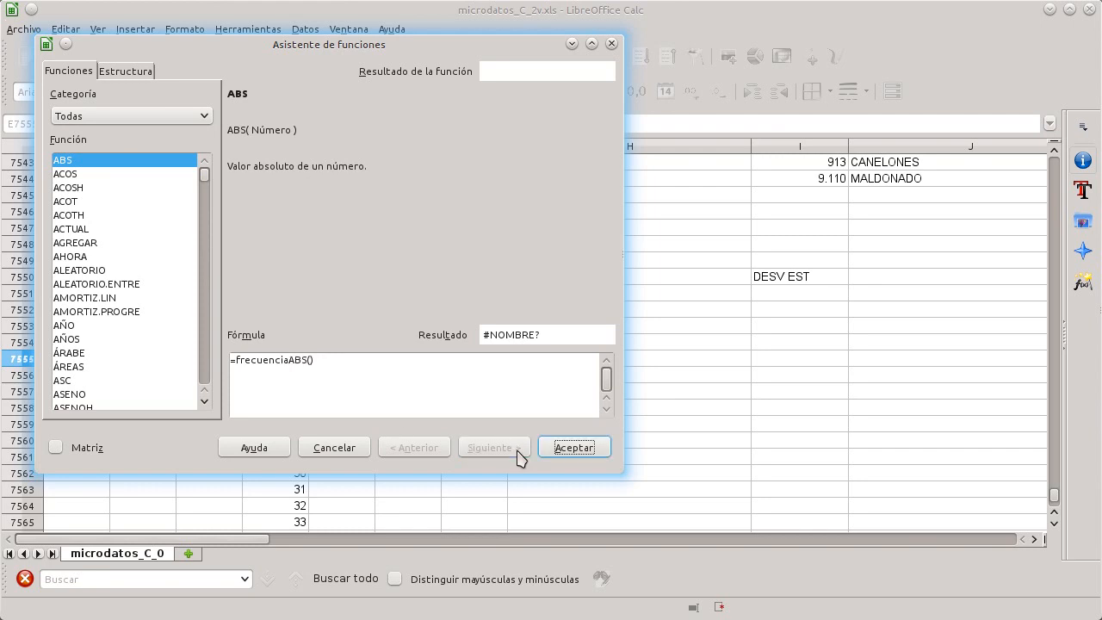
click(347, 366)
key(BackSpace)
key(BackSpace)
key(BackSpace)
key(BackSpace)
key(BackSpace)
key(BackSpace)
key(BackSpace)
key(BackSpace)
key(BackSpace)
key(BackSpace)
key(BackSpace)
key(BackSpace)
key(BackSpace)
key(BackSpace)
click(120, 244)
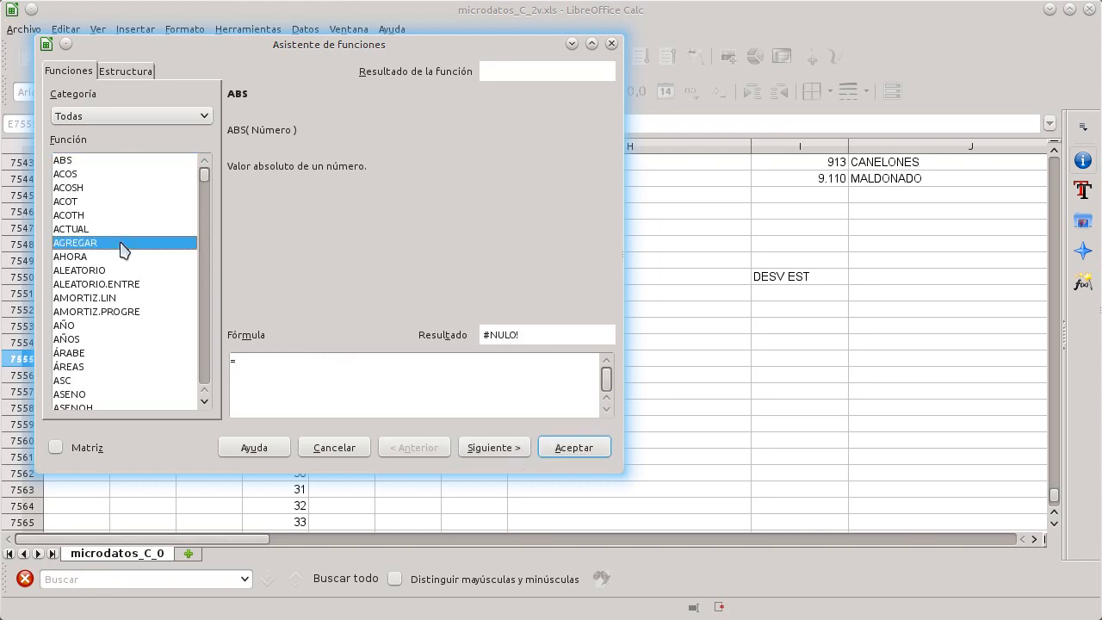
Step: Choose the FRECUENCIA function and set its data argument to d2:d7544
text(fre)
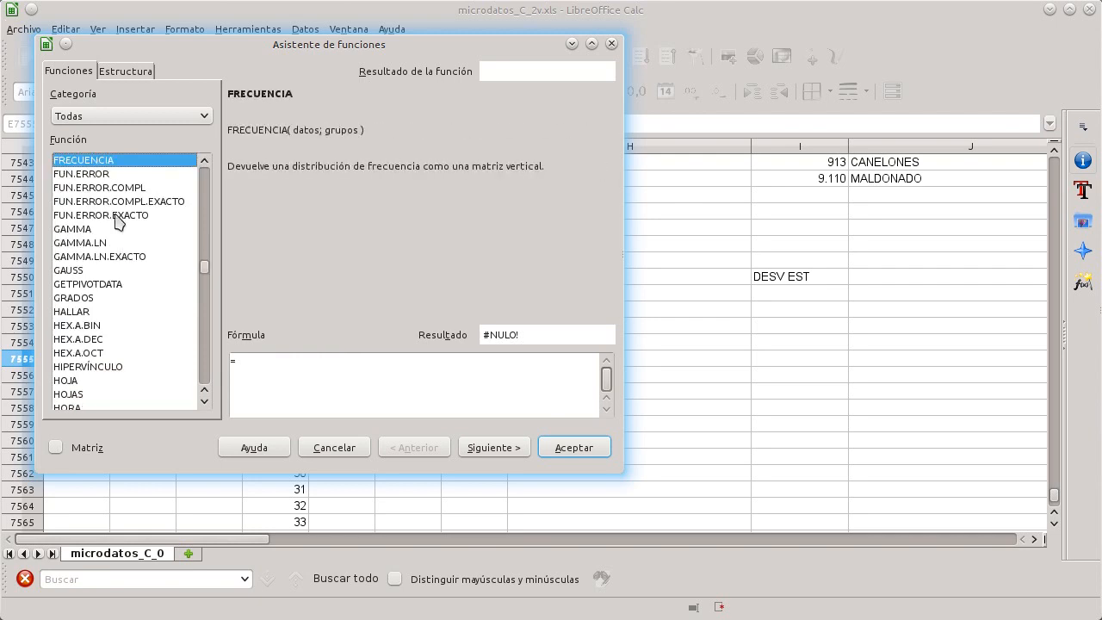
double_click(102, 163)
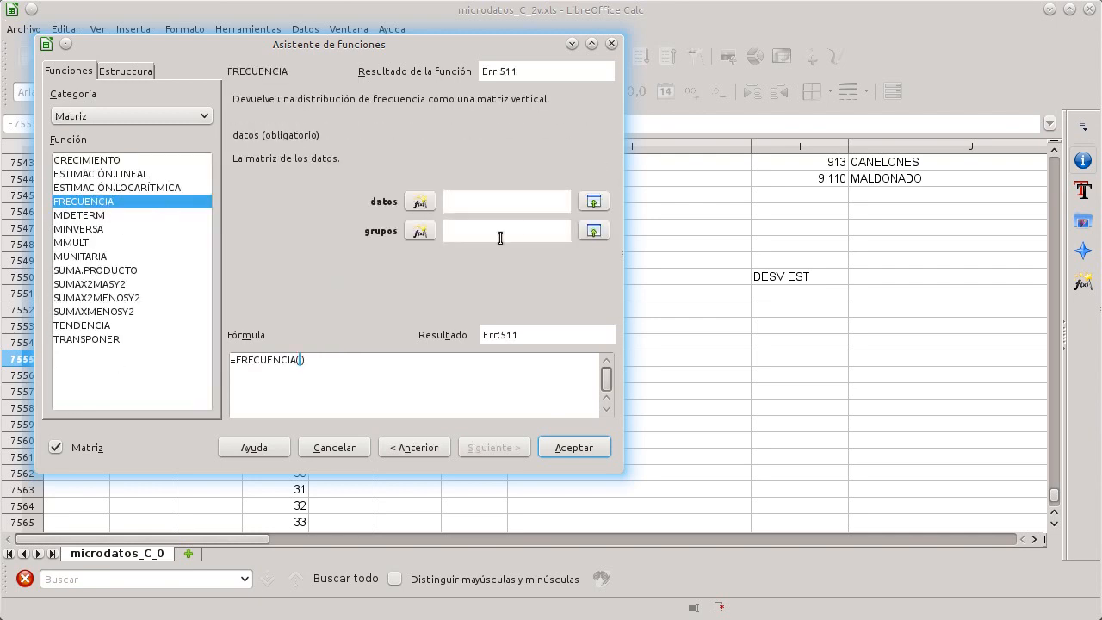
text(d2:d7544)
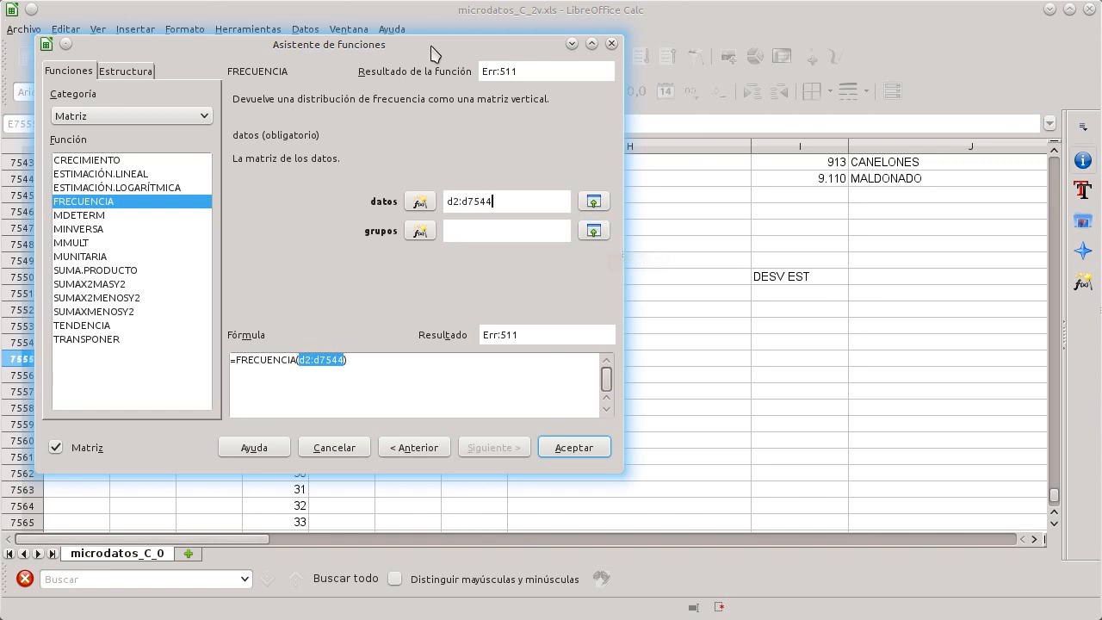
drag(487, 54, 876, 61)
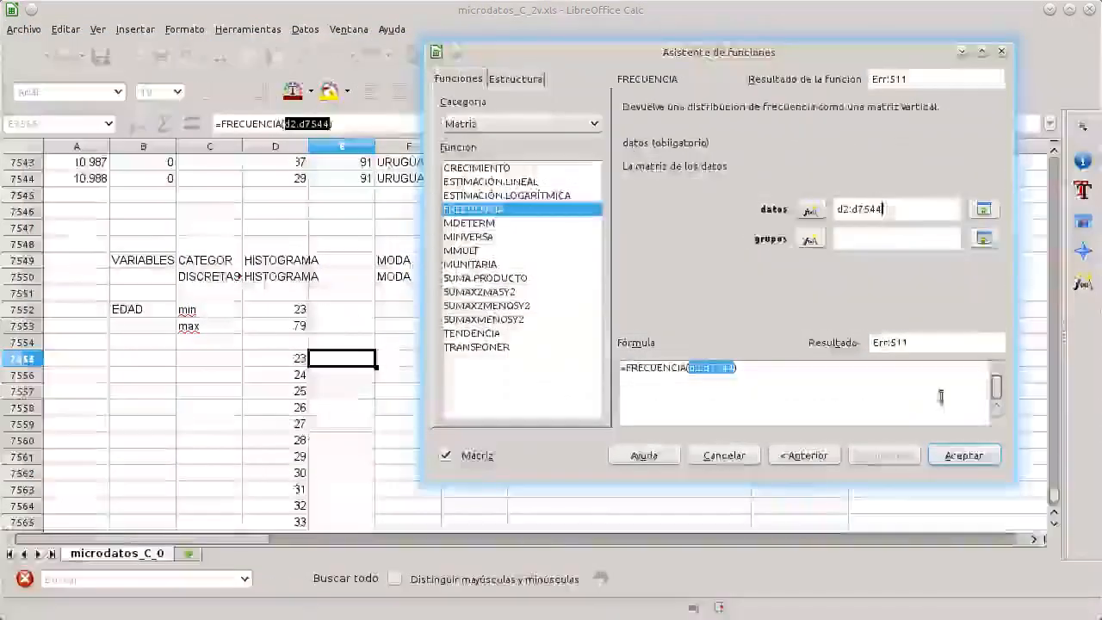
Step: Set the groups argument to the age series D7555:D7611 and insert FRECUENCIA as an array formula
click(983, 239)
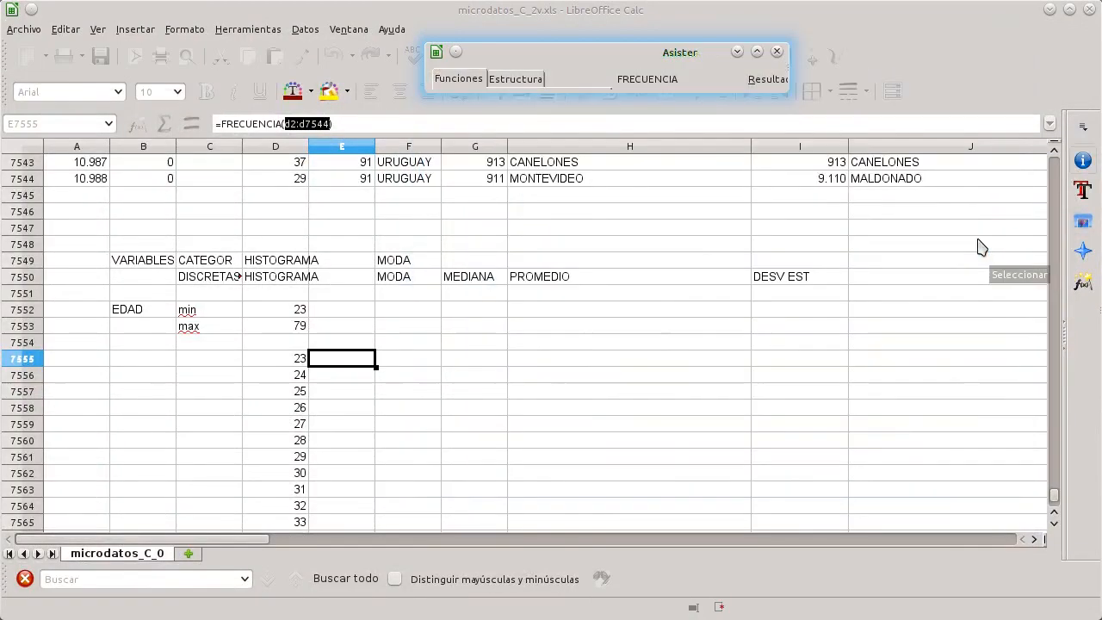
drag(293, 358, 287, 514)
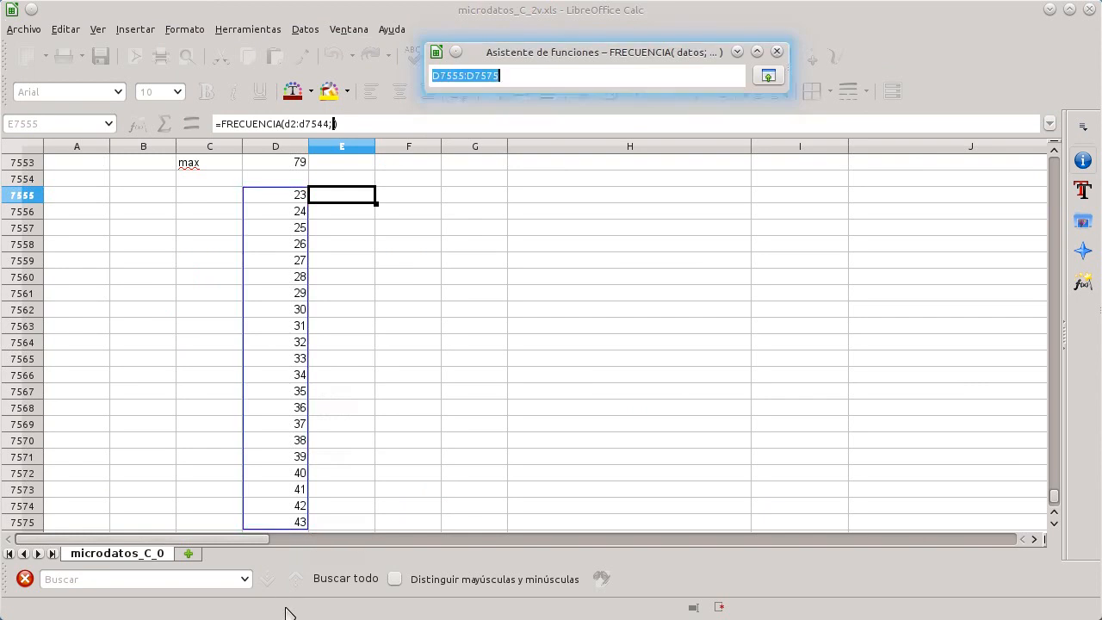
click(287, 514)
click(288, 199)
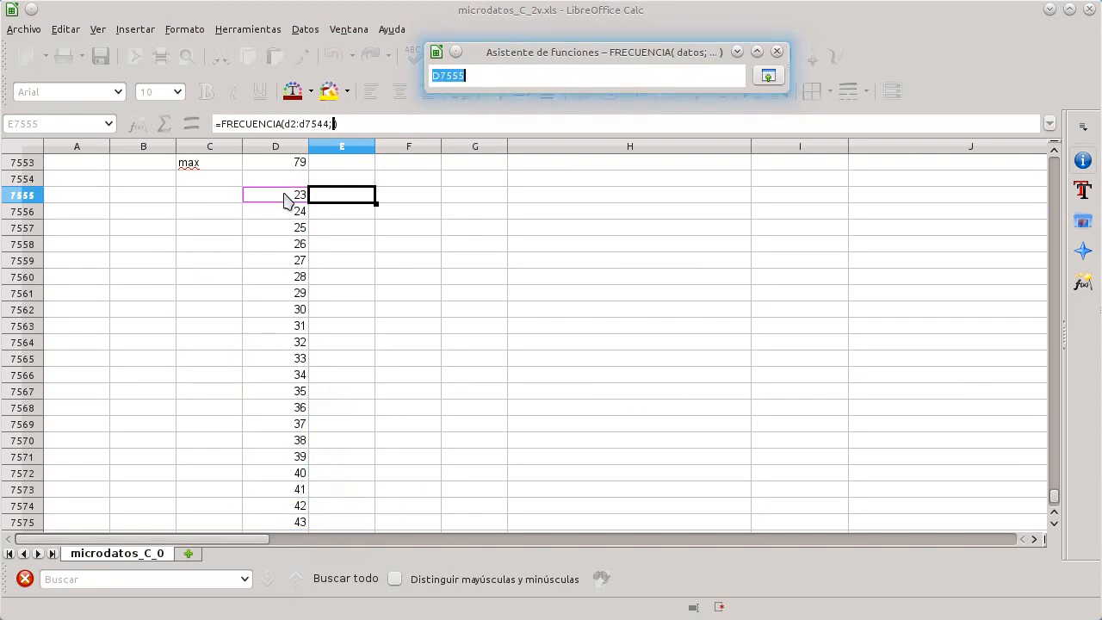
drag(288, 199, 294, 560)
drag(293, 561, 308, 439)
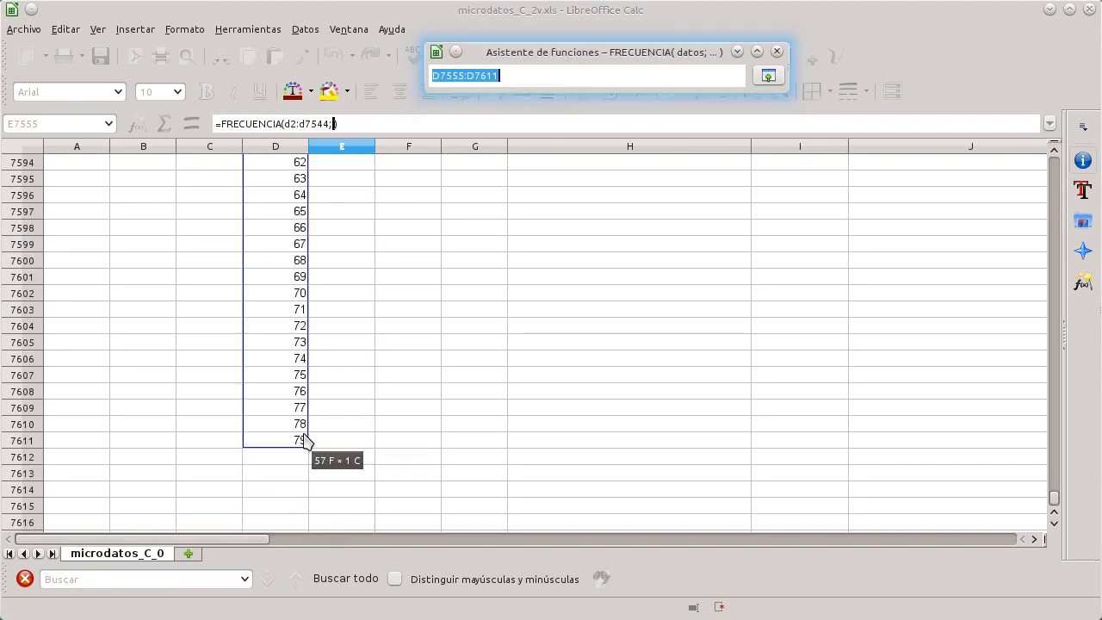
click(769, 76)
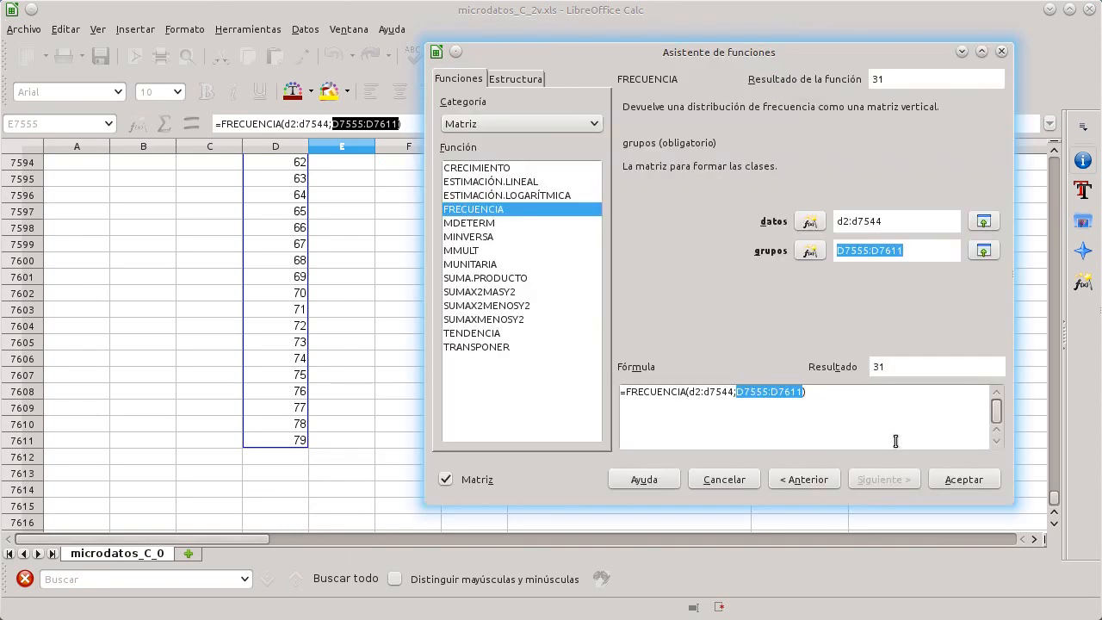
click(947, 482)
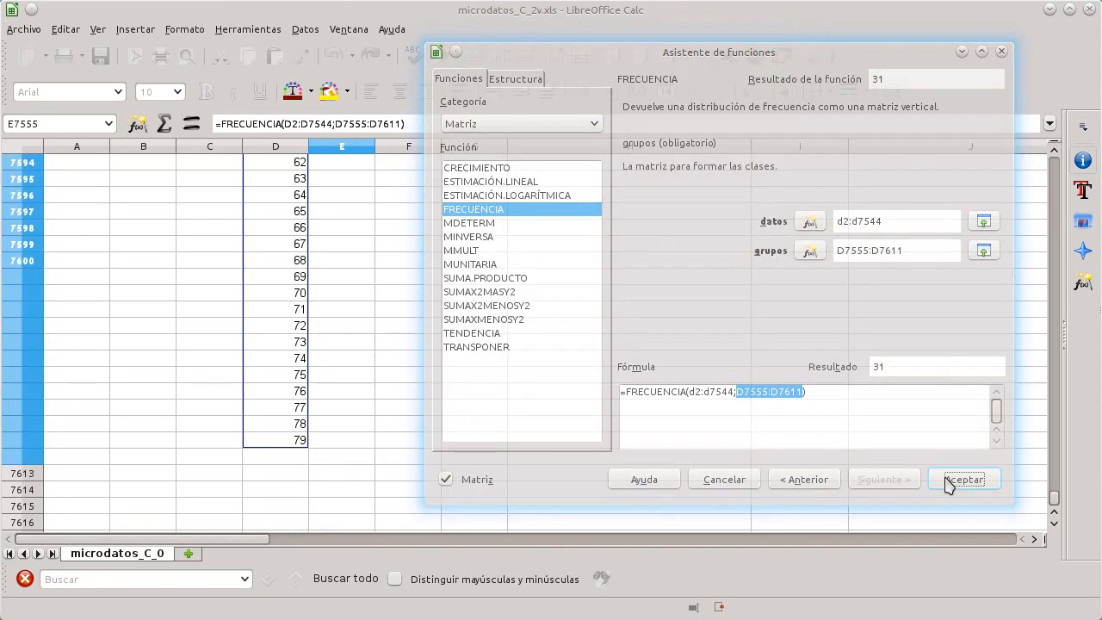
Step: Delete the frequency array results and undo the deletion
scroll(422, 407, up, 8)
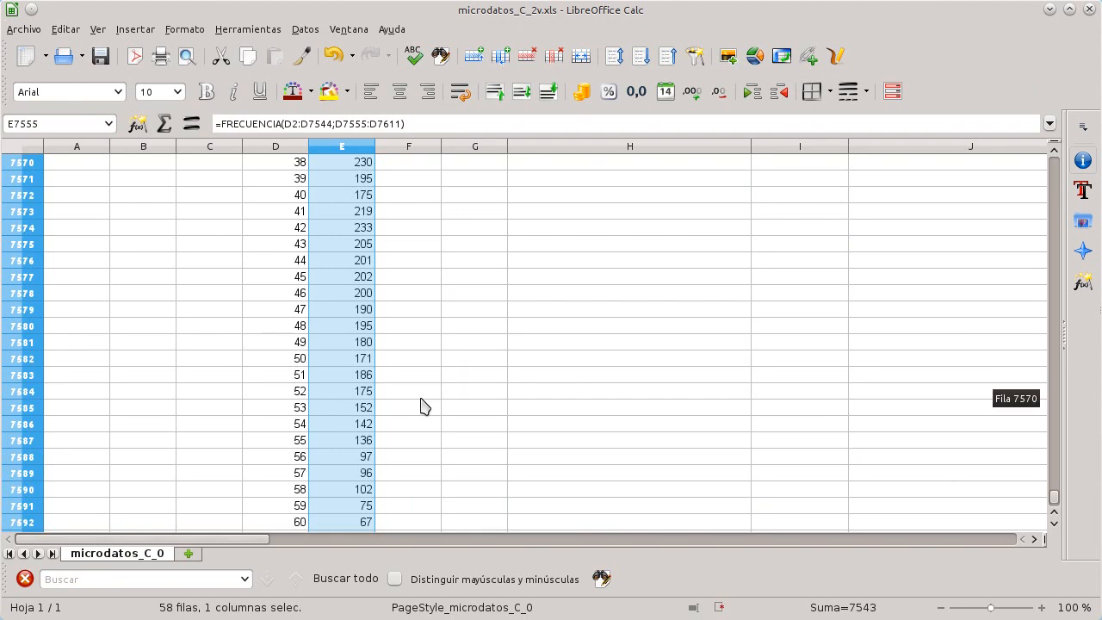
scroll(422, 407, up, 8)
scroll(428, 400, down, 3)
scroll(435, 392, up, 5)
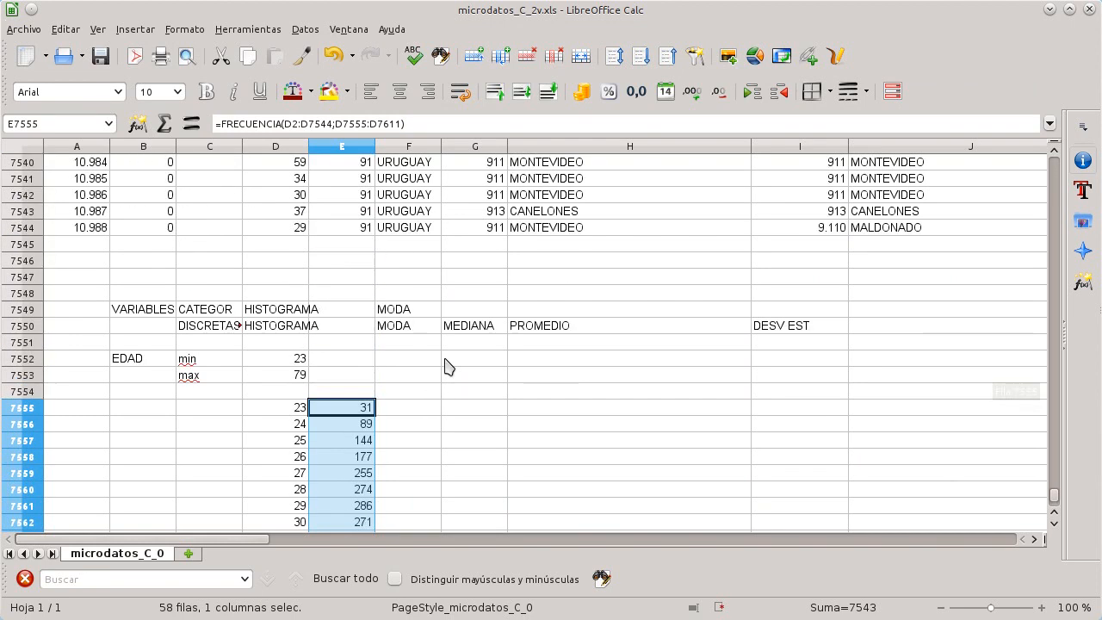
scroll(418, 379, down, 1)
click(406, 363)
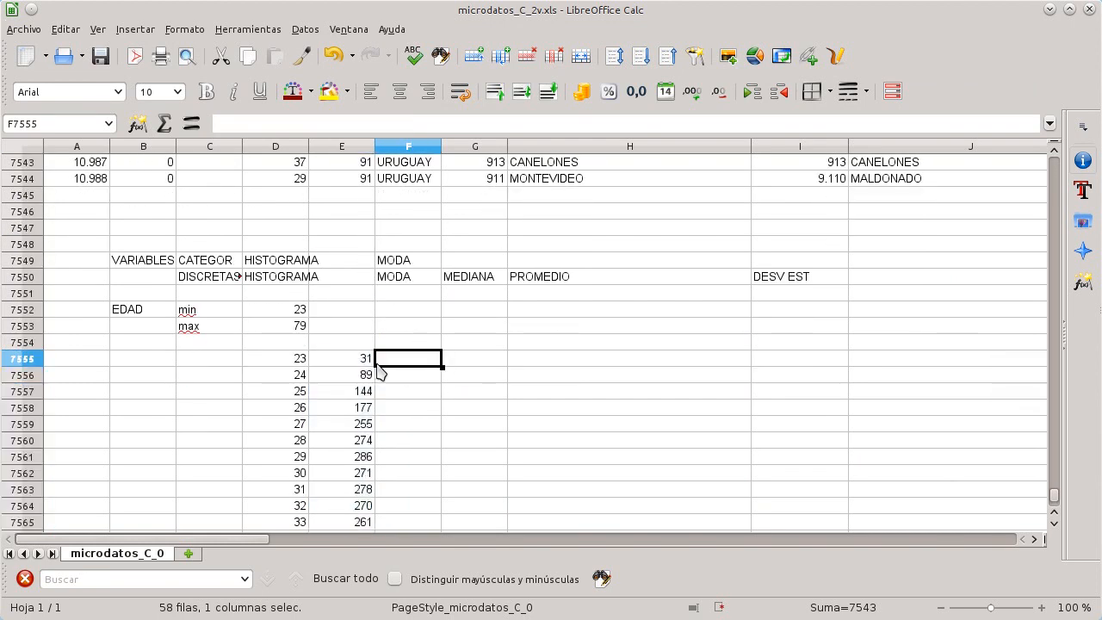
click(332, 364)
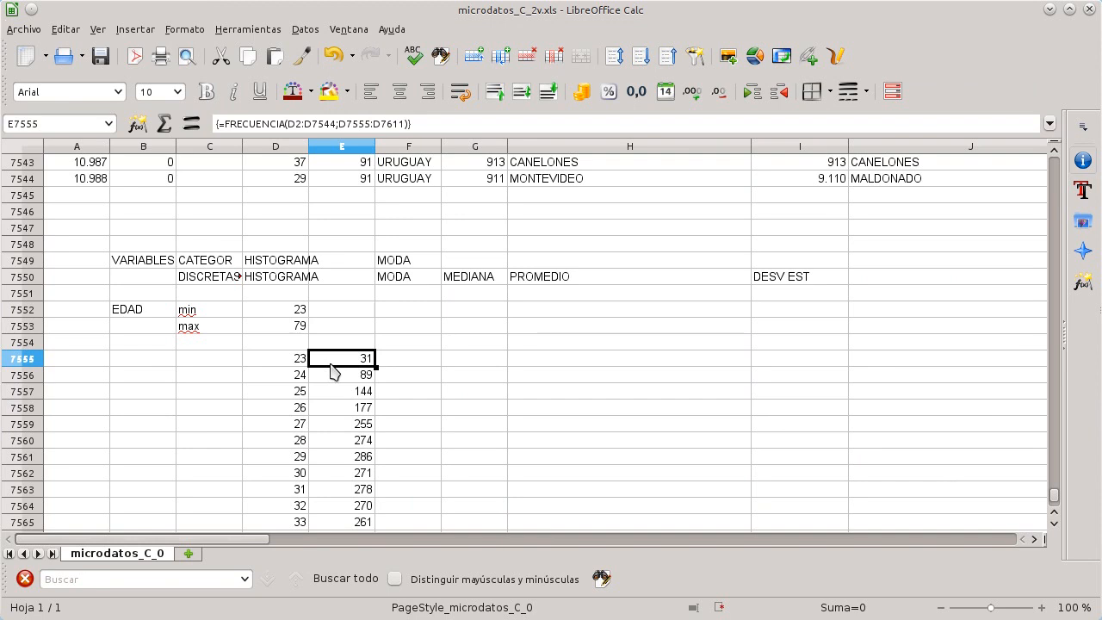
key(Delete)
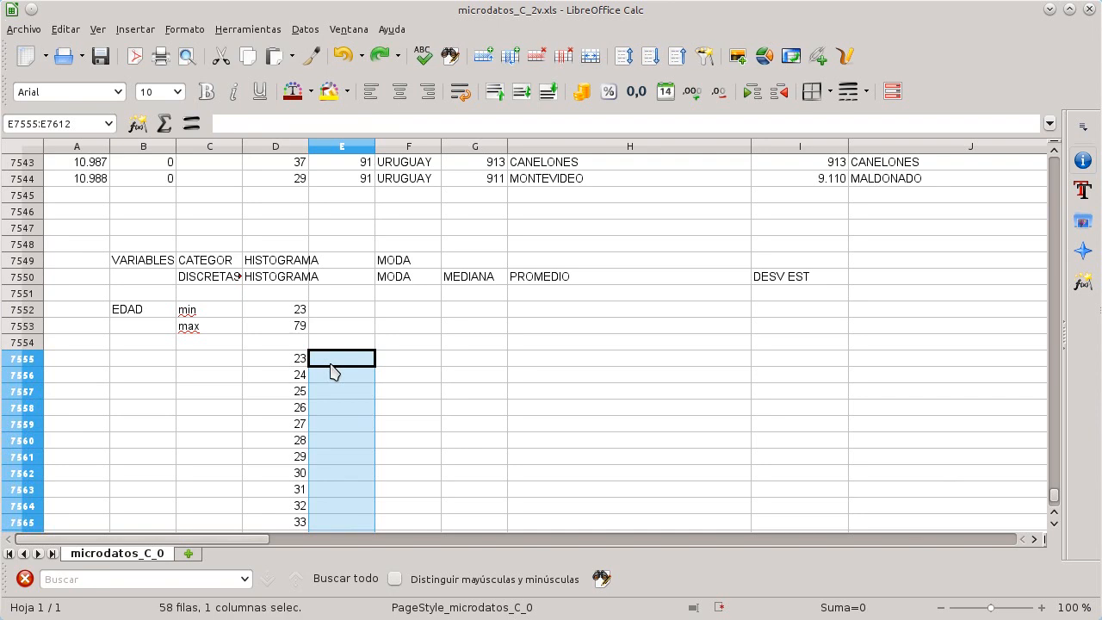
click(382, 56)
Step: Select the frequency results E7555:E7611 and start inserting a chart
scroll(455, 329, down, 3)
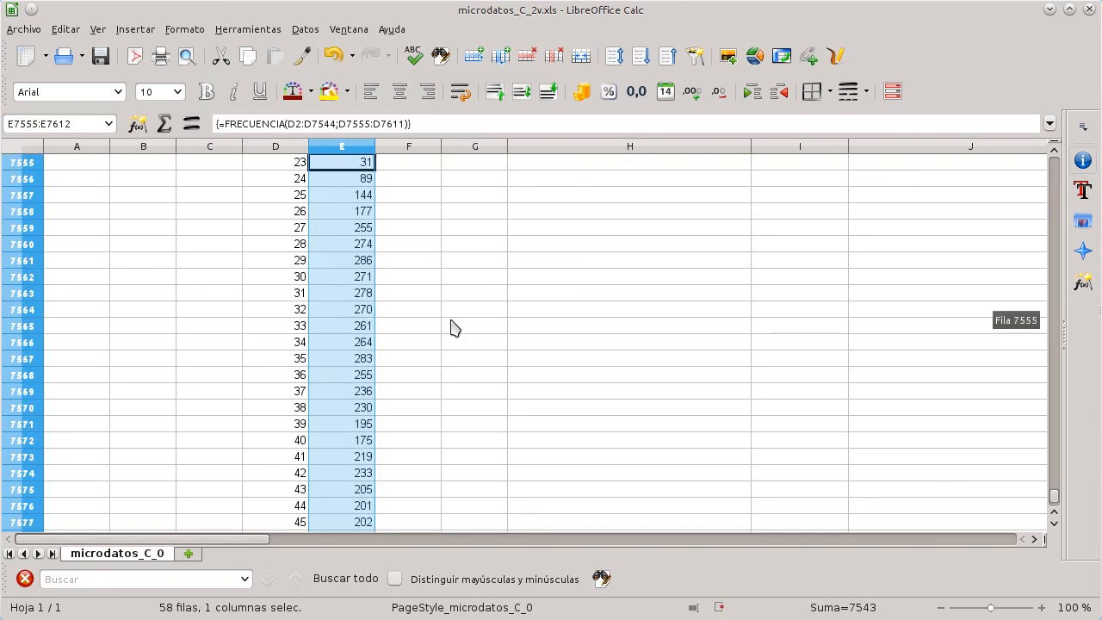
scroll(455, 328, up, 1)
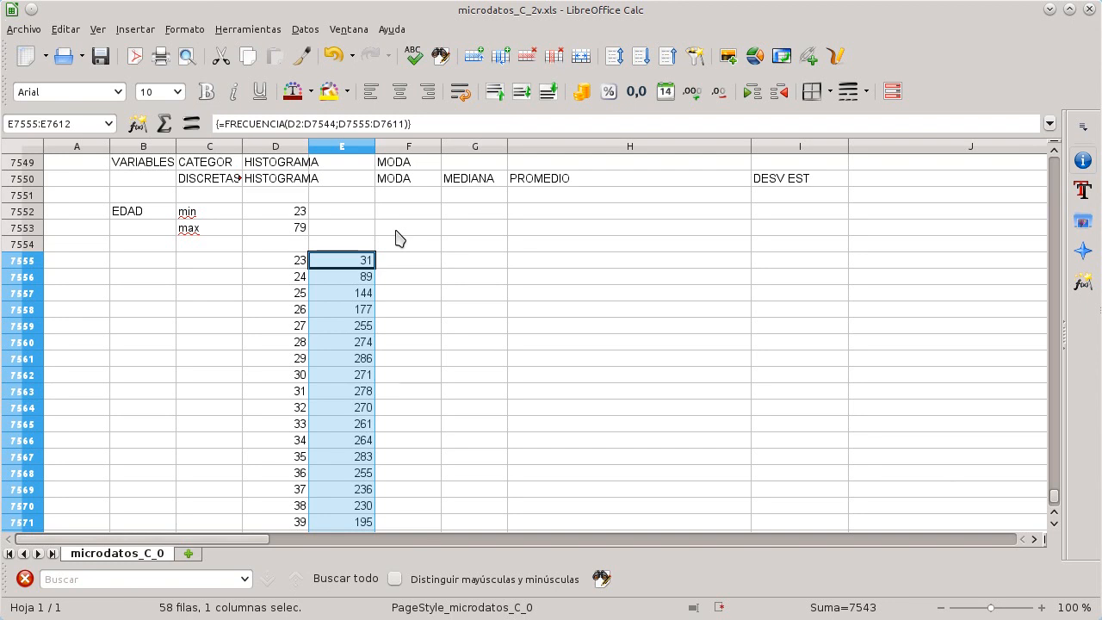
click(421, 262)
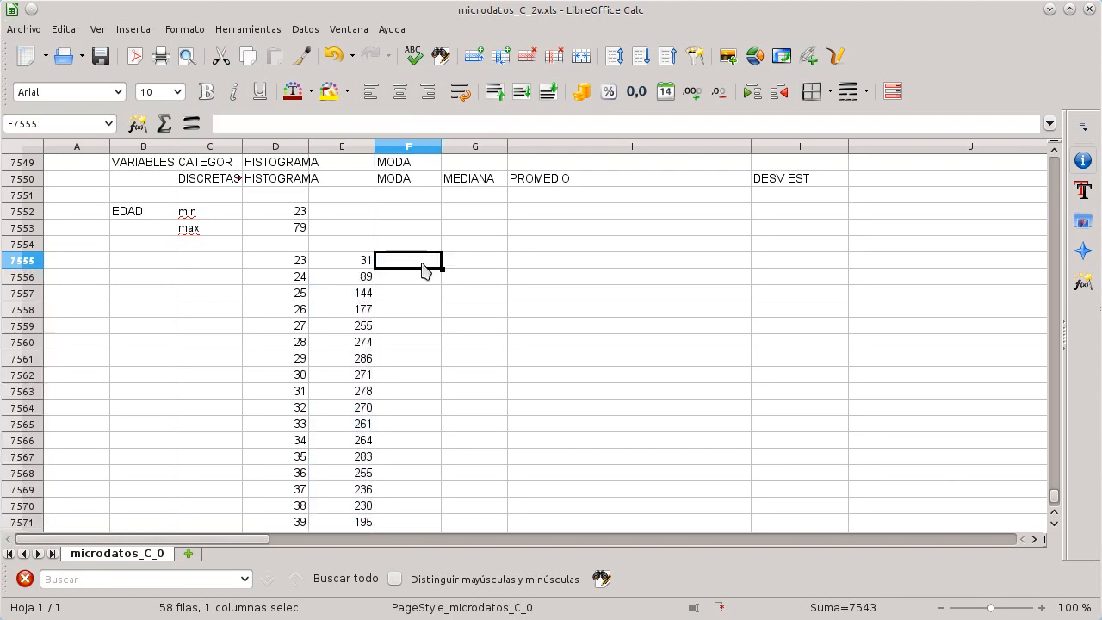
key(Left)
key(shift+Left)
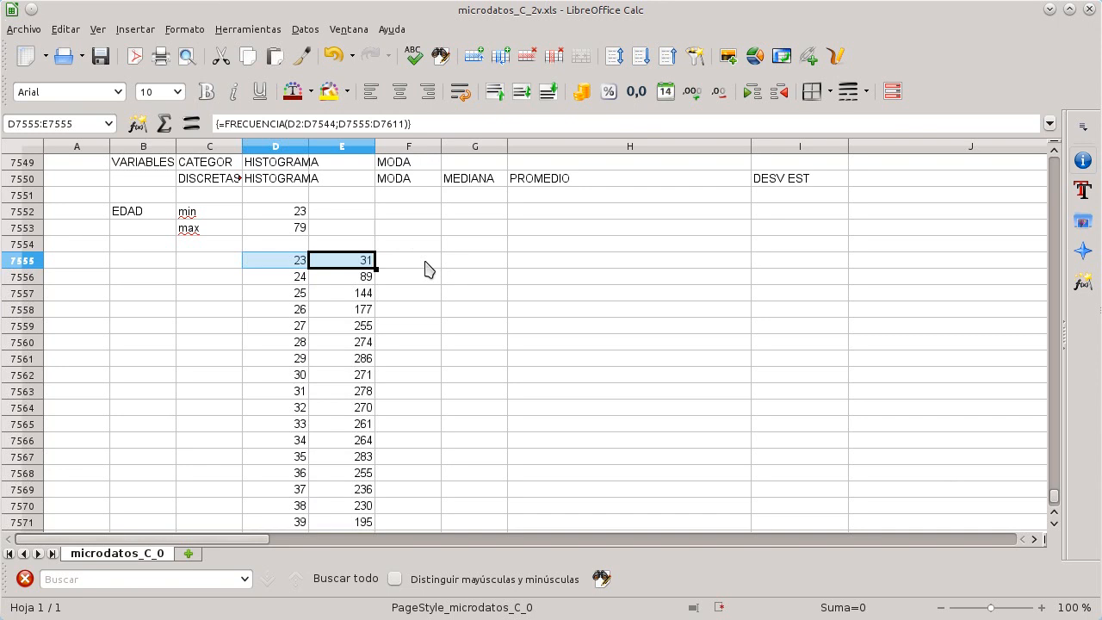
key(shift+Right)
key(ctrl+shift+Down)
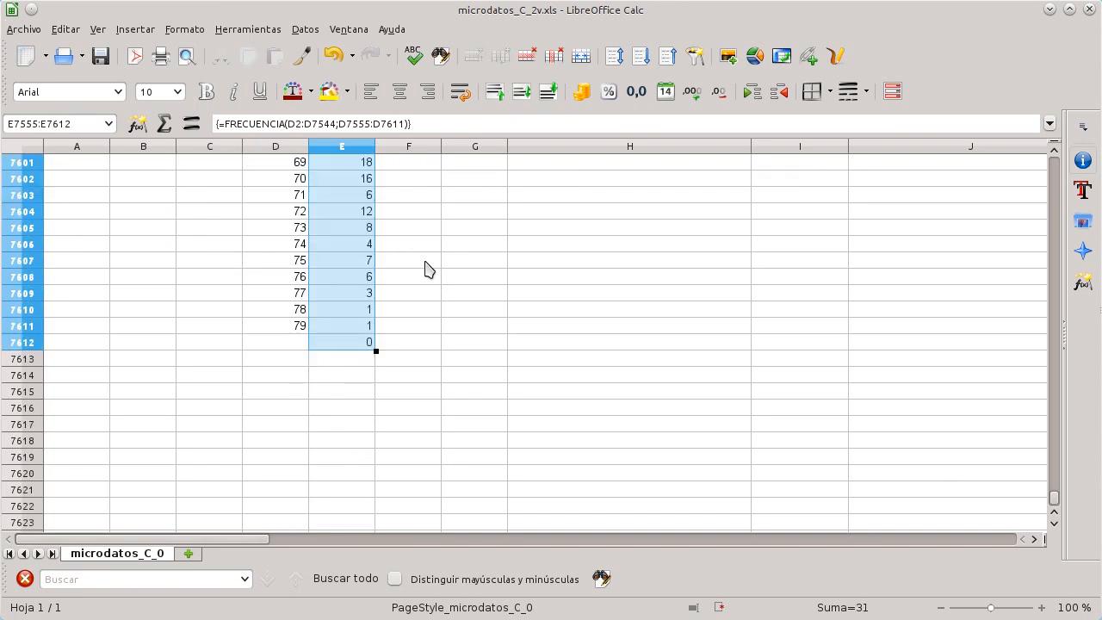
key(shift+Up)
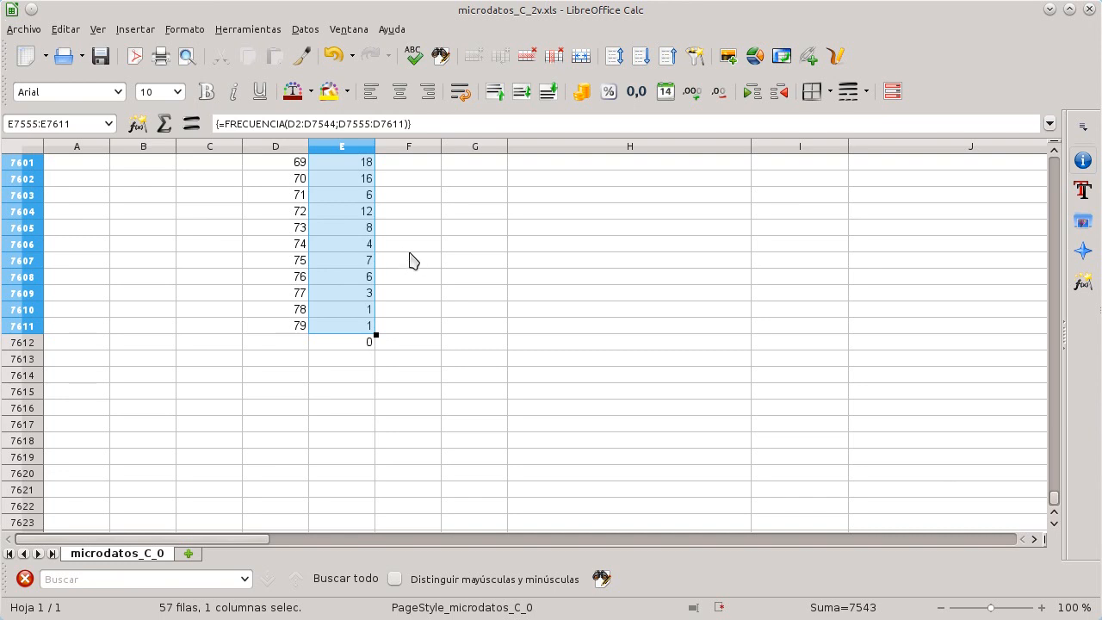
click(136, 29)
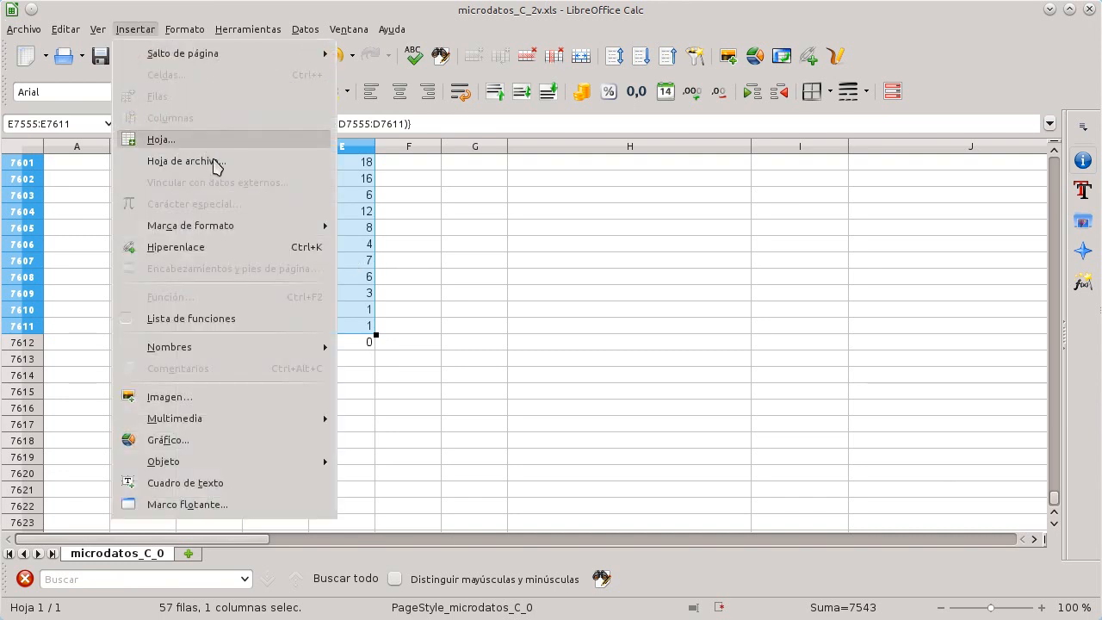
click(274, 444)
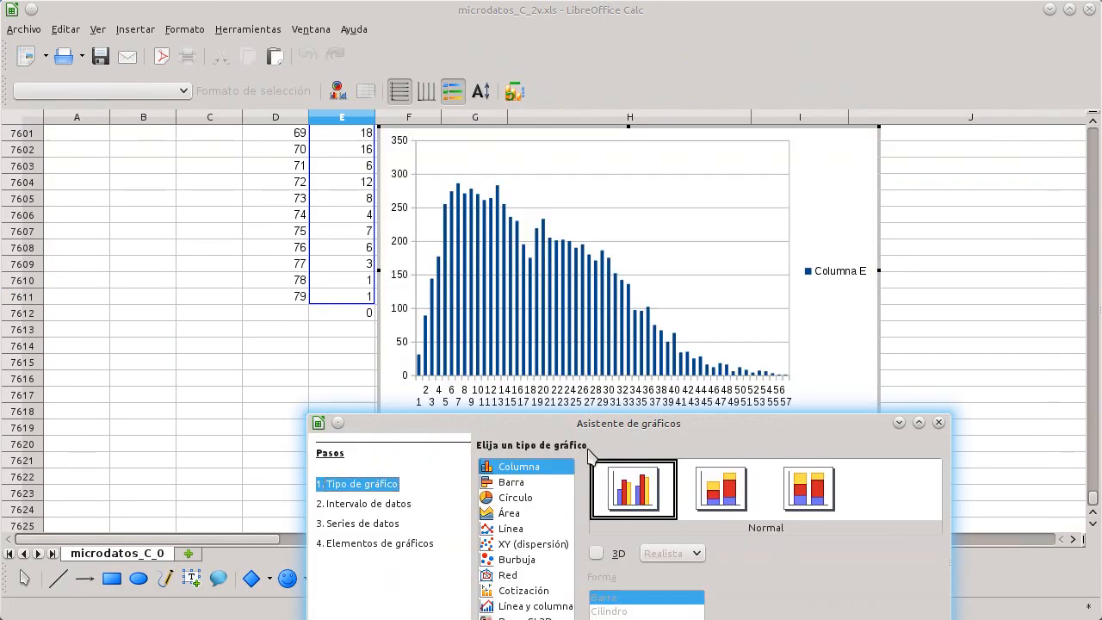
Step: Keep the Column chart type and continue past the data range step of the chart wizard
drag(614, 429, 810, 182)
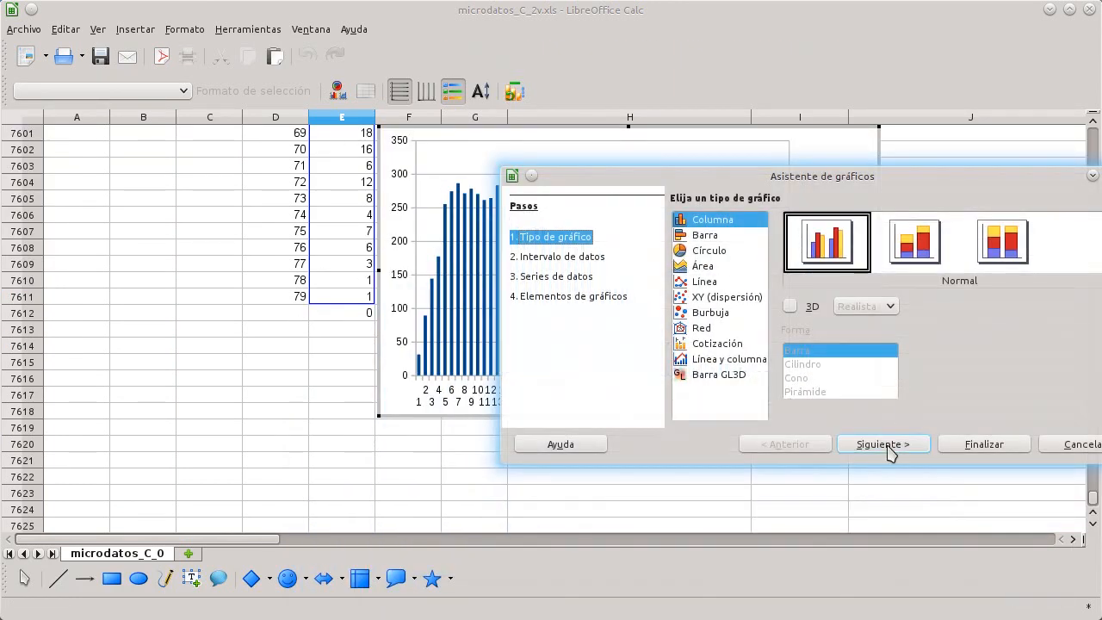
click(720, 241)
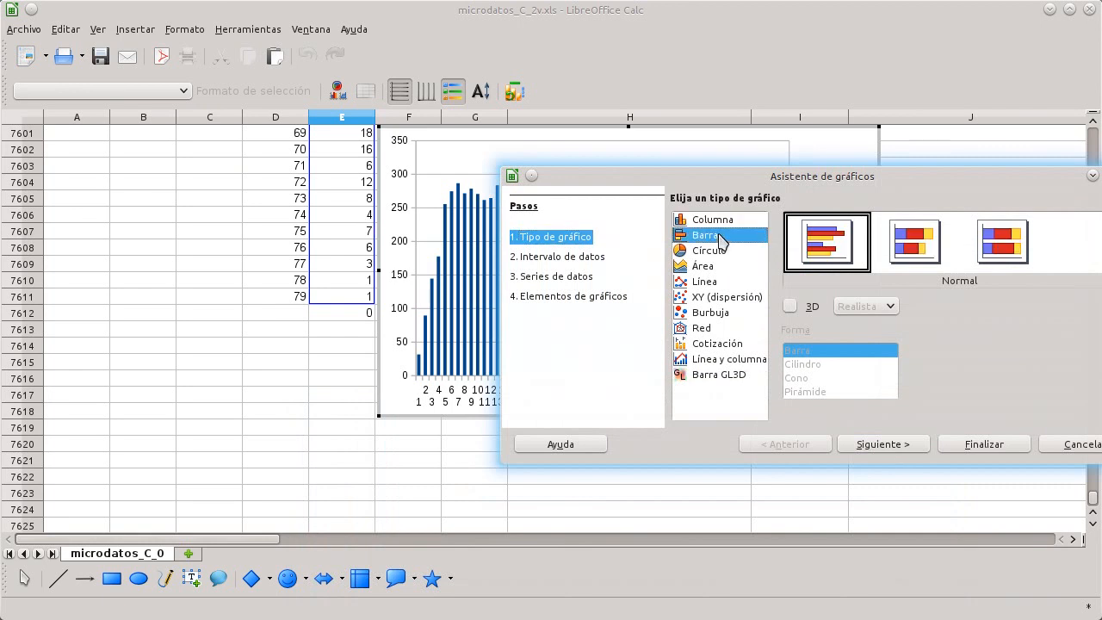
click(720, 221)
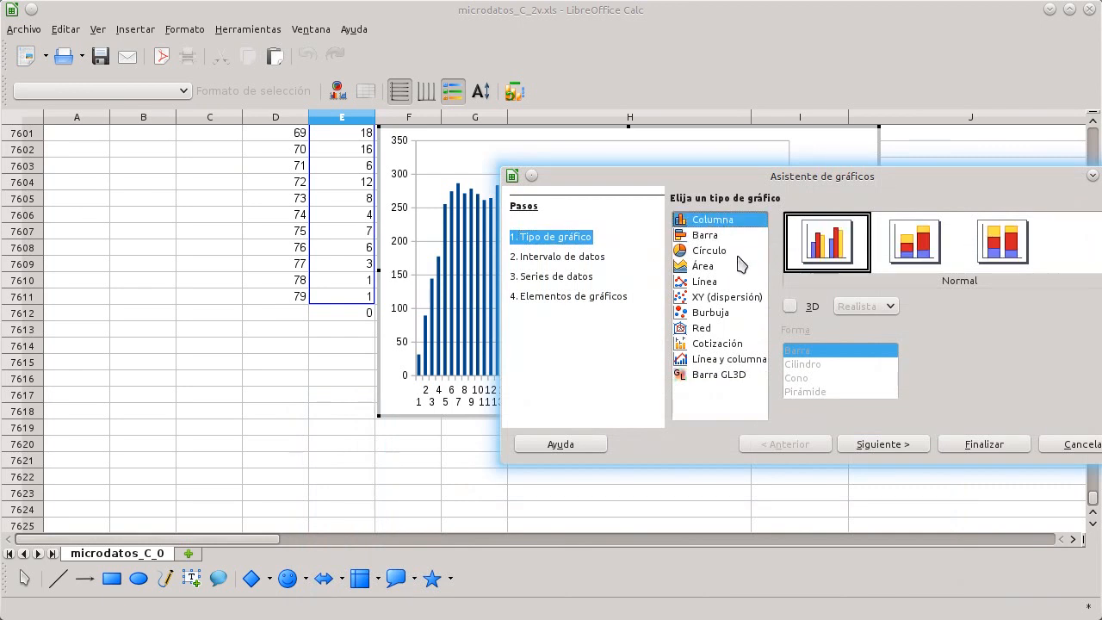
click(901, 449)
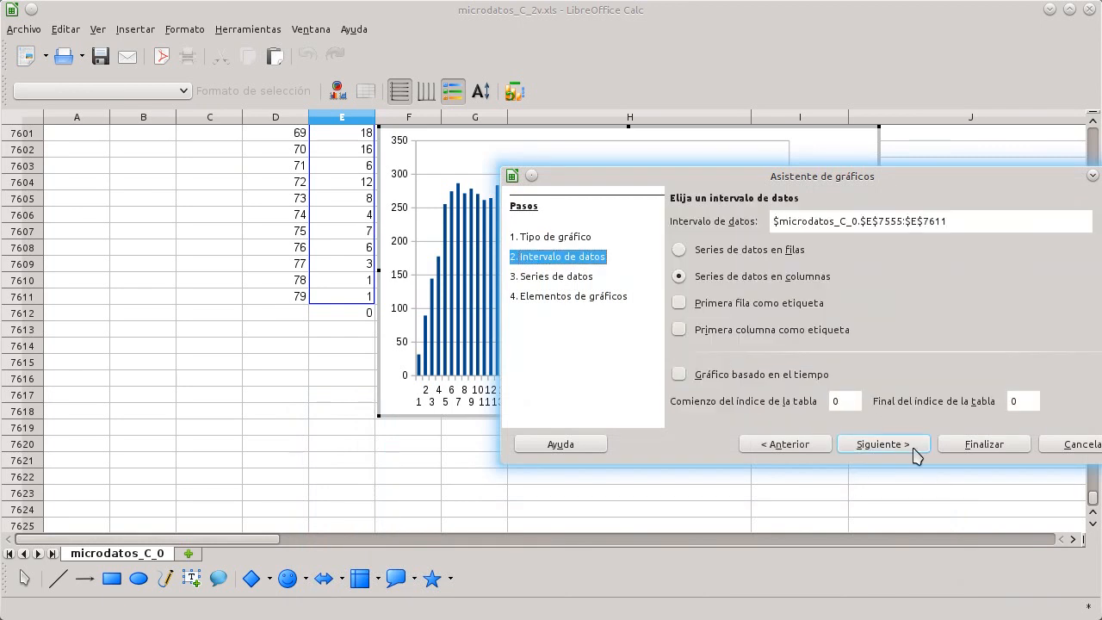
click(915, 454)
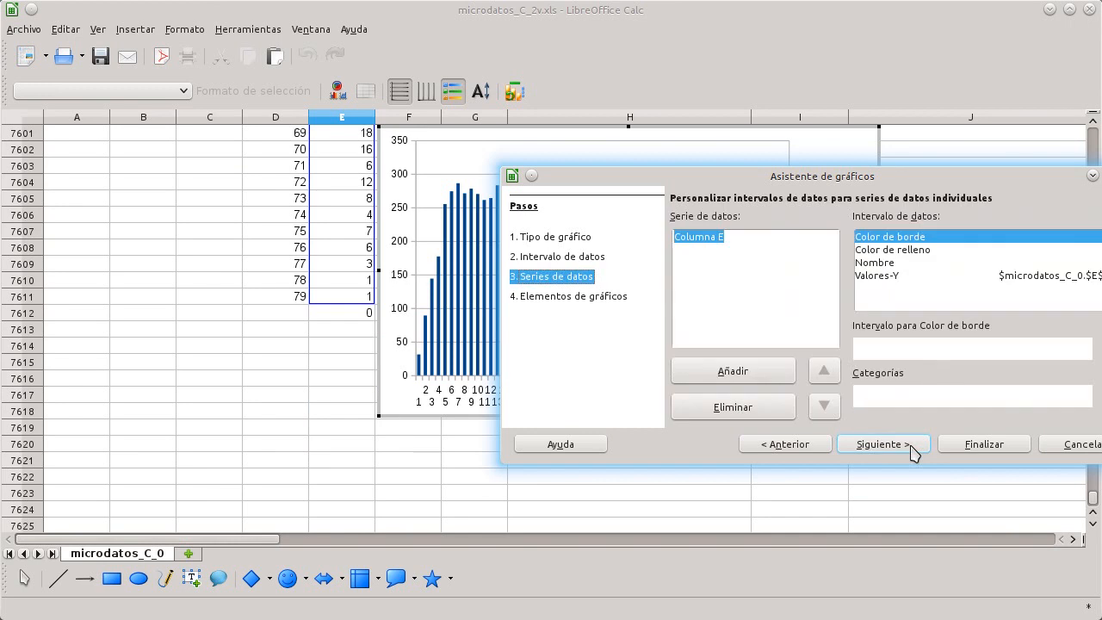
Step: Set the chart's categories to the ages D7555:D7611 and continue to the chart elements step
click(931, 277)
drag(934, 172, 854, 169)
click(1041, 394)
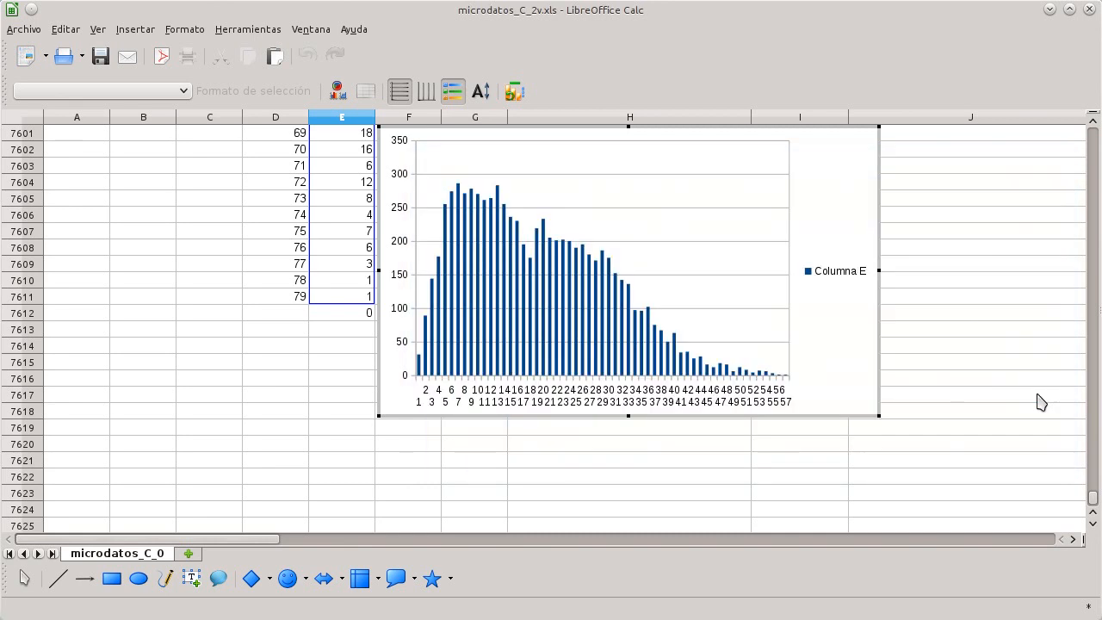
drag(301, 306, 298, 112)
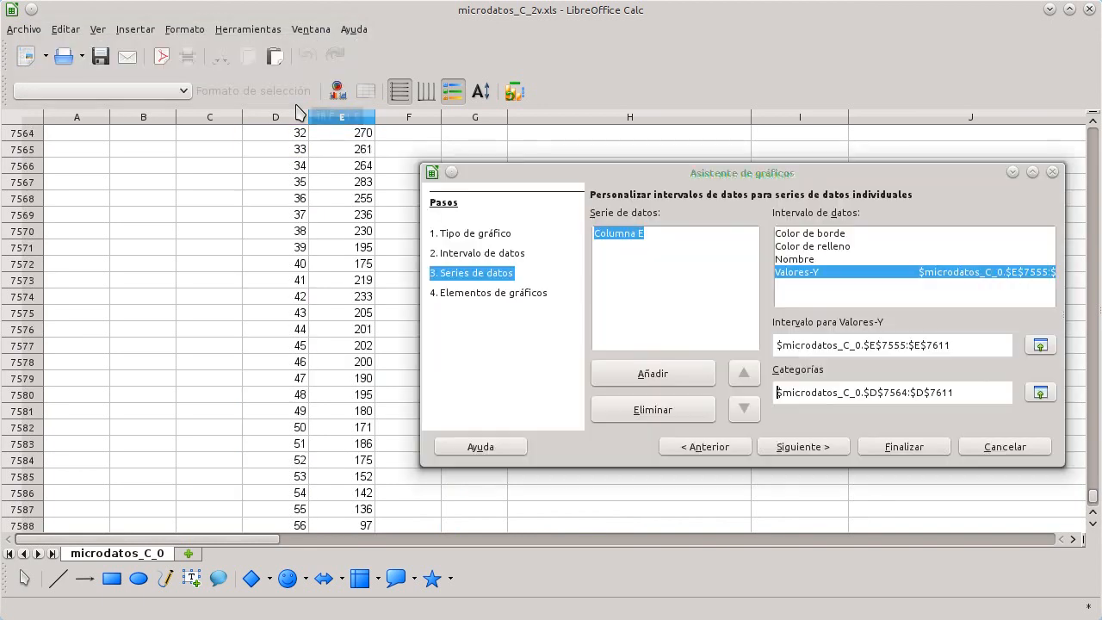
click(1041, 393)
scroll(1023, 402, up, 6)
drag(295, 287, 290, 450)
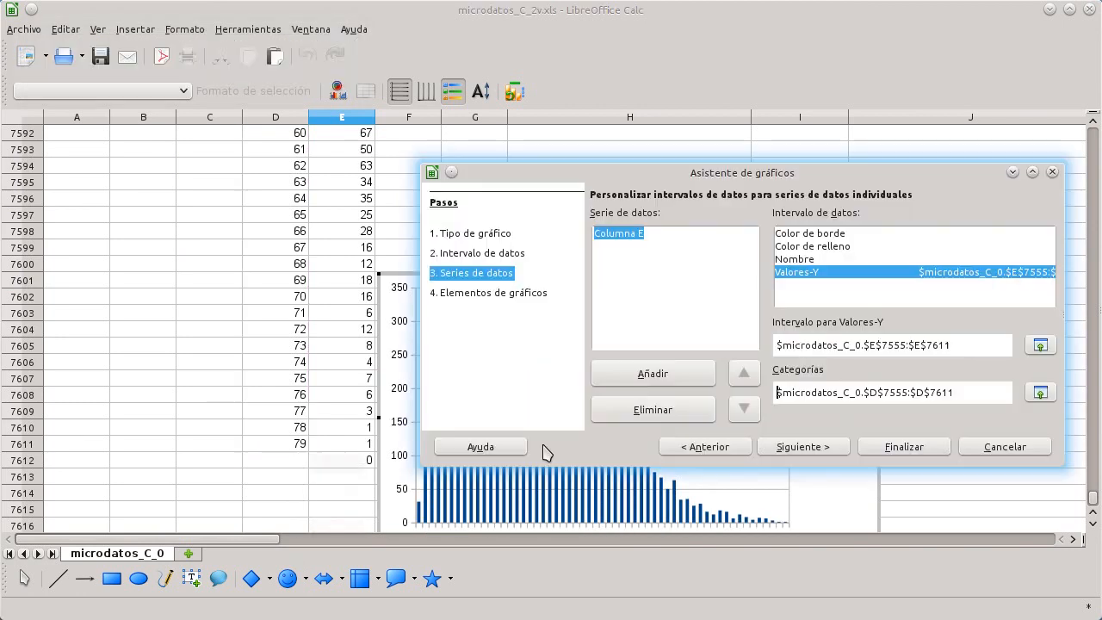
click(812, 448)
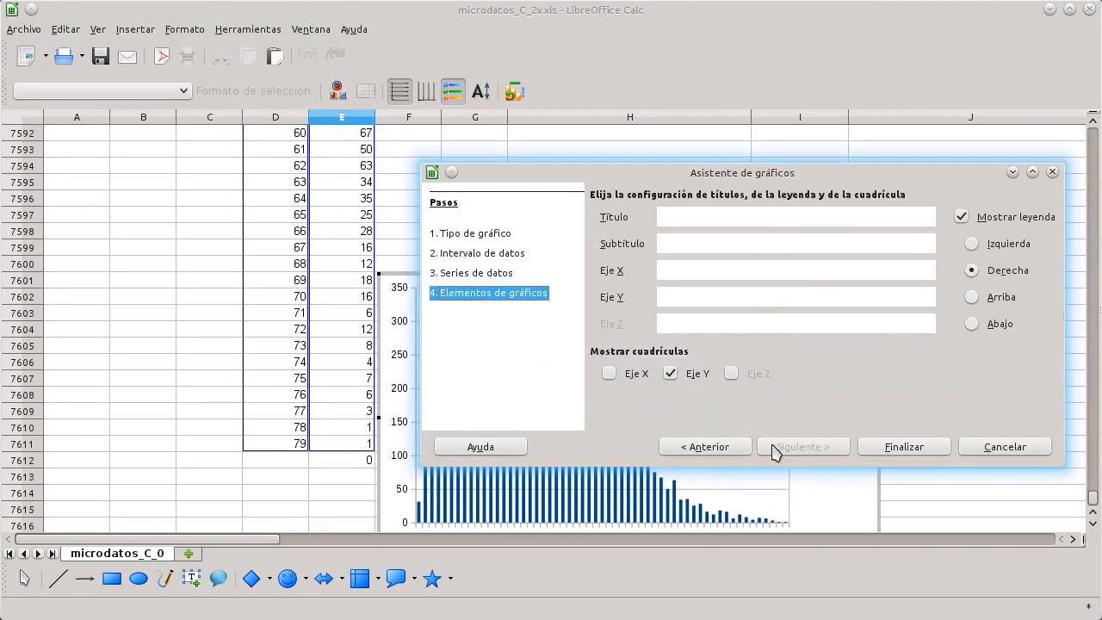
Step: Finish the chart wizard to place the age frequency column chart on the sheet
click(897, 450)
click(935, 316)
scroll(836, 362, down, 3)
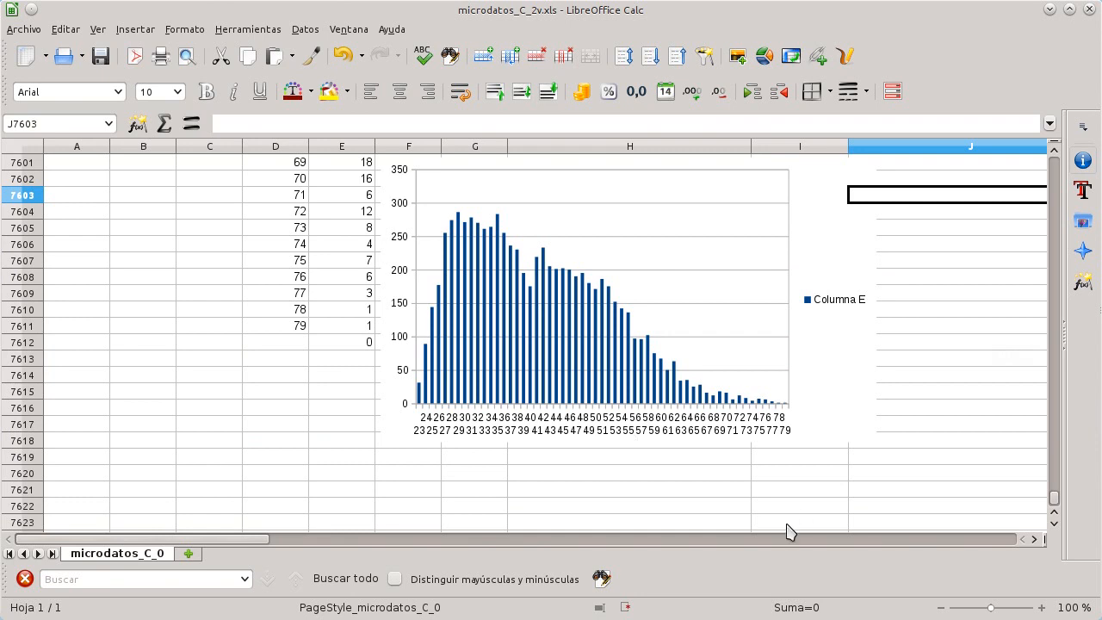
scroll(724, 411, up, 4)
scroll(723, 412, up, 16)
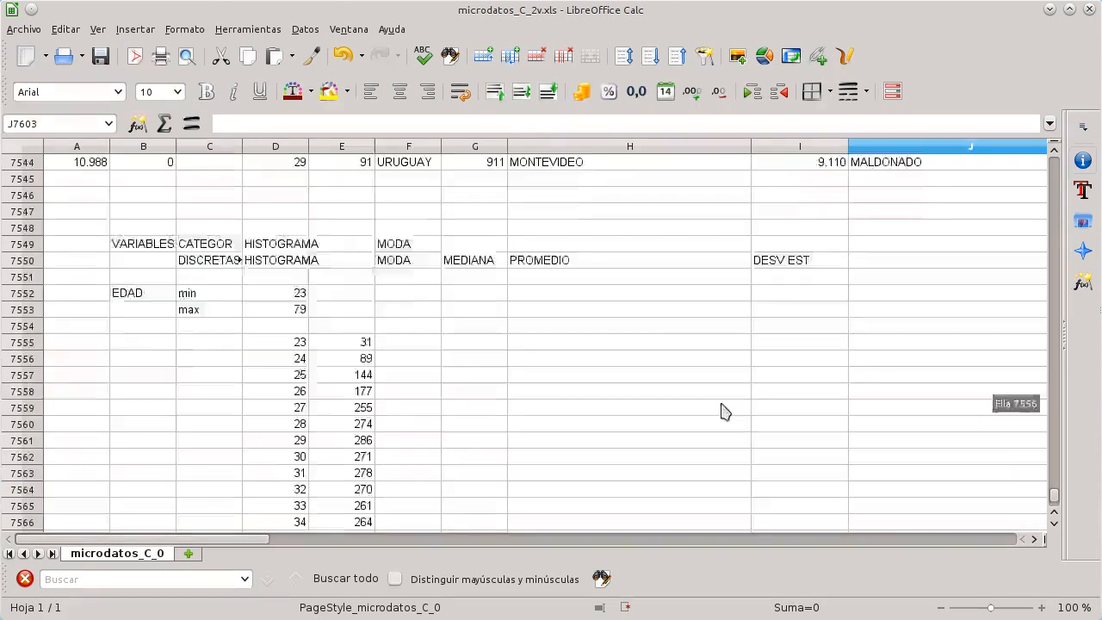
click(426, 394)
double_click(426, 394)
text(=)
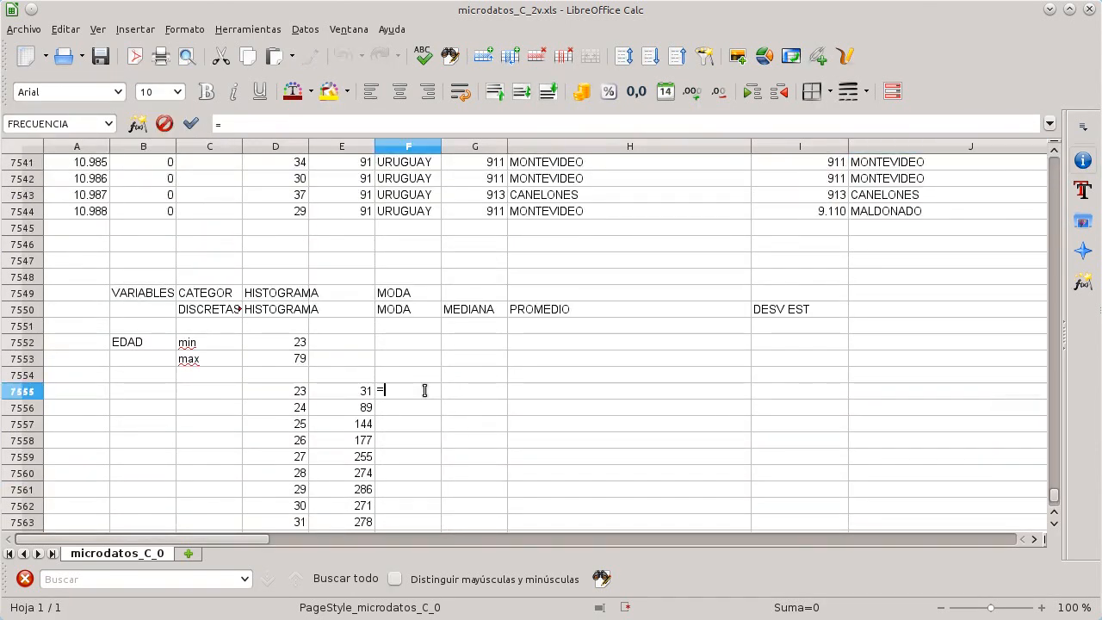
text(moda)
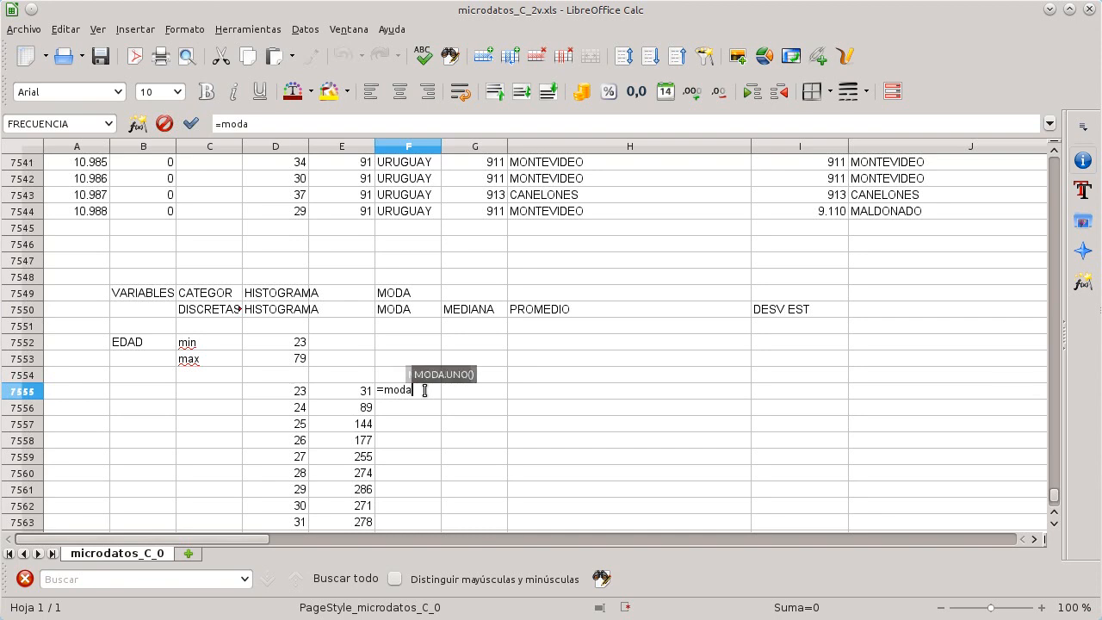
key(Return)
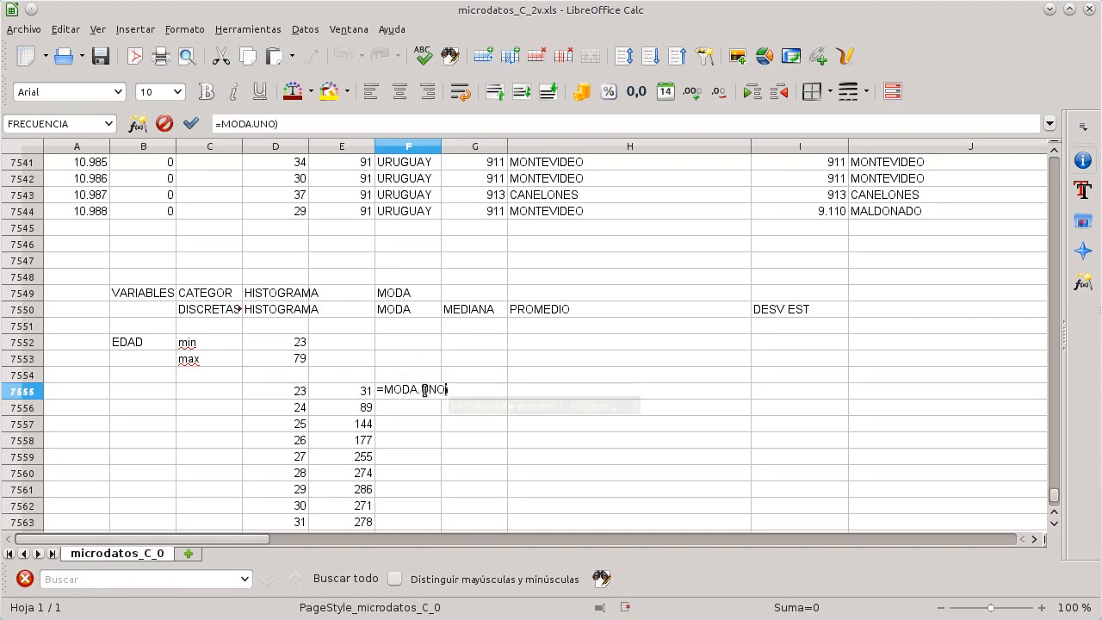
key(Escape)
key(BackSpace)
key(Return)
text(=o)
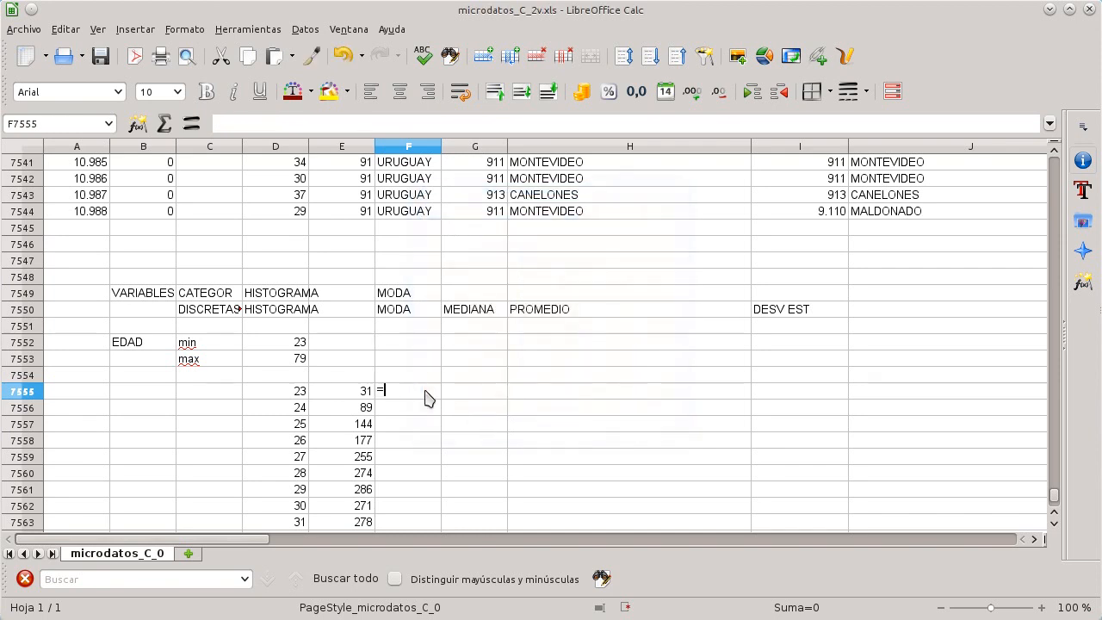
key(BackSpace)
text(moda)
key(BackSpace)
key(BackSpace)
key(BackSpace)
key(BackSpace)
key(Escape)
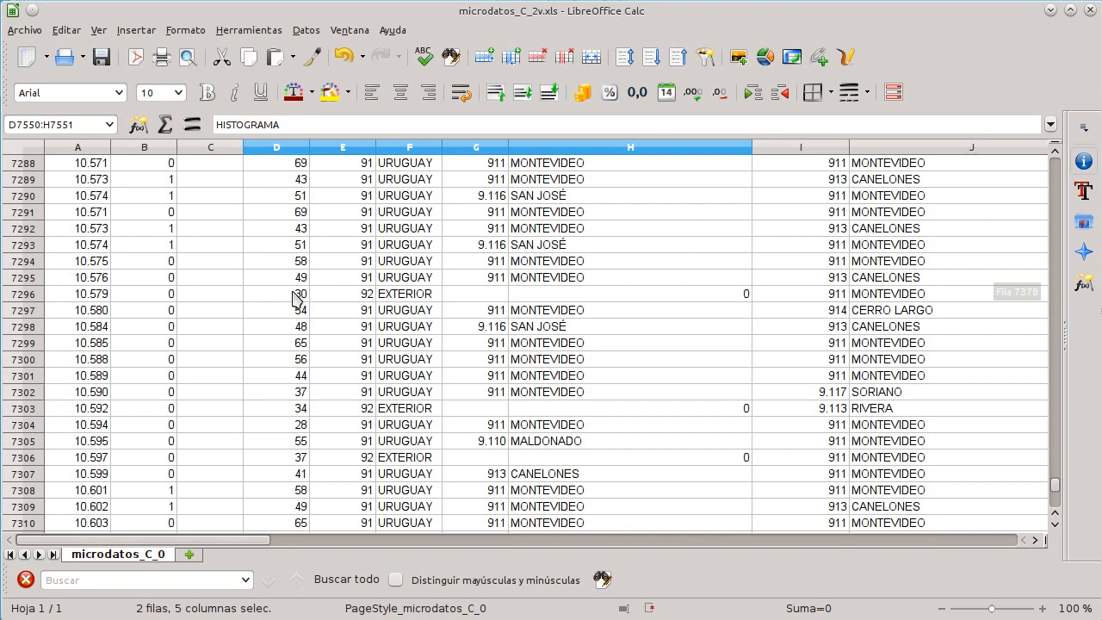
Step: Scroll through the sheet to review the microdata columns from the top
scroll(298, 299, up, 2)
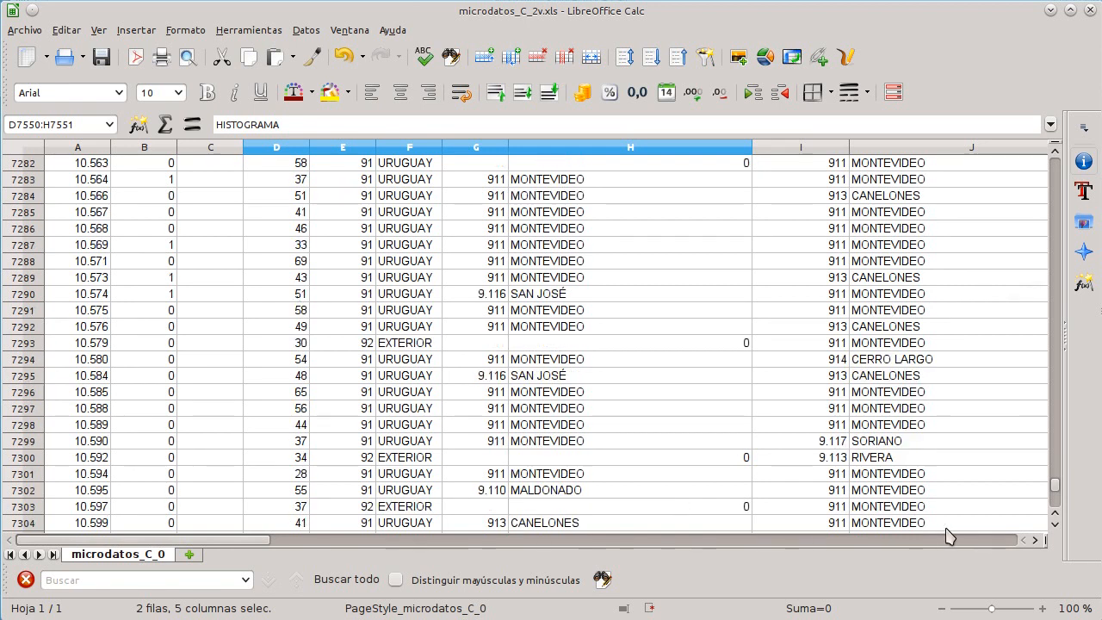
drag(1055, 487, 1055, 164)
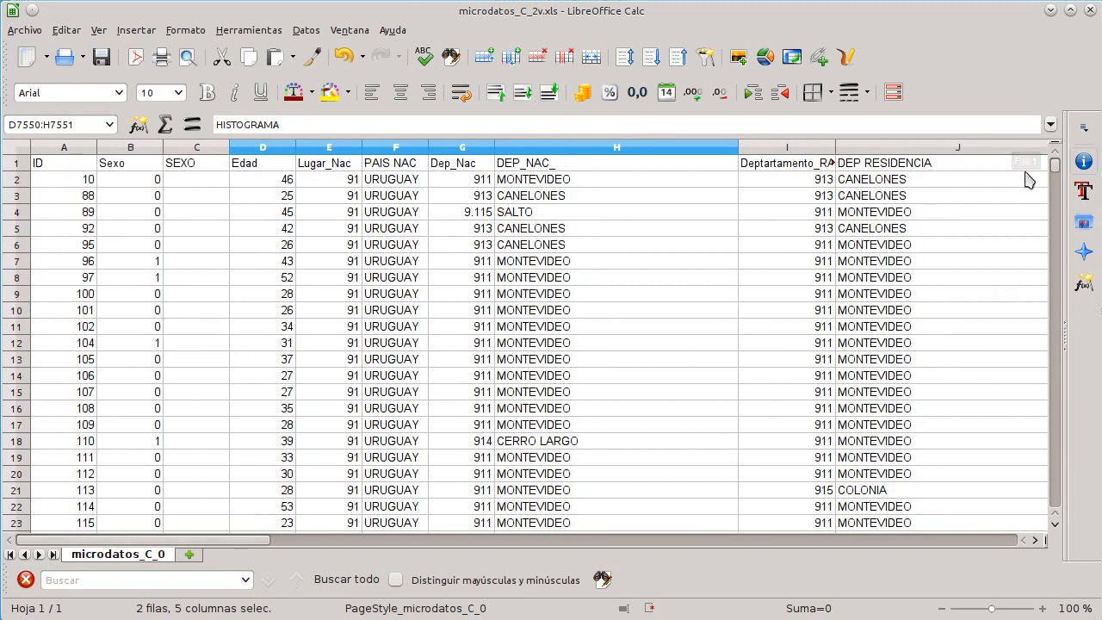
drag(263, 541, 752, 543)
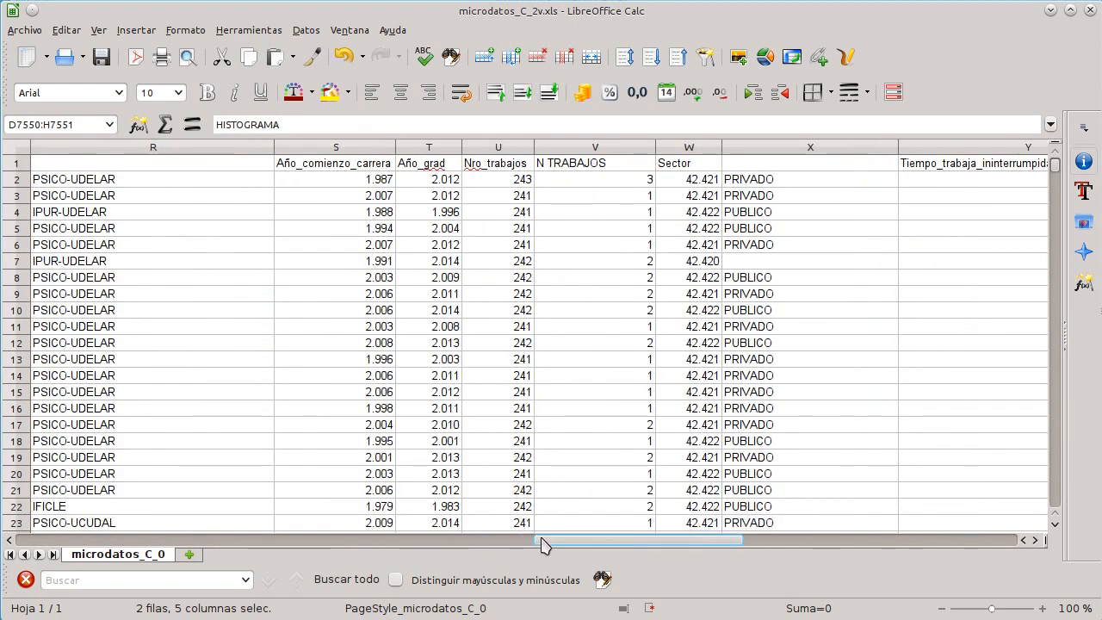
drag(543, 542, 68, 457)
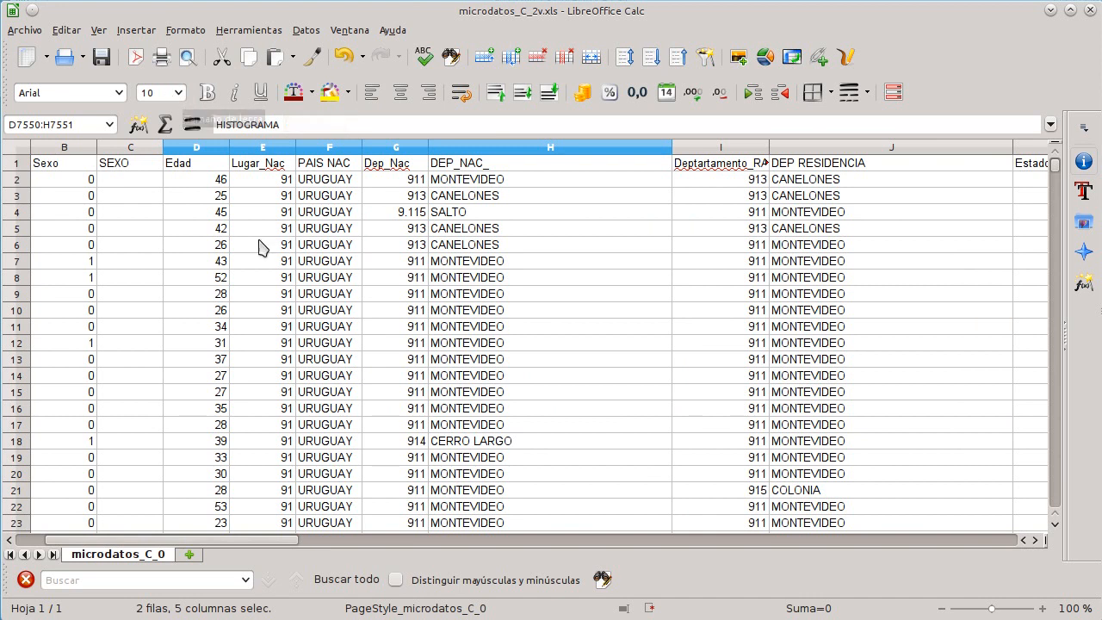
Step: Examine the summary table block B7549:I7558 with the age statistics and quartiles
key(Left)
key(Left)
key(Left)
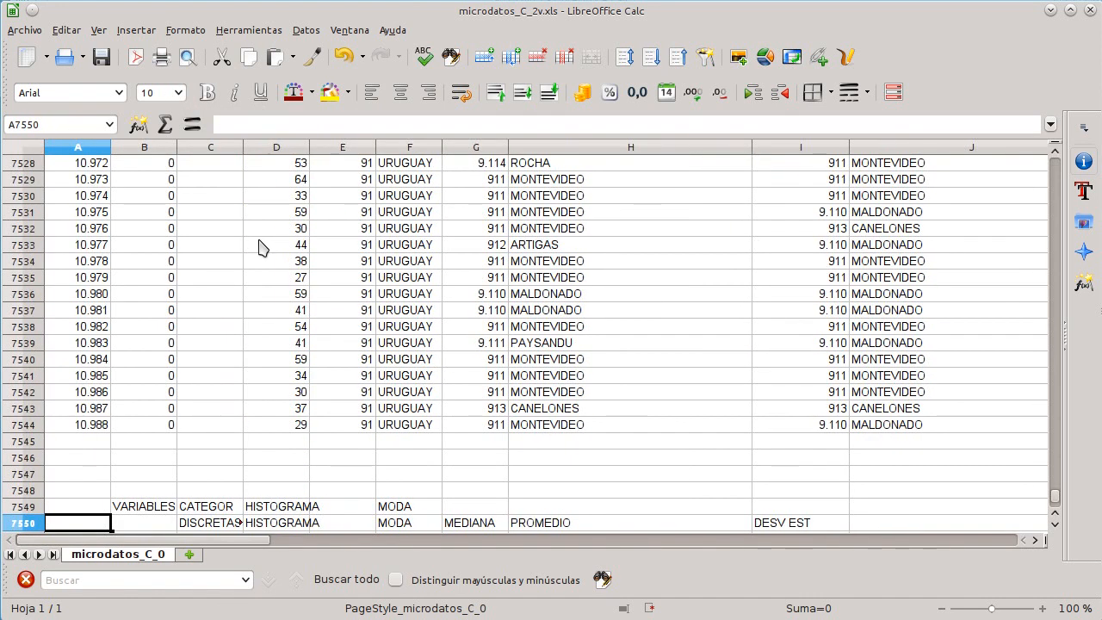
key(Down)
key(Down)
key(Down)
key(Down)
key(Down)
key(Down)
key(Down)
key(Down)
key(Down)
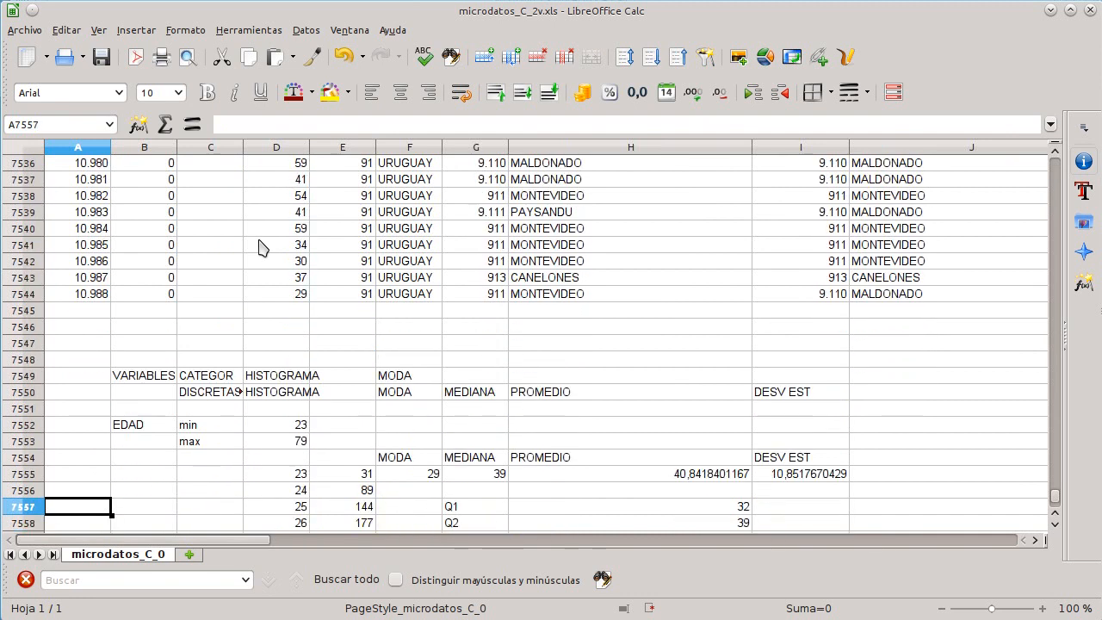
key(Up)
key(Up)
key(Up)
key(Up)
key(Up)
key(Up)
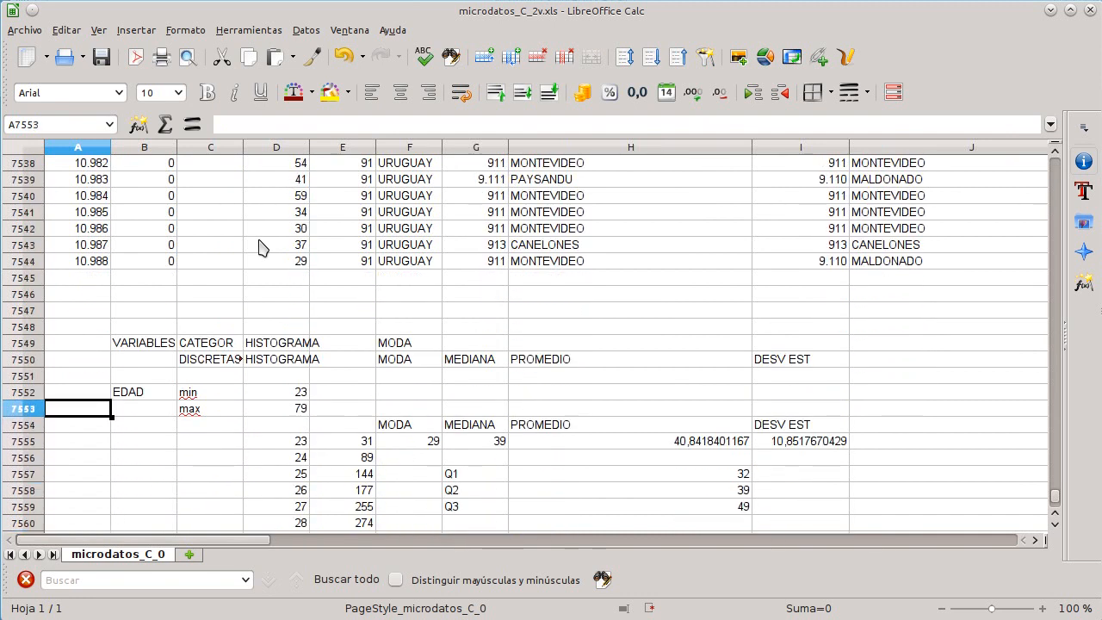
key(Up)
key(Right)
key(Up)
key(Up)
key(Up)
key(shift+Right)
key(shift+Right)
key(shift+Right)
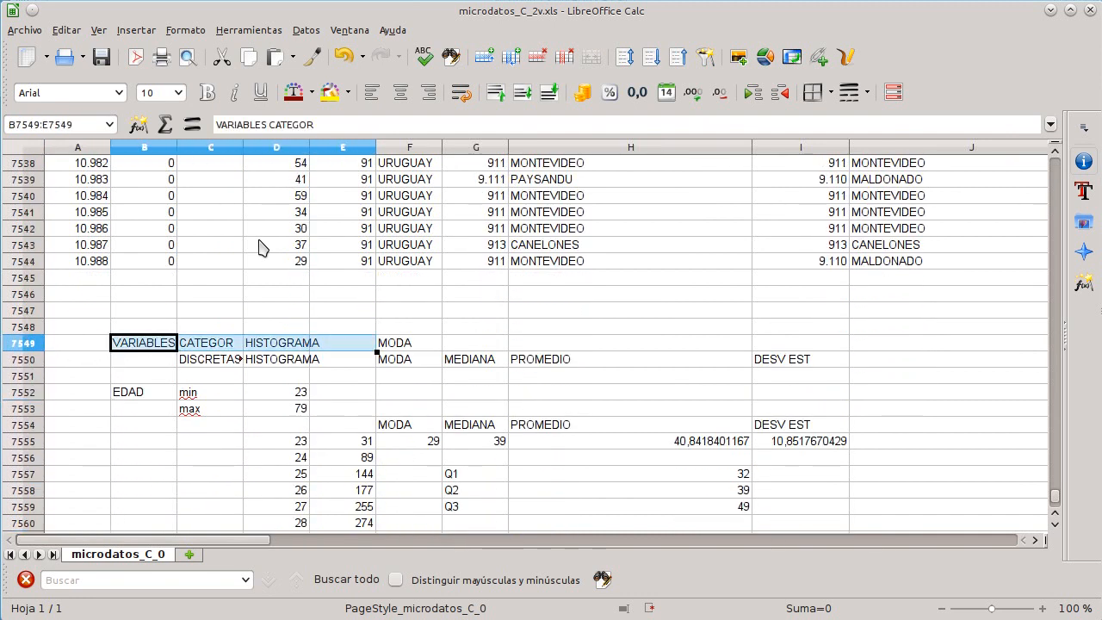
key(shift+Right)
key(shift+Right)
key(shift+Right)
key(shift+Right)
key(shift+Down)
key(shift+Down)
key(shift+Down)
key(shift+Down)
key(shift+Down)
key(shift+Down)
key(shift+Down)
key(shift+Down)
key(shift+Down)
key(shift+Down)
key(shift+Down)
key(shift+Down)
key(shift+Down)
key(shift+Down)
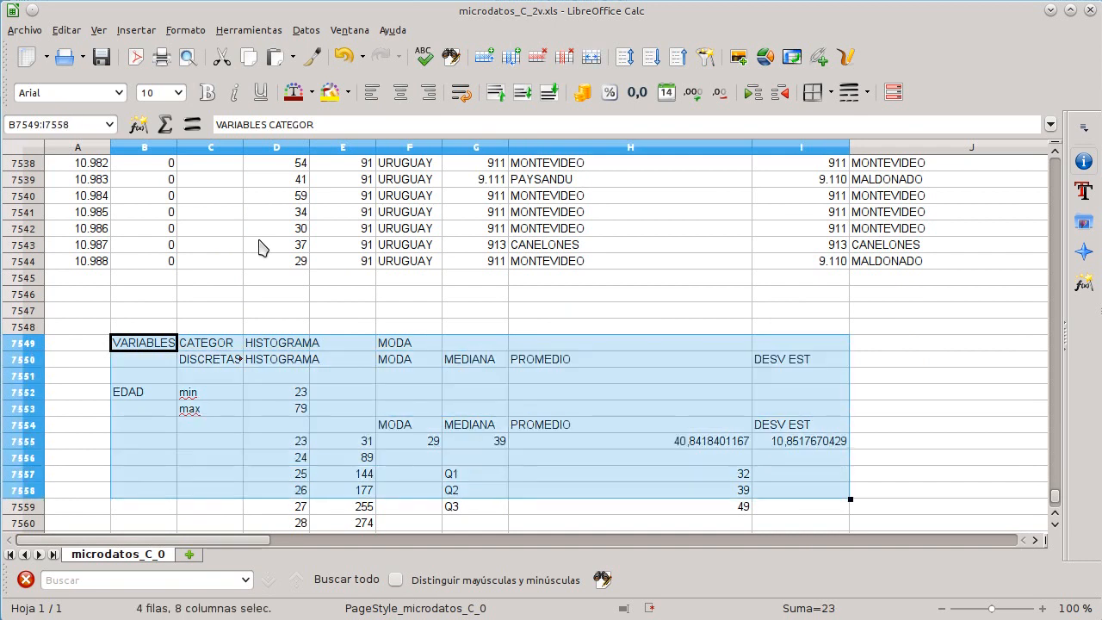
key(ctrl+shift+Down)
key(shift+Up)
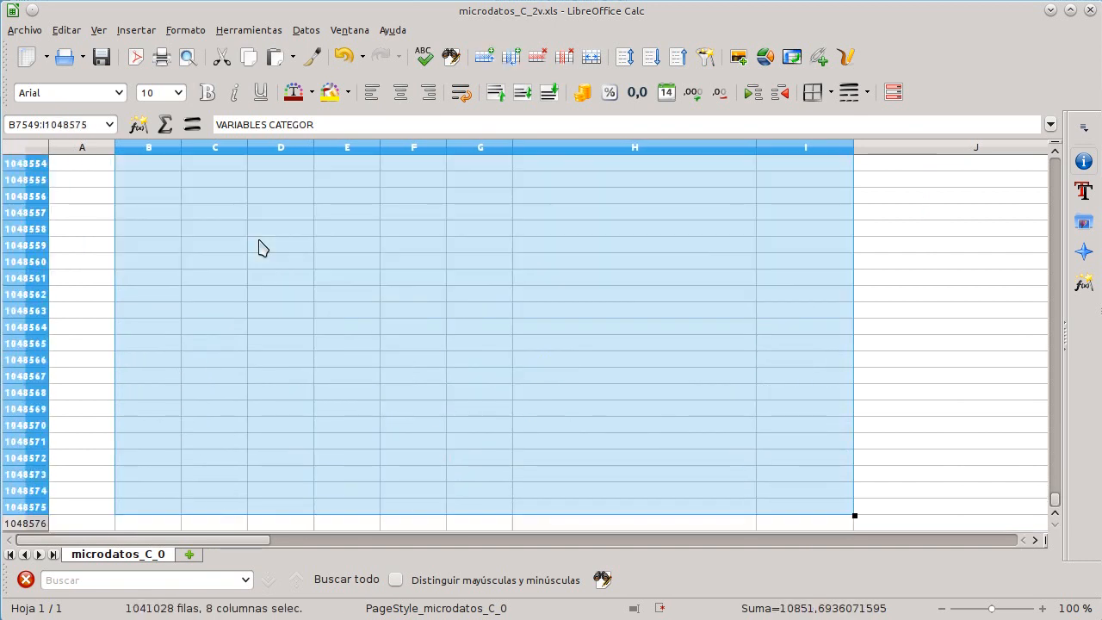
key(ctrl+shift+Up)
key(Down)
key(Down)
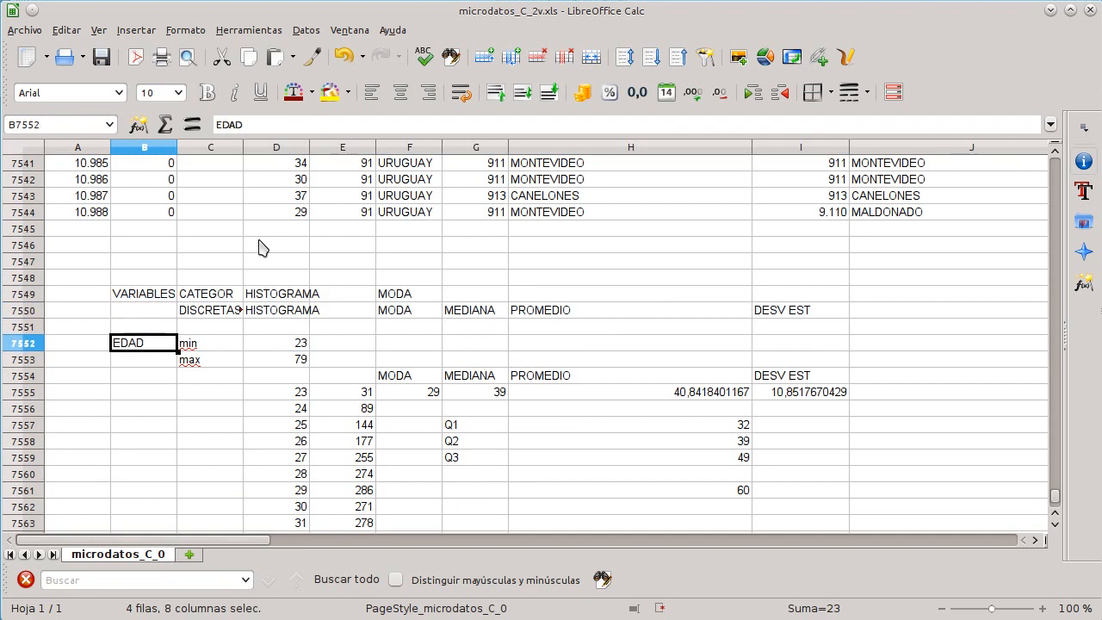
key(Up)
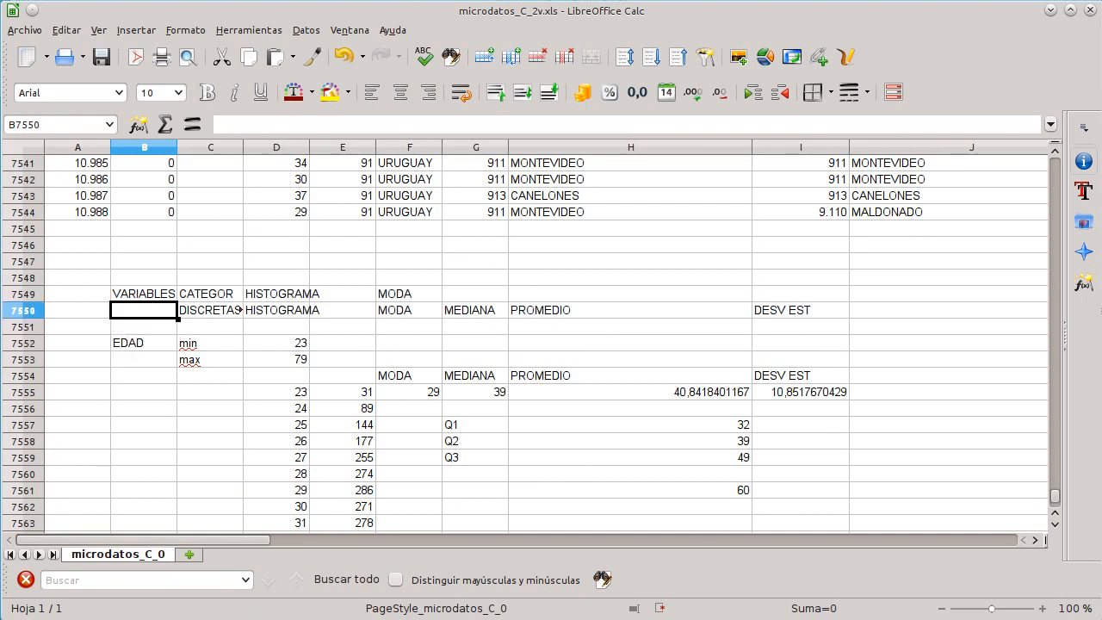
right_click(937, 618)
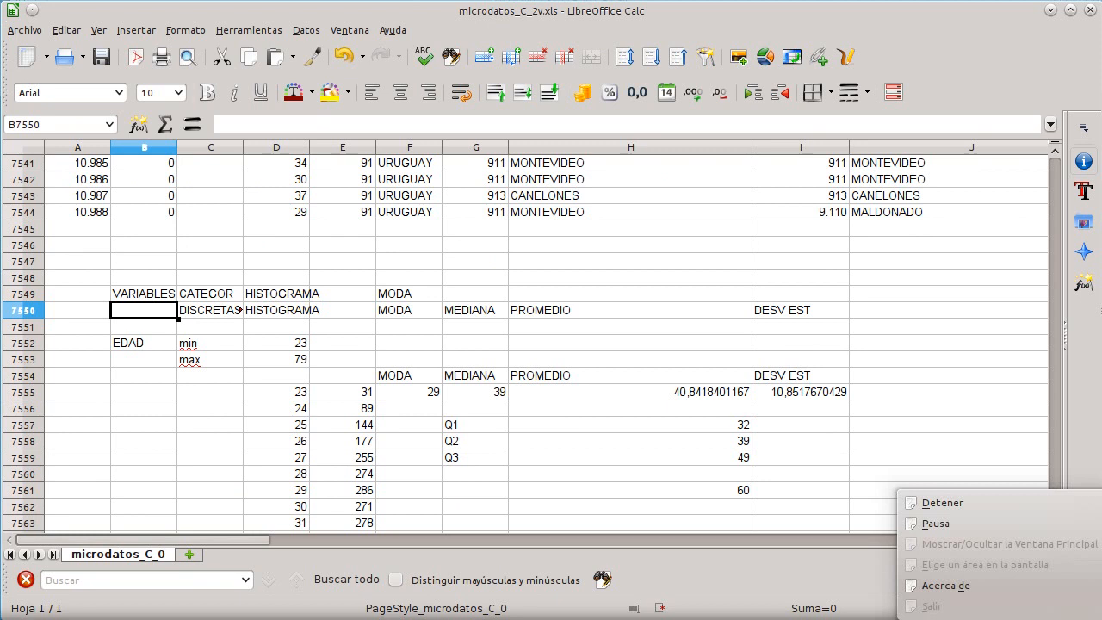